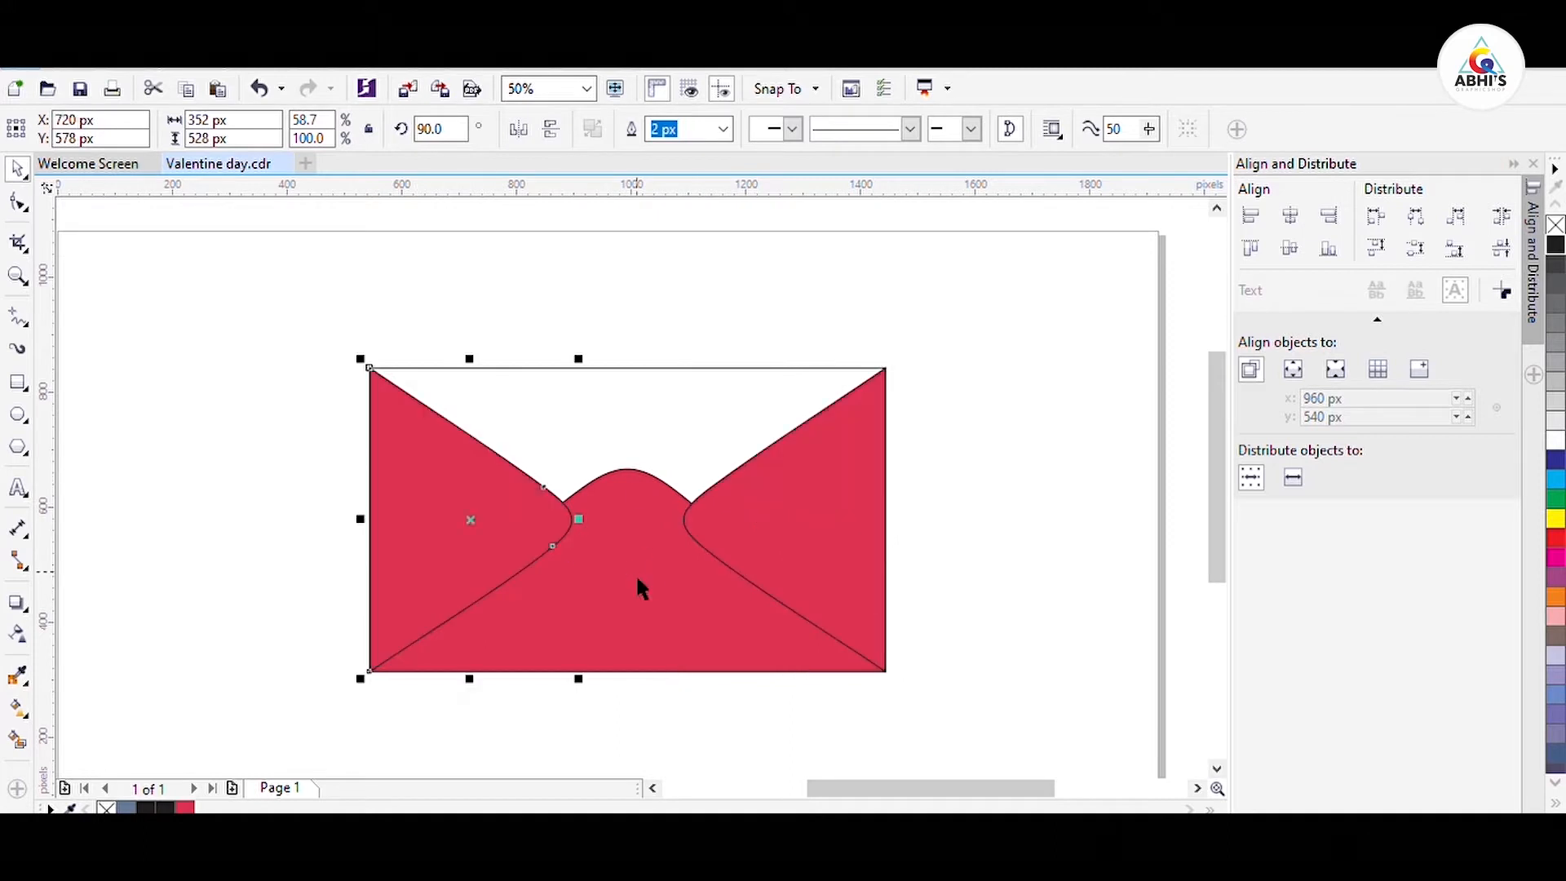
# Step: Place a copy of the envelope's bottom flap directly above the envelope and flip it vertically
pyautogui.click(634, 320)
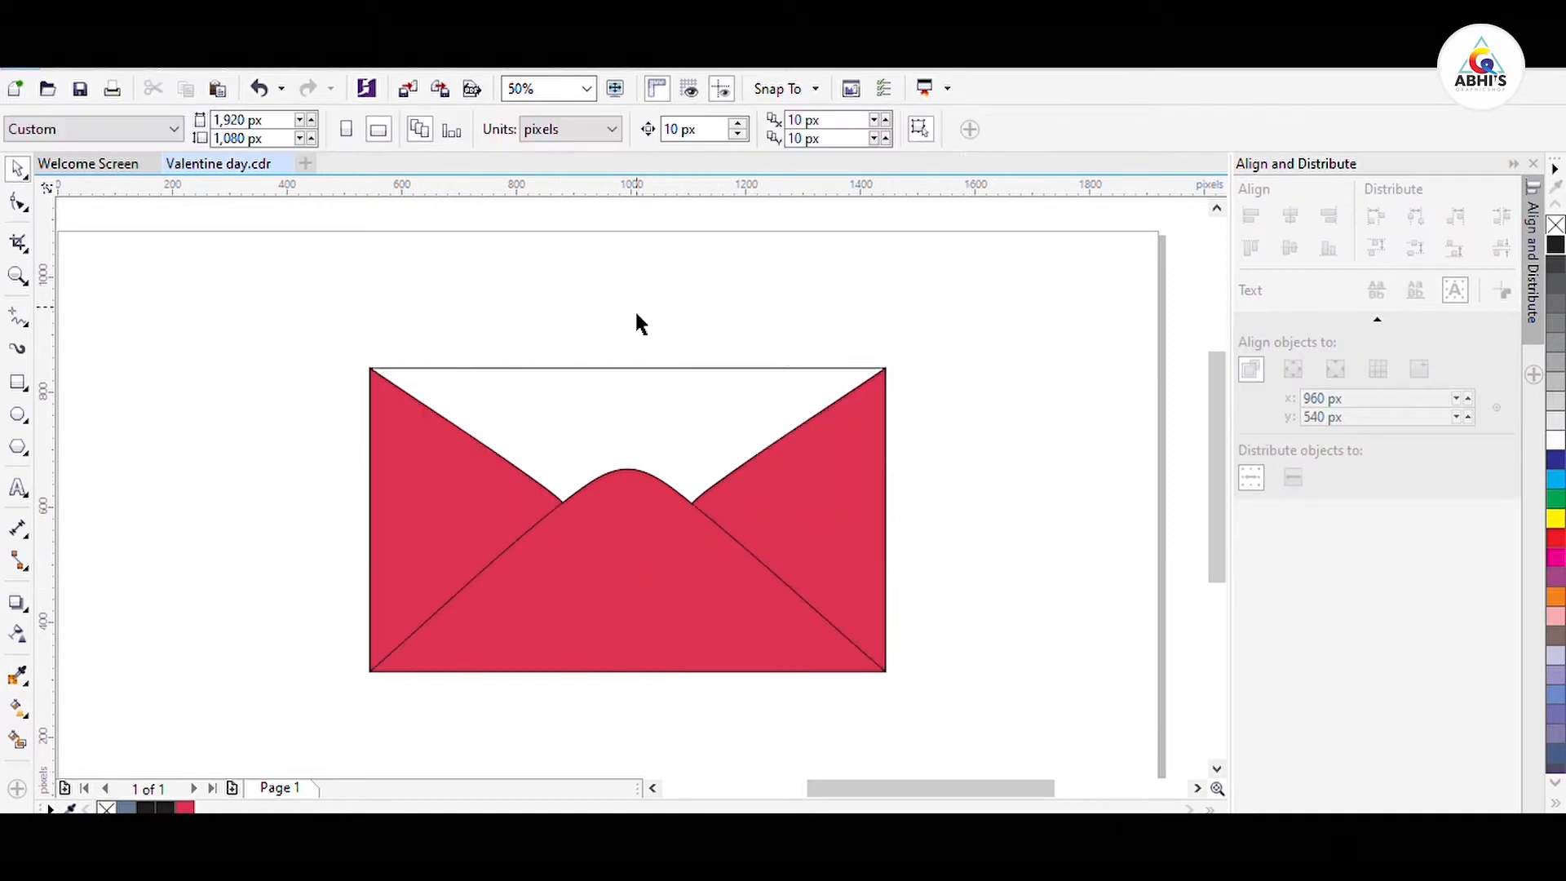
pyautogui.click(639, 486)
pyautogui.moveTo(639, 486); pyautogui.dragTo(623, 437)
pyautogui.moveTo(626, 577); pyautogui.dragTo(628, 269)
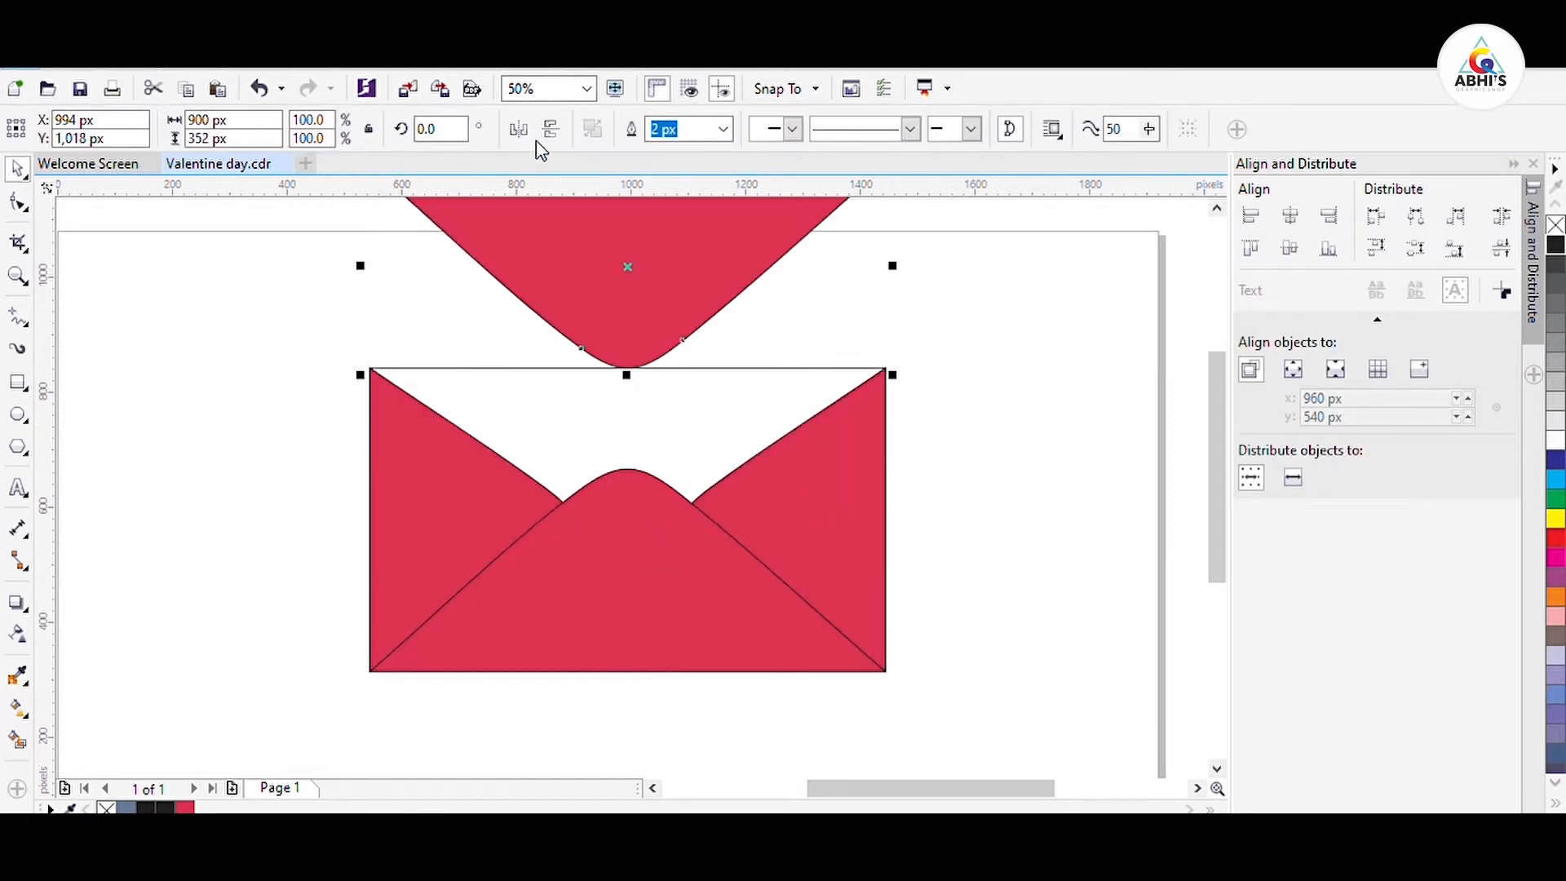
pyautogui.click(550, 129)
# Step: Weld the flipped flap to the white back of the envelope and fill the combined shape with the envelope's red
pyautogui.scroll(-1, 633, 626)
pyautogui.scroll(1, 632, 519)
pyautogui.keyDown('shift'); pyautogui.click(632, 520); pyautogui.keyUp('shift')
pyautogui.click(739, 129)
pyautogui.click(186, 808)
pyautogui.click(246, 496)
pyautogui.scroll(-1, 857, 372)
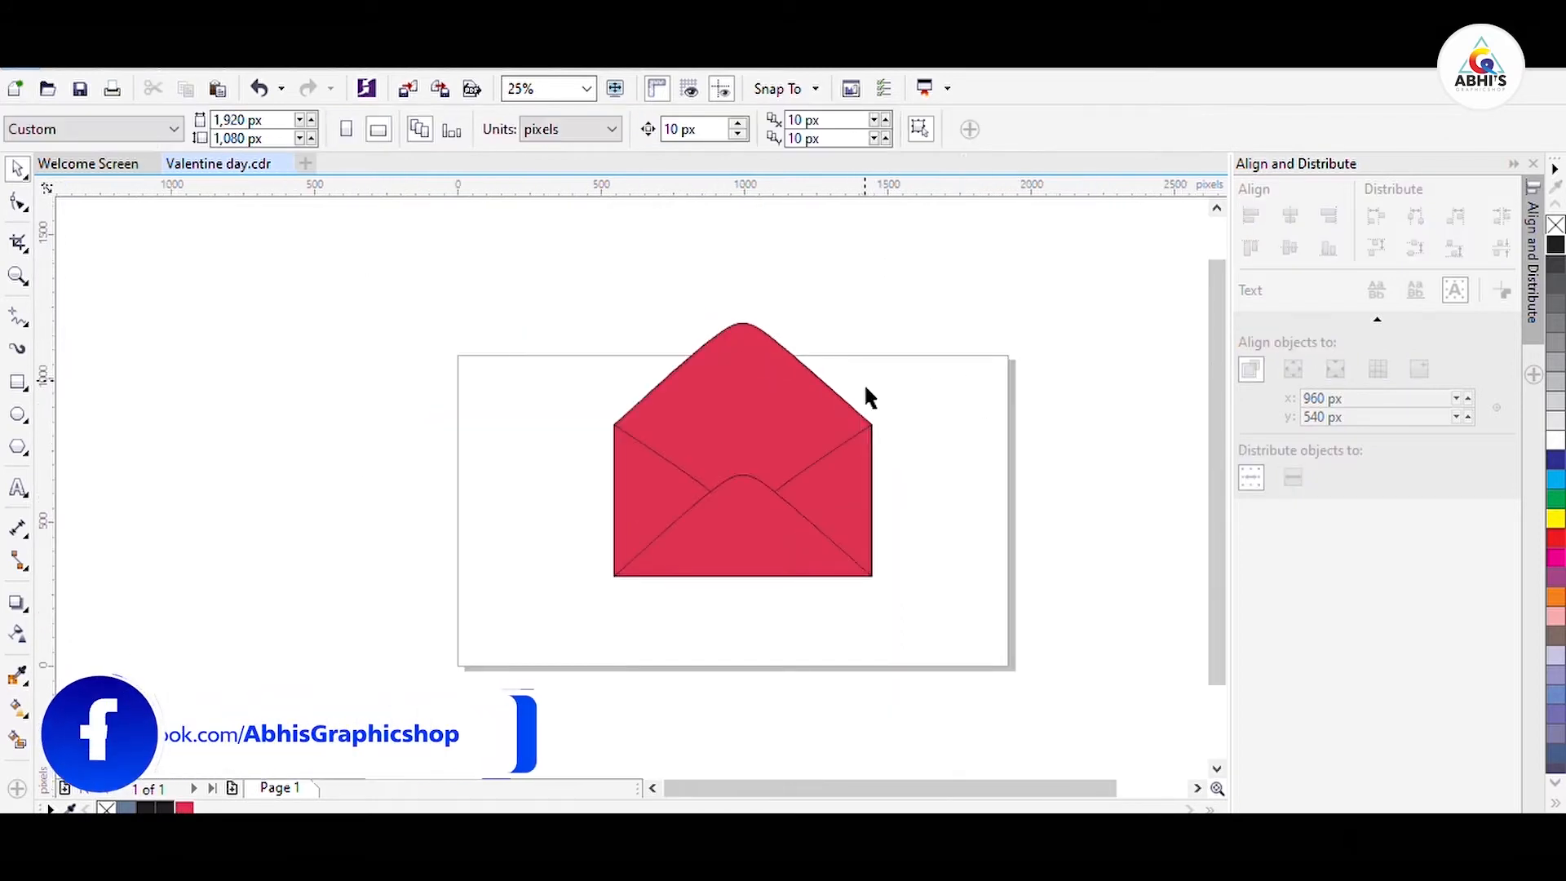
# Step: Move the whole envelope down on the page
pyautogui.hotkey('ctrl', 'a')
pyautogui.moveTo(776, 528); pyautogui.dragTo(775, 583)
pyautogui.scroll(1, 922, 599)
pyautogui.click(691, 726)
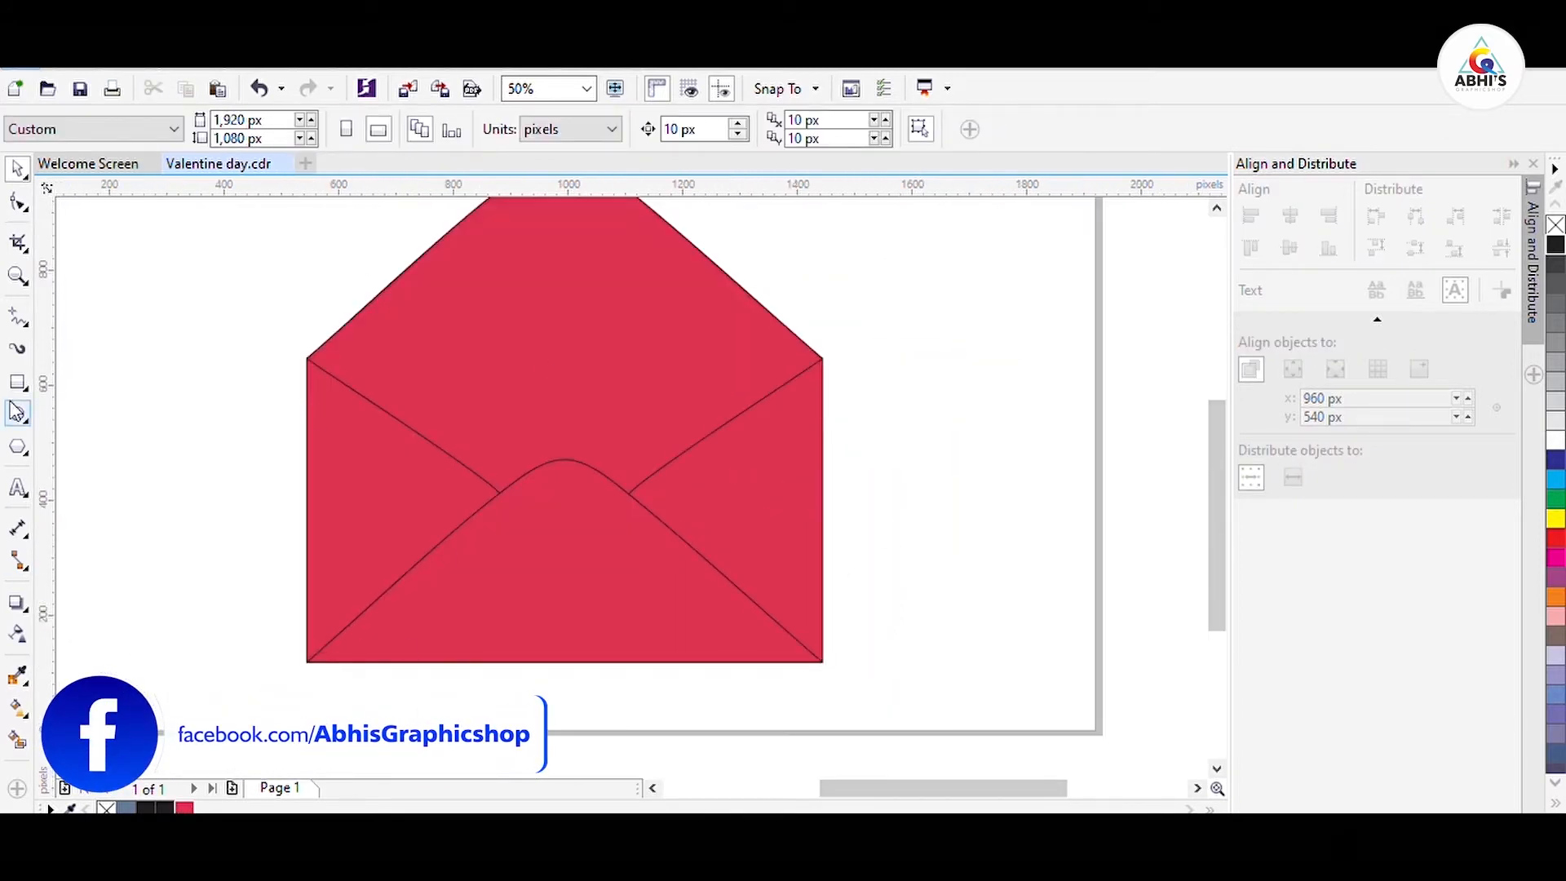
# Step: Draw a closed Pen shape from the envelope's lower-left corner, covering its lower and right edges and extending beyond them
pyautogui.press('p')
pyautogui.click(306, 662)
pyautogui.click(775, 620)
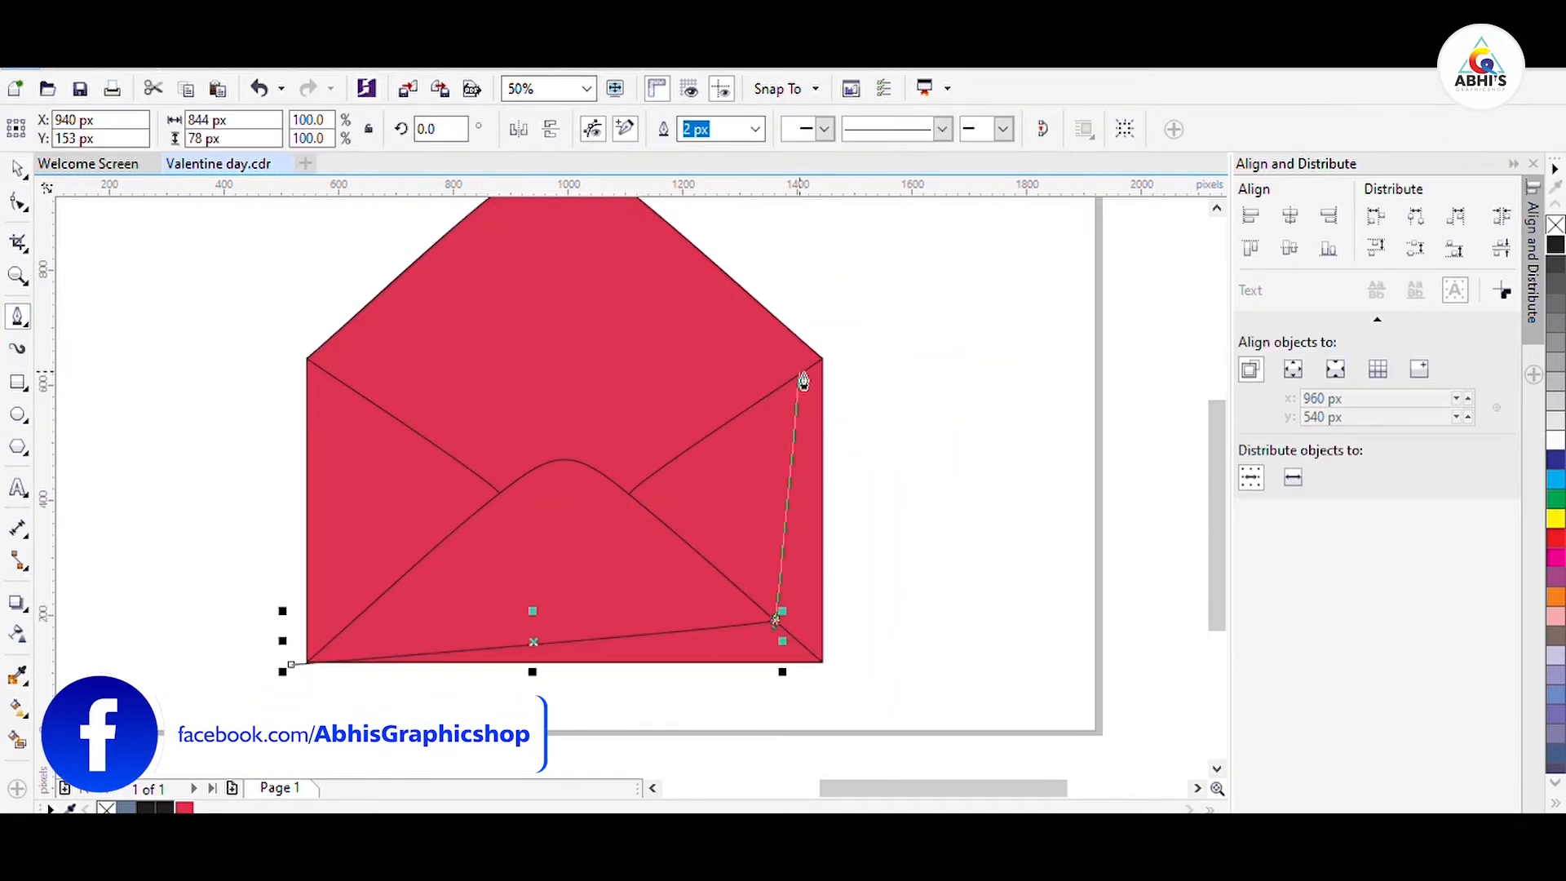
pyautogui.click(822, 357)
pyautogui.click(1078, 449)
pyautogui.click(1039, 696)
pyautogui.click(601, 725)
pyautogui.click(291, 665)
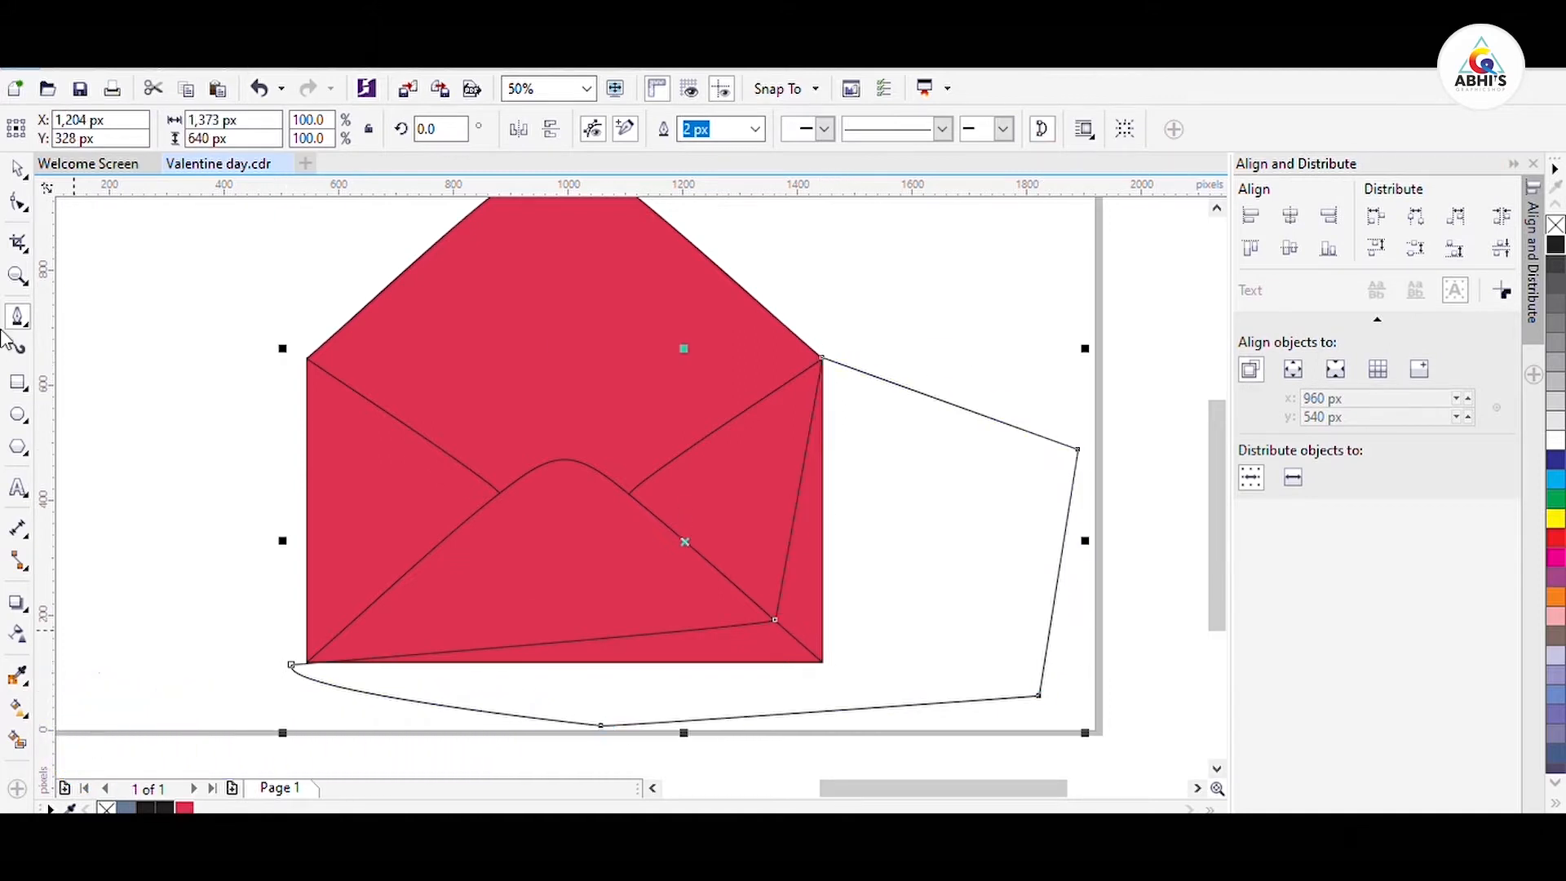
pyautogui.press('space')
# Step: Fill the new Pen shape with a darker shade of the envelope's red and remove its outline
pyautogui.click(184, 807)
pyautogui.hotkey('shift', 'F11')
pyautogui.moveTo(879, 369); pyautogui.dragTo(915, 381)
pyautogui.press('Return')
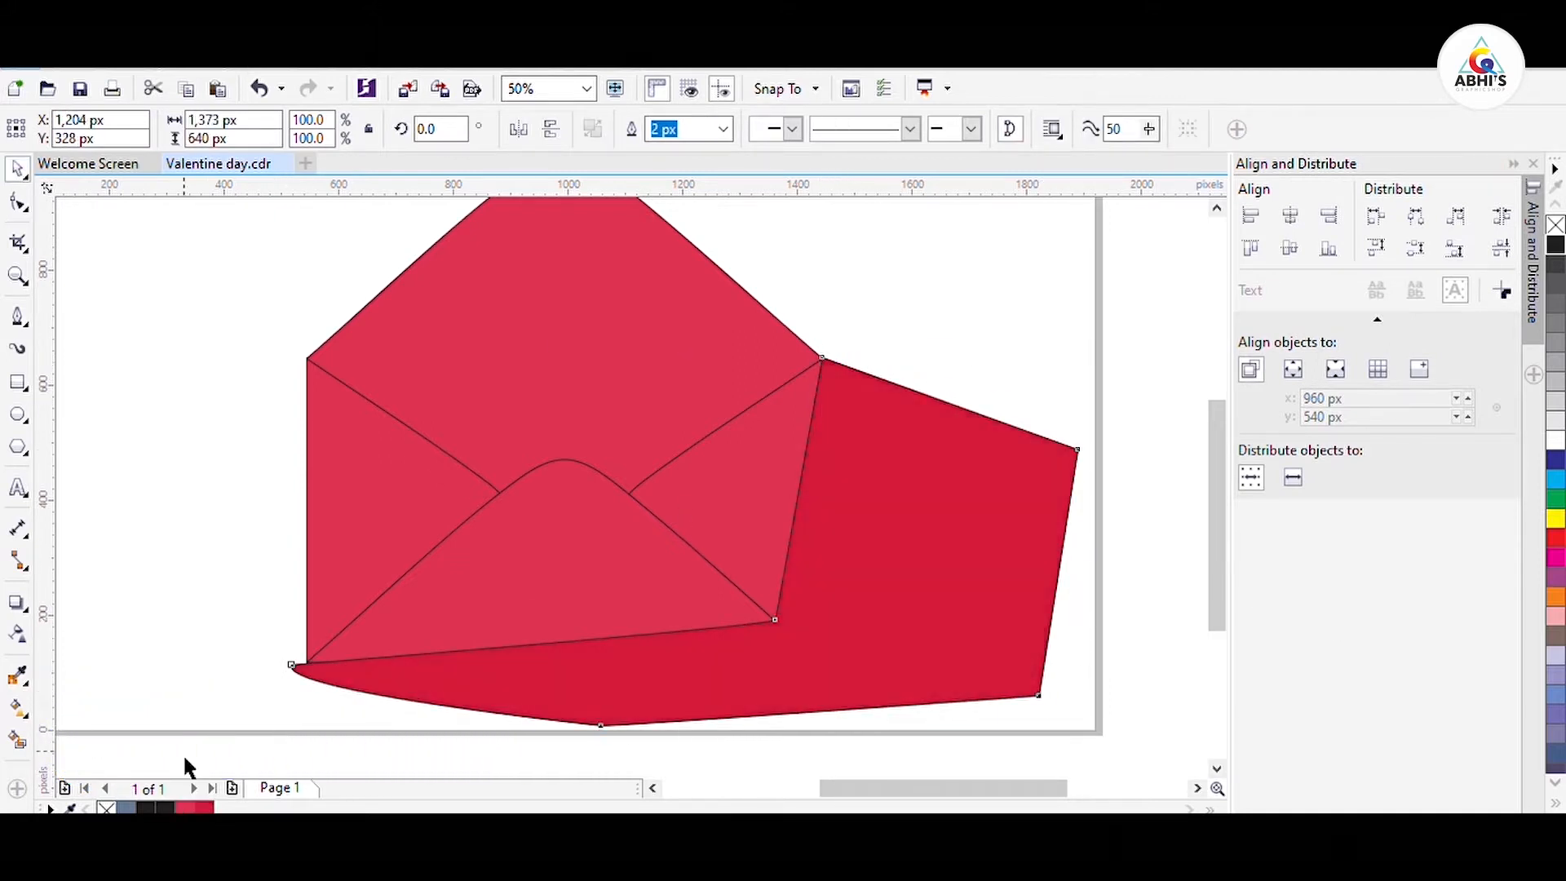
pyautogui.rightClick(106, 808)
# Step: Clip copies of the darker red shape inside the envelope's bottom and right flaps
pyautogui.hotkey('ctrl', 'c')
pyautogui.click(559, 587)
pyautogui.hotkey('ctrl', 'v')
pyautogui.click(779, 489)
pyautogui.click(1044, 372)
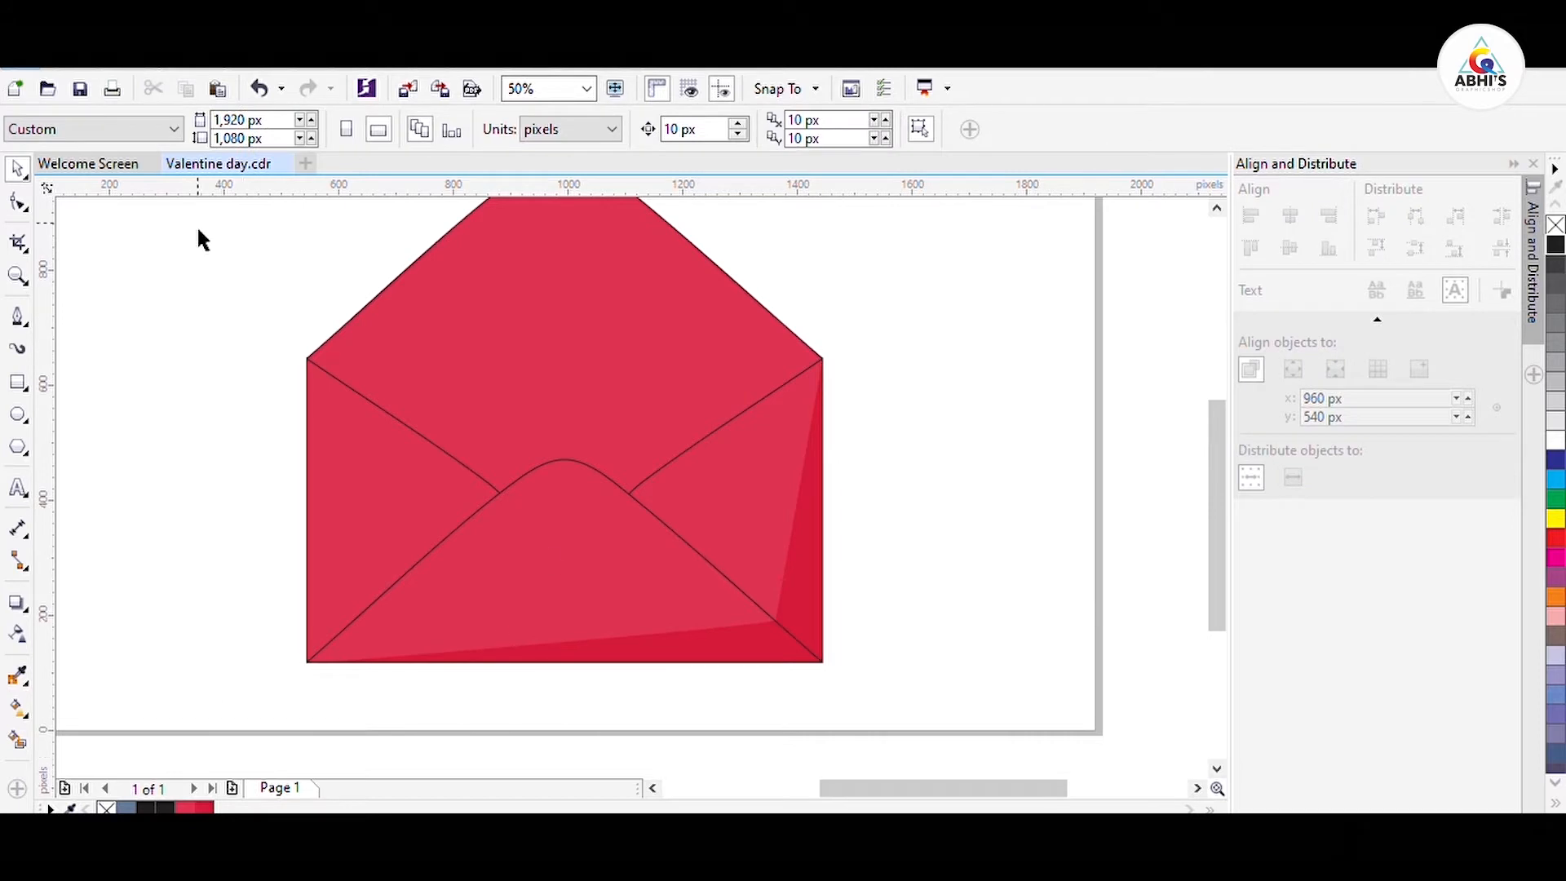
# Step: Draw a closed triangular shape over the envelope's left edge and adjust its upper inner node
pyautogui.press('space')
pyautogui.click(302, 675)
pyautogui.click(214, 239)
pyautogui.click(389, 349)
pyautogui.press('F10')
pyautogui.moveTo(387, 349); pyautogui.dragTo(339, 317)
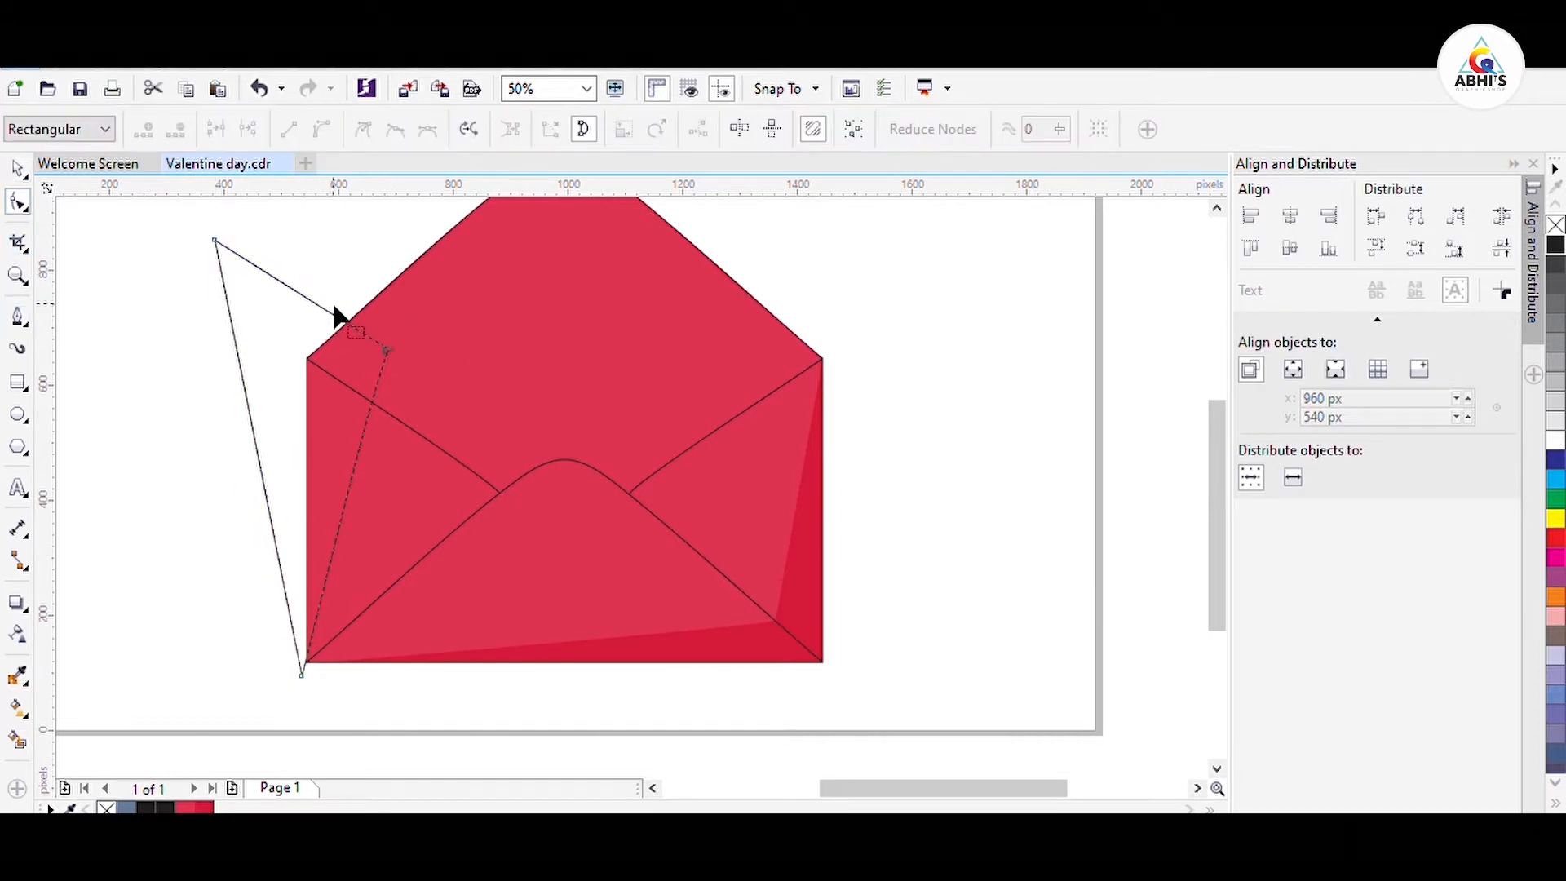
pyautogui.press('space')
# Step: Fill the triangular shape with a lighter red without outline and clip it inside the left flap
pyautogui.click(186, 808)
pyautogui.click(873, 346)
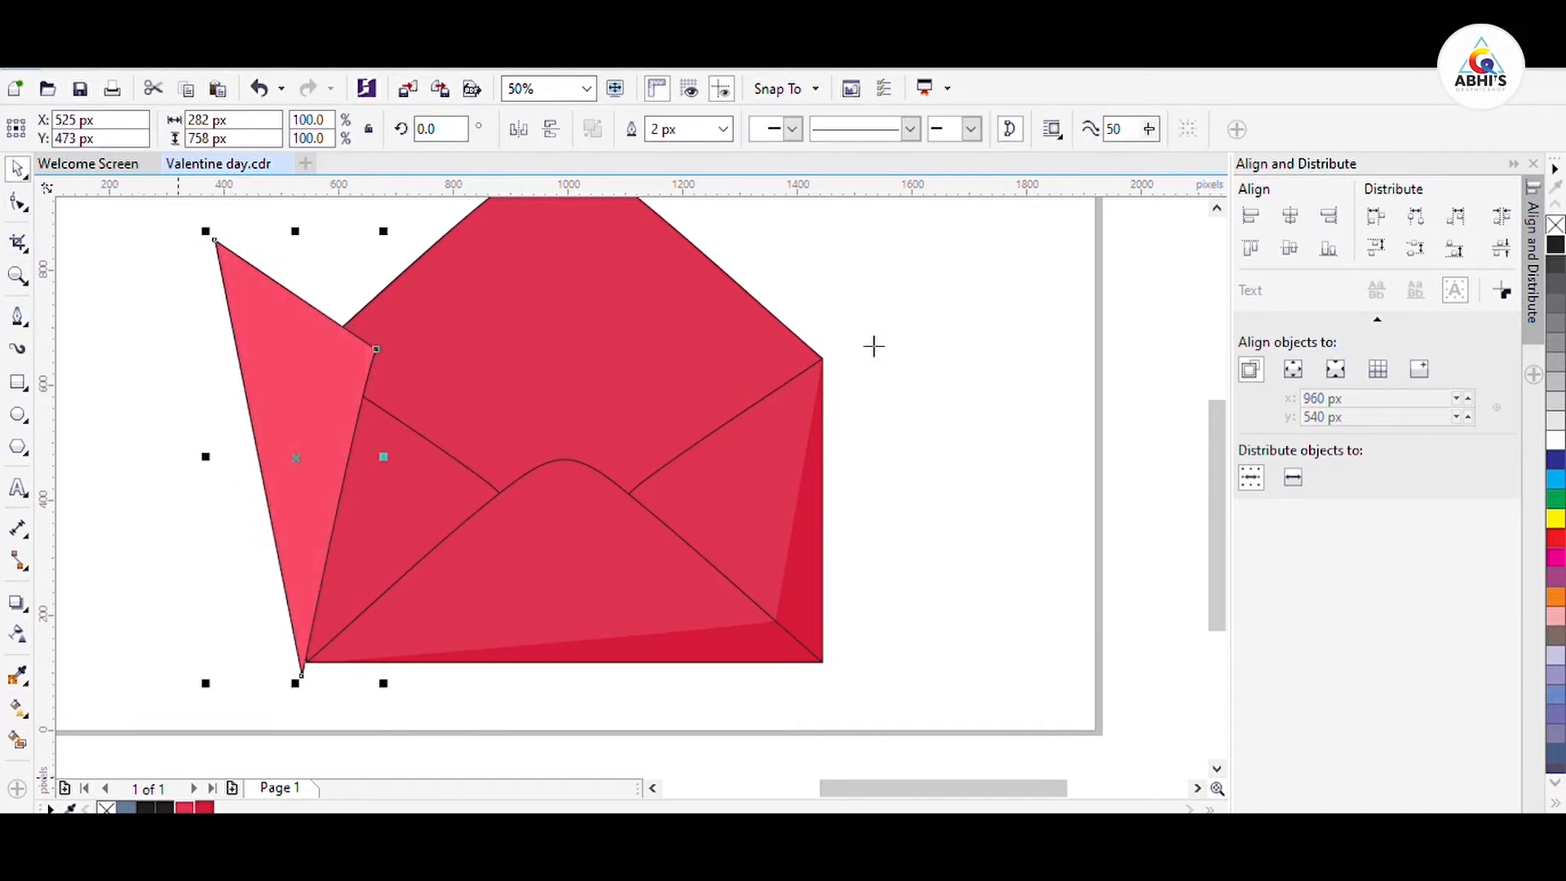
pyautogui.rightClick(106, 807)
pyautogui.click(383, 490)
pyautogui.click(921, 440)
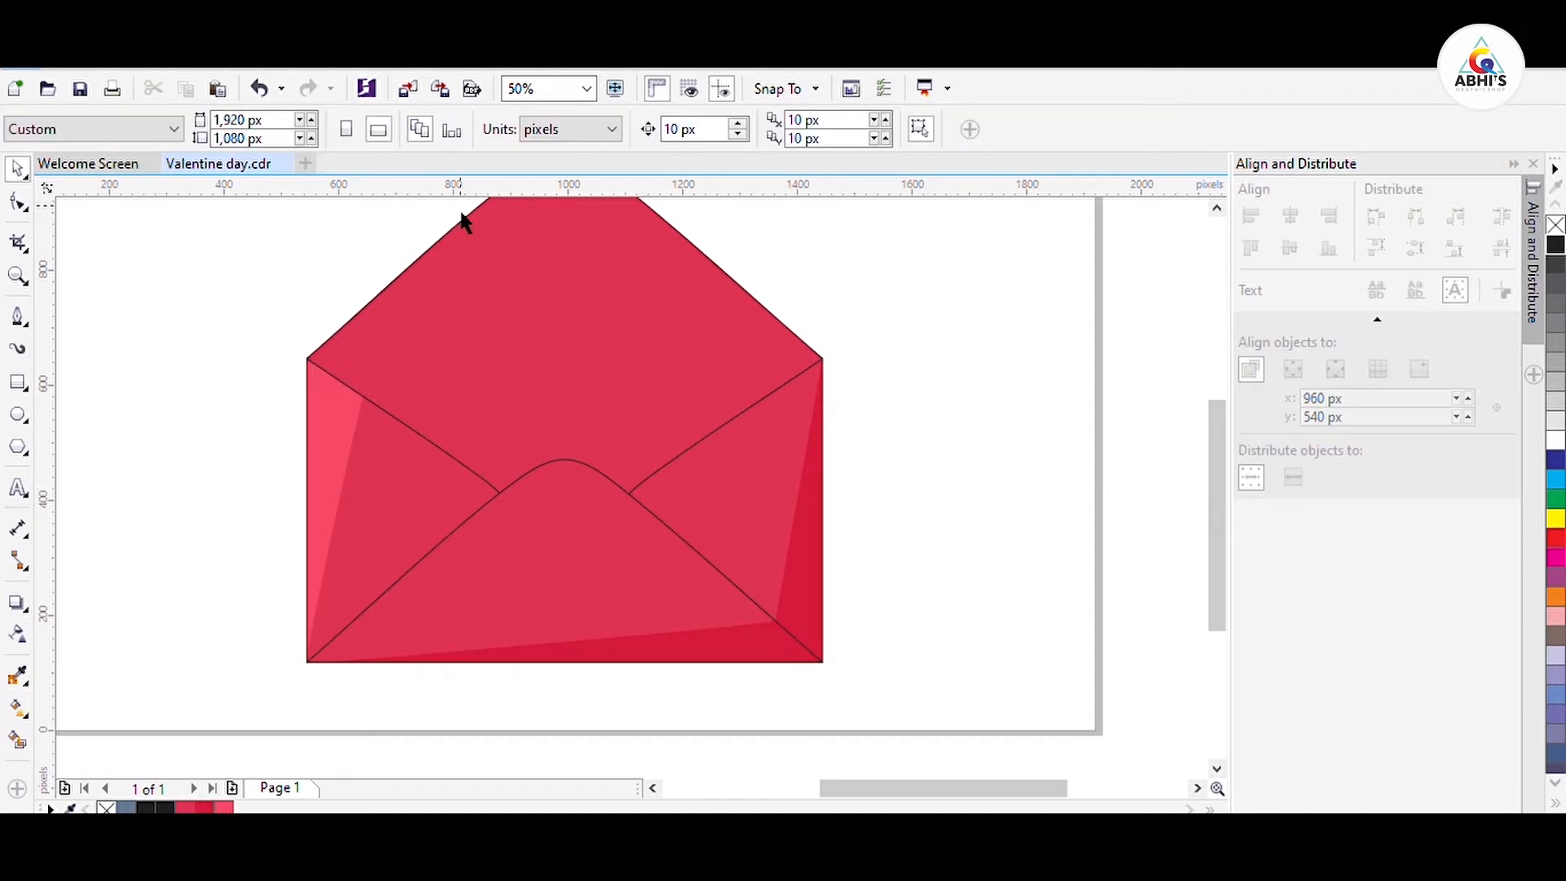
# Step: Fill the envelope's back with a darker red
pyautogui.click(571, 457)
pyautogui.moveTo(587, 454); pyautogui.dragTo(588, 453)
pyautogui.click(204, 807)
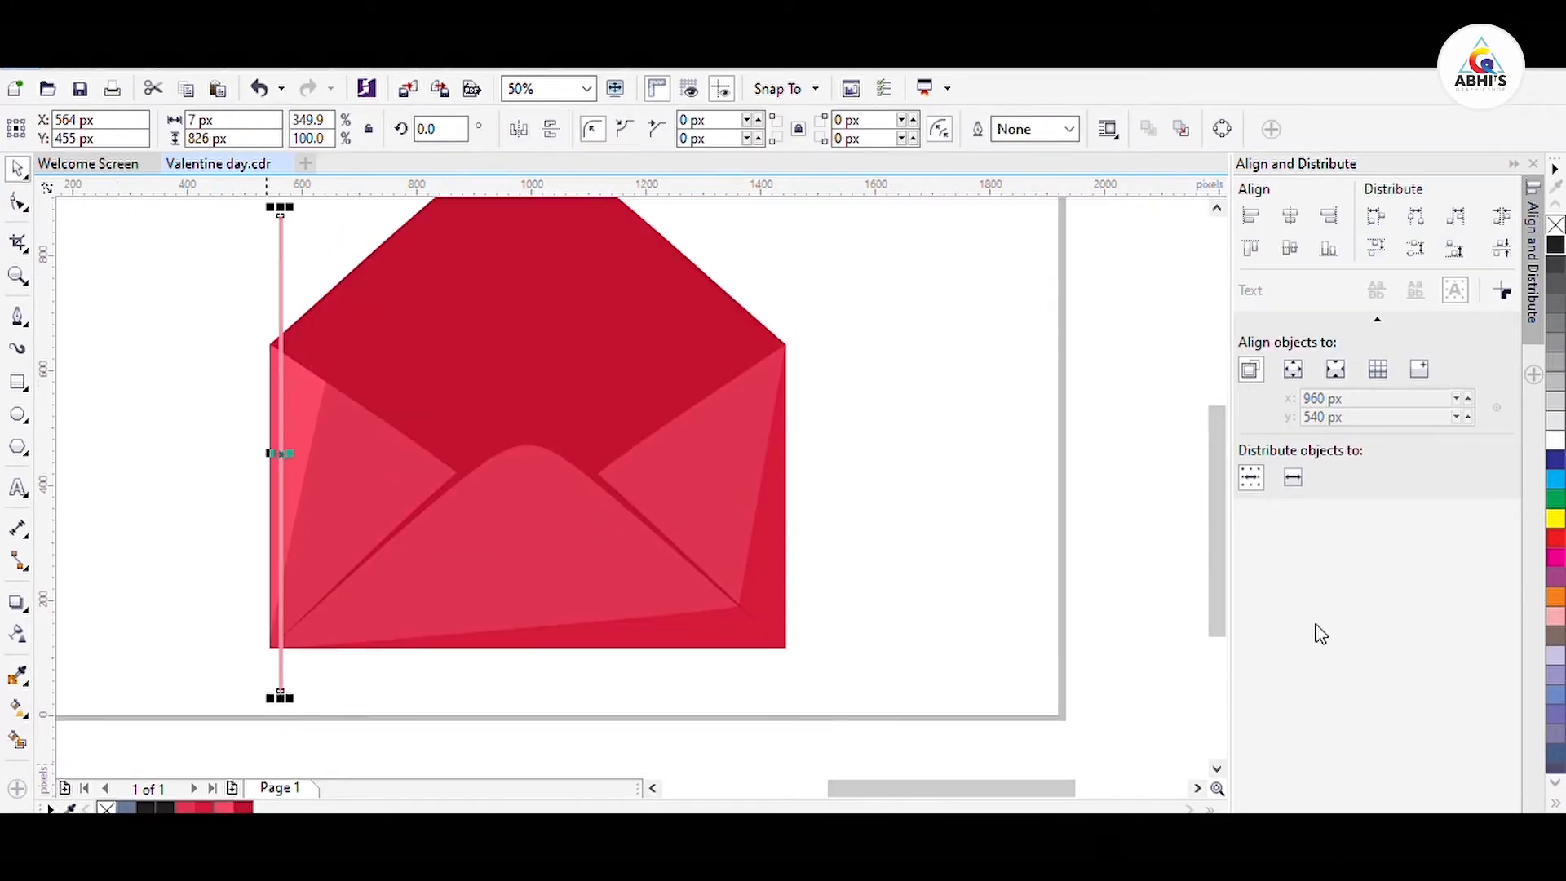
# Step: Resize the pink vertical stripe to 5 px wide and 1,316 px tall
pyautogui.scroll(2, 287, 454)
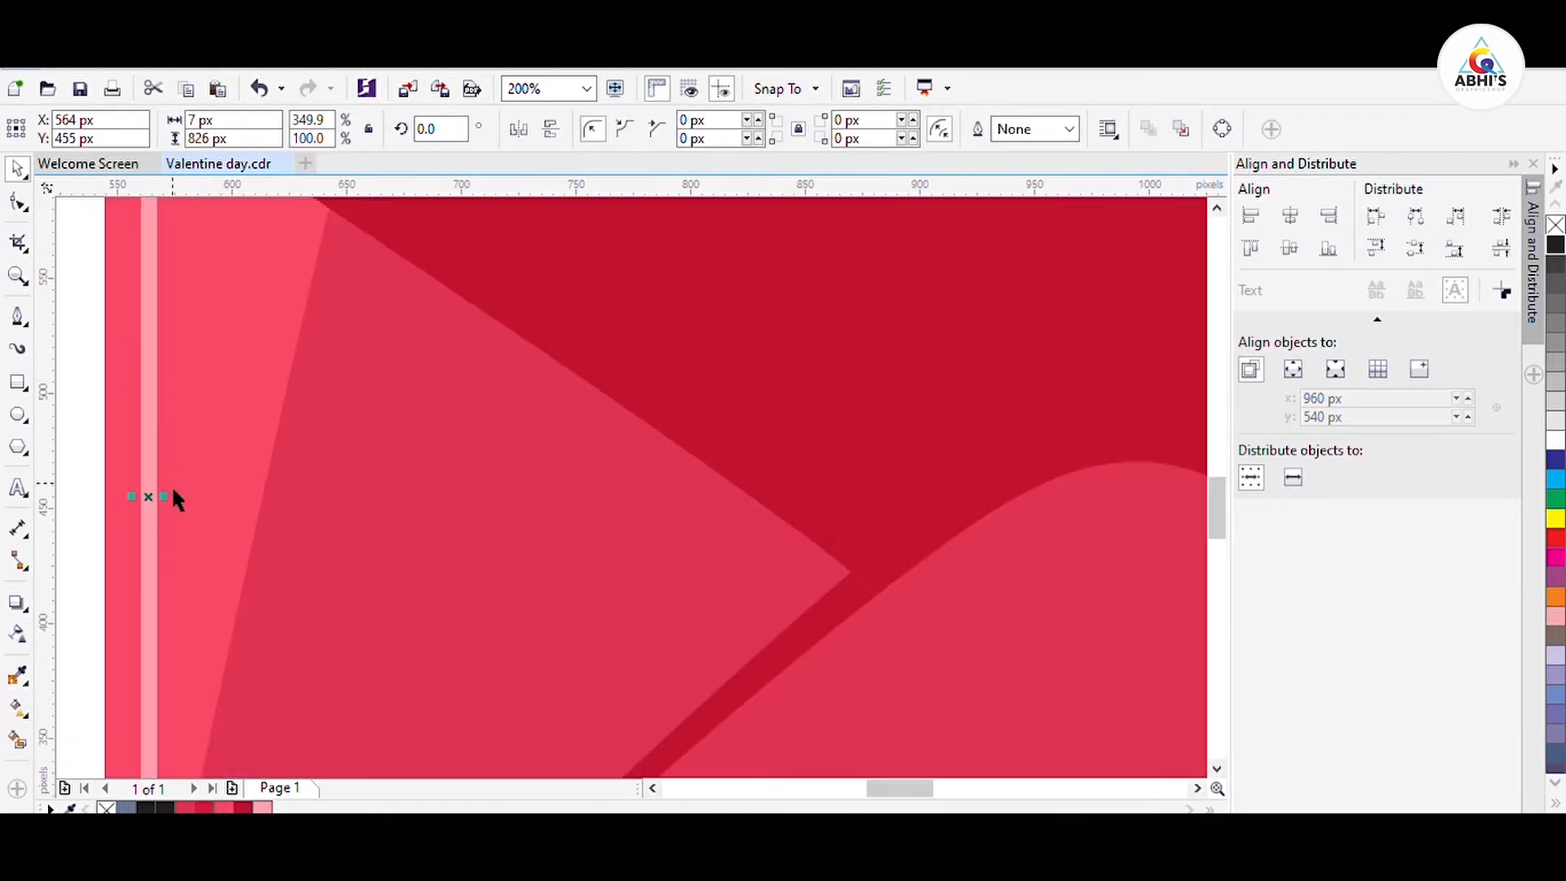
pyautogui.moveTo(177, 512); pyautogui.dragTo(179, 513)
pyautogui.scroll(-3, 330, 478)
pyautogui.moveTo(325, 347); pyautogui.dragTo(362, 286)
pyautogui.scroll(2, 324, 393)
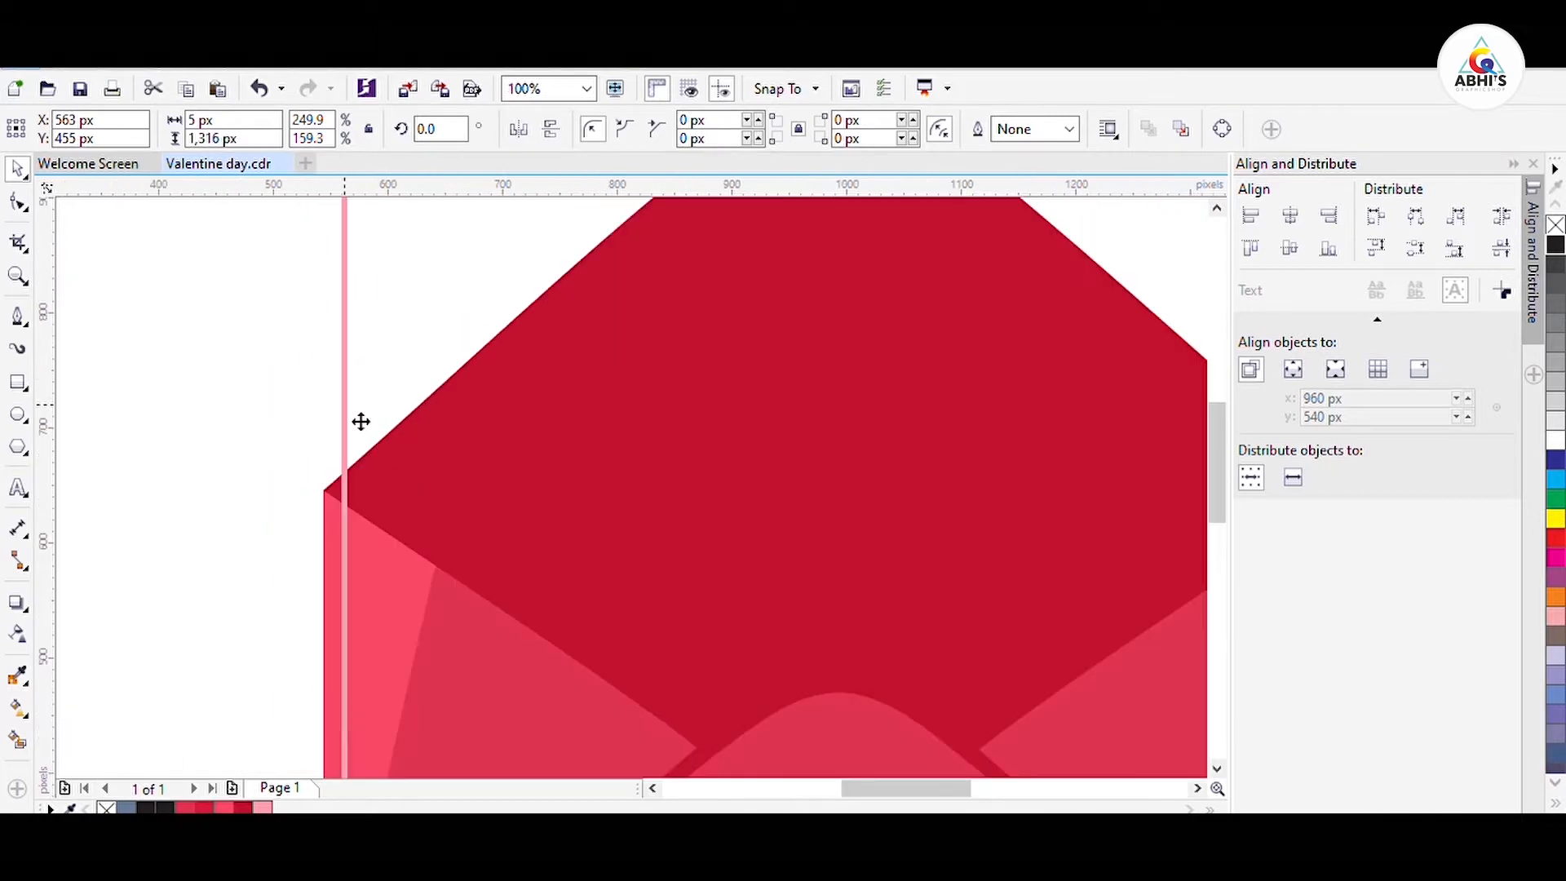
# Step: Duplicate the pink stripe to its right and repeat the copy at equal spacing across the envelope's full width
pyautogui.moveTo(360, 422); pyautogui.dragTo(391, 444)
pyautogui.rightClick(392, 444)
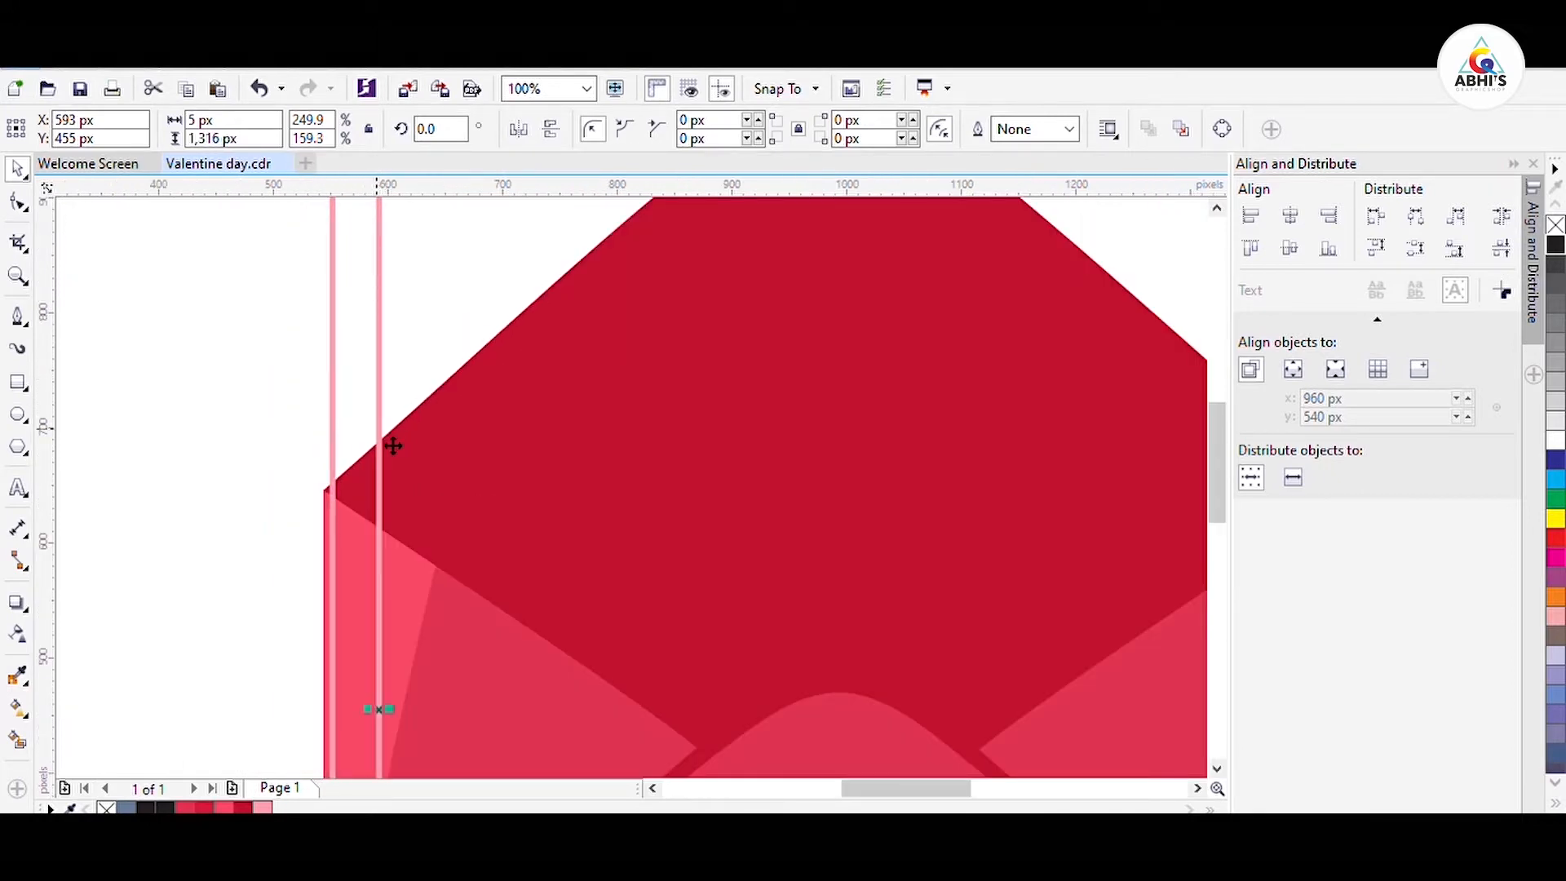
pyautogui.scroll(-1, 351, 437)
pyautogui.hotkey('ctrl', 'r')
pyautogui.hotkey('ctrl', 'r')
pyautogui.hotkey('ctrl', 'r')
pyautogui.hotkey('ctrl', 'r')
pyautogui.hotkey('ctrl', 'r')
pyautogui.hotkey('ctrl', 'r')
pyautogui.hotkey('ctrl', 'r')
pyautogui.hotkey('ctrl', 'r')
pyautogui.hotkey('ctrl', 'r')
pyautogui.hotkey('ctrl', 'r')
pyautogui.hotkey('ctrl', 'r')
pyautogui.hotkey('ctrl', 'r')
pyautogui.hotkey('ctrl', 'r')
pyautogui.hotkey('ctrl', 'r')
pyautogui.scroll(-1, 510, 385)
pyautogui.hotkey('ctrl', 'r')
pyautogui.hotkey('ctrl', 'r')
pyautogui.hotkey('ctrl', 'r')
pyautogui.hotkey('ctrl', 'r')
pyautogui.hotkey('ctrl', 'r')
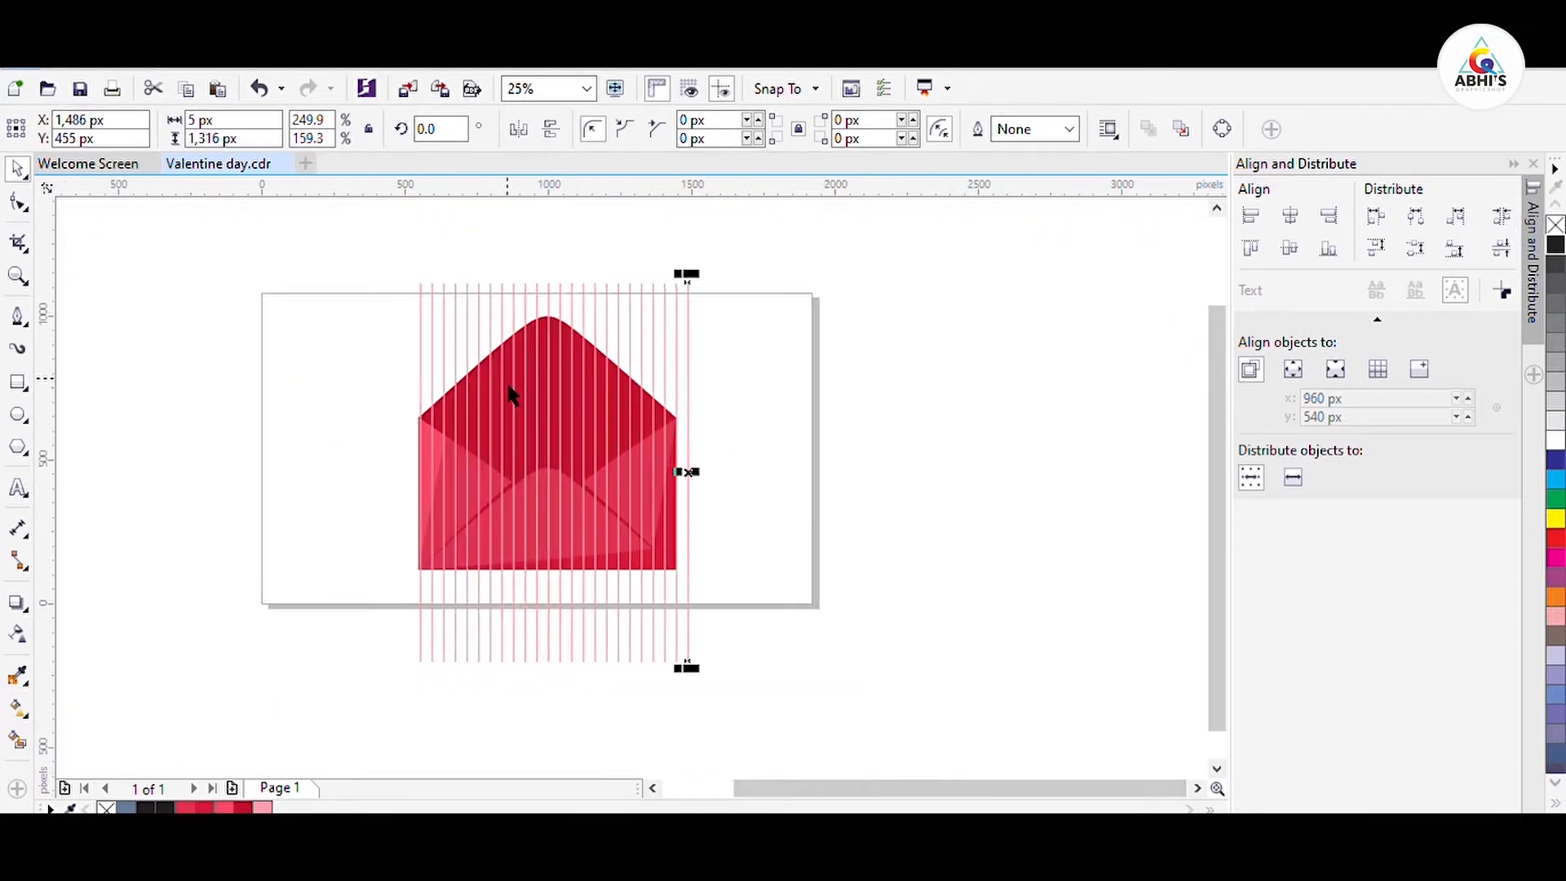
# Step: Group the pink stripes and clip them inside the envelope's right, left and bottom flaps, leaving no loose stripes
pyautogui.hotkey('ctrl', 'a')
pyautogui.hotkey('ctrl', 'g')
pyautogui.scroll(1, 632, 420)
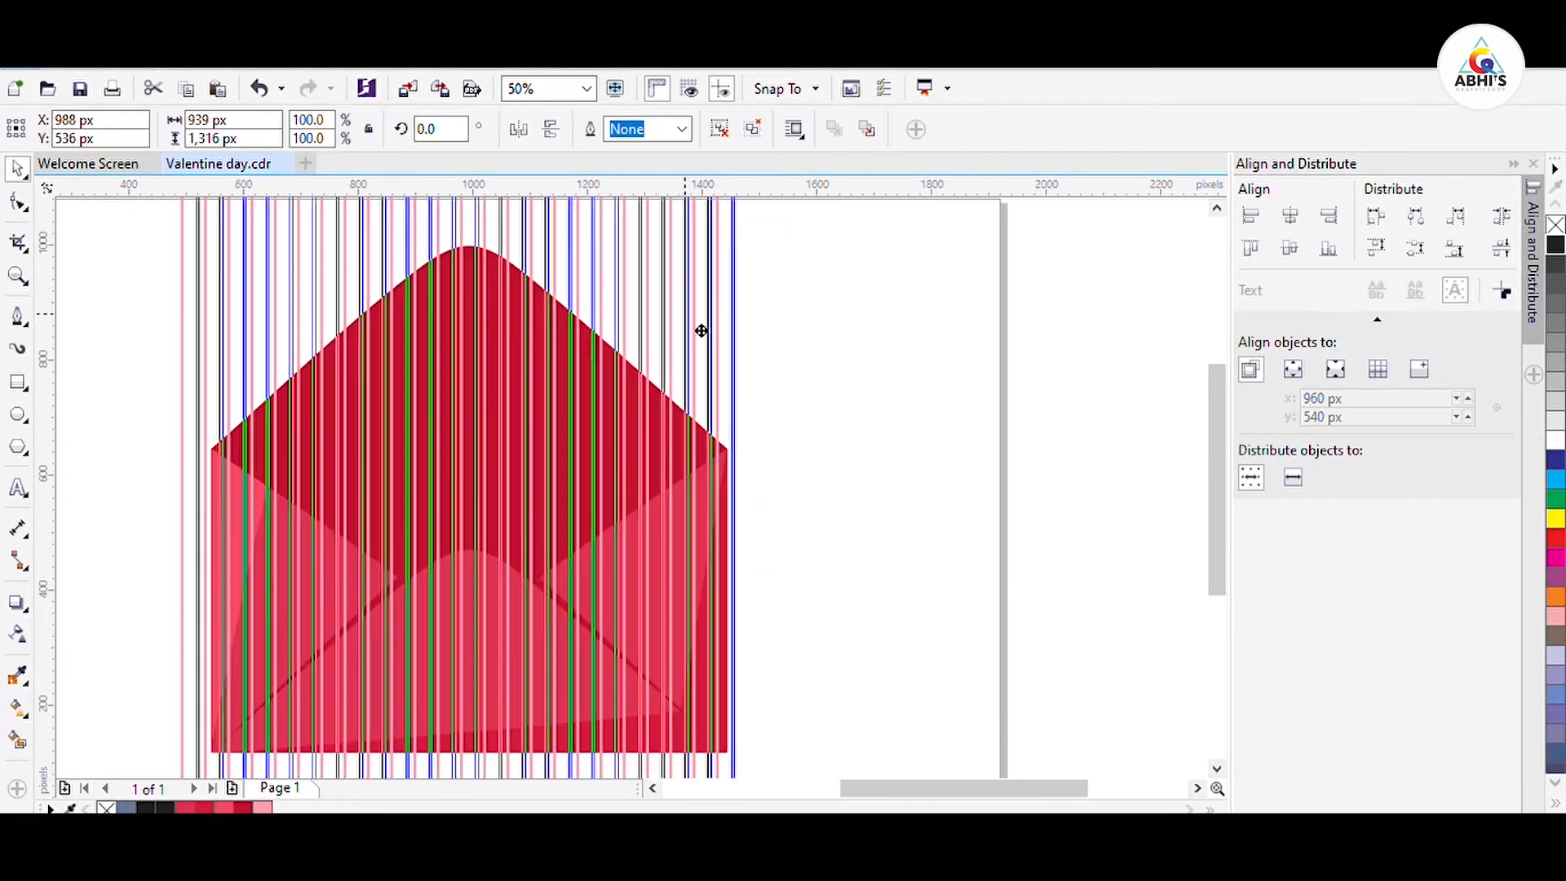
pyautogui.keyDown('ctrl'); pyautogui.click(644, 566); pyautogui.keyUp('ctrl')
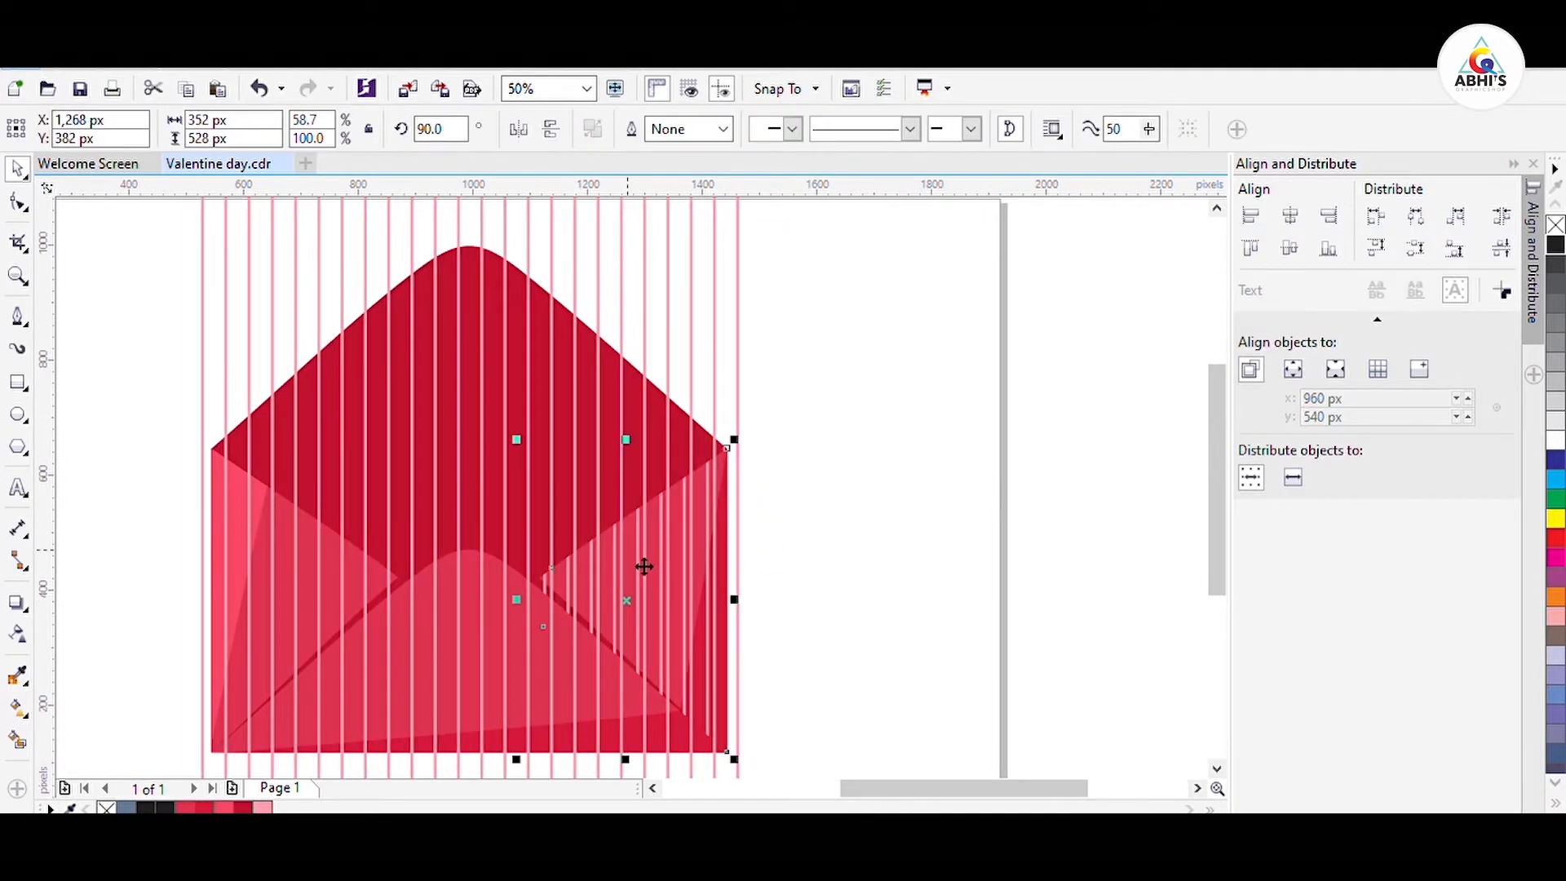
pyautogui.keyDown('ctrl'); pyautogui.click(298, 572); pyautogui.keyUp('ctrl')
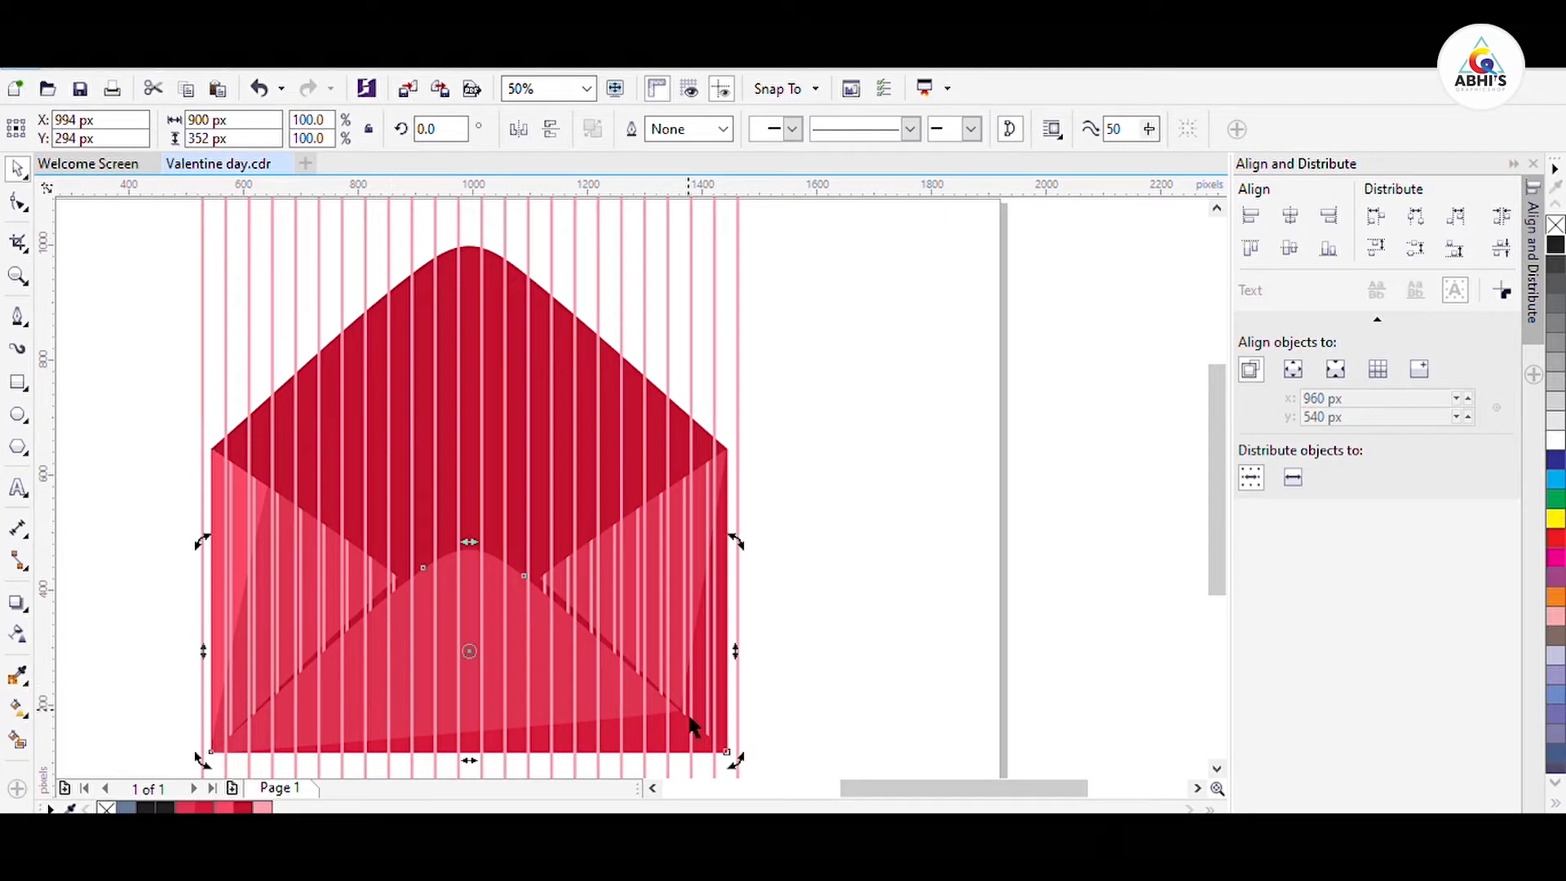
pyautogui.click(691, 725)
pyautogui.click(854, 530)
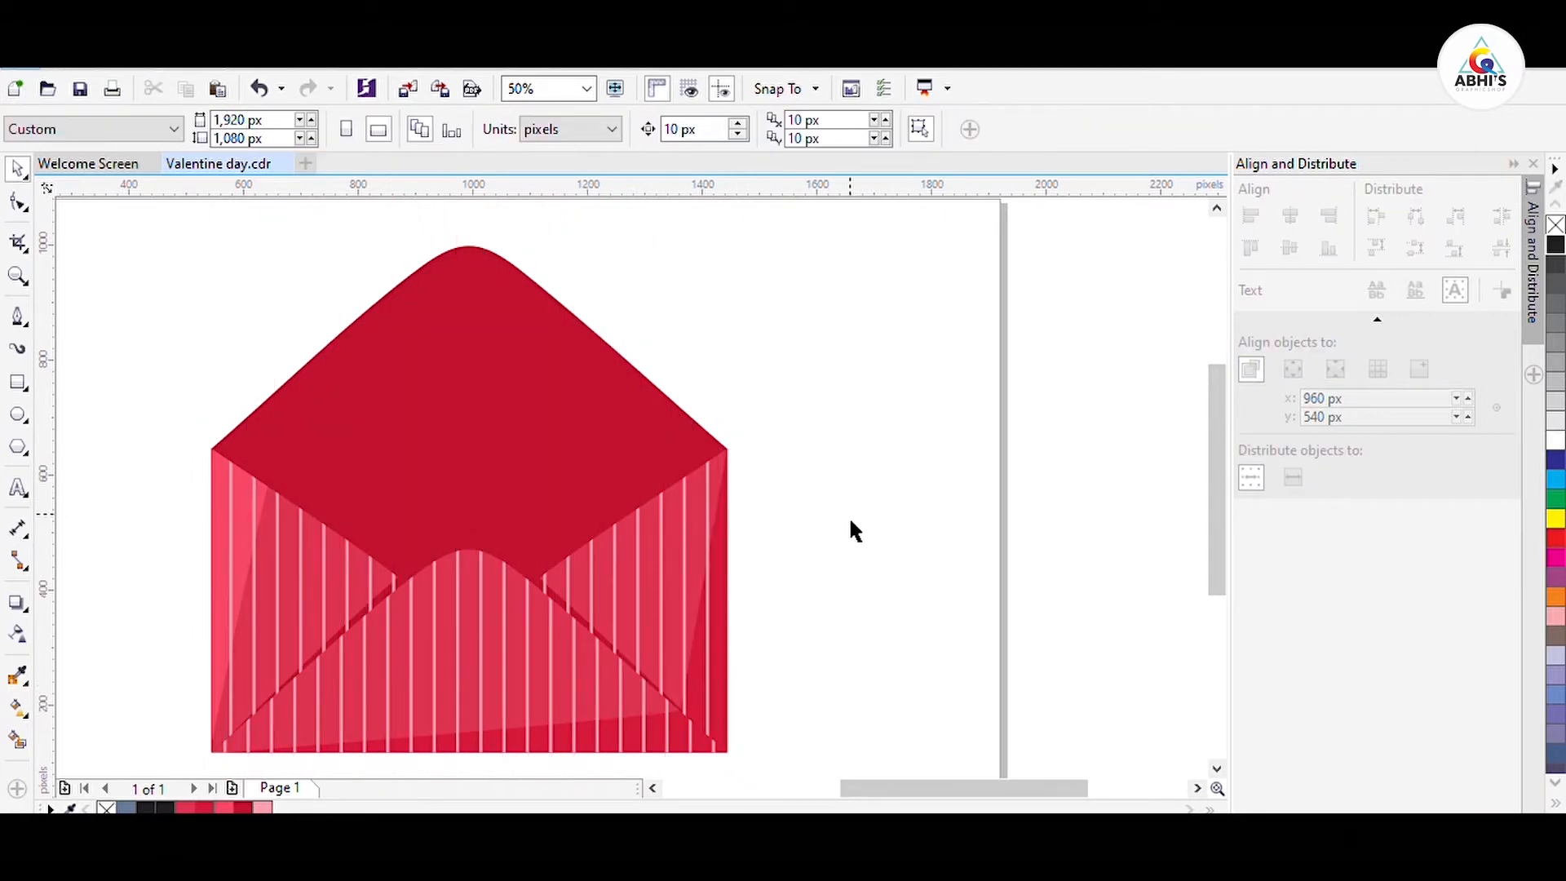
# Step: Add a 732 × 716 px cream copy of the envelope's back and place it behind the front flaps
pyautogui.click(603, 375)
pyautogui.click(733, 251)
pyautogui.click(589, 355)
pyautogui.moveTo(734, 239); pyautogui.dragTo(700, 298)
pyautogui.rightClick(700, 299)
pyautogui.moveTo(522, 372); pyautogui.dragTo(522, 353)
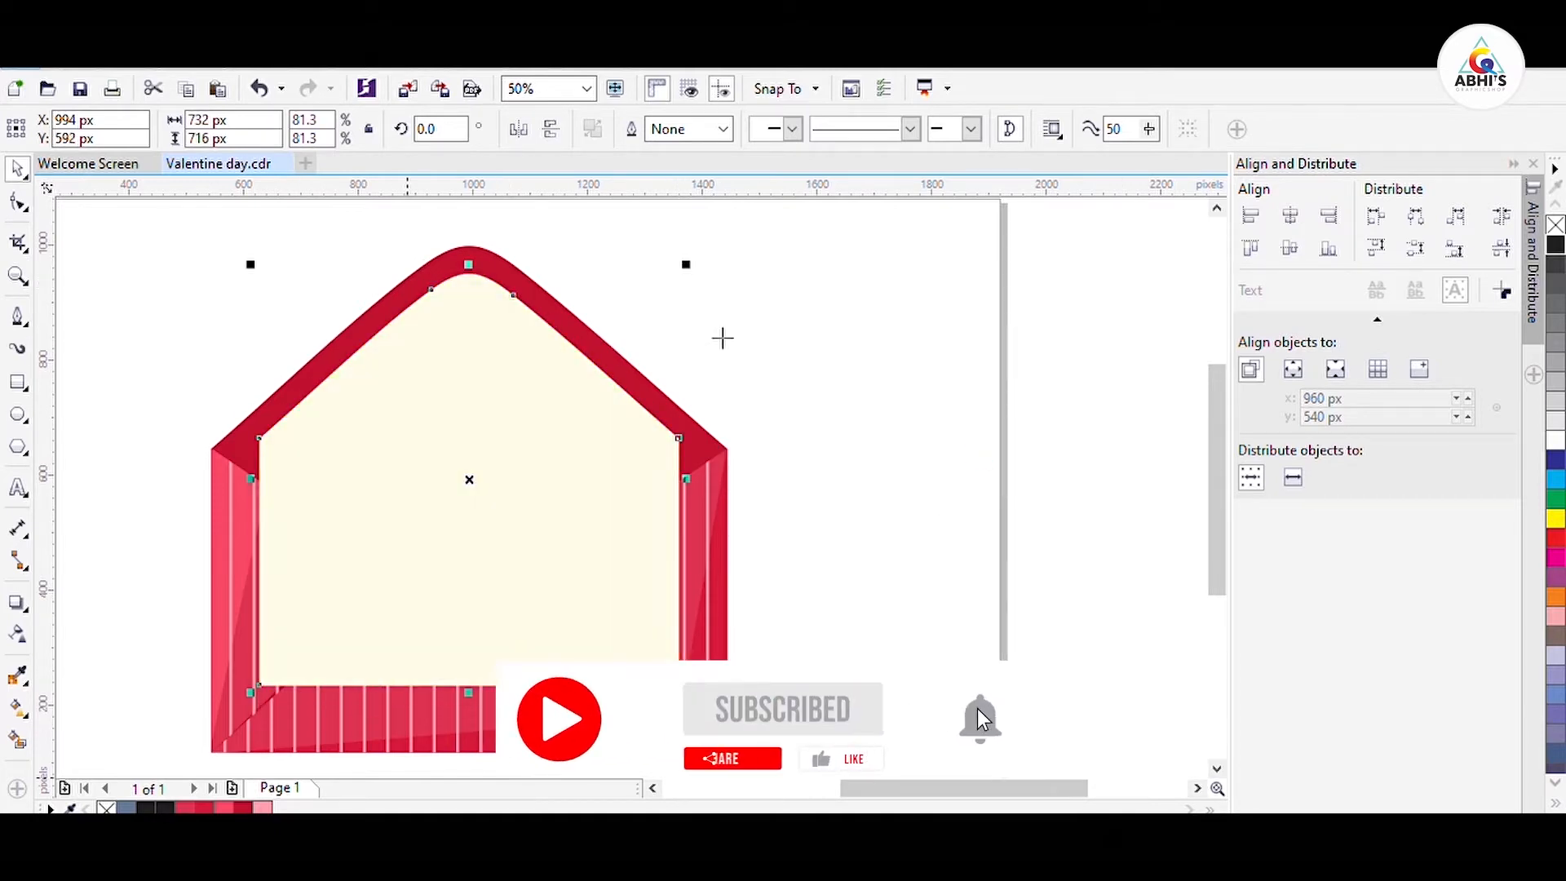
pyautogui.hotkey('ctrl', 'pagedown')
pyautogui.click(797, 358)
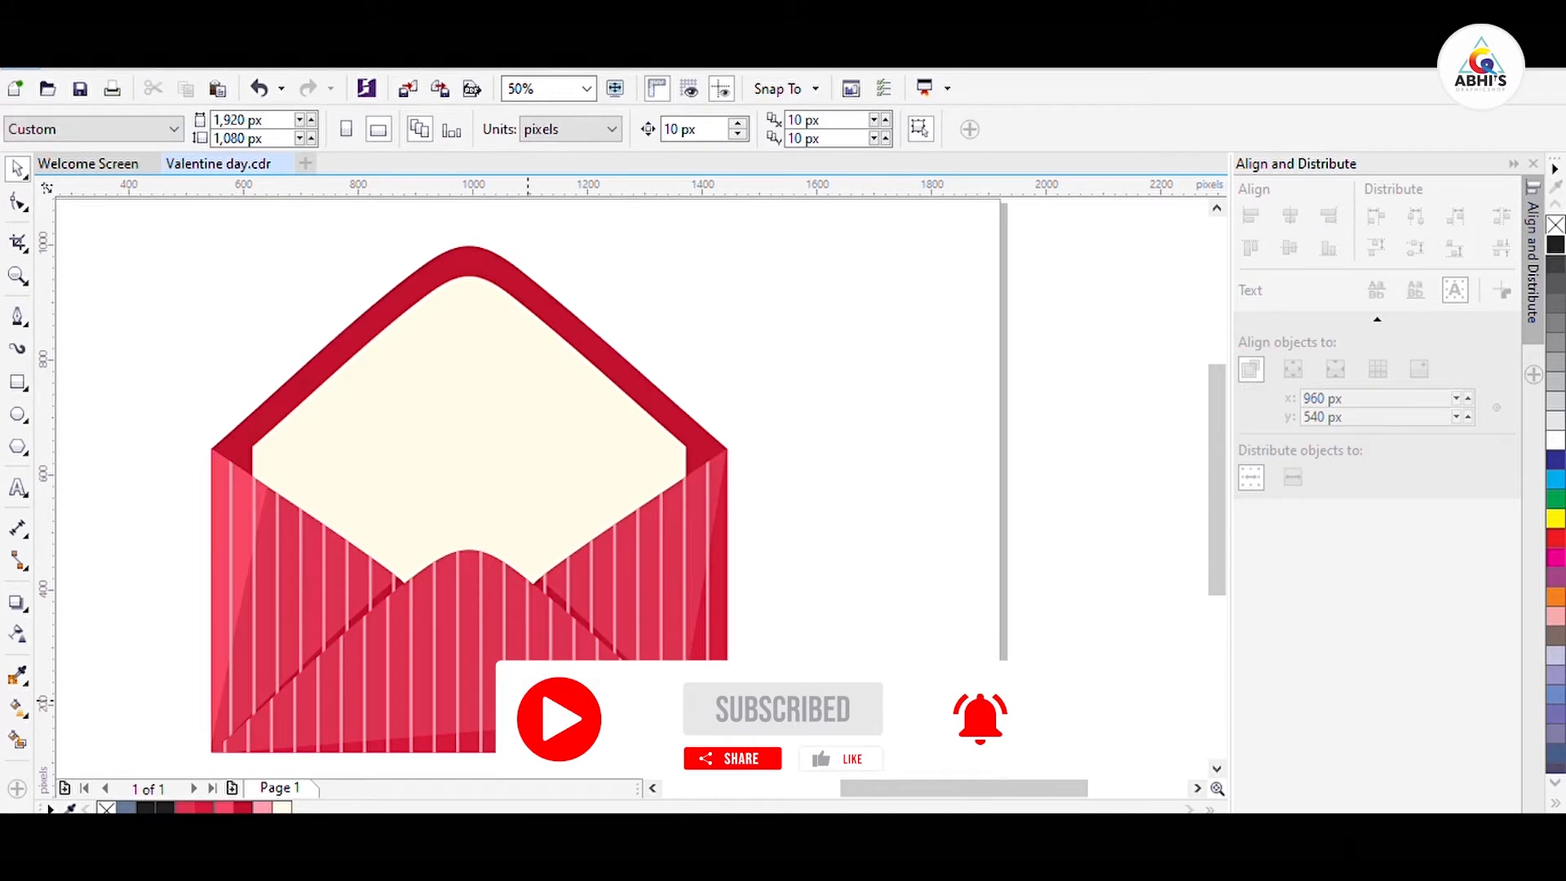
# Step: Add a black drop shadow rising from the bottom flap, with 50 opacity and a feather of 5
pyautogui.hscroll(-3, 620, 489)
pyautogui.click(641, 628)
pyautogui.click(16, 602)
pyautogui.moveTo(574, 549); pyautogui.dragTo(574, 654)
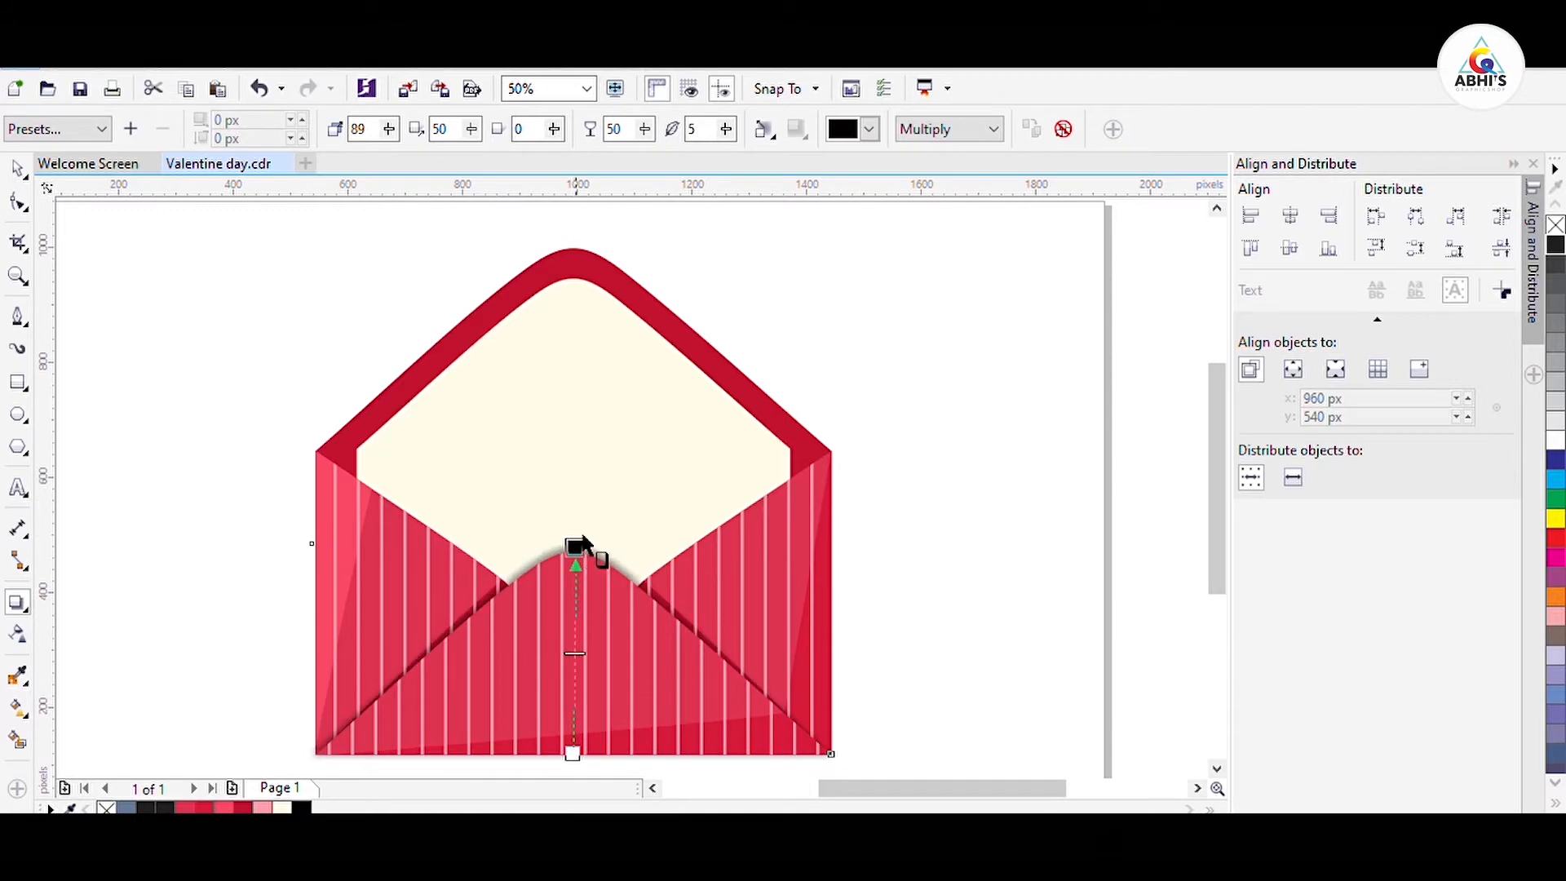
# Step: Add a black drop shadow cast inward from the right flap, with a direction of 181 and a feather of 5
pyautogui.moveTo(803, 522); pyautogui.dragTo(777, 471)
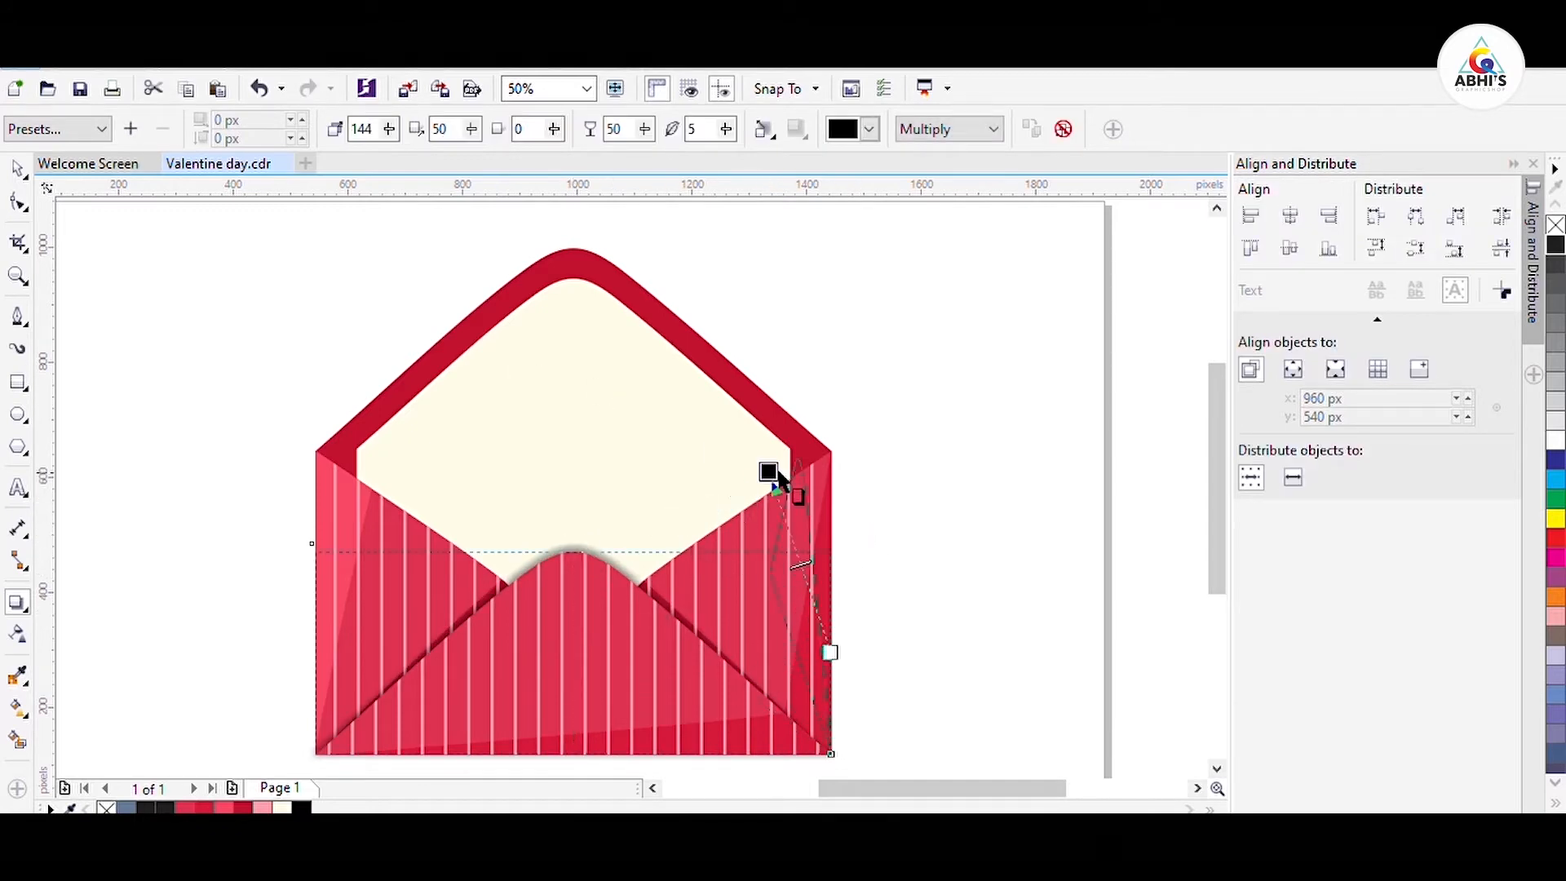
pyautogui.click(803, 509)
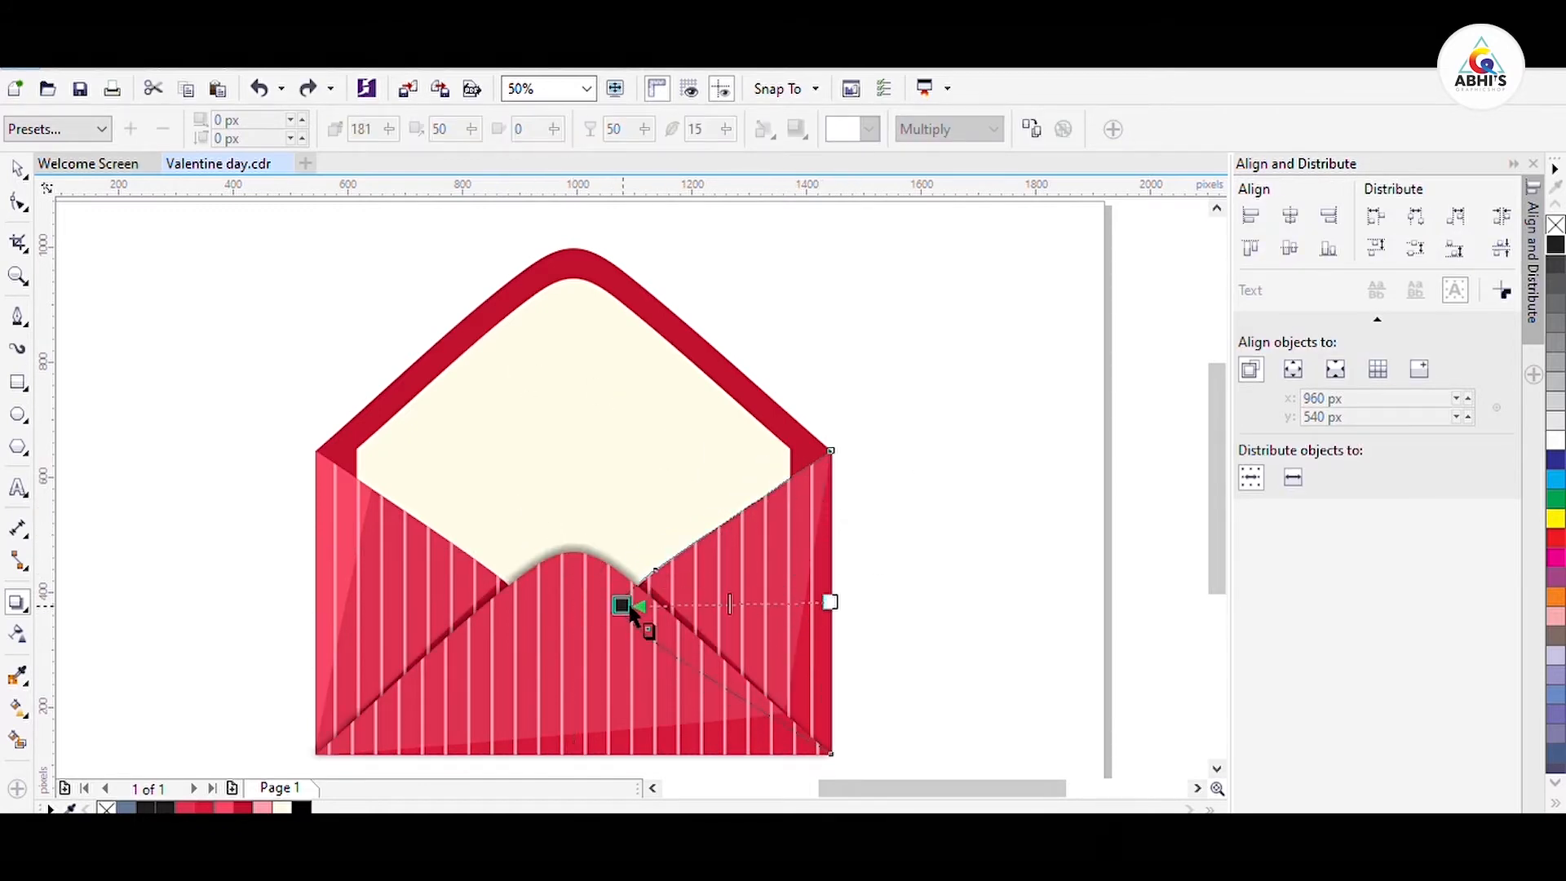
pyautogui.moveTo(632, 613); pyautogui.dragTo(632, 614)
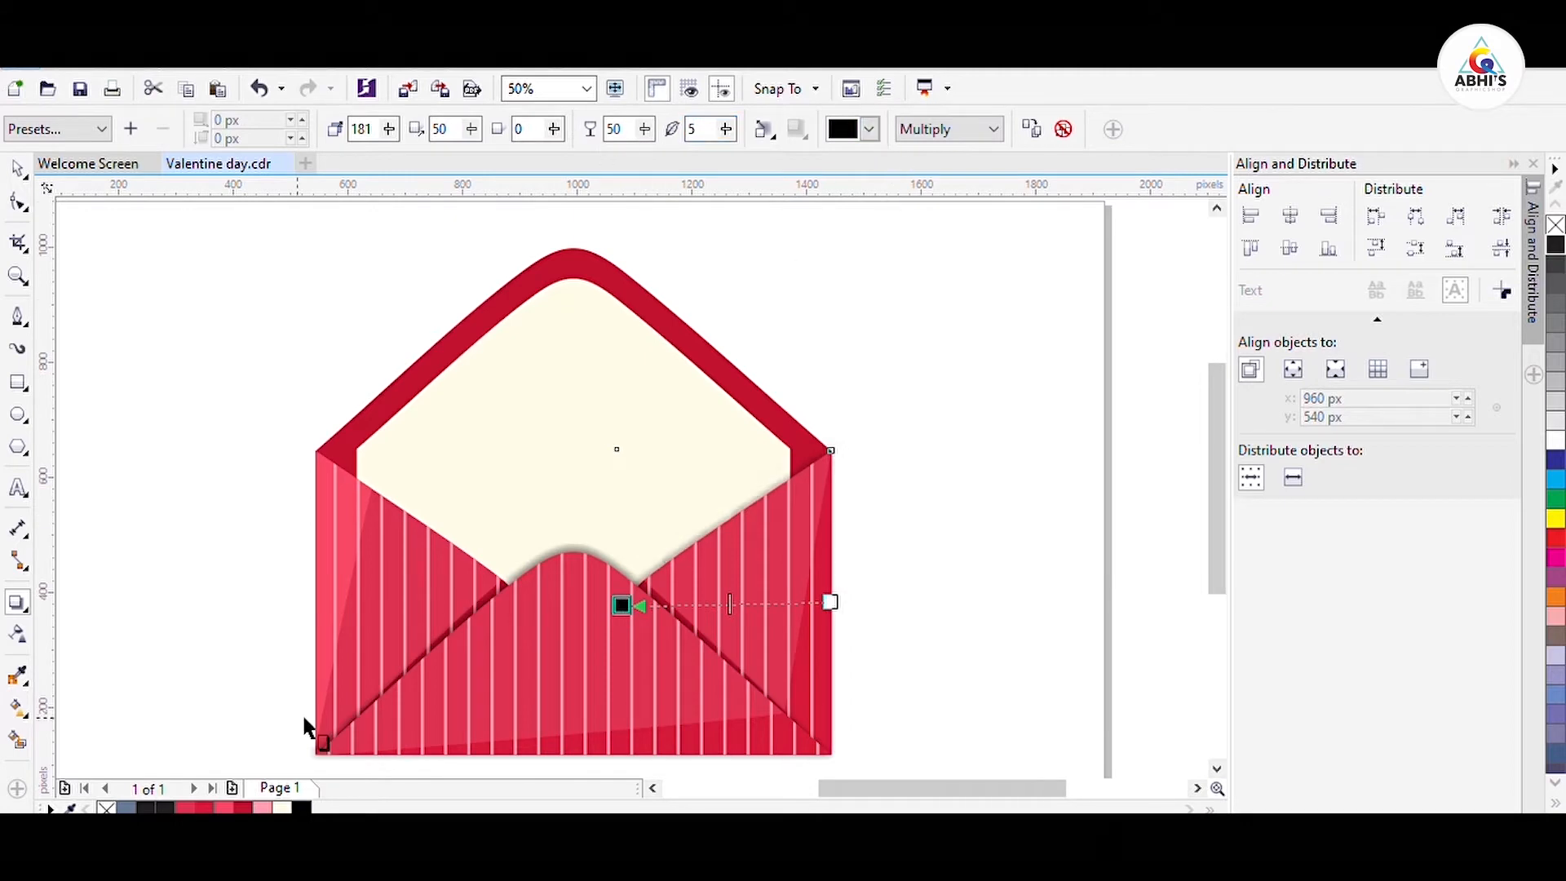
# Step: Add a drop shadow cast inward from the left flap and set its feather to 5
pyautogui.moveTo(314, 602); pyautogui.dragTo(525, 608)
pyautogui.moveTo(713, 135); pyautogui.dragTo(561, 140)
pyautogui.write('5')
pyautogui.press('Return')
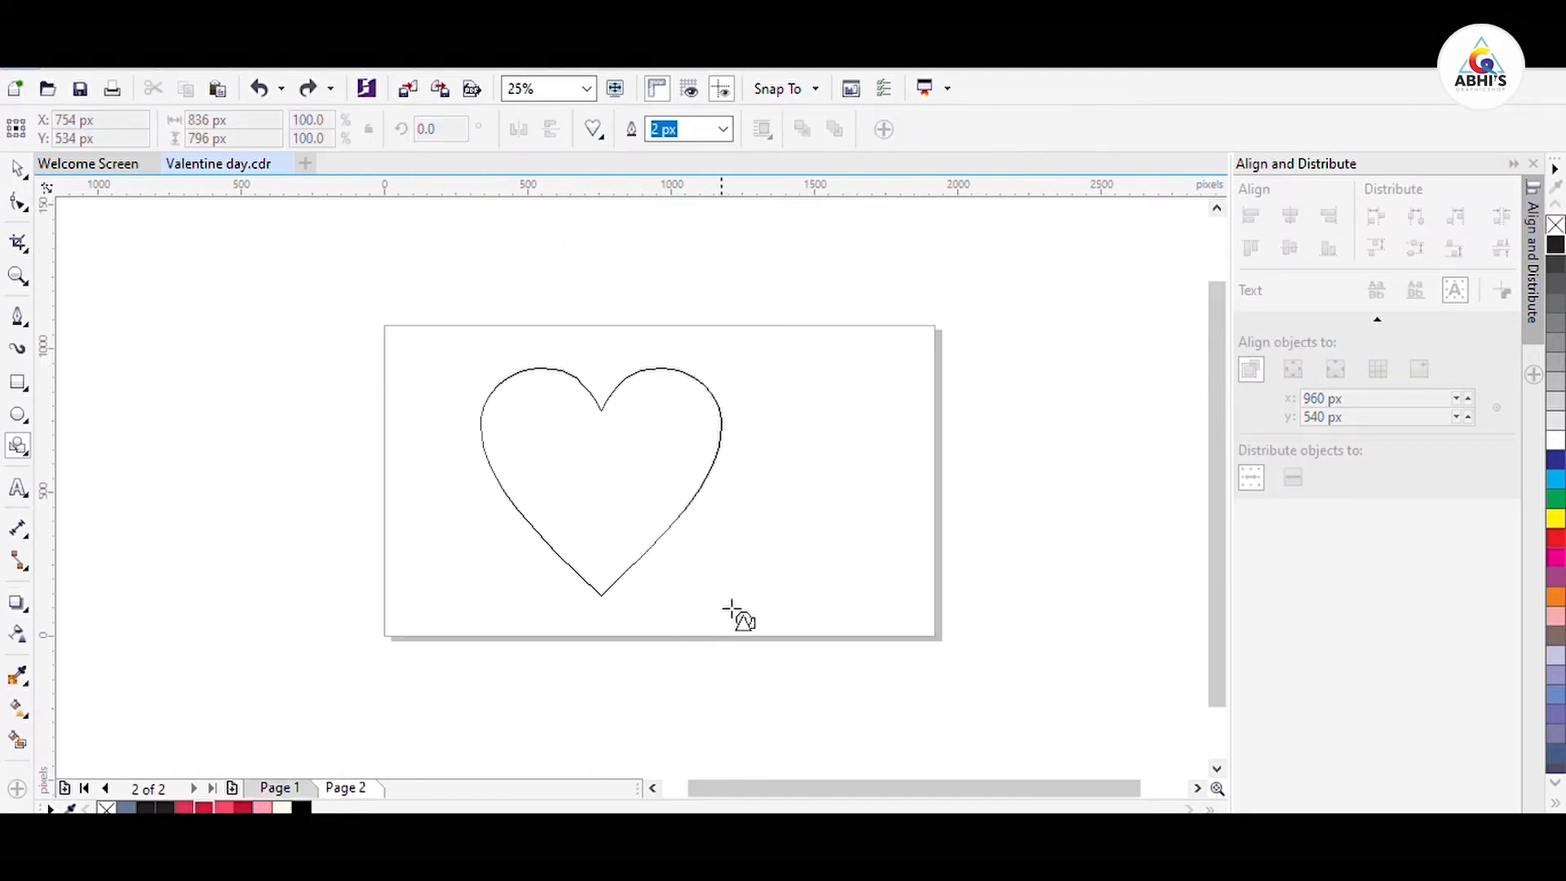
# Step: Draw a heart shape about 1,044 × 868 px on page 2 and narrow it to 1,006 px wide
pyautogui.click(692, 560)
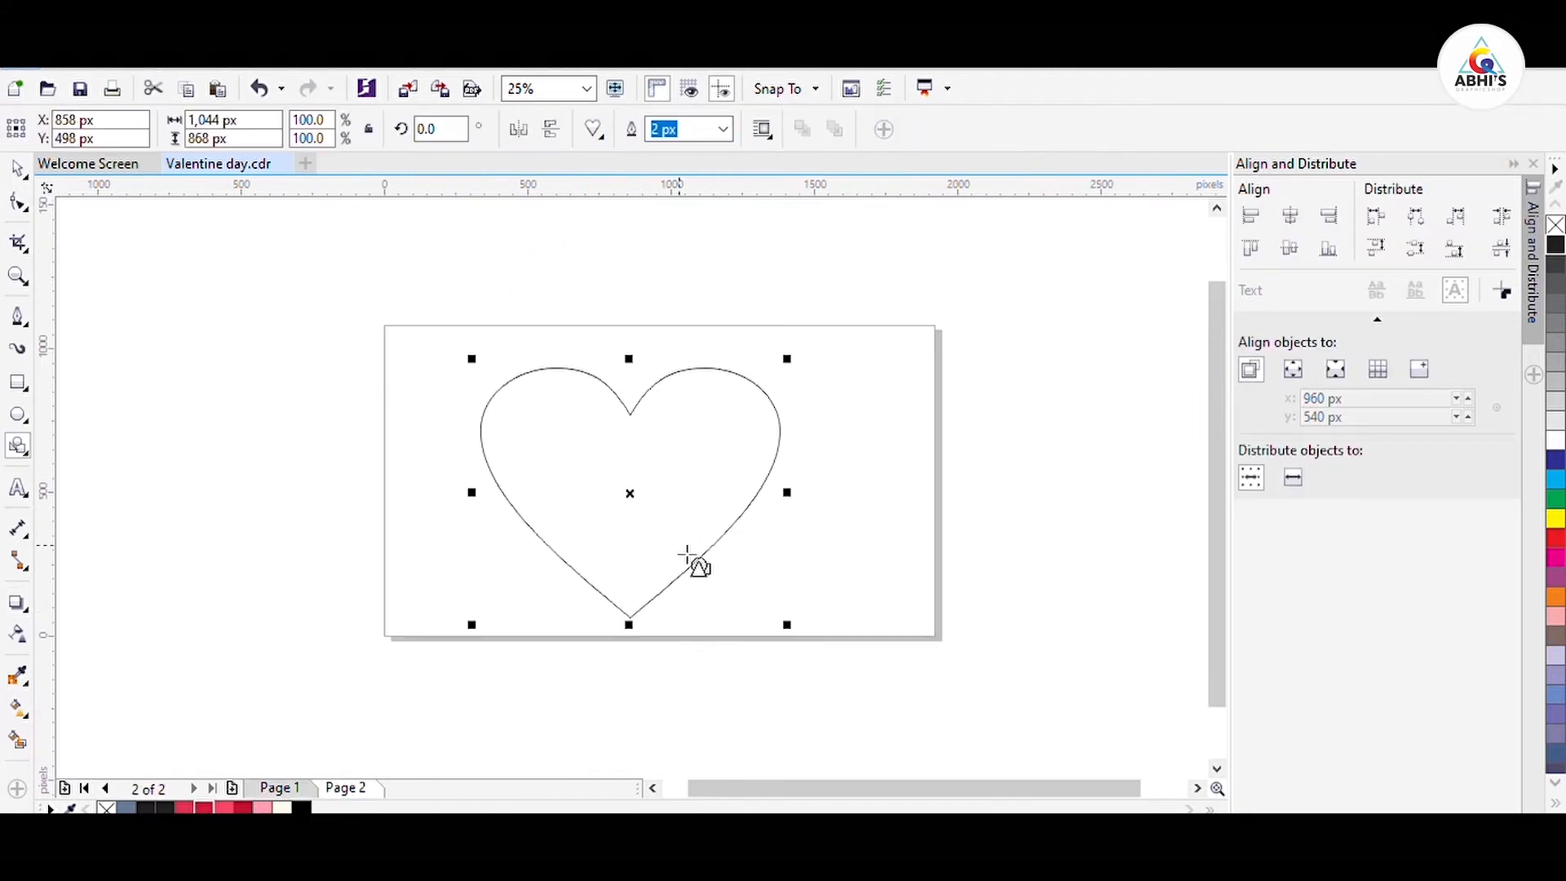
pyautogui.hotkey('shift', 'F2')
pyautogui.press('F10')
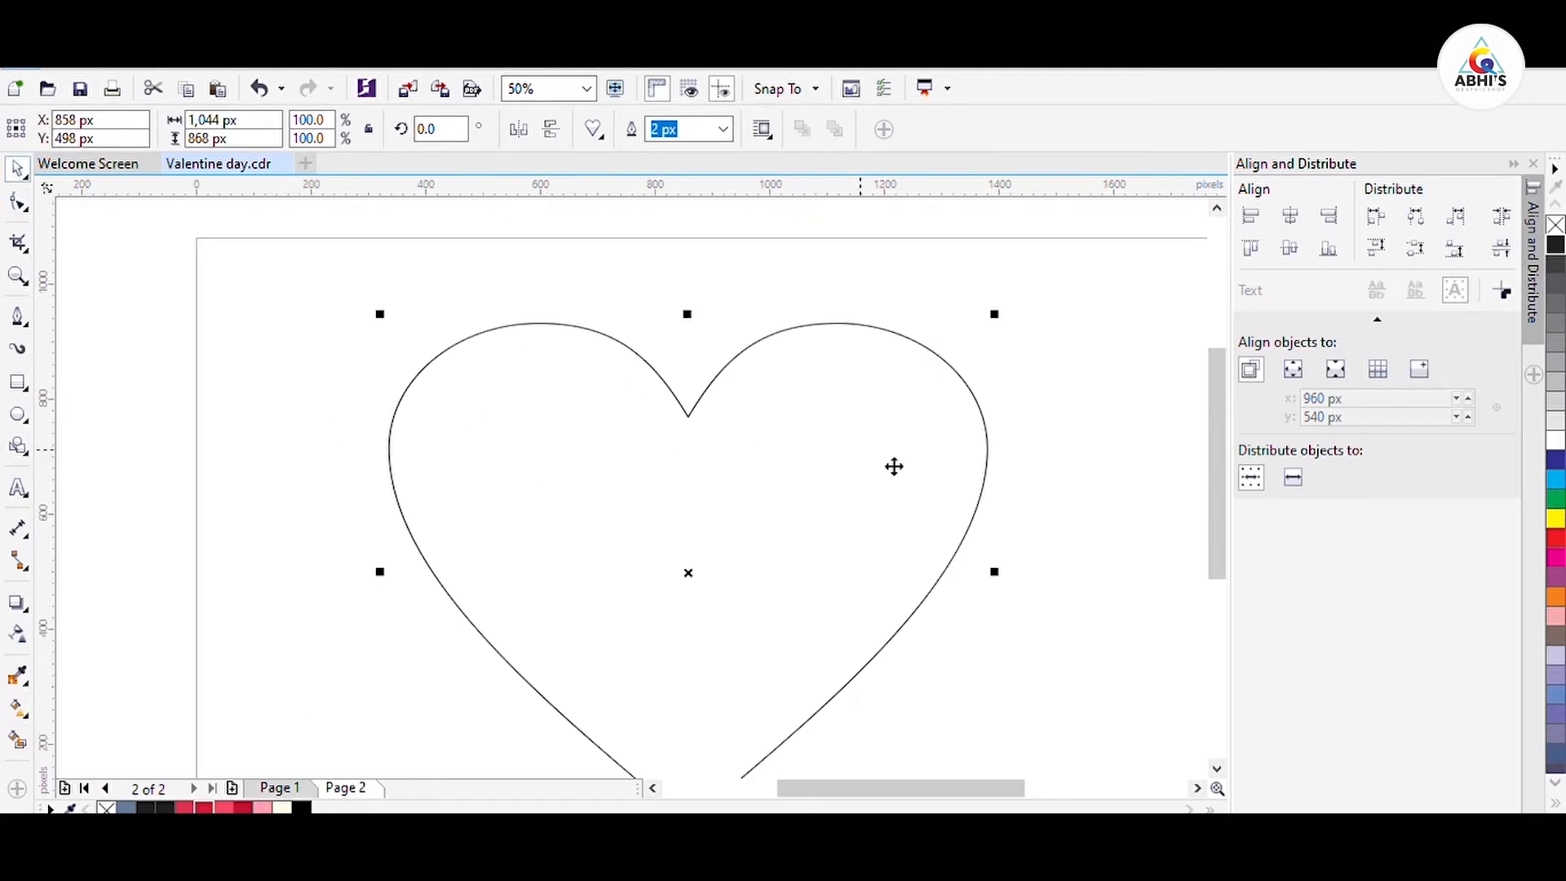
pyautogui.moveTo(996, 566); pyautogui.dragTo(990, 584)
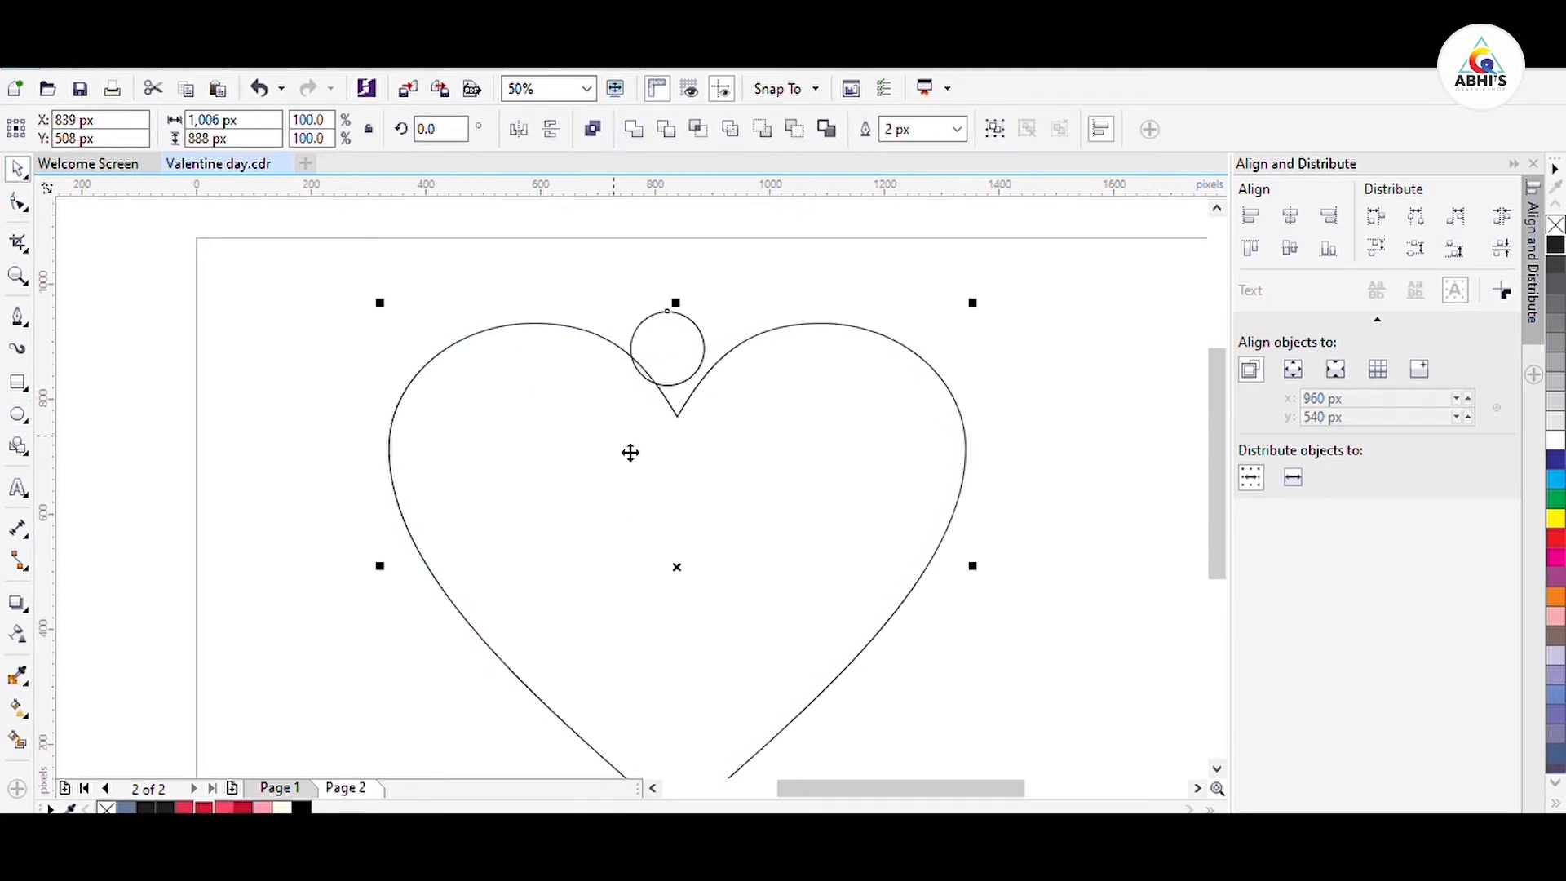
# Step: Centre the 128 px circle horizontally on the heart and fit it into the top notch touching both lobes
pyautogui.press('c')
pyautogui.scroll(1, 672, 311)
pyautogui.moveTo(696, 374); pyautogui.dragTo(696, 381)
pyautogui.scroll(1, 662, 385)
pyautogui.click(696, 381)
pyautogui.click(556, 279)
pyautogui.click(758, 369)
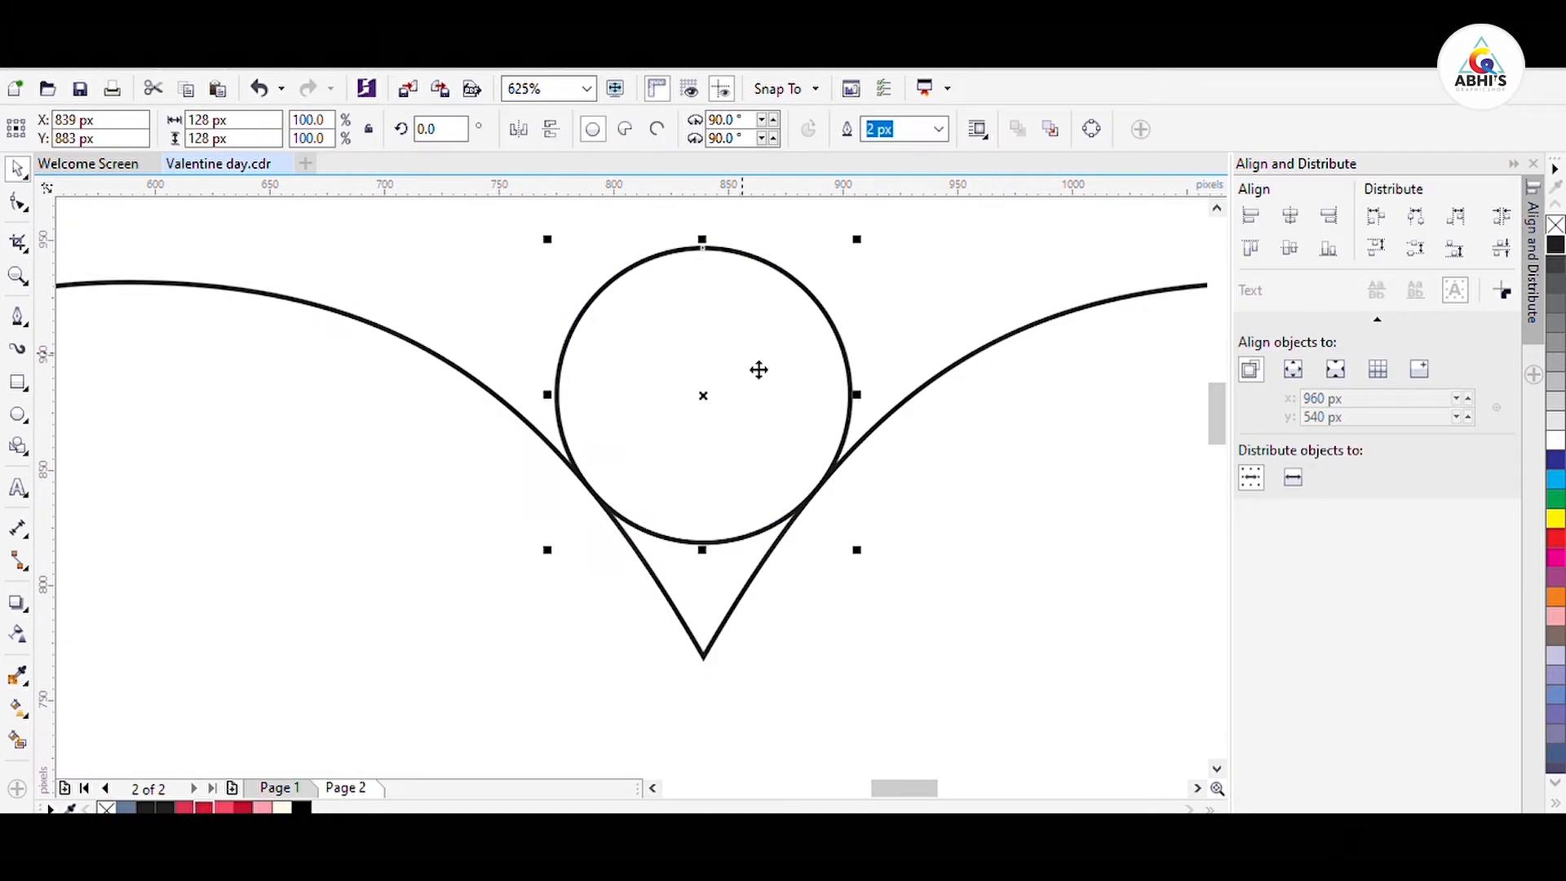
pyautogui.scroll(-2, 740, 356)
pyautogui.click(19, 739)
pyautogui.click(367, 457)
pyautogui.hotkey('ctrl', 'z')
pyautogui.click(18, 169)
pyautogui.click(728, 364)
pyautogui.press('Down')
pyautogui.press('Up')
pyautogui.click(775, 298)
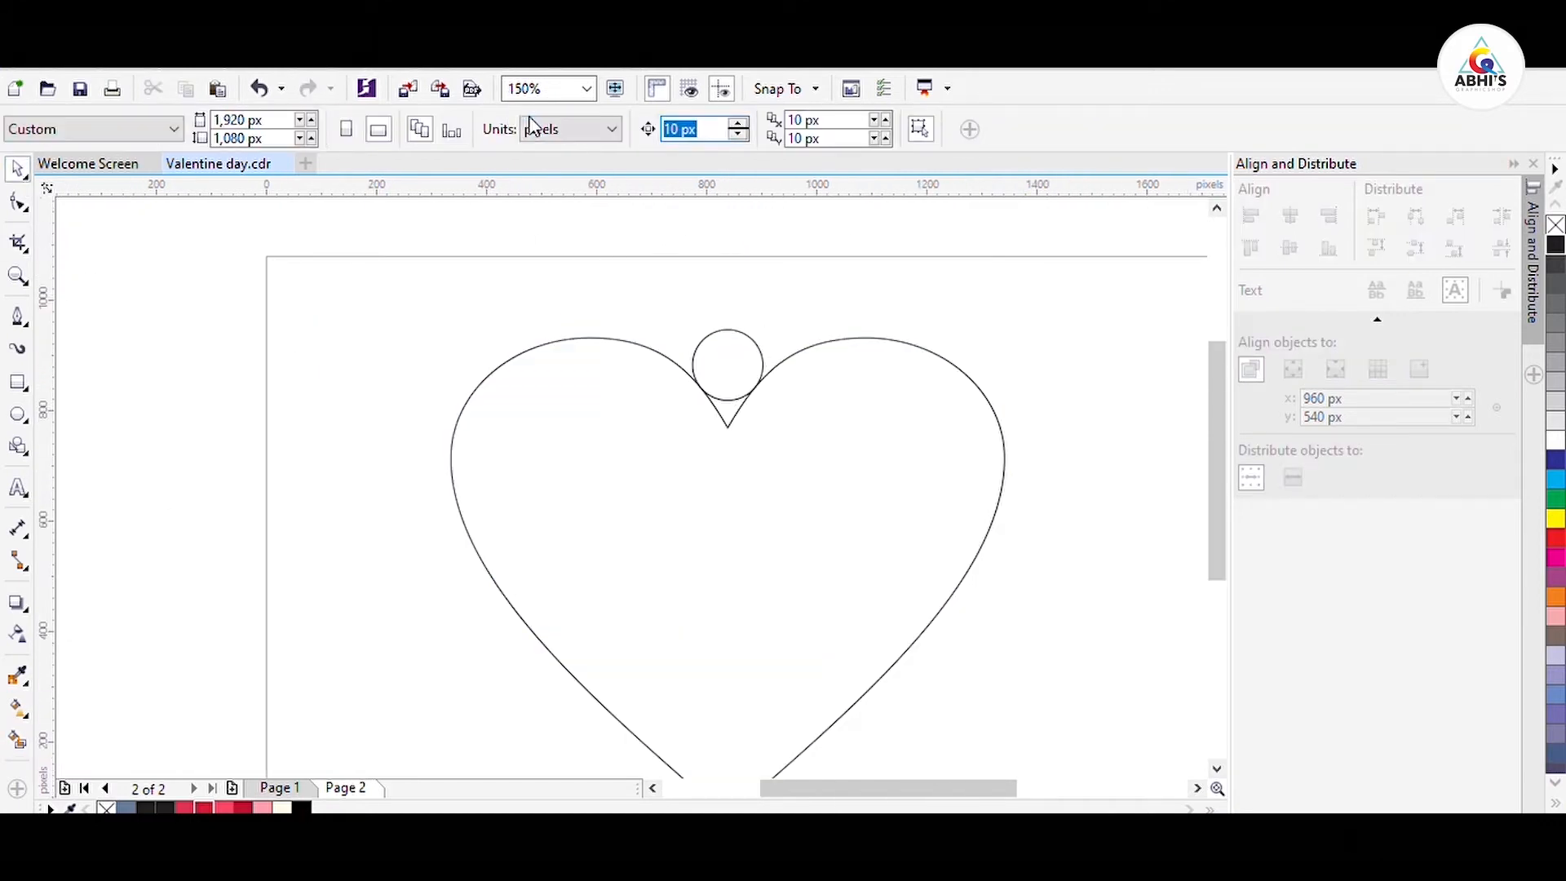
# Step: Use Smart Fill to create filled shapes from the gap beneath the circle and from the heart's body
pyautogui.click(751, 336)
pyautogui.click(18, 739)
pyautogui.click(727, 409)
pyautogui.click(730, 514)
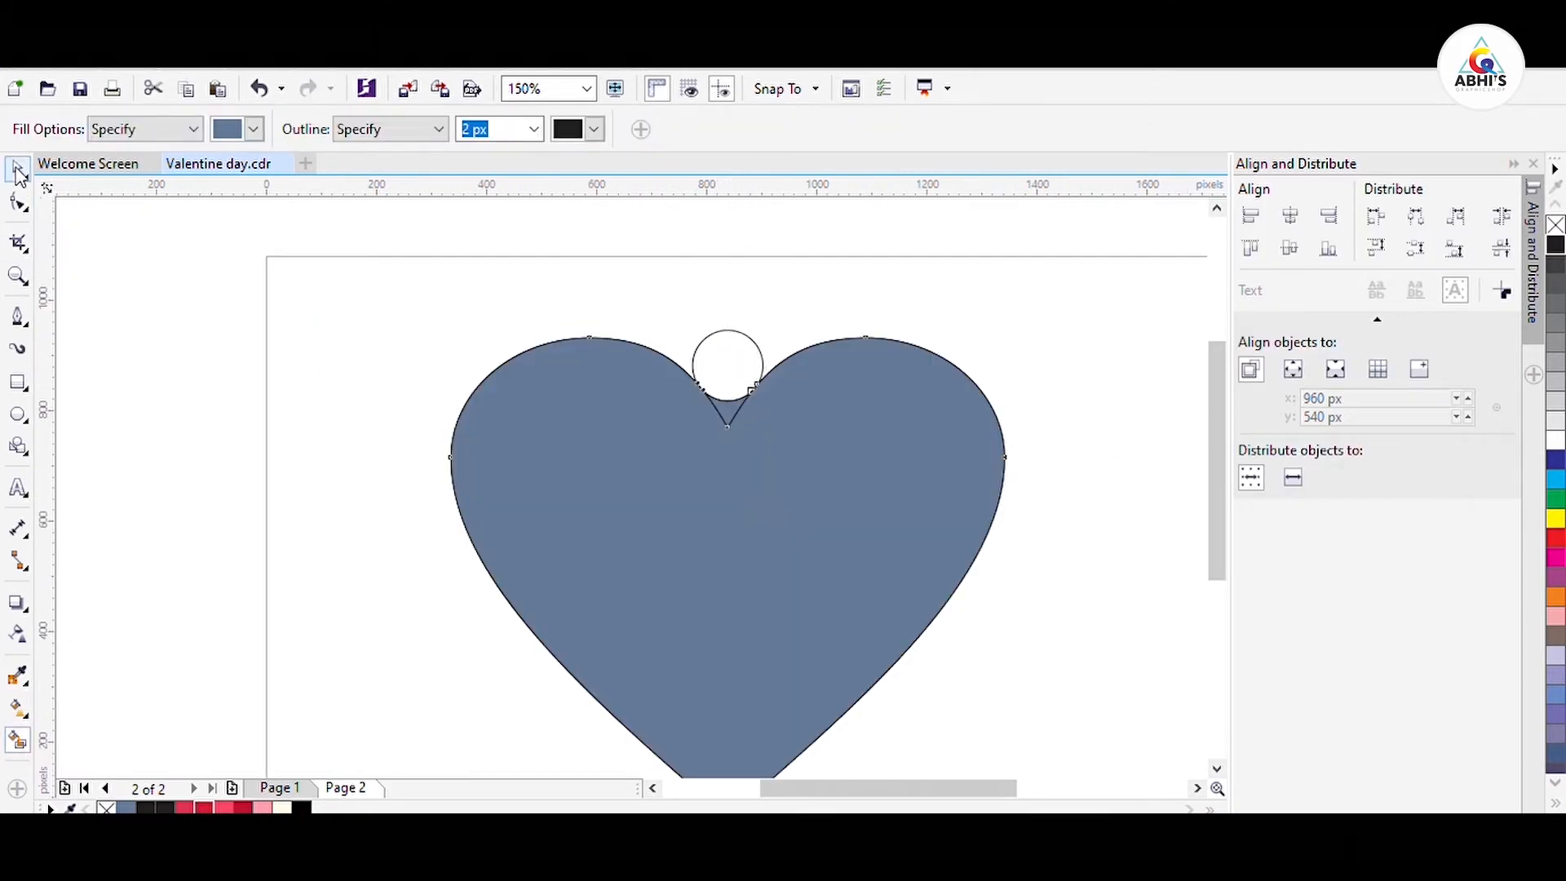
# Step: Delete the circle and weld the two filled pieces into one heart with a rounded notch
pyautogui.click(18, 169)
pyautogui.click(728, 365)
pyautogui.press('Delete')
pyautogui.click(728, 410)
pyautogui.keyDown('shift'); pyautogui.click(777, 481); pyautogui.keyUp('shift')
pyautogui.click(732, 129)
pyautogui.click(805, 310)
pyautogui.click(889, 457)
pyautogui.moveTo(1014, 576); pyautogui.dragTo(981, 571)
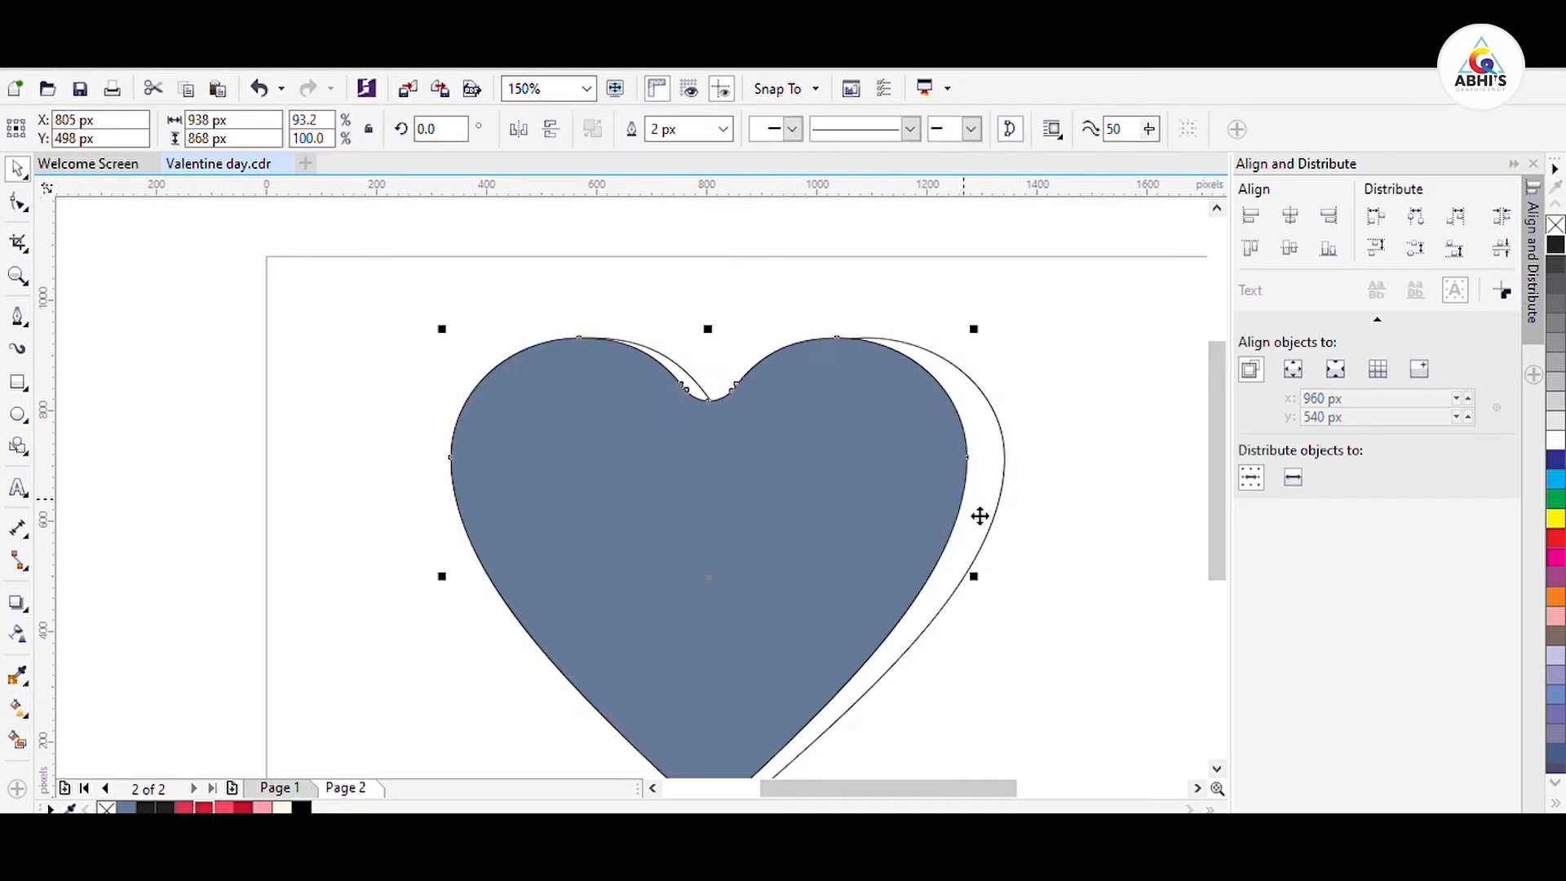
pyautogui.hotkey('ctrl', 'z')
# Step: Move the welded heart off the original heart outline to delete that outline, and fill the welded heart with cream
pyautogui.moveTo(962, 510); pyautogui.dragTo(874, 444)
pyautogui.click(1004, 485)
pyautogui.press('Delete')
pyautogui.click(283, 808)
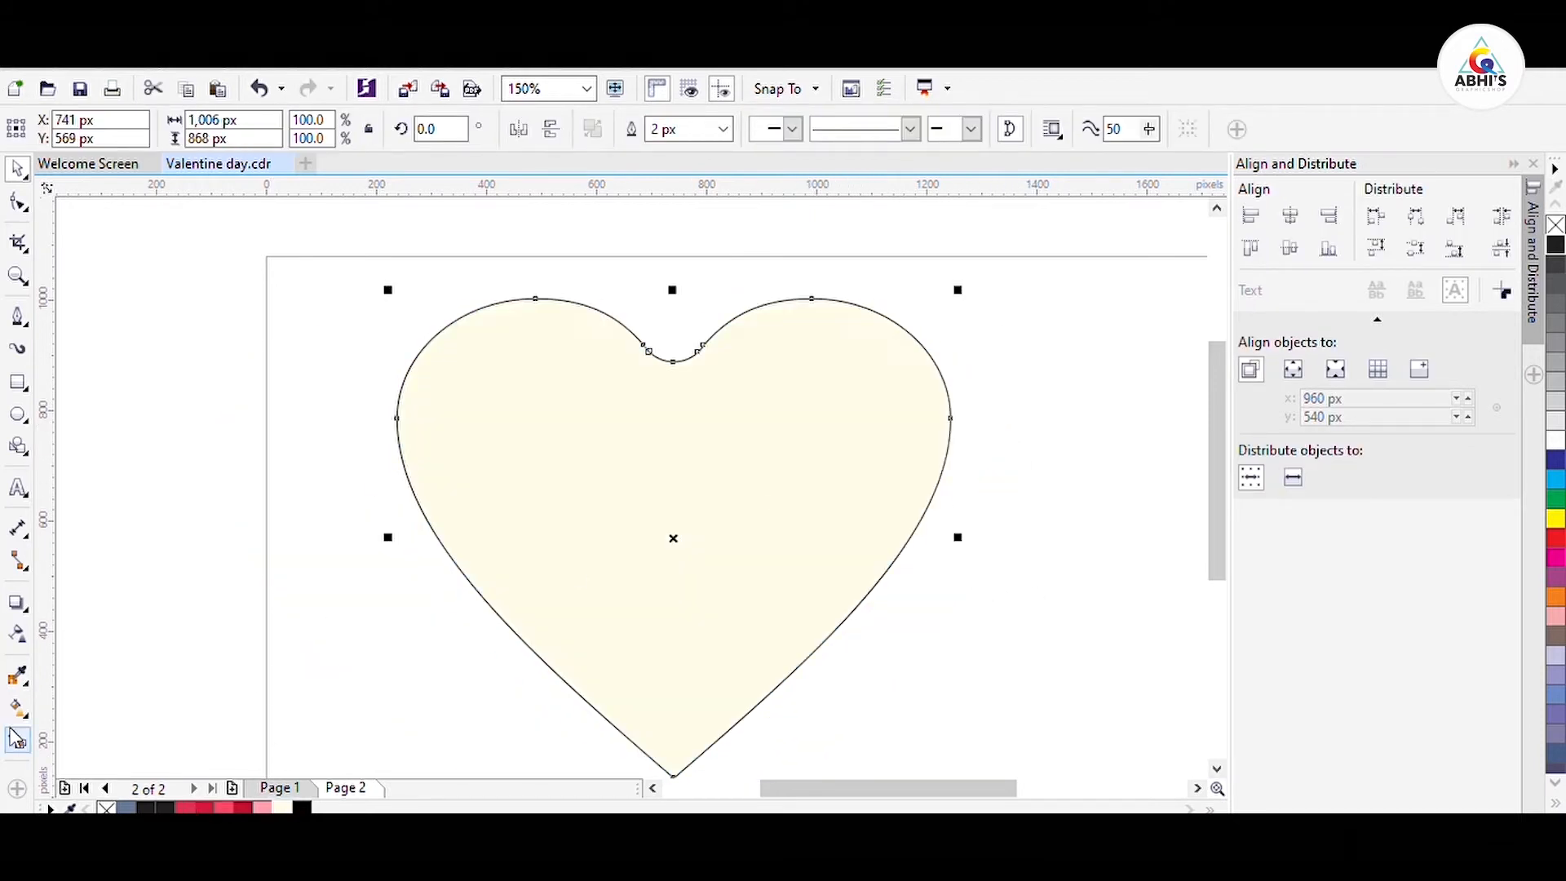
# Step: Duplicate the heart slightly down and to the right, enlarging the copy to about 1,065 × 919 px
pyautogui.rightClick(107, 808)
pyautogui.hotkey('ctrl', 'z')
pyautogui.moveTo(765, 412); pyautogui.dragTo(794, 424)
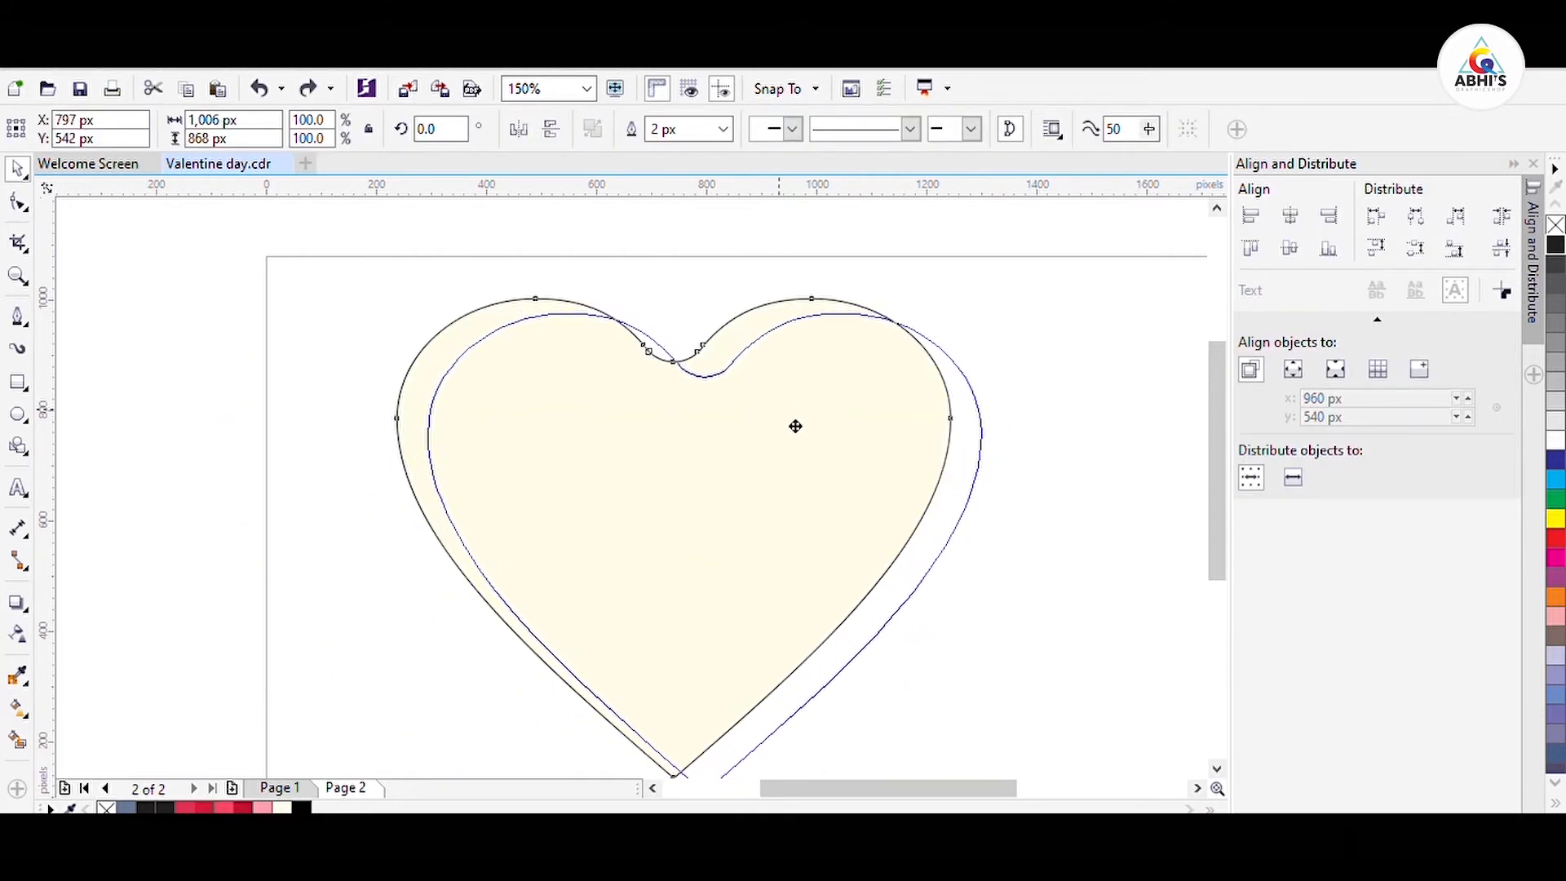
pyautogui.moveTo(994, 303); pyautogui.dragTo(1020, 279)
pyautogui.moveTo(886, 380); pyautogui.dragTo(884, 408)
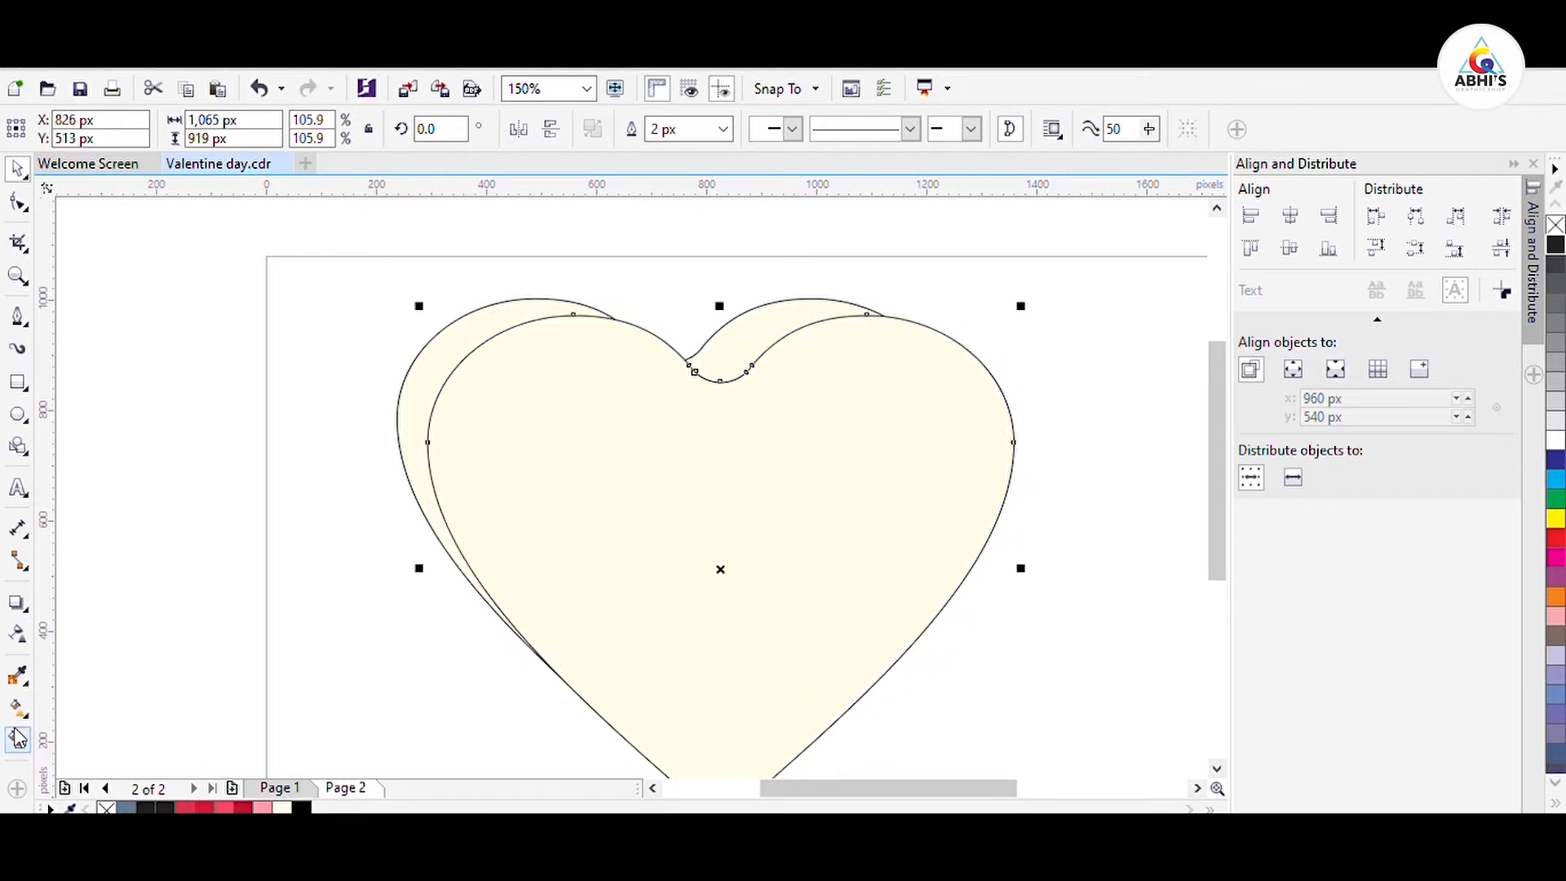
# Step: Smart Fill the crescent exposed along the heart's upper-left edge and delete the duplicate heart
pyautogui.click(17, 739)
pyautogui.click(413, 408)
pyautogui.click(18, 169)
pyautogui.moveTo(672, 521); pyautogui.dragTo(645, 473)
pyautogui.moveTo(684, 528); pyautogui.dragTo(664, 479)
pyautogui.press('Delete')
# Step: Duplicate the heart again, resize the copy to about 1,064 × 791 px, rotate it about 2.6° and shift it up and left
pyautogui.moveTo(826, 472); pyautogui.dragTo(819, 437)
pyautogui.rightClick(819, 437)
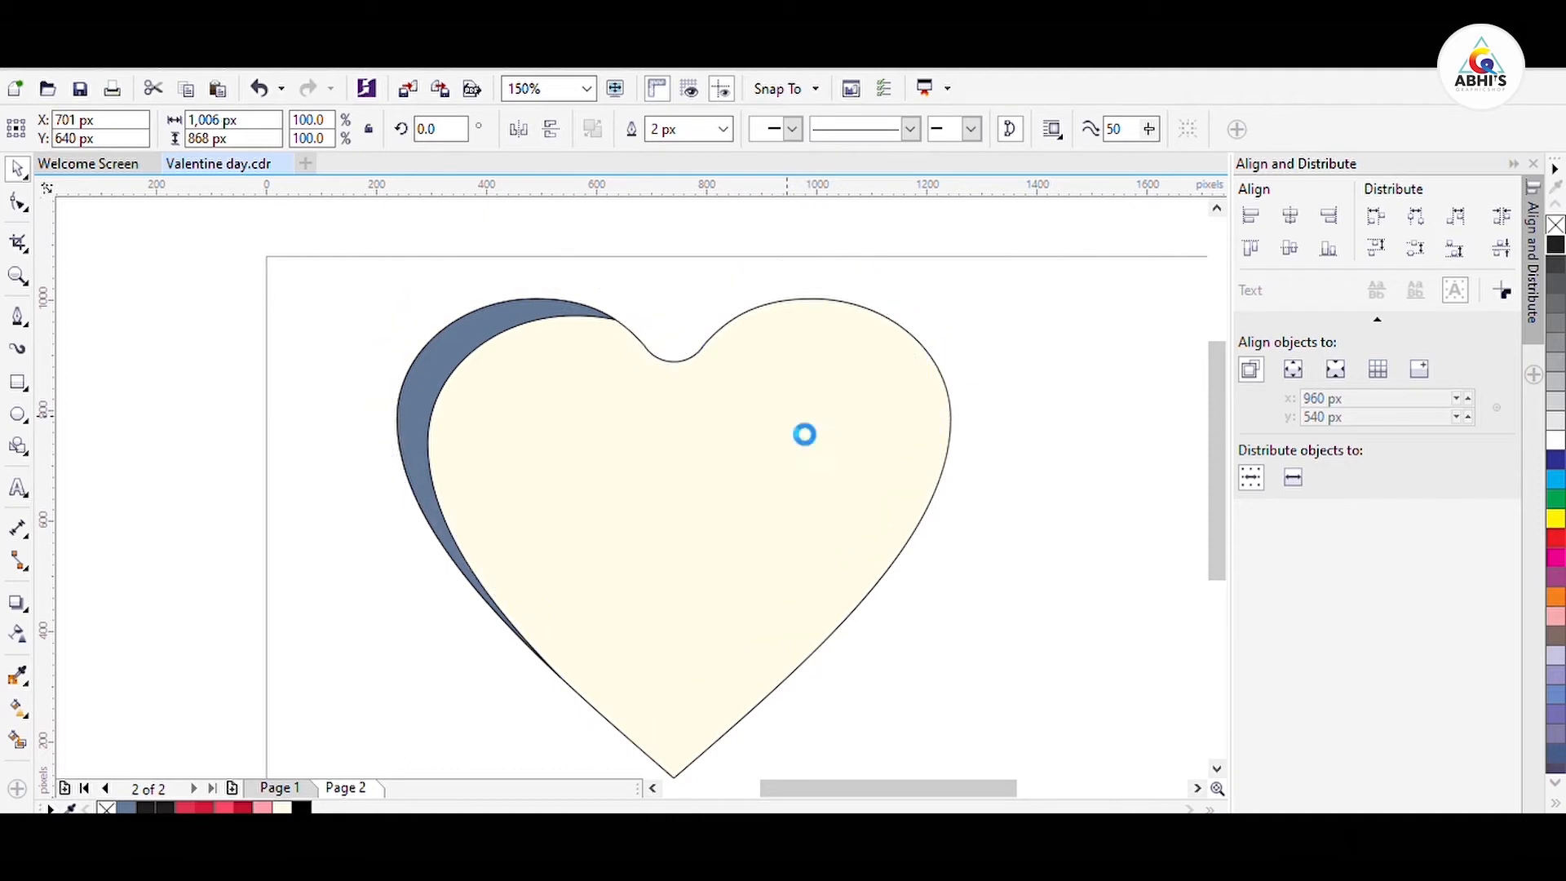
pyautogui.moveTo(966, 264); pyautogui.dragTo(945, 268)
pyautogui.click(842, 405)
pyautogui.moveTo(856, 432); pyautogui.dragTo(848, 437)
pyautogui.moveTo(944, 527); pyautogui.dragTo(975, 527)
pyautogui.moveTo(778, 540); pyautogui.dragTo(766, 535)
pyautogui.moveTo(644, 252); pyautogui.dragTo(648, 281)
pyautogui.moveTo(950, 522); pyautogui.dragTo(959, 512)
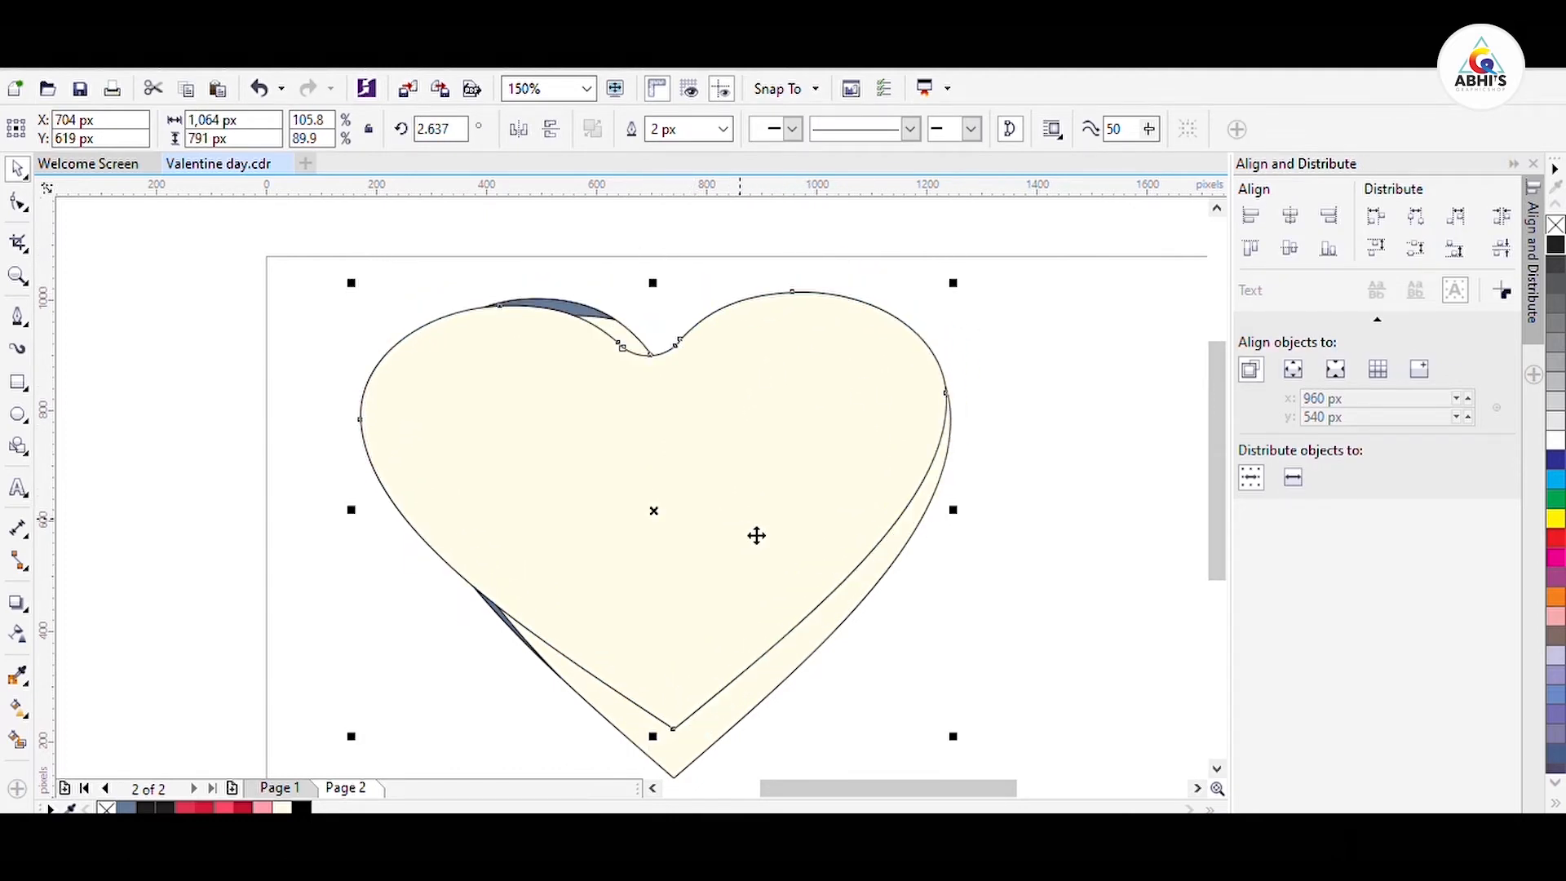
# Step: Delete the upper-left crescent and Smart Fill the strip exposed along the heart's lower edge, removing the duplicate heart
pyautogui.click(562, 308)
pyautogui.press('Delete')
pyautogui.click(17, 740)
pyautogui.click(660, 745)
pyautogui.click(17, 169)
pyautogui.press('Delete')
pyautogui.click(653, 738)
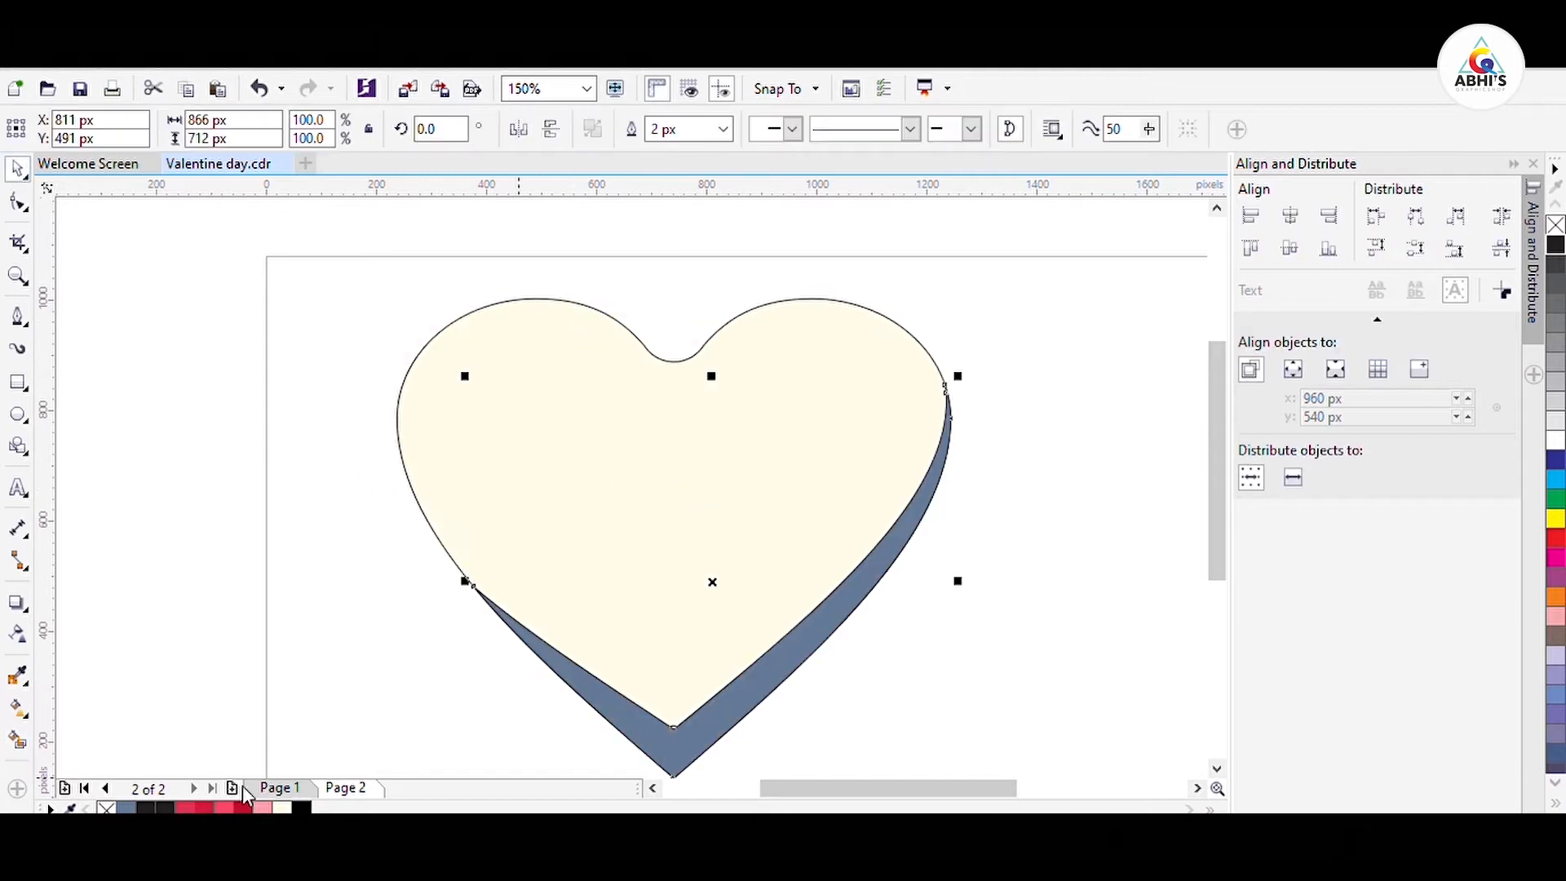
# Step: Fill the lower shading strip with dark beige and the heart with a slightly deeper cream
pyautogui.click(281, 807)
pyautogui.click(749, 365)
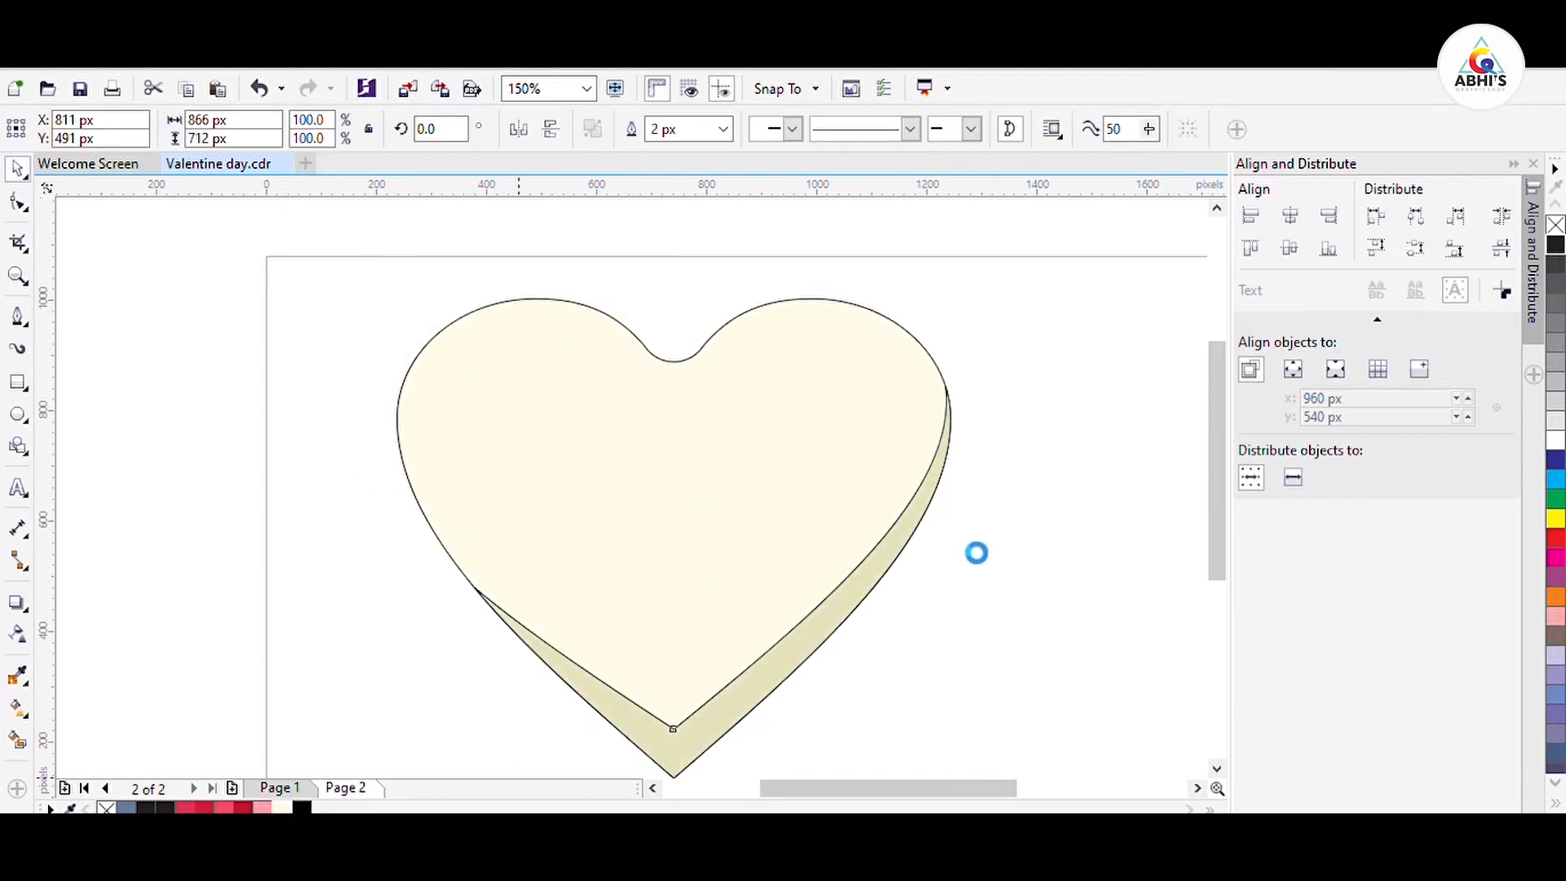
pyautogui.click(749, 349)
pyautogui.click(279, 809)
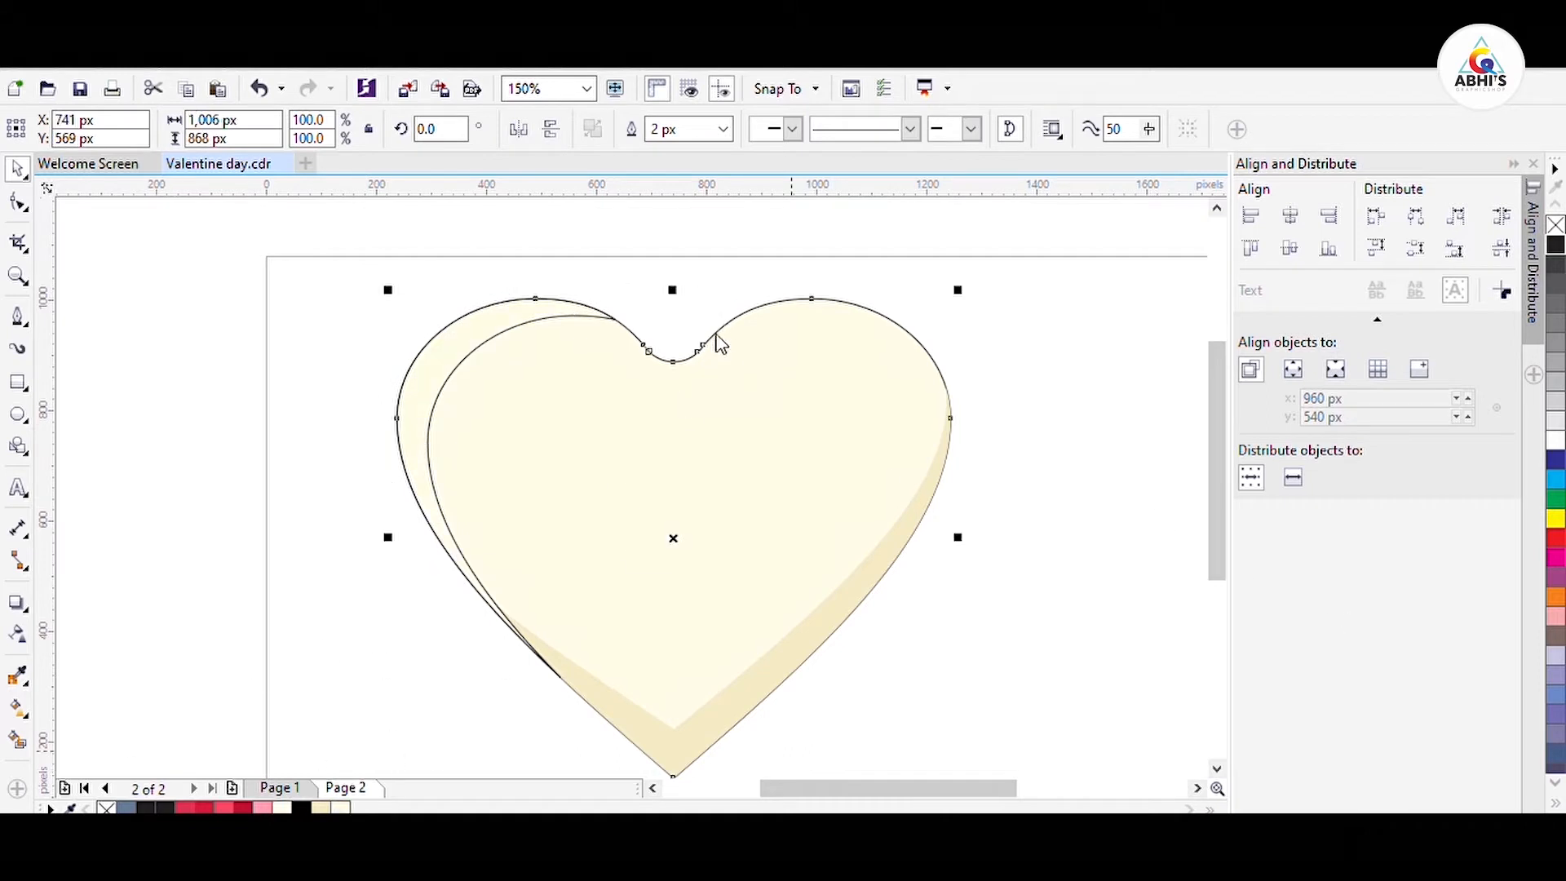
pyautogui.click(755, 363)
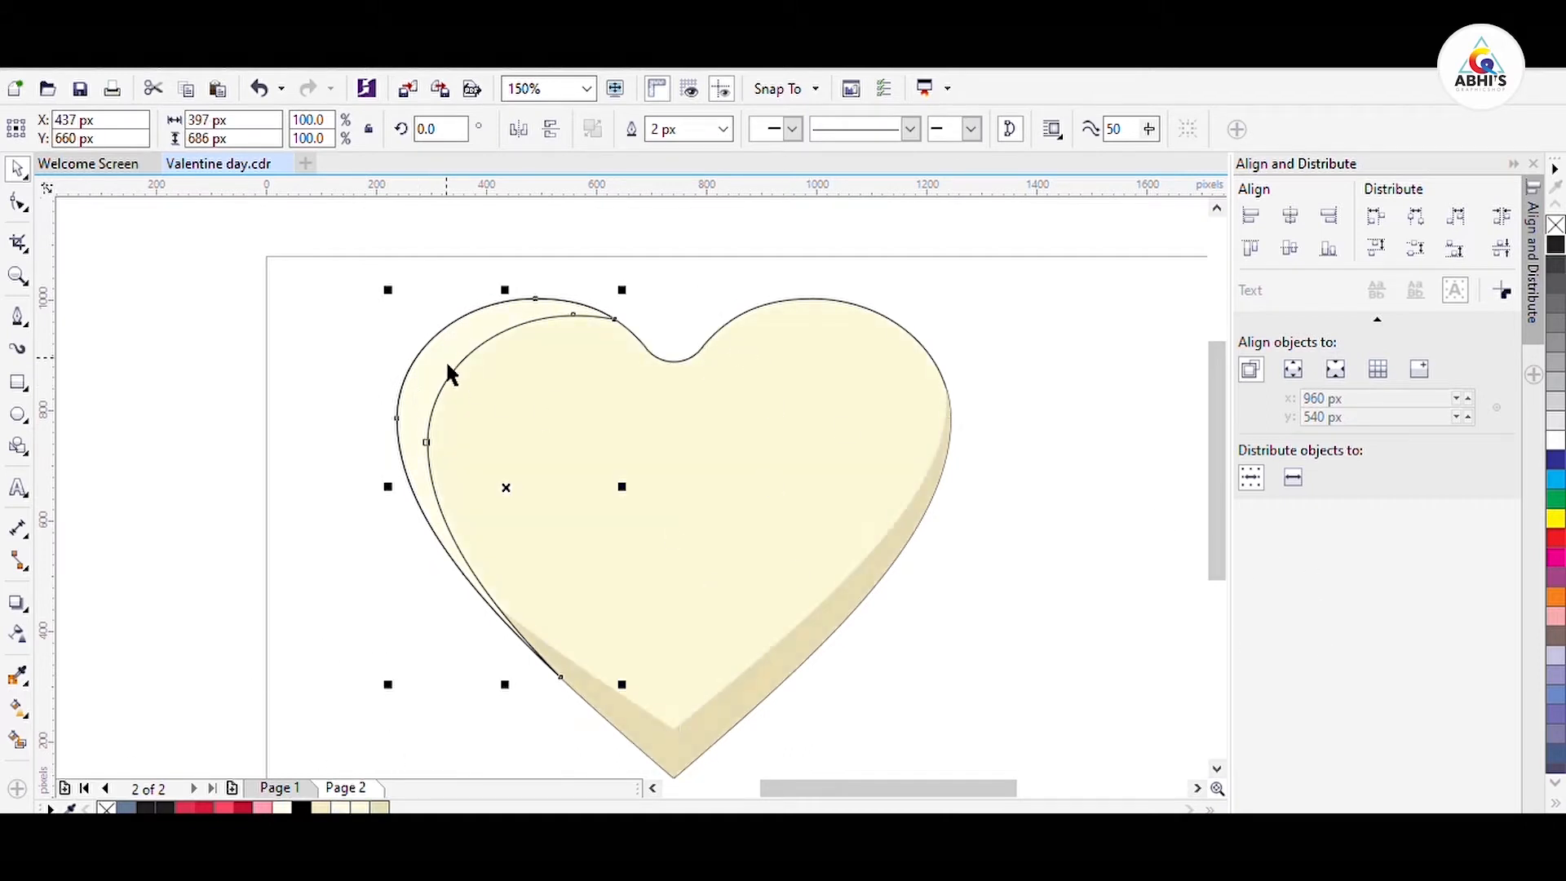
# Step: Remove the outline from the light highlight crescent on the heart's upper-left edge
pyautogui.rightClick(1555, 226)
pyautogui.click(1052, 392)
pyautogui.click(420, 408)
pyautogui.click(1034, 424)
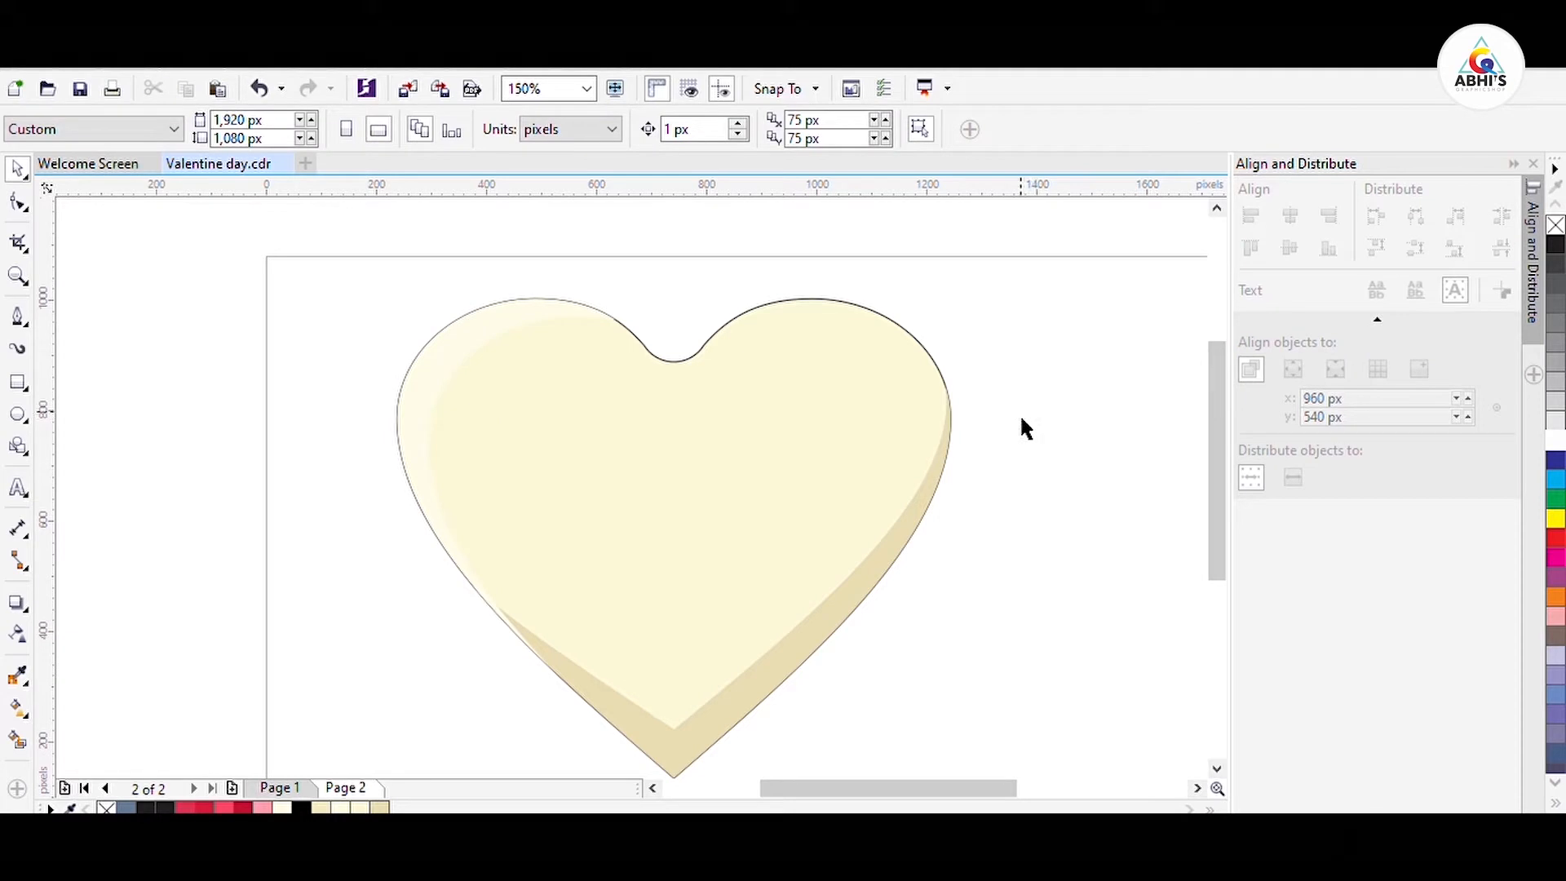
# Step: Delete the beige shading strip along the heart's lower edge
pyautogui.click(731, 707)
pyautogui.moveTo(958, 376); pyautogui.dragTo(1006, 334)
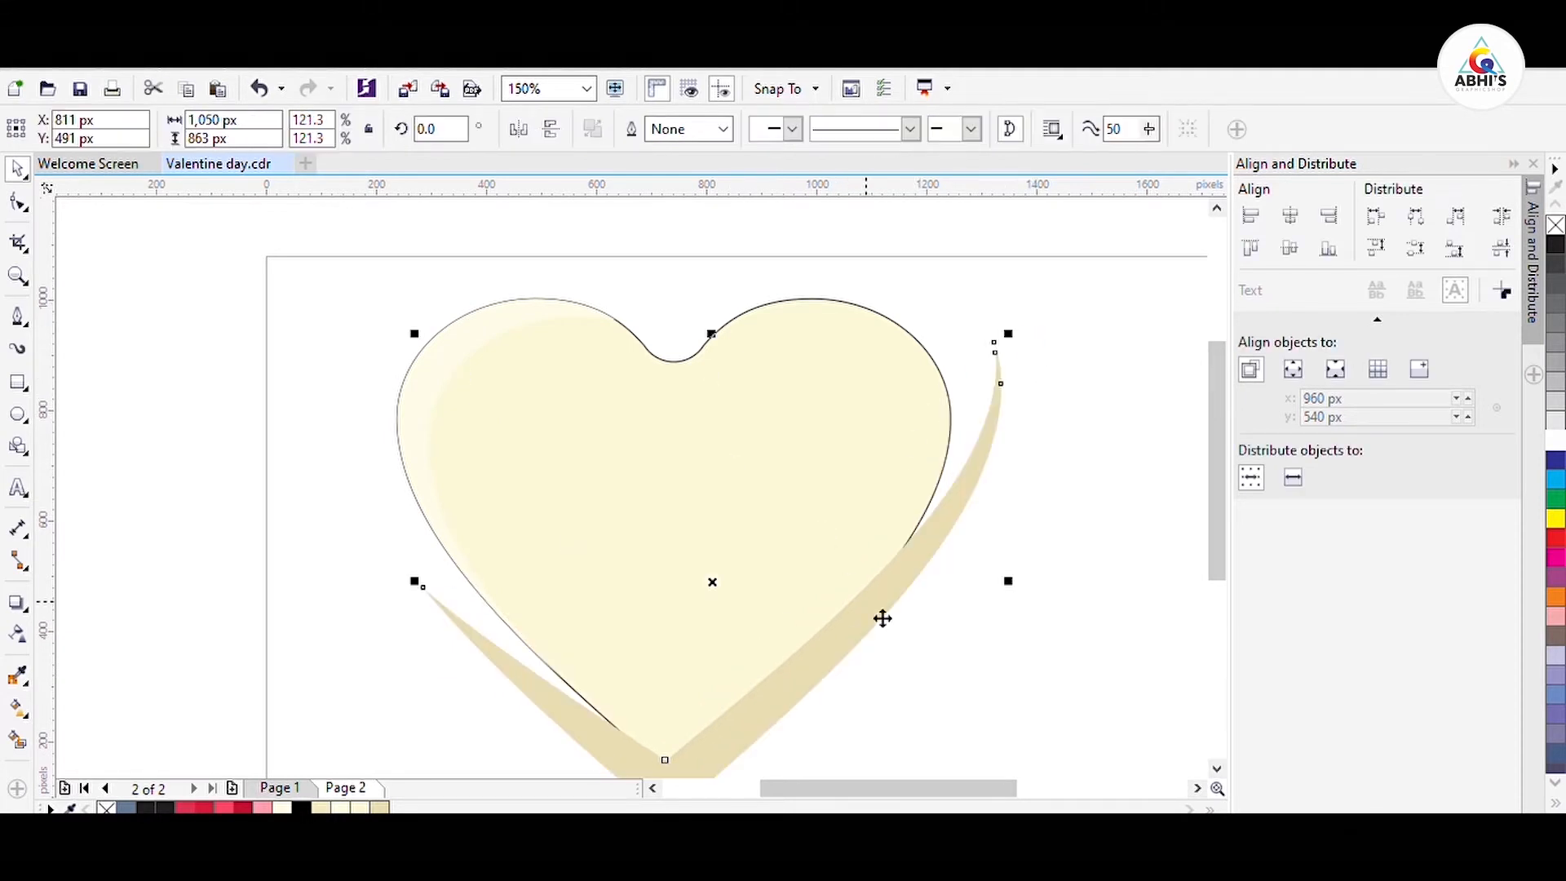
pyautogui.hotkey('ctrl', 'z')
pyautogui.press('Delete')
# Step: Duplicate the heart above the original, widen the copy to about 1,098 px and rotate it about 3.3° to expose a thicker lower strip
pyautogui.moveTo(766, 528); pyautogui.dragTo(754, 472)
pyautogui.rightClick(754, 472)
pyautogui.moveTo(947, 479); pyautogui.dragTo(972, 479)
pyautogui.click(889, 408)
pyautogui.moveTo(971, 231); pyautogui.dragTo(957, 214)
pyautogui.moveTo(833, 459); pyautogui.dragTo(826, 456)
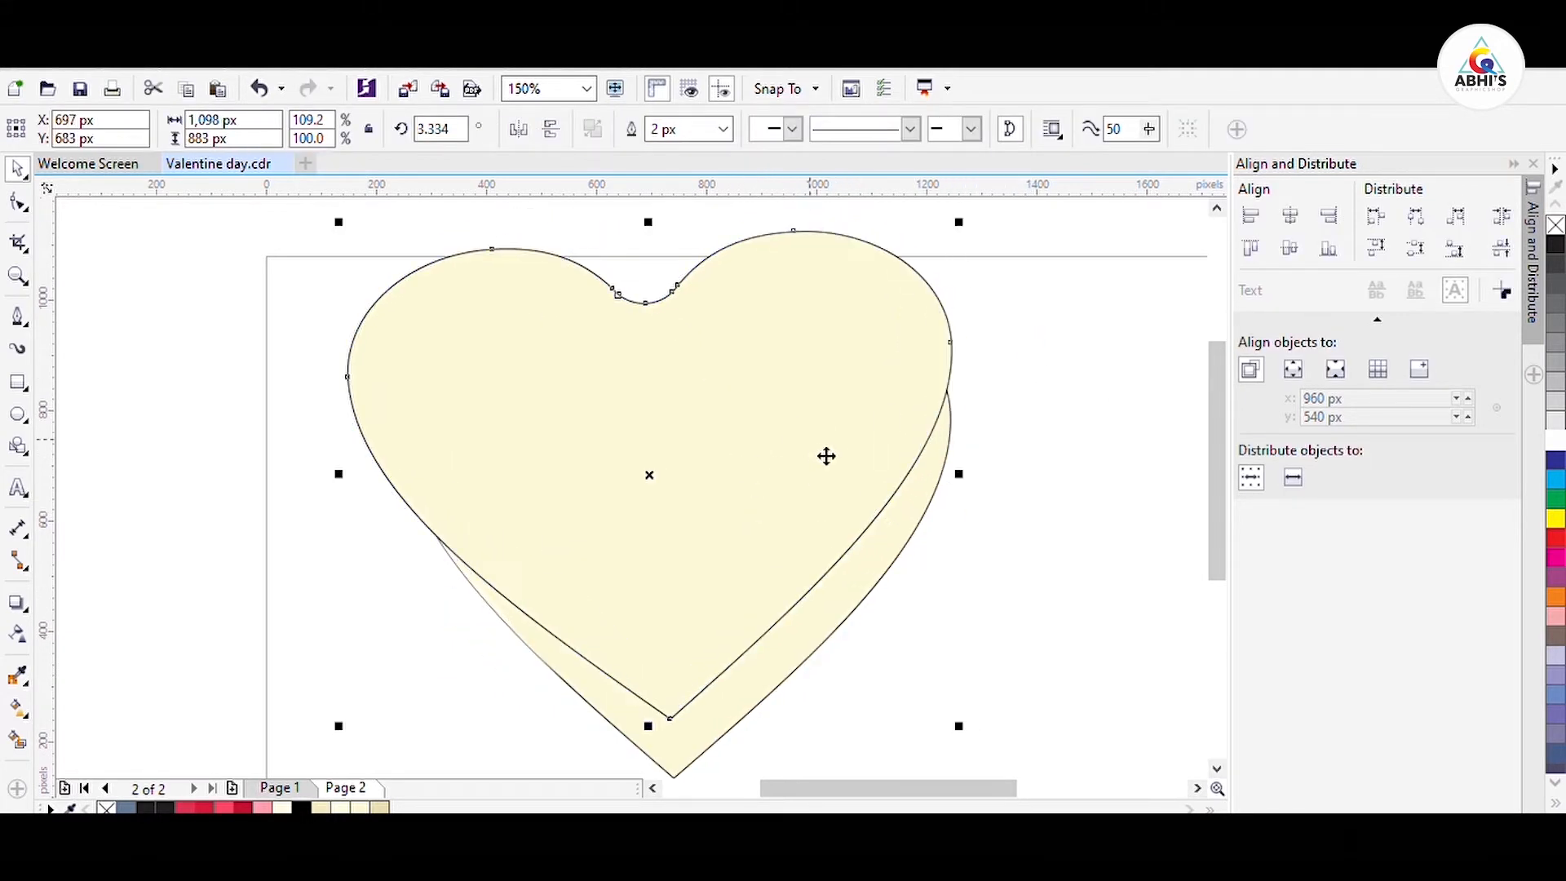
# Step: Smart Fill the strip exposed along the heart's lower edge and delete the rotated duplicate heart
pyautogui.click(17, 740)
pyautogui.click(662, 740)
pyautogui.click(17, 169)
pyautogui.click(804, 605)
pyautogui.press('Delete')
# Step: Fill the new lower shading strip with dark beige and remove its outline
pyautogui.click(759, 685)
pyautogui.click(380, 807)
pyautogui.rightClick(106, 808)
pyautogui.click(125, 655)
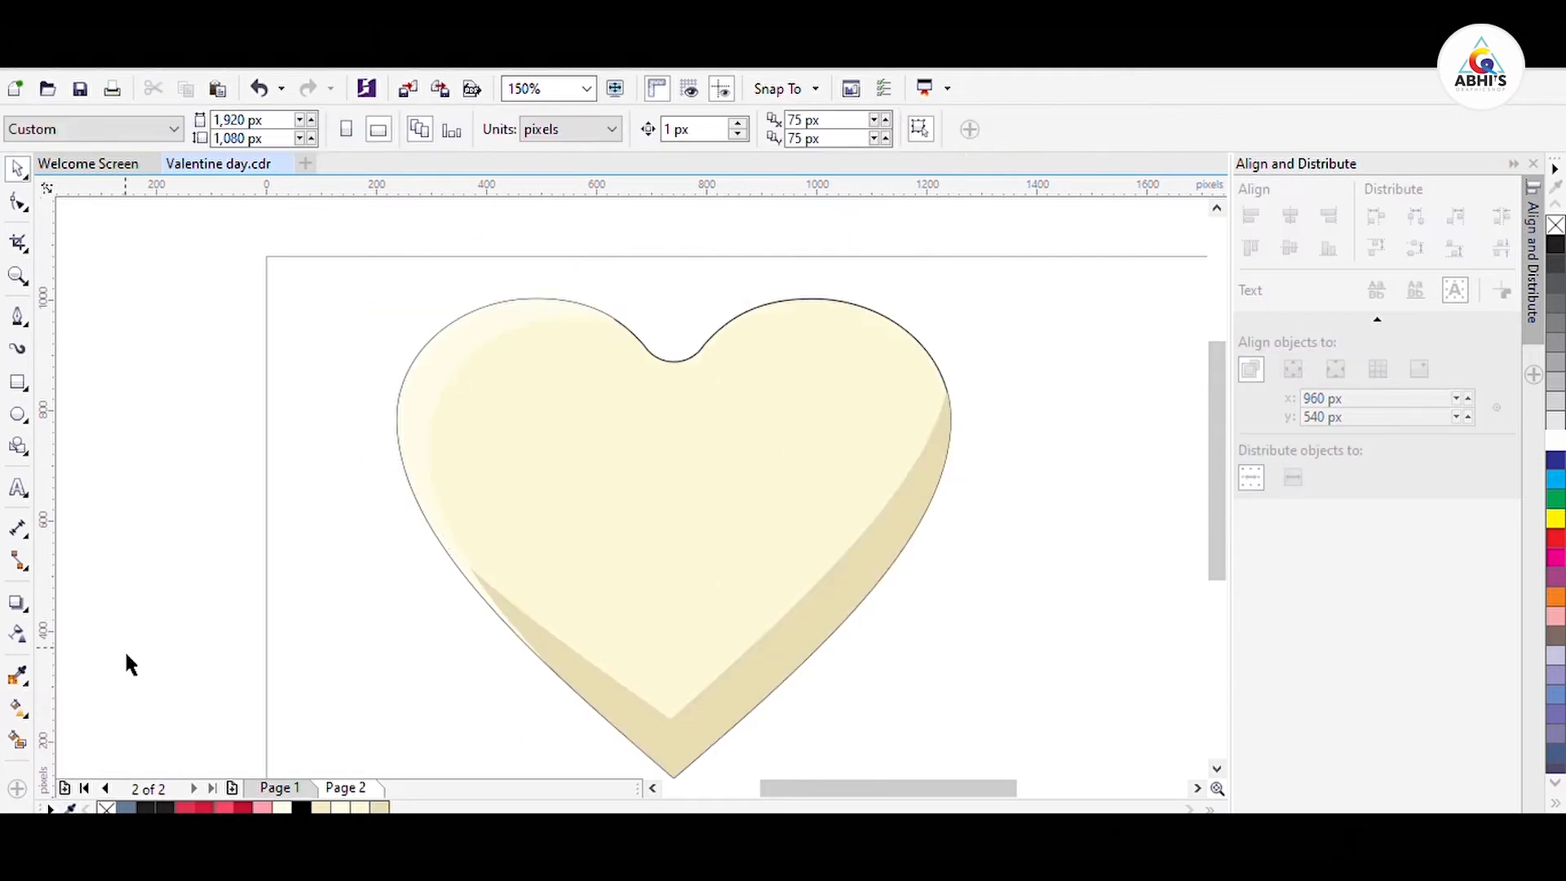
# Step: Draw a rectangle about 311 × 95 px over the lower halves of the small circles and subtract it from them
pyautogui.click(563, 419)
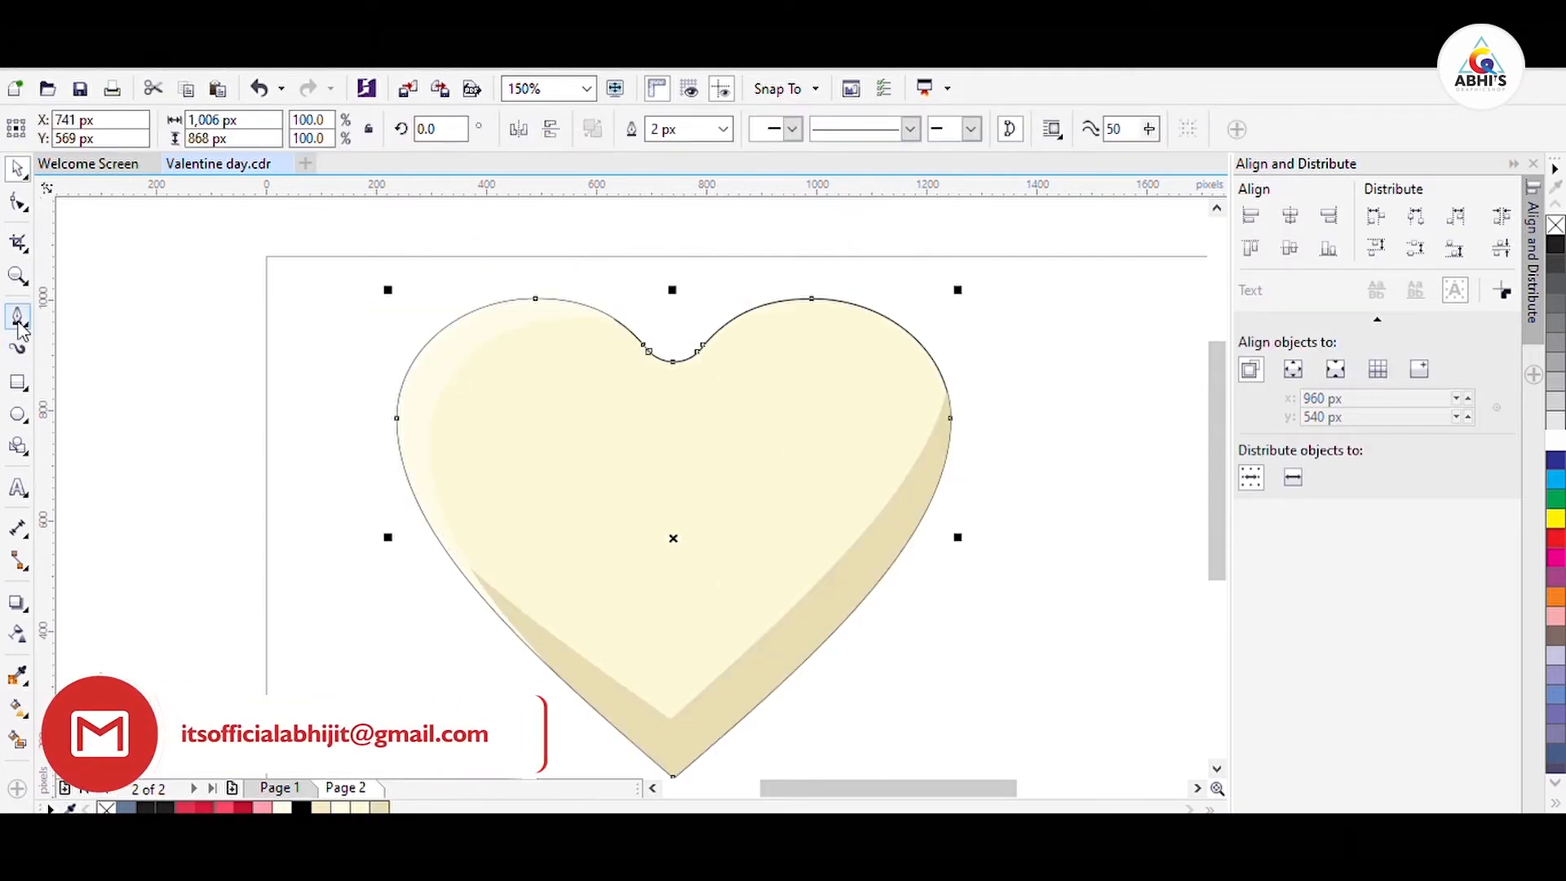
pyautogui.scroll(-1, 106, 500)
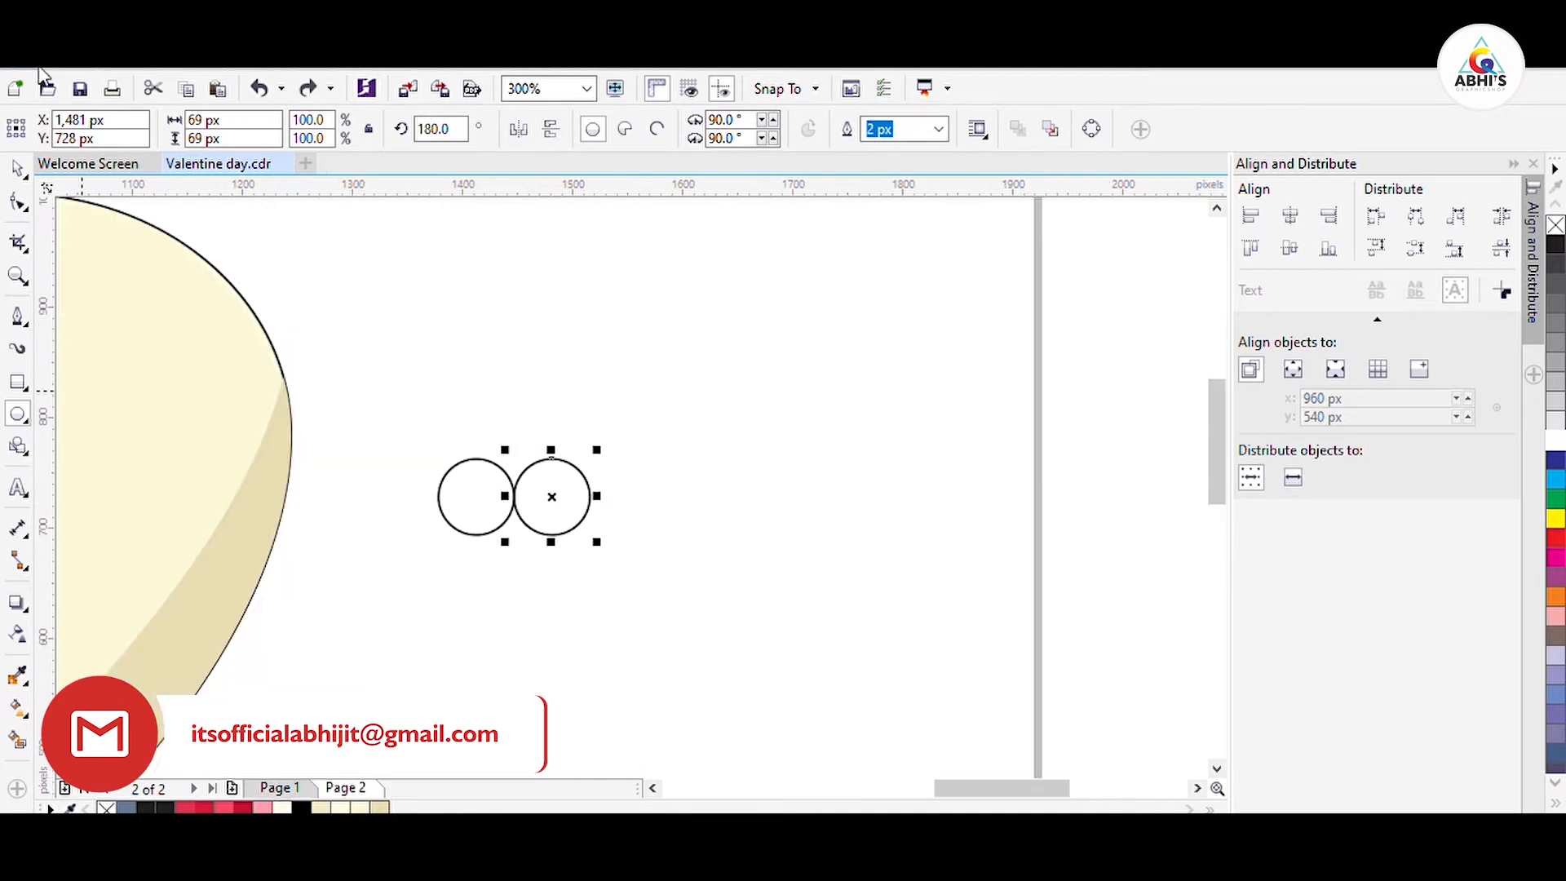
pyautogui.click(17, 168)
pyautogui.click(17, 381)
pyautogui.moveTo(735, 605); pyautogui.dragTo(393, 501)
pyautogui.click(18, 169)
pyautogui.moveTo(617, 559); pyautogui.dragTo(595, 559)
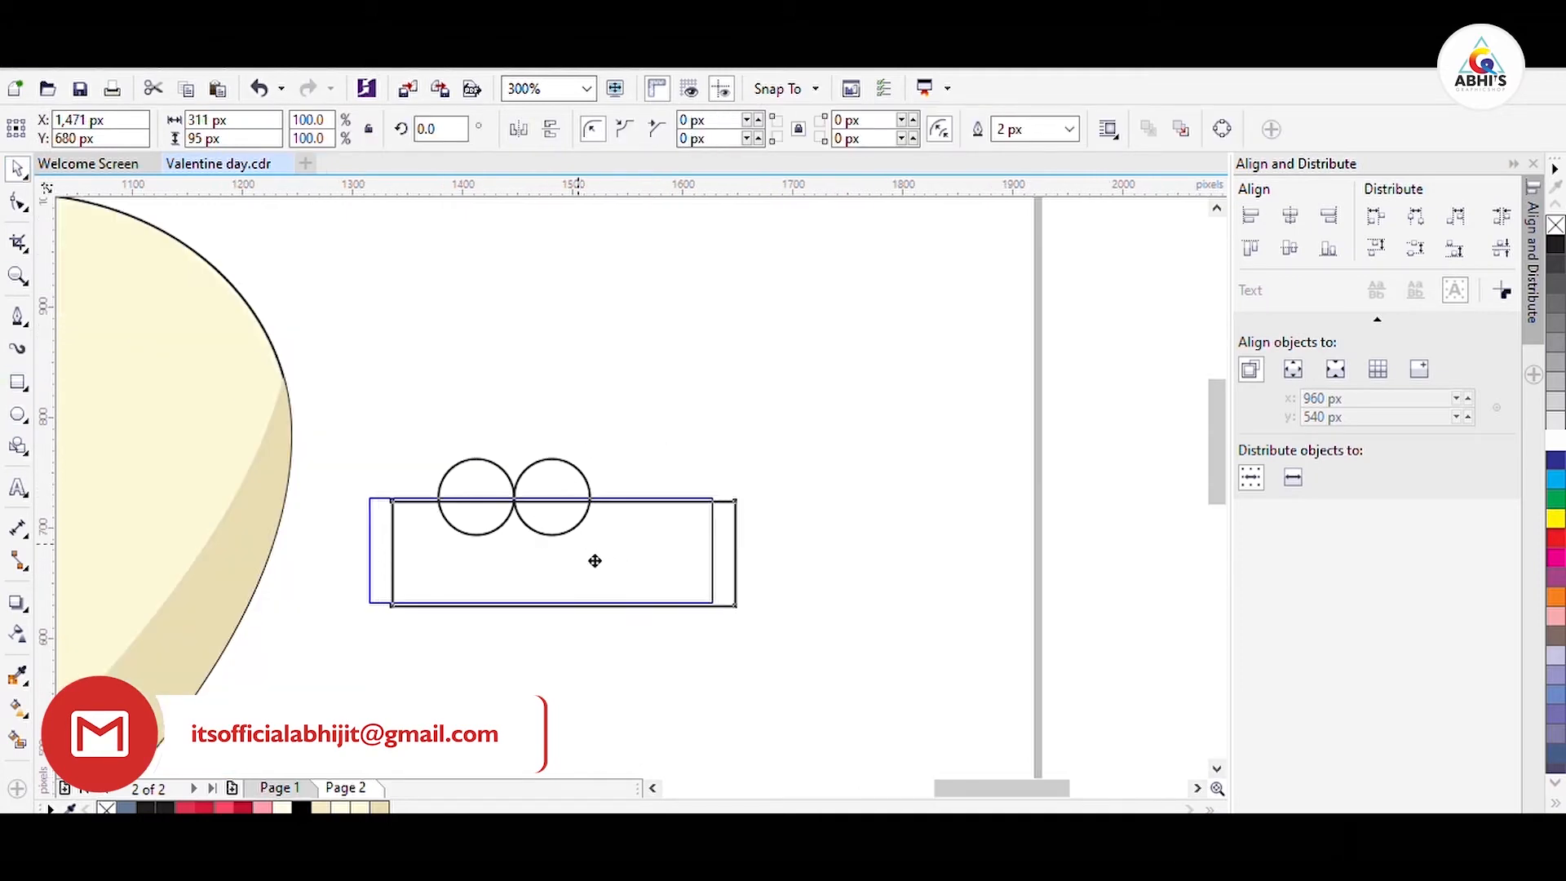
pyautogui.moveTo(759, 644); pyautogui.dragTo(335, 416)
pyautogui.click(796, 129)
# Step: Edit the nodes of the trimmed circles to form two open half-circle arcs meeting at a shared end
pyautogui.press('F10')
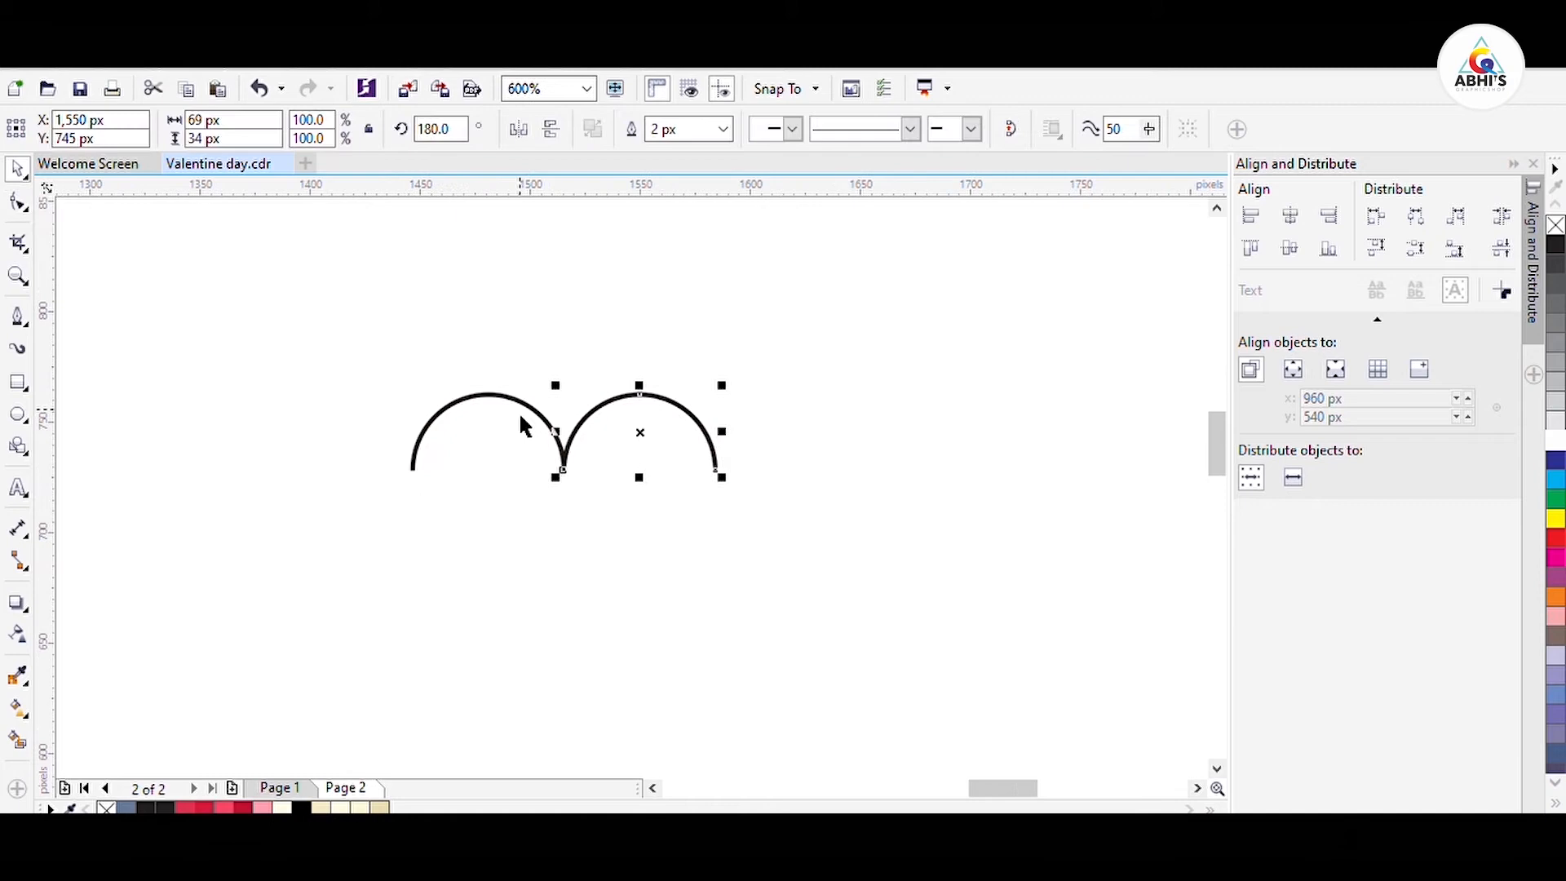
pyautogui.press('F10')
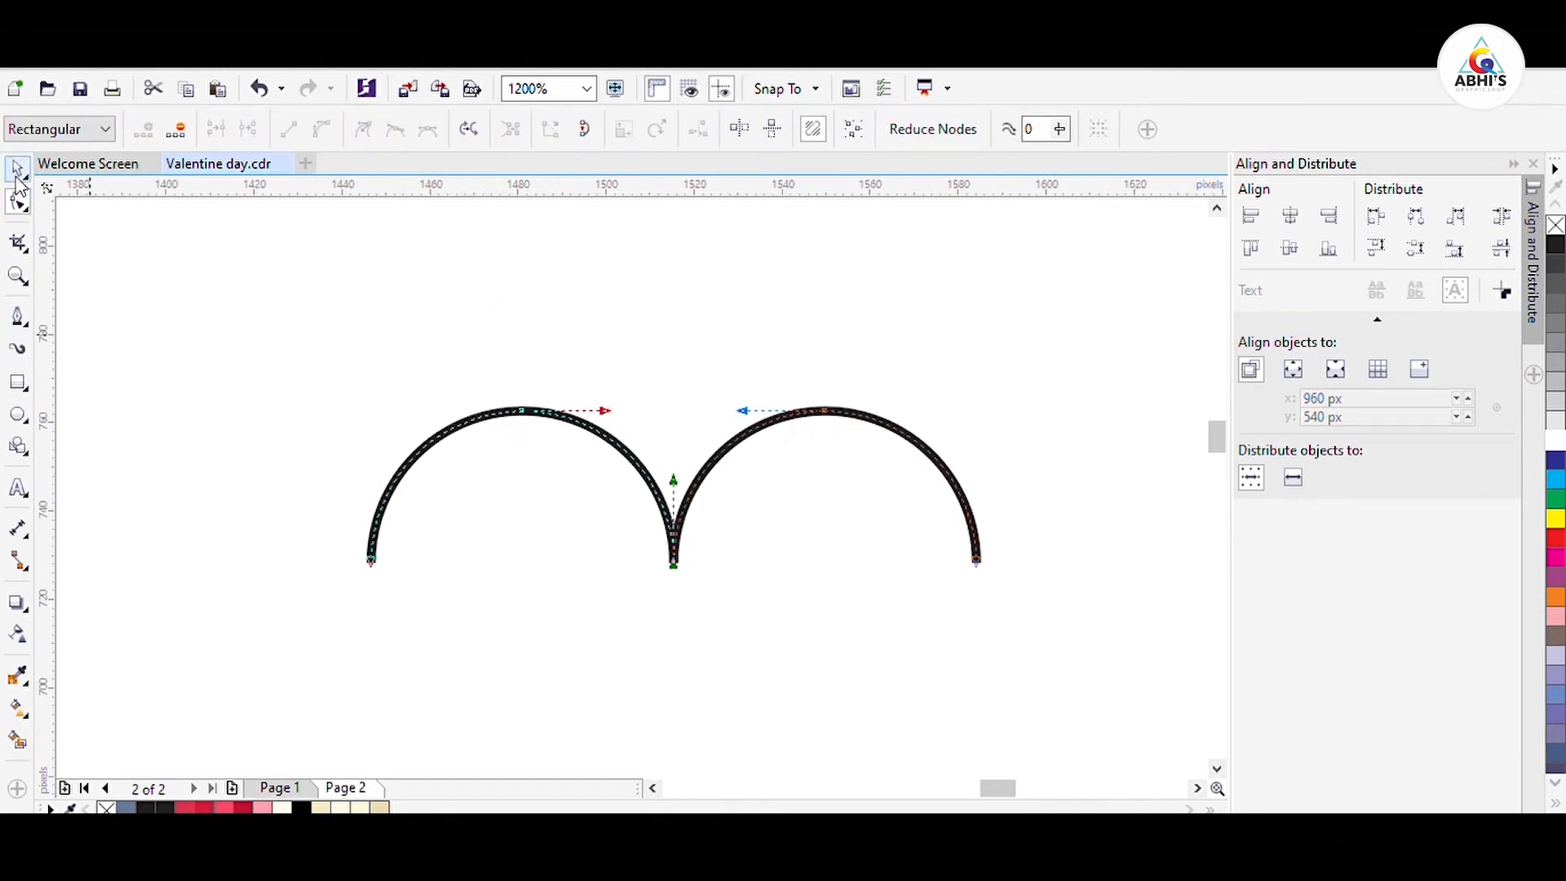
pyautogui.click(18, 169)
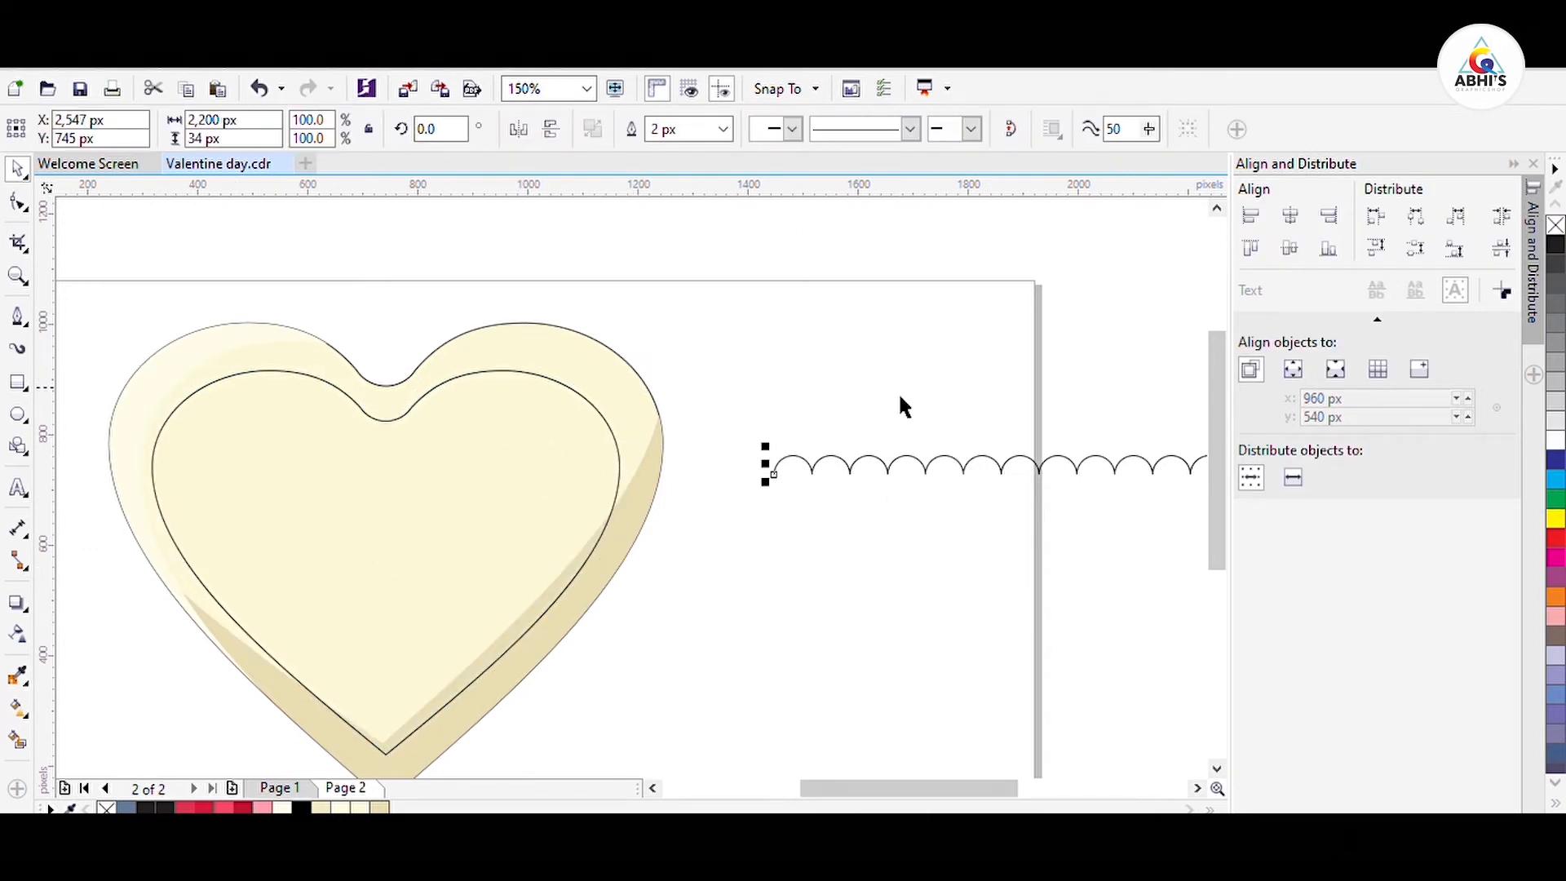
# Step: Move the scallop row onto the upper part of the heart and set its outline width to 4 px
pyautogui.keyDown('shift'); pyautogui.click(570, 421); pyautogui.keyUp('shift')
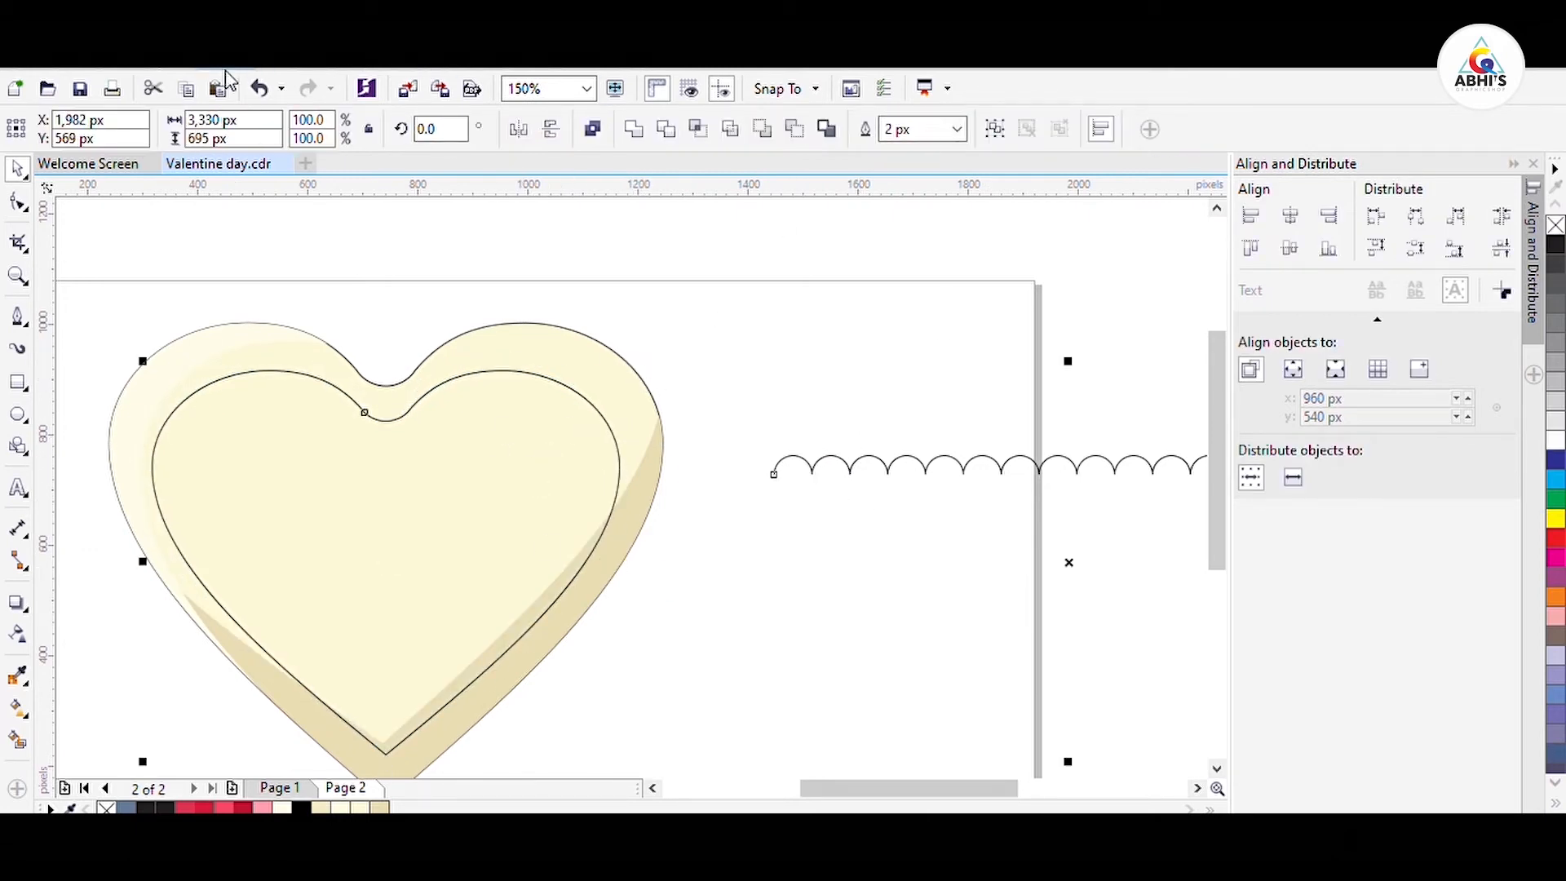
pyautogui.moveTo(842, 457); pyautogui.dragTo(503, 382)
pyautogui.click(830, 379)
pyautogui.moveTo(829, 385); pyautogui.dragTo(885, 255)
pyautogui.click(526, 450)
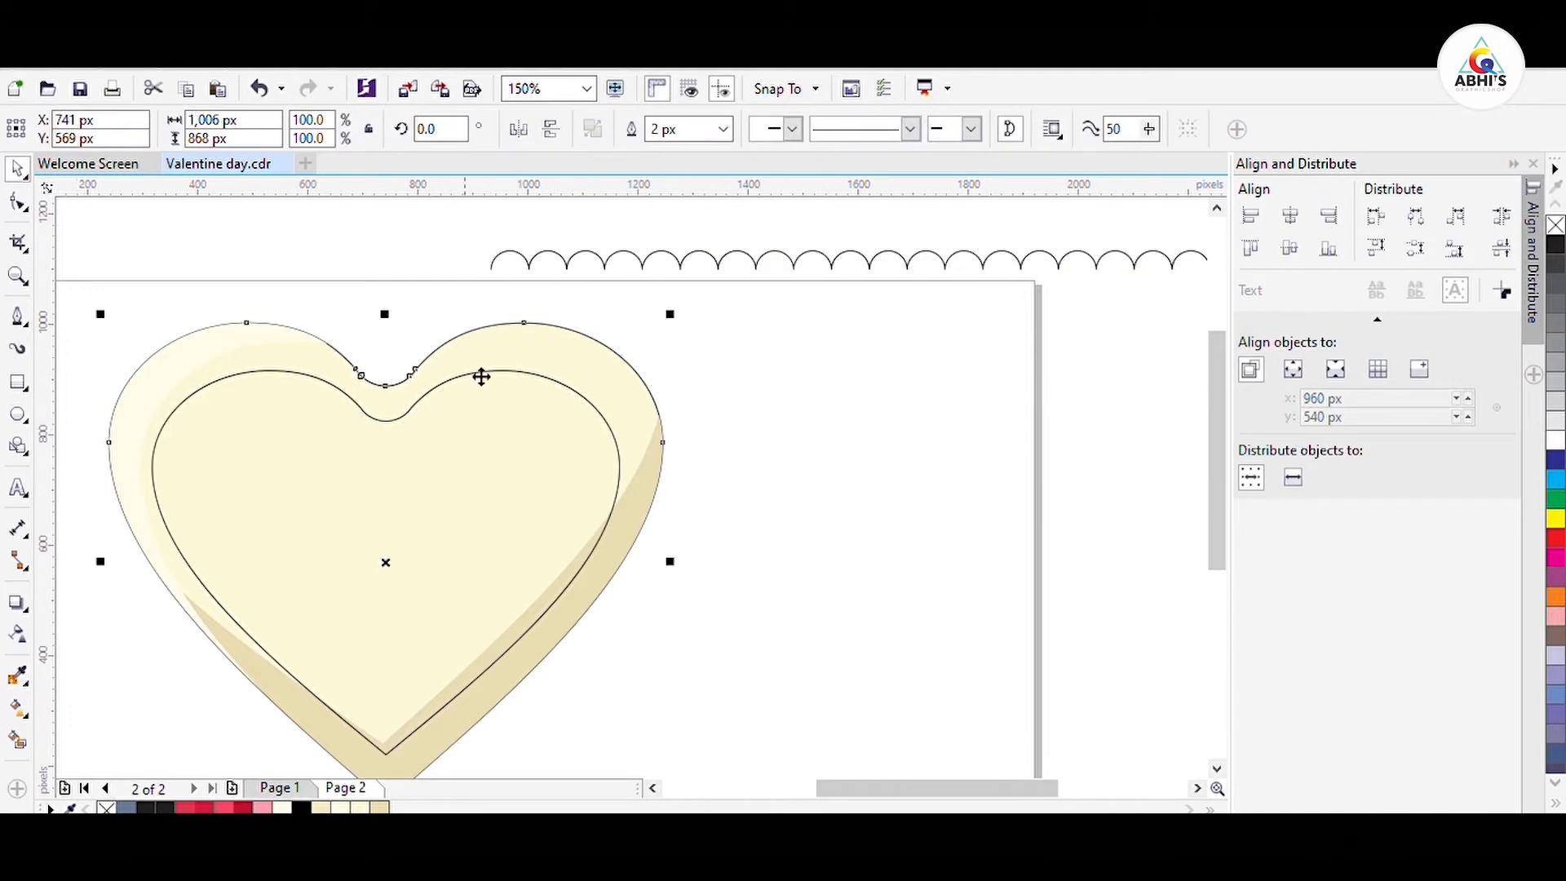
pyautogui.moveTo(1086, 253); pyautogui.dragTo(548, 332)
pyautogui.write('4')
pyautogui.press('Return')
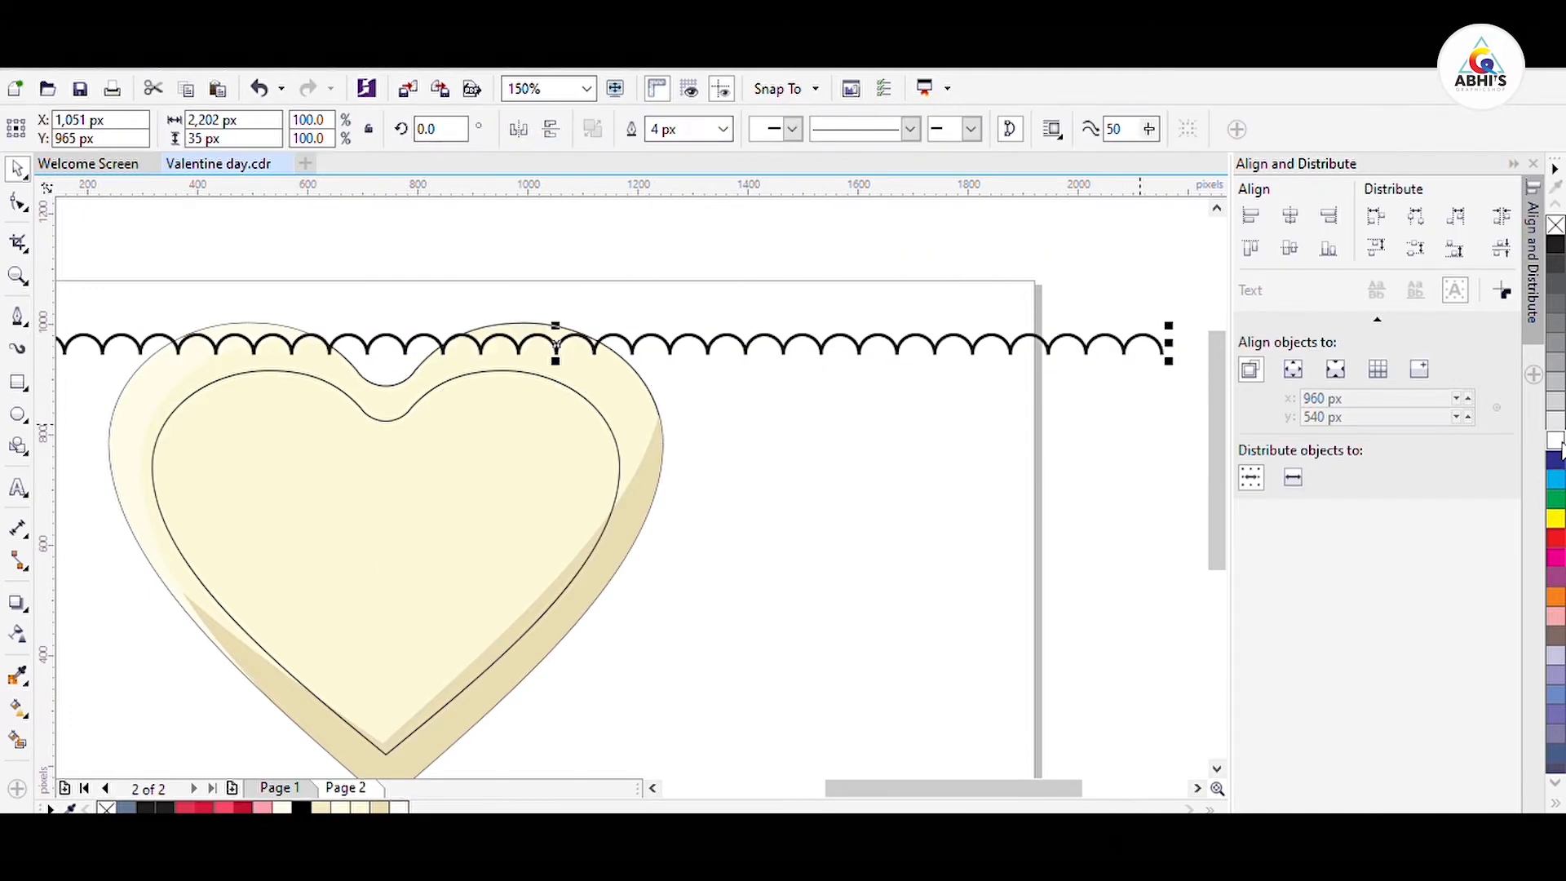
# Step: Duplicate the scallop row below itself, shifted half a scallop, and group the two rows with black outlines
pyautogui.rightClick(1559, 442)
pyautogui.moveTo(663, 338); pyautogui.dragTo(667, 375)
pyautogui.rightClick(603, 357)
pyautogui.click(619, 338)
pyautogui.keyDown('shift'); pyautogui.click(623, 356); pyautogui.keyUp('shift')
pyautogui.rightClick(1556, 244)
pyautogui.hotkey('ctrl', 'g')
# Step: Repeat the scallop-row duplication down the full height of the heart and group all rows into one pattern
pyautogui.hotkey('ctrl', 'r')
pyautogui.hotkey('ctrl', 'r')
pyautogui.hotkey('ctrl', 'r')
pyautogui.hotkey('ctrl', 'r')
pyautogui.hotkey('ctrl', 'r')
pyautogui.hotkey('ctrl', 'r')
pyautogui.hotkey('ctrl', 'r')
pyautogui.hotkey('ctrl', 'r')
pyautogui.hotkey('ctrl', 'r')
pyautogui.hotkey('ctrl', 'r')
pyautogui.scroll(-1, 657, 375)
pyautogui.moveTo(1030, 654); pyautogui.dragTo(196, 266)
pyautogui.hotkey('ctrl', 'g')
pyautogui.scroll(2, 569, 330)
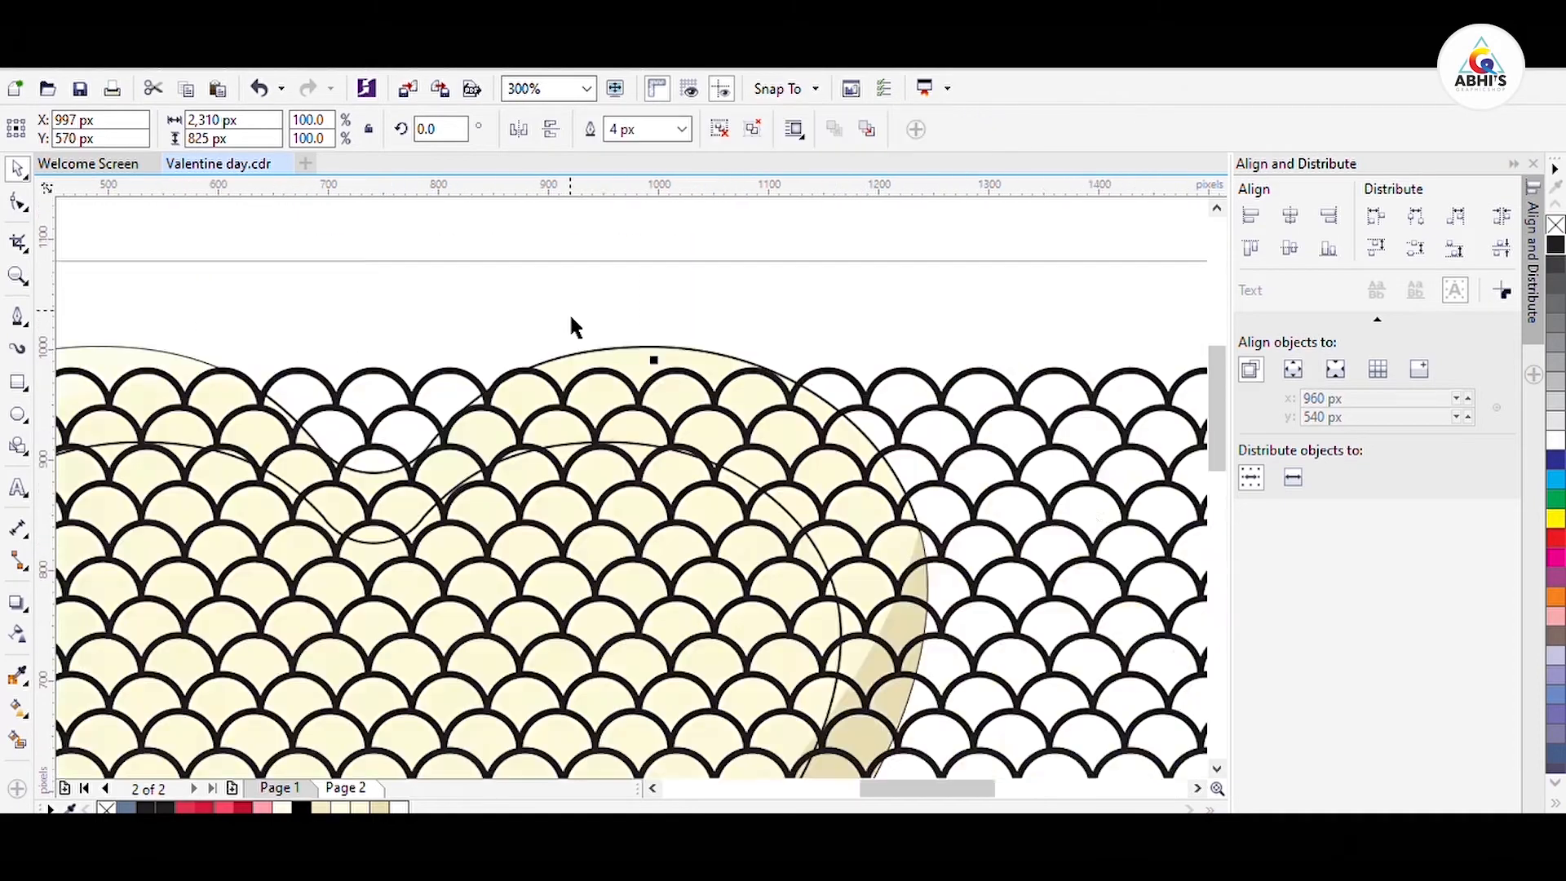
pyautogui.scroll(-2, 571, 326)
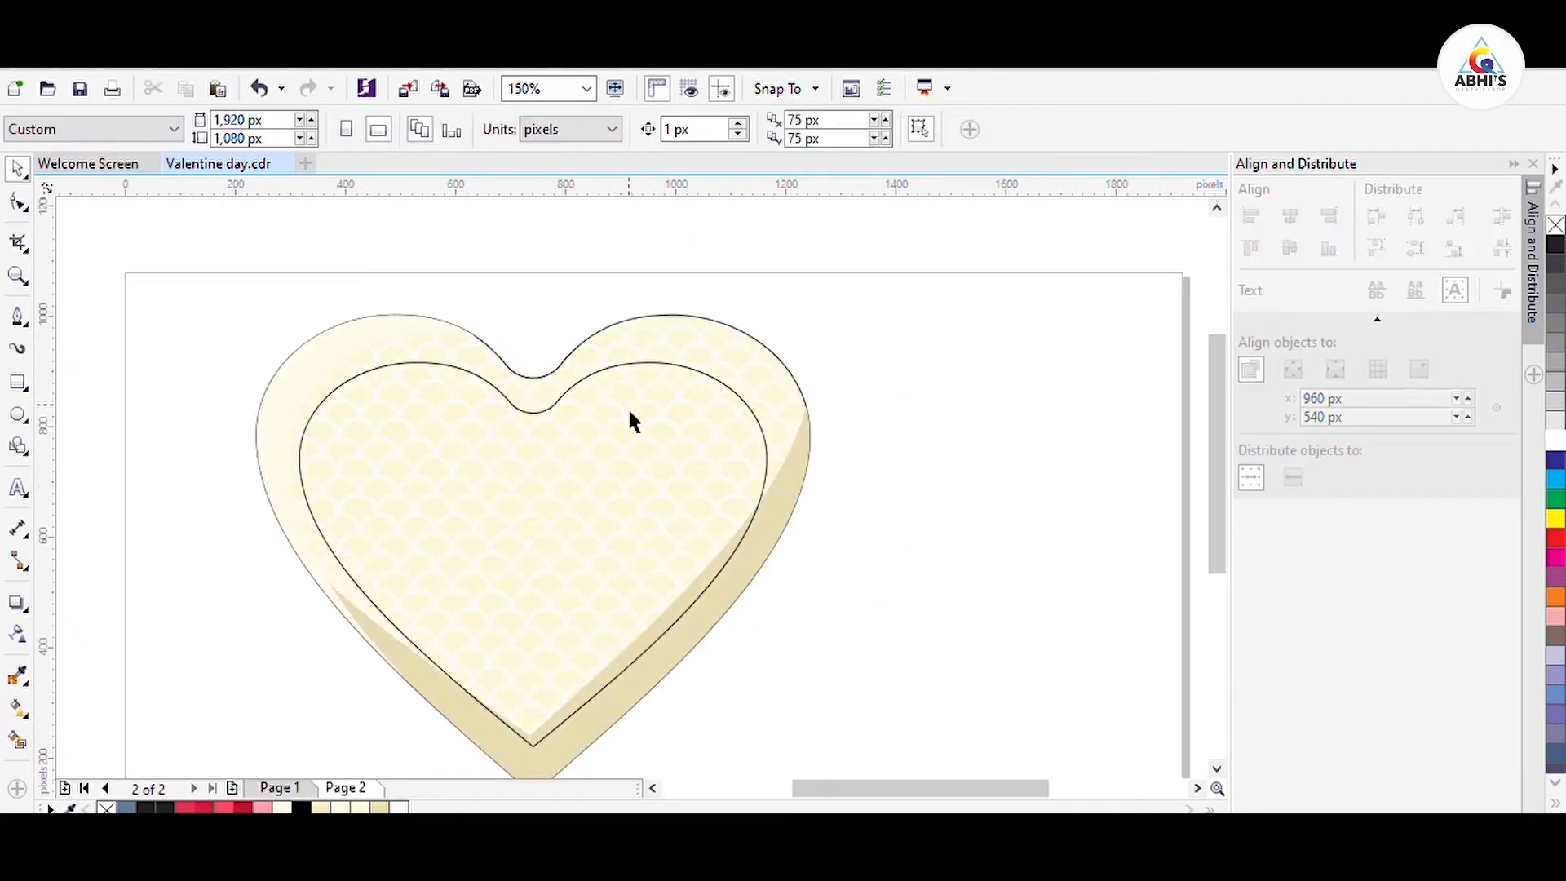
# Step: Distort the inner heart outline with a push-and-pull amplitude of about -8 to give it a scalloped edge
pyautogui.click(629, 407)
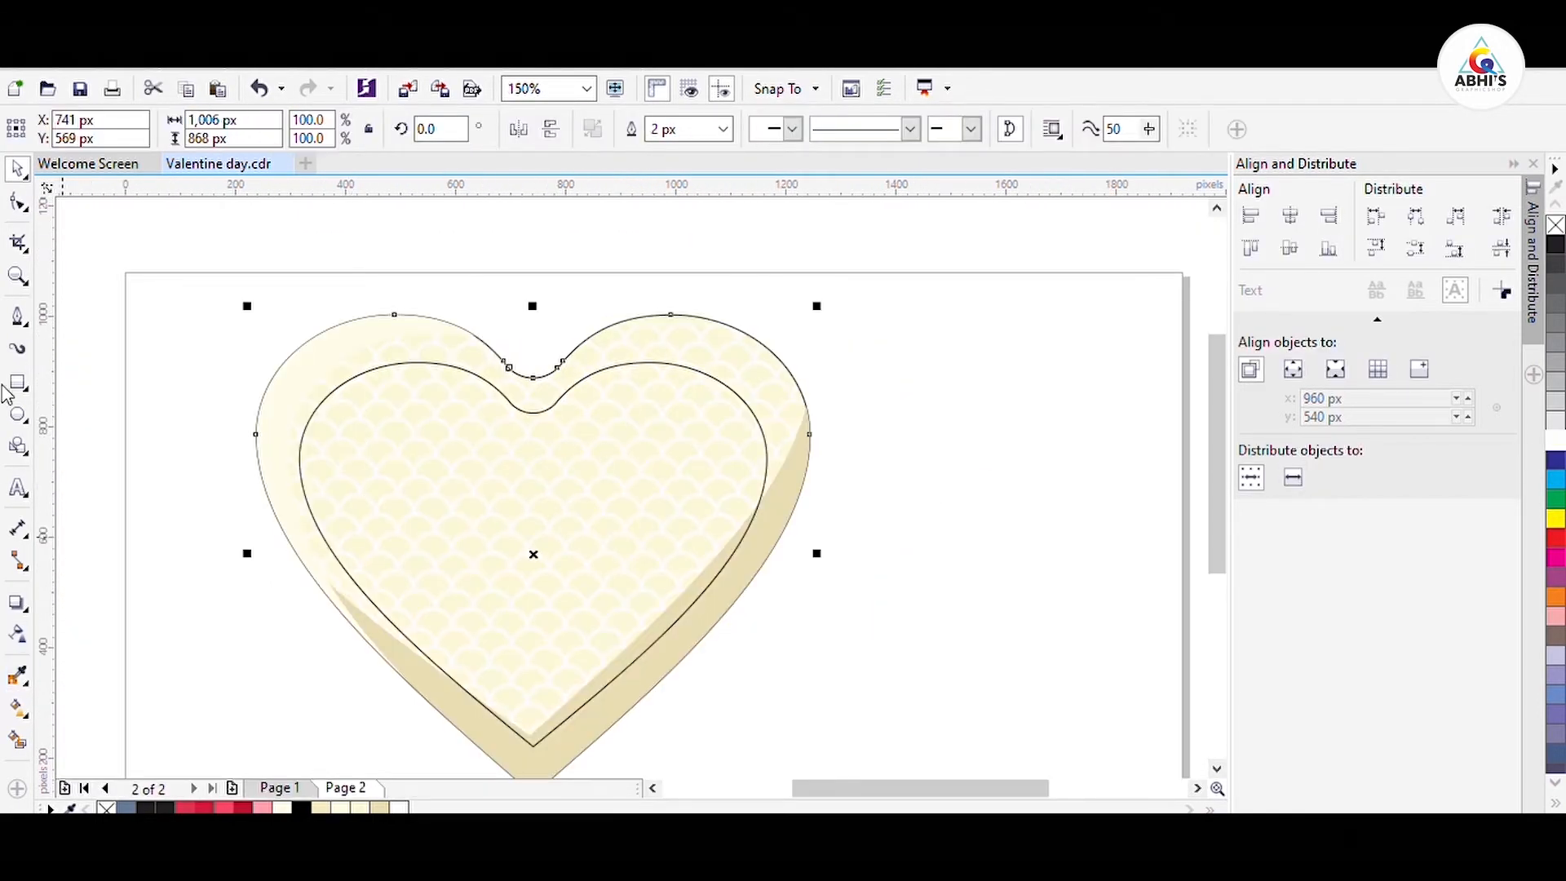
pyautogui.click(24, 608)
pyautogui.click(70, 678)
pyautogui.moveTo(635, 365)
pyautogui.mouseDown()
pyautogui.moveTo(646, 385)
pyautogui.moveTo(682, 302)
pyautogui.moveTo(642, 385)
pyautogui.mouseUp()
pyautogui.hotkey('ctrl', 'z')
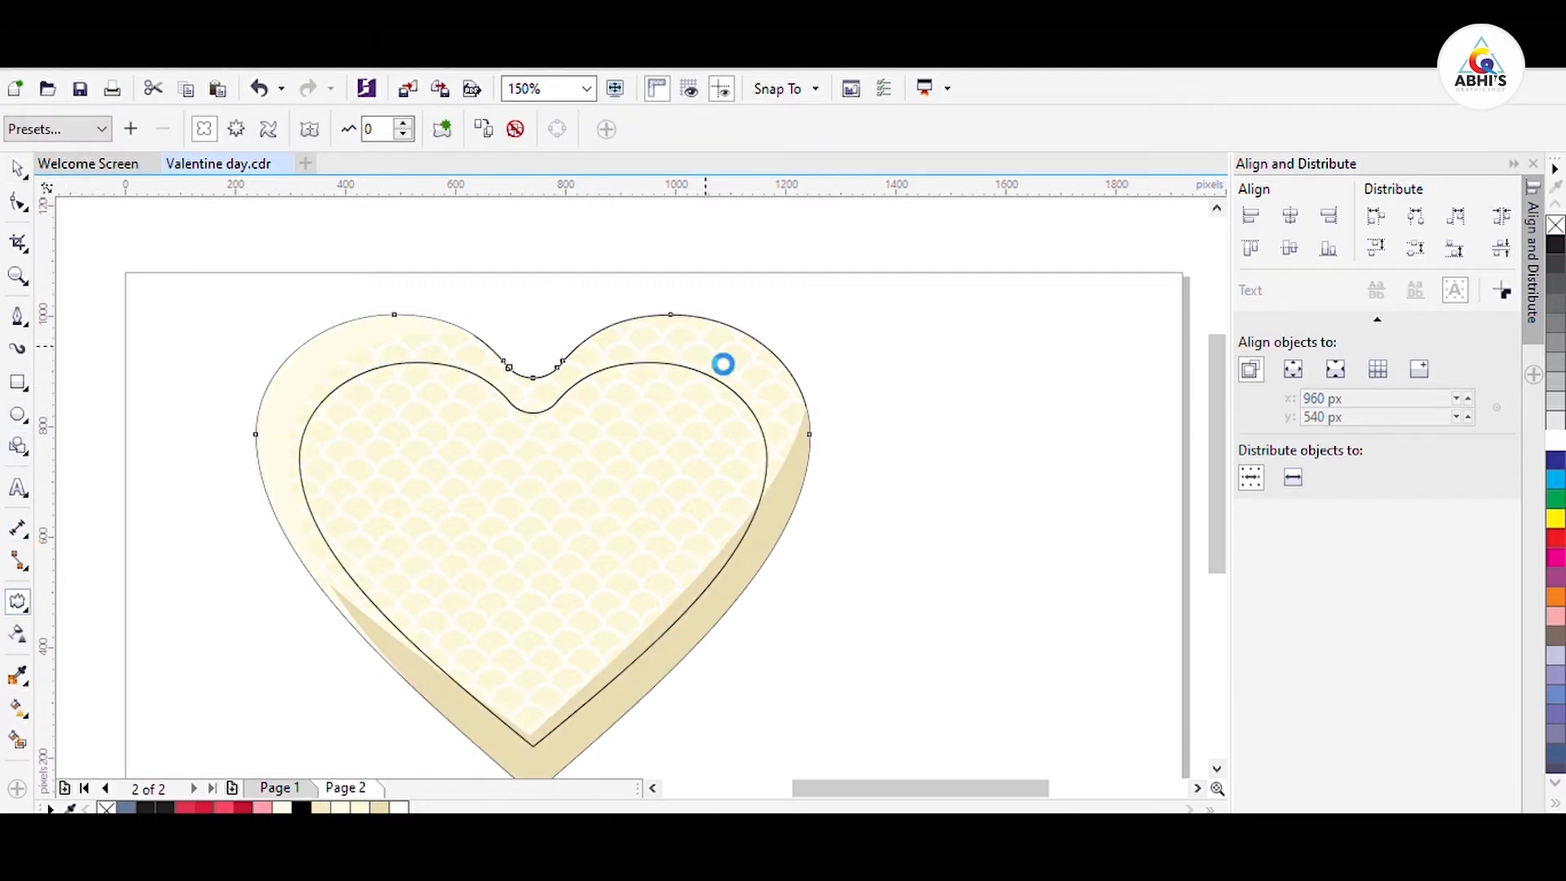
pyautogui.moveTo(519, 489); pyautogui.dragTo(544, 578)
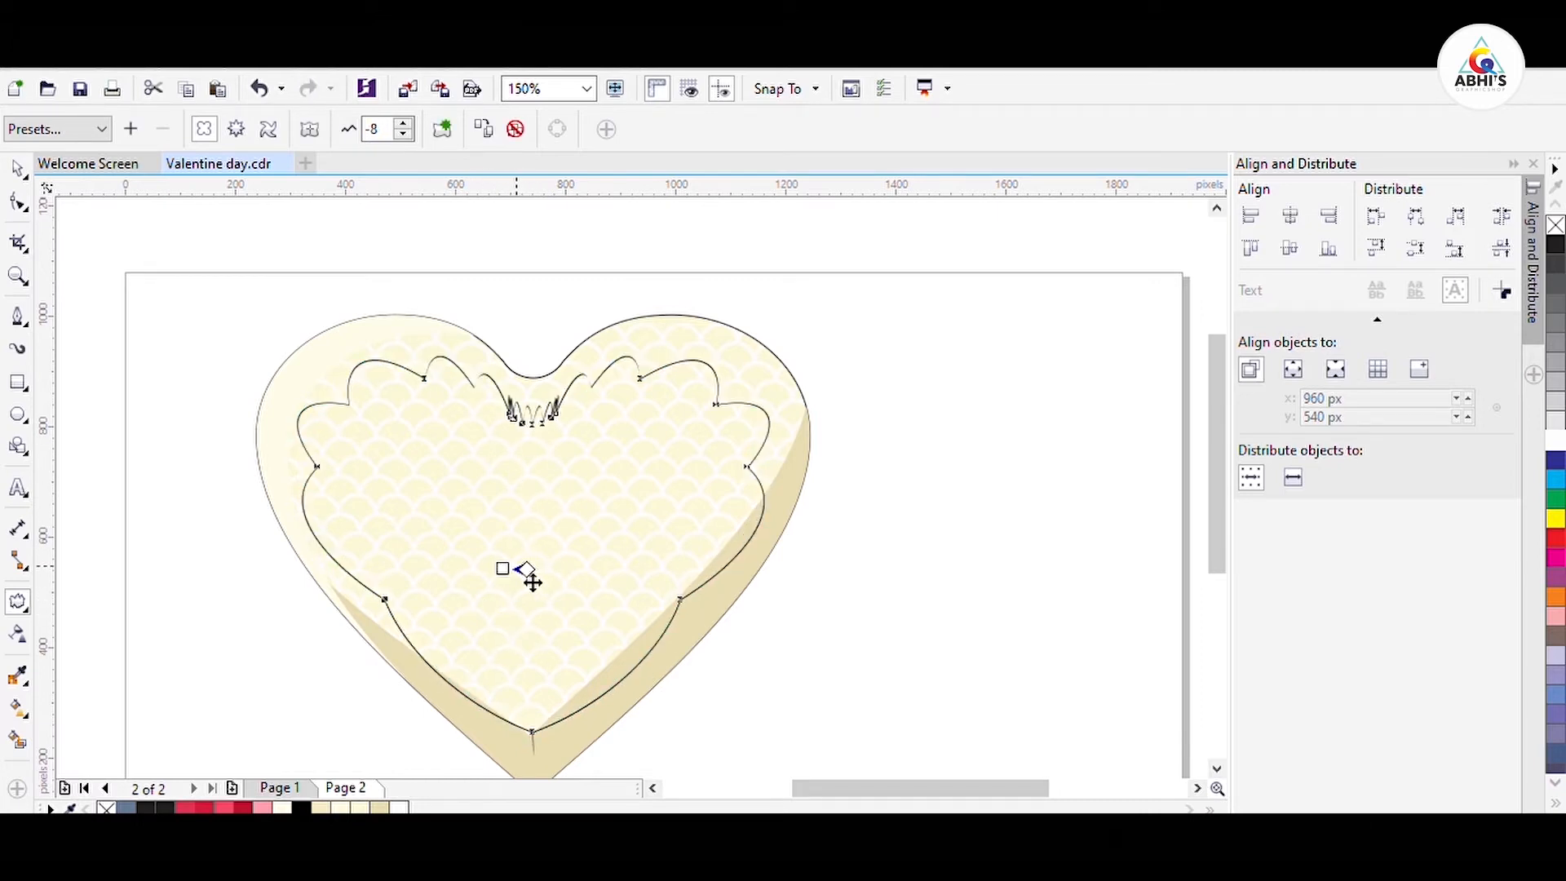
pyautogui.press('space')
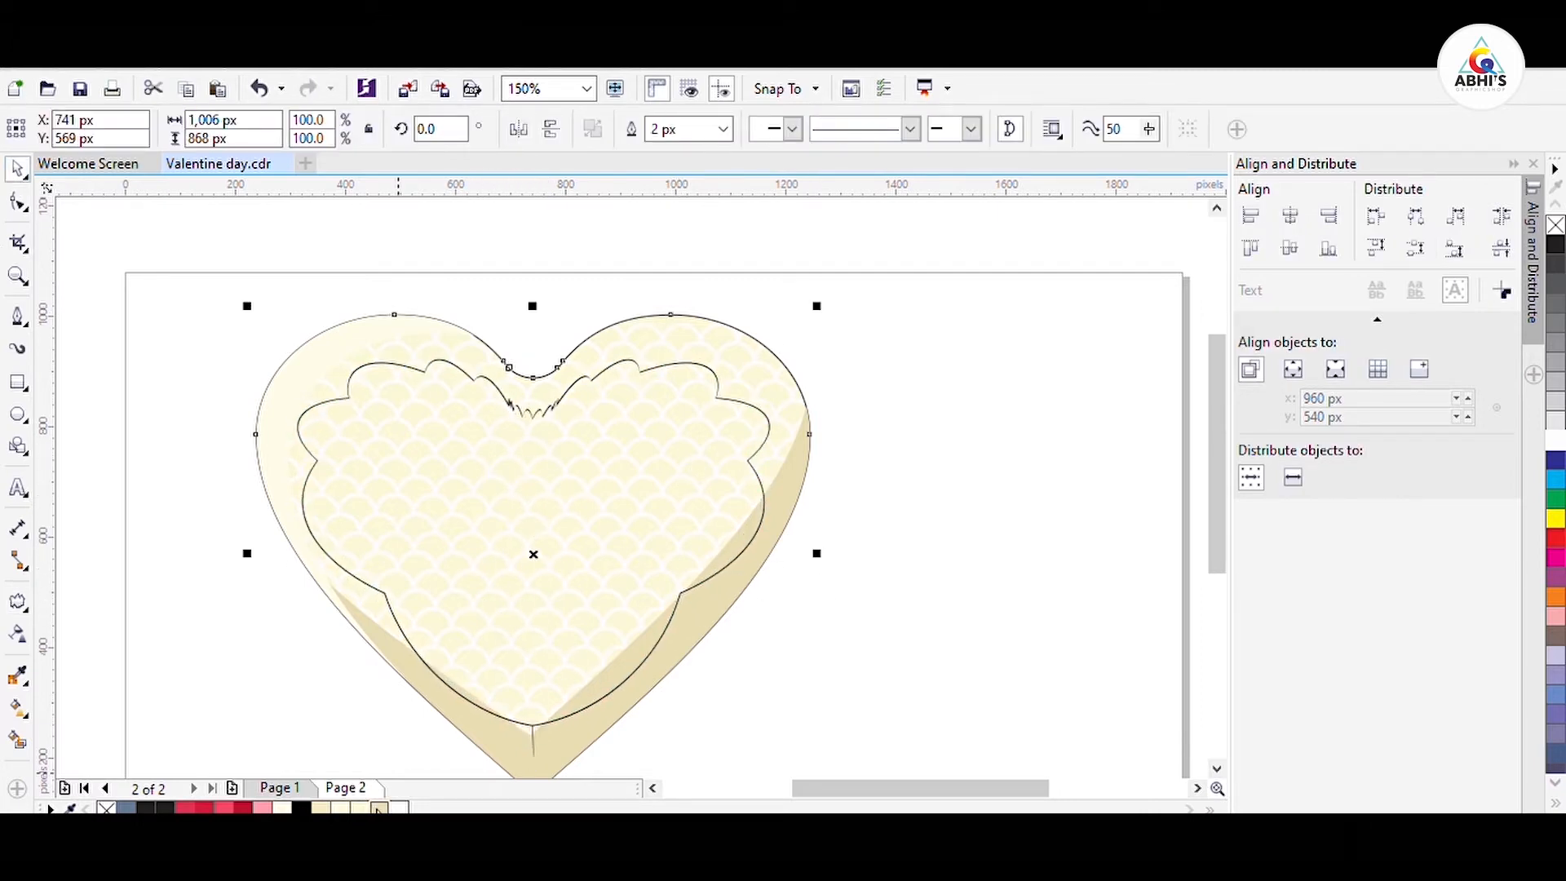
# Step: Remove the outer heart's outline and colour the scalloped inner outline dark beige
pyautogui.rightClick(1556, 225)
pyautogui.click(1042, 340)
pyautogui.click(765, 489)
pyautogui.rightClick(379, 807)
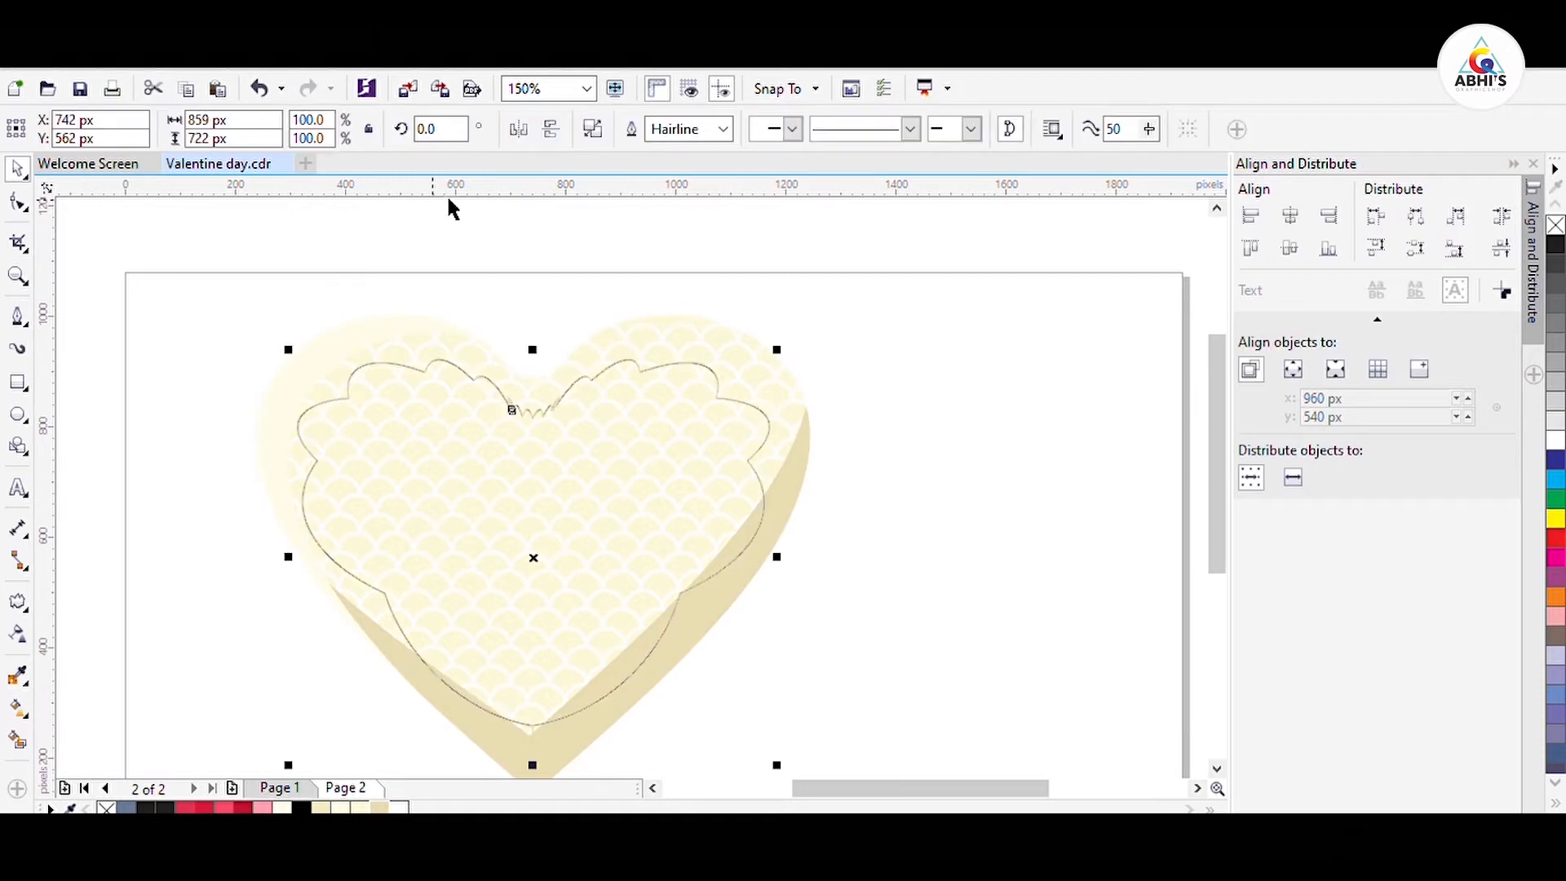
# Step: Write "A HAPPY VALENTINE's DAY to my Valentine" on four lines and move the text onto the middle of the heart
pyautogui.write('PPY')
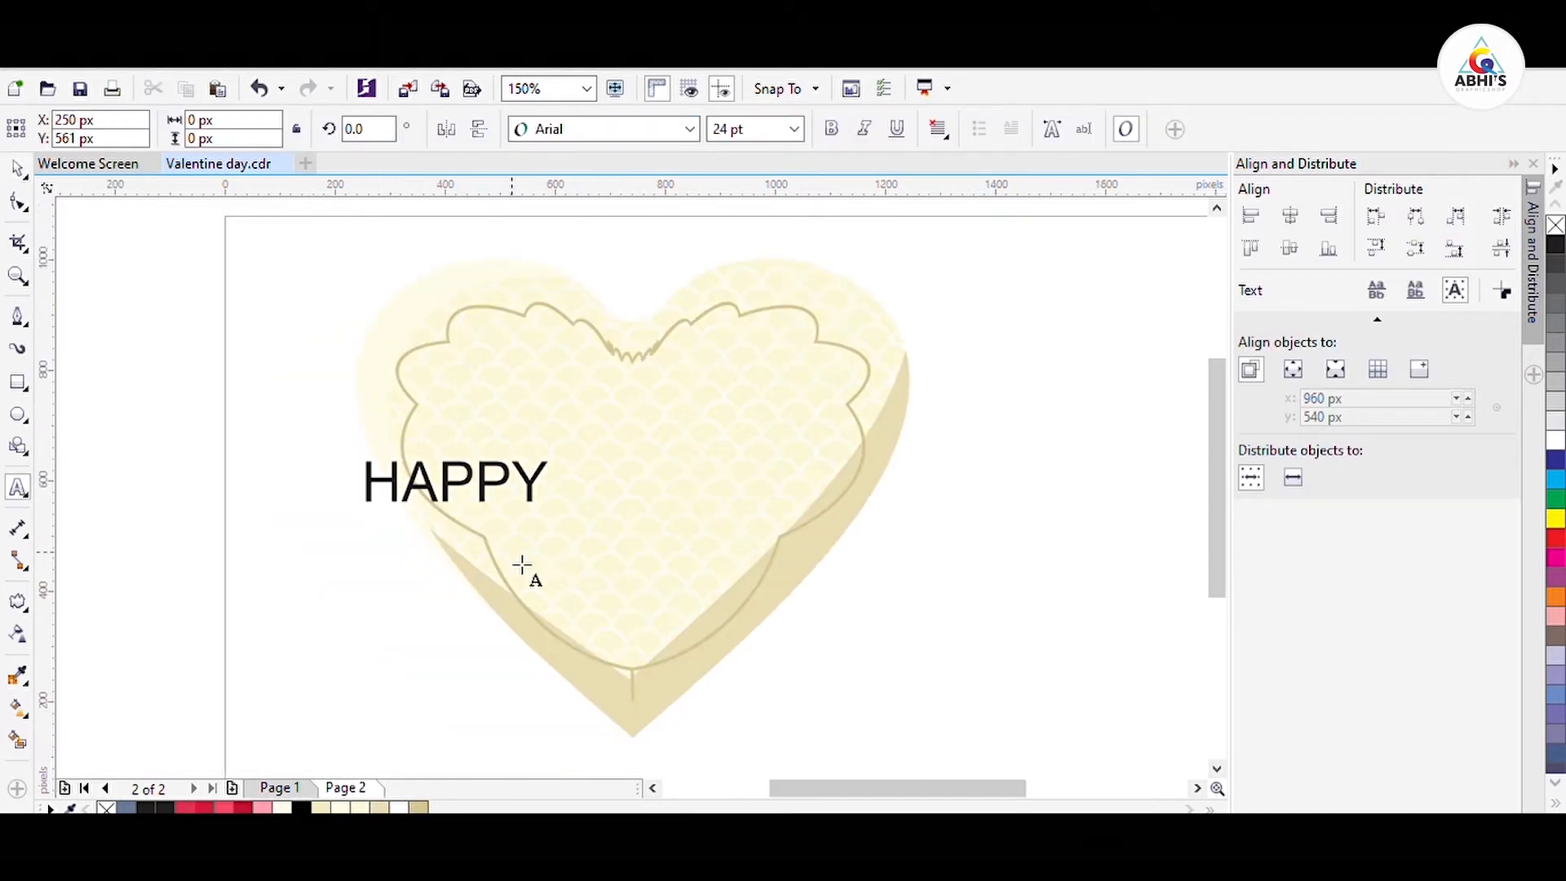
pyautogui.press('Home')
pyautogui.write('A')
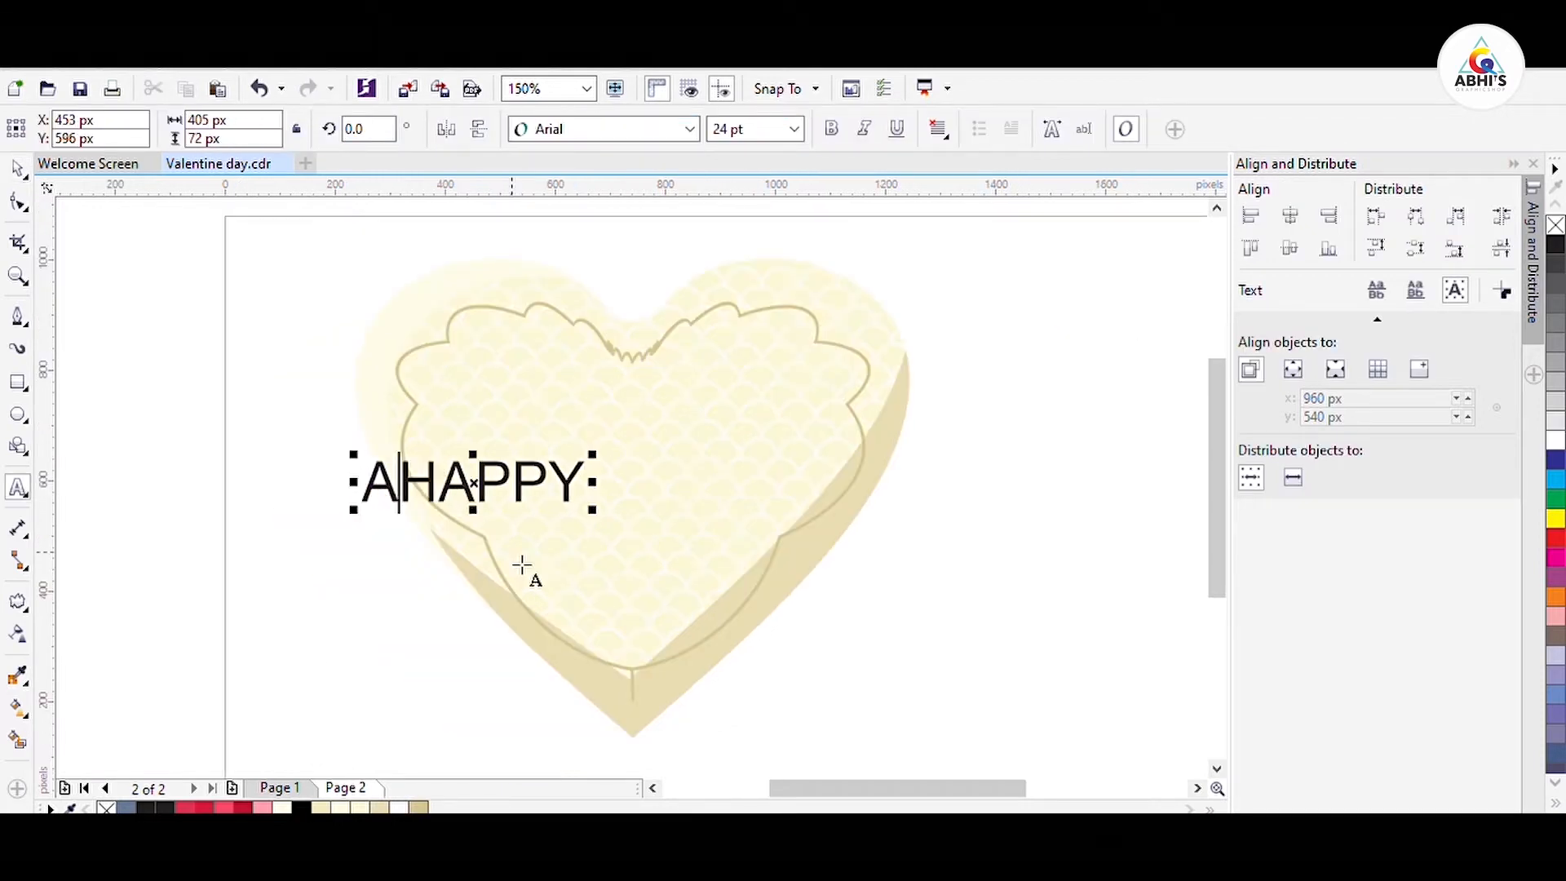
pyautogui.press('End')
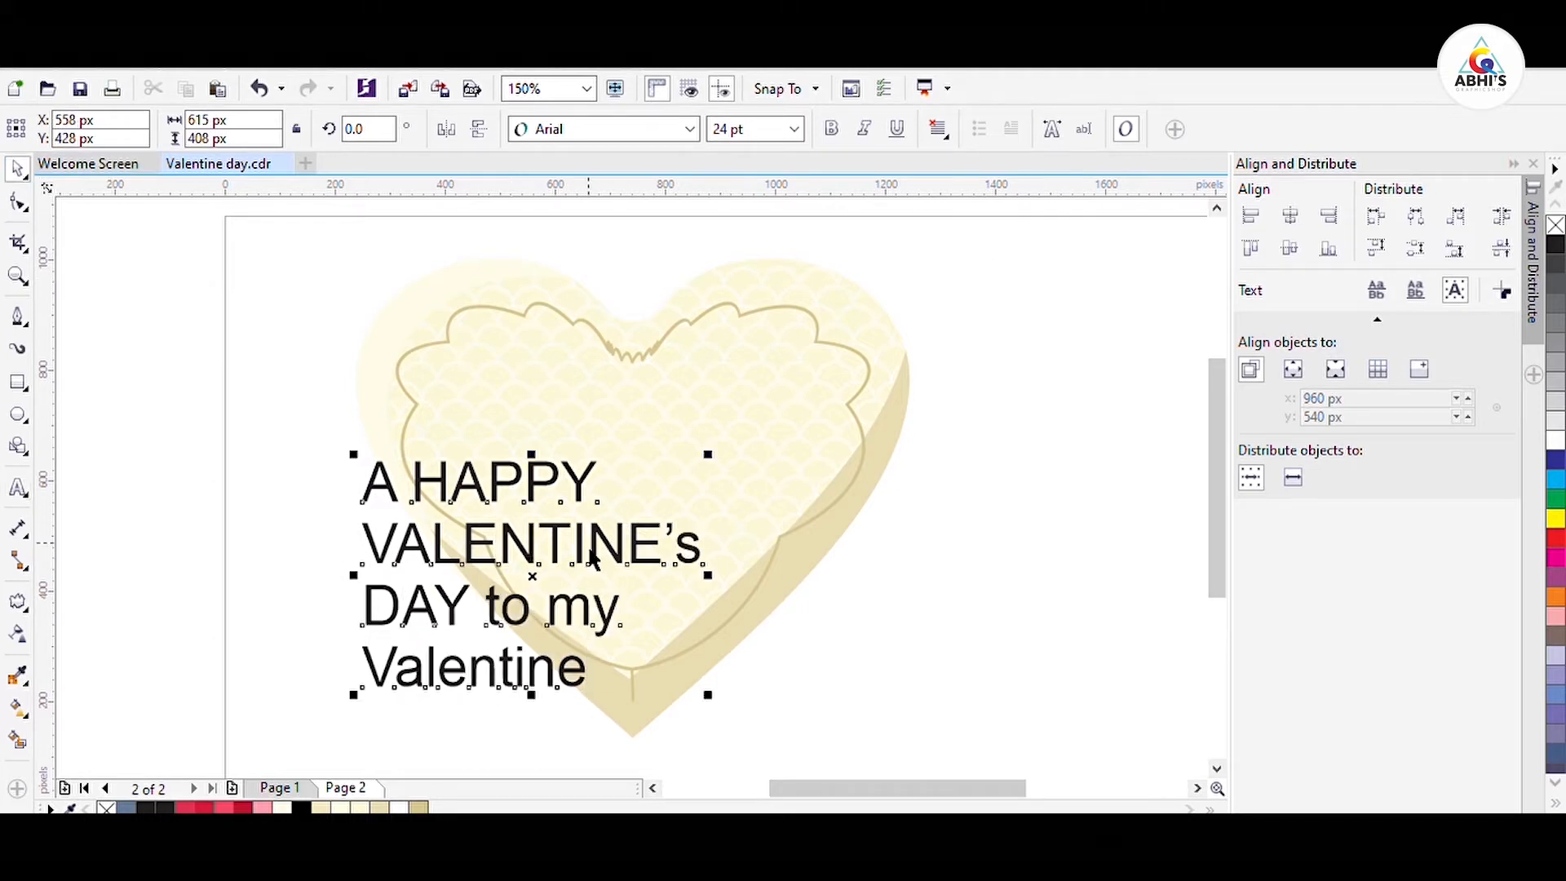
pyautogui.moveTo(593, 560); pyautogui.dragTo(740, 496)
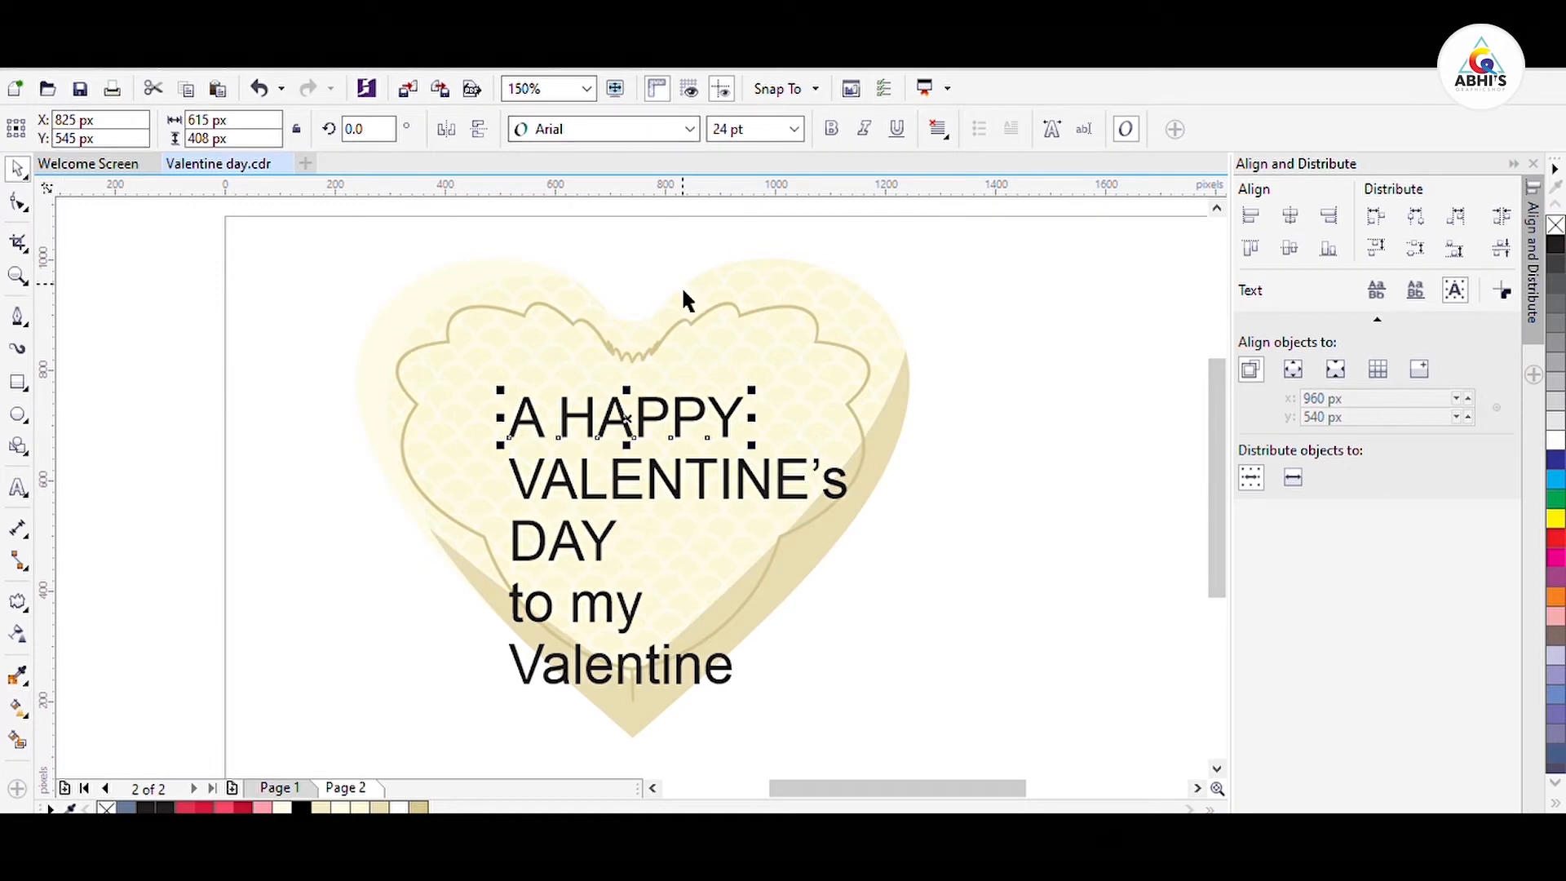
# Step: Set the bottom line "Valentine" in a brush script font, trying Blacksword, Christmas Wish Calligraphy and neighbouring fonts
pyautogui.click(636, 665)
pyautogui.click(596, 129)
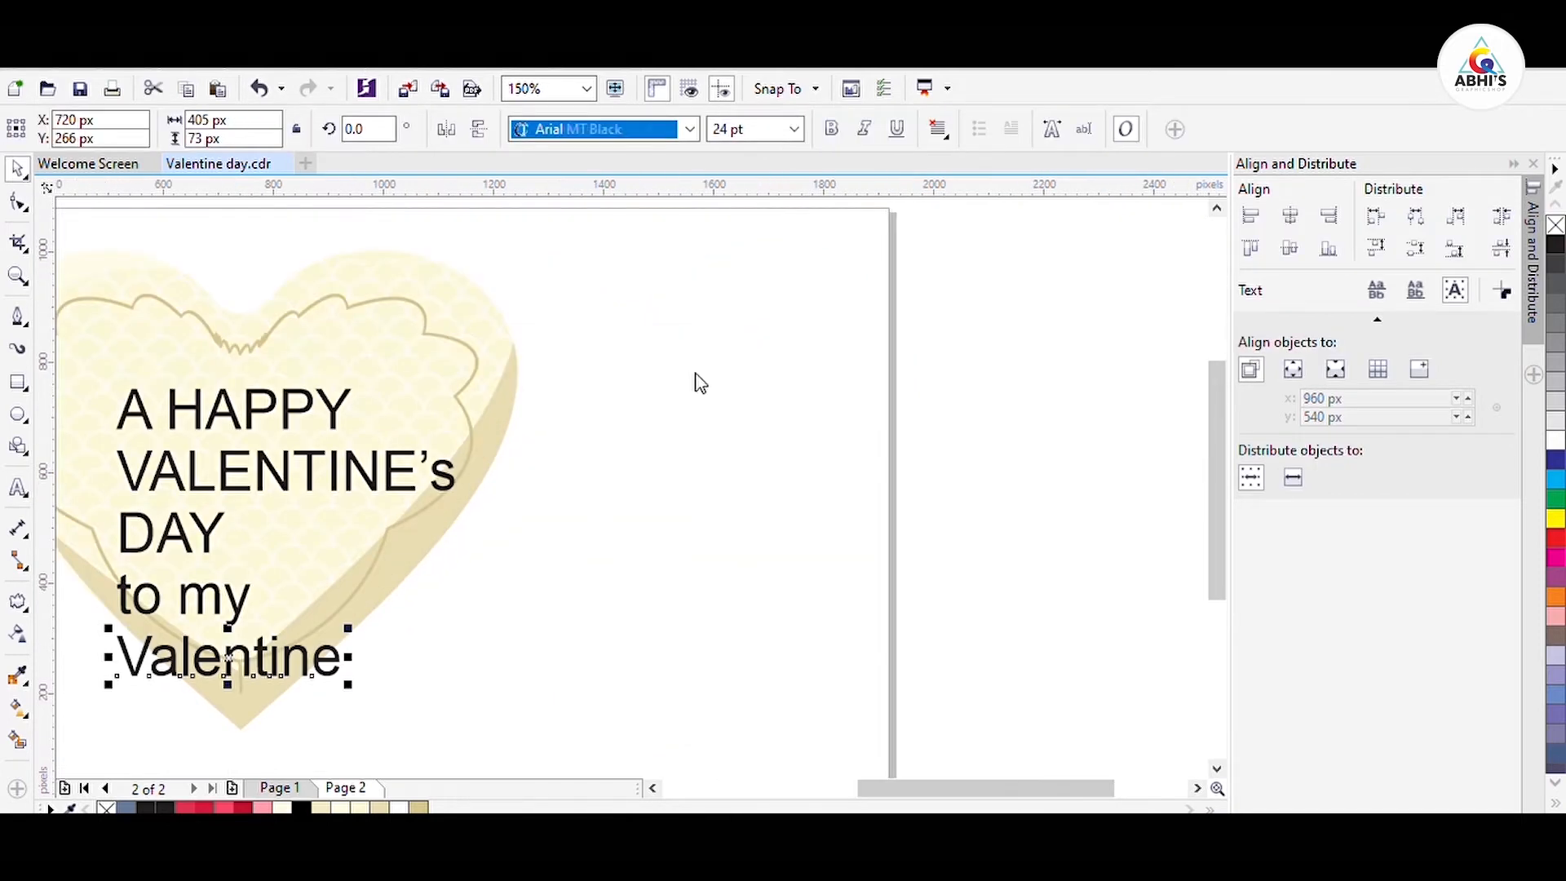
pyautogui.write('Blacksword')
pyautogui.press('Return')
pyautogui.press('Down')
pyautogui.press('Down')
pyautogui.press('Down')
pyautogui.press('Down')
pyautogui.press('Down')
pyautogui.press('Down')
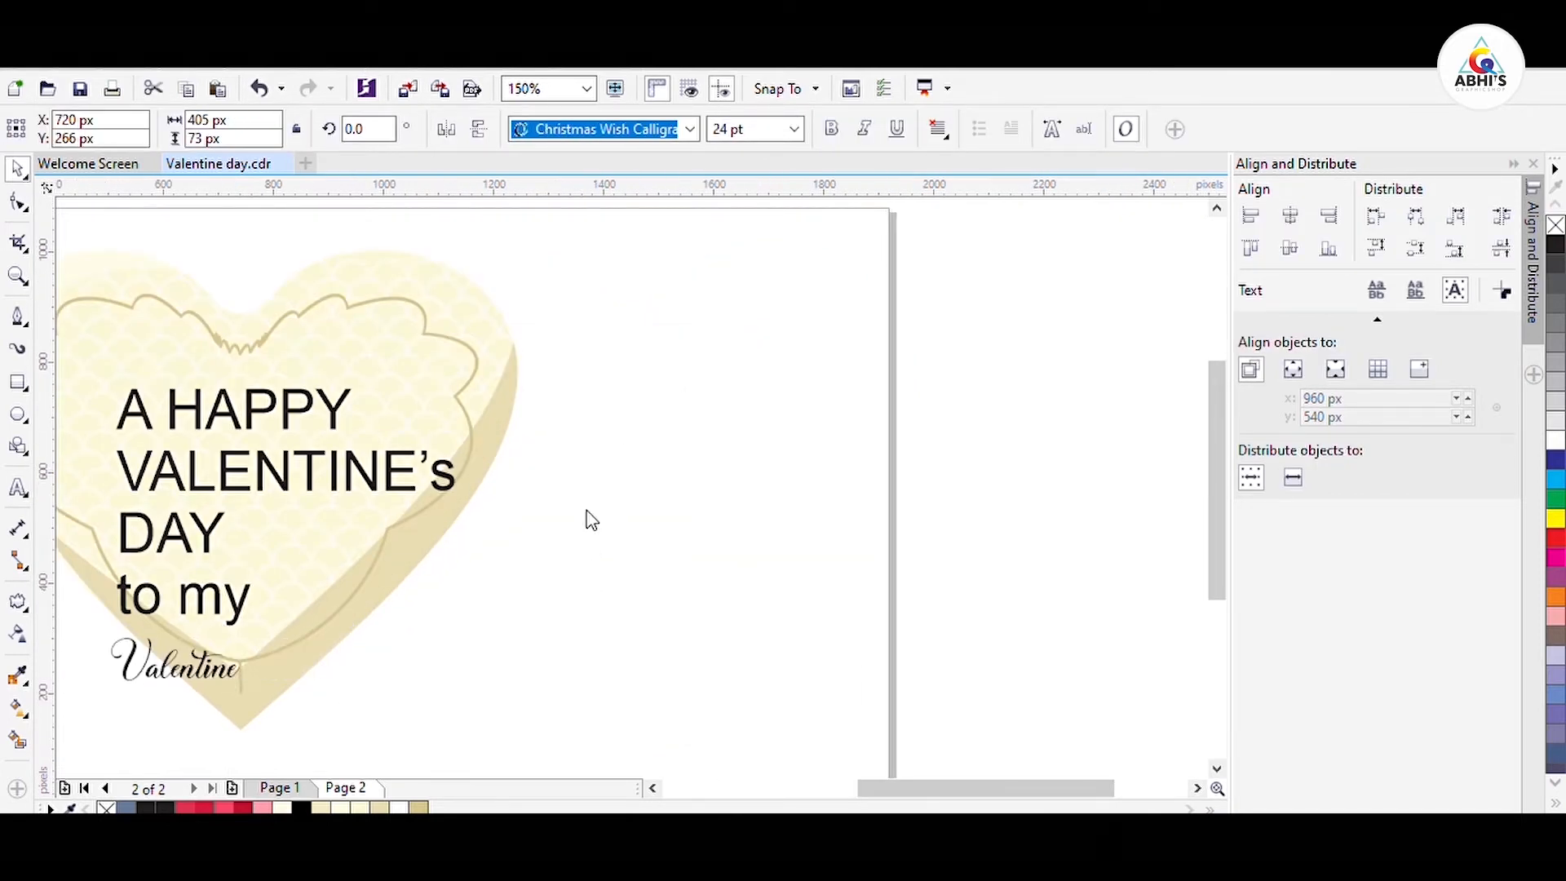
pyautogui.press('Up')
pyautogui.press('Up')
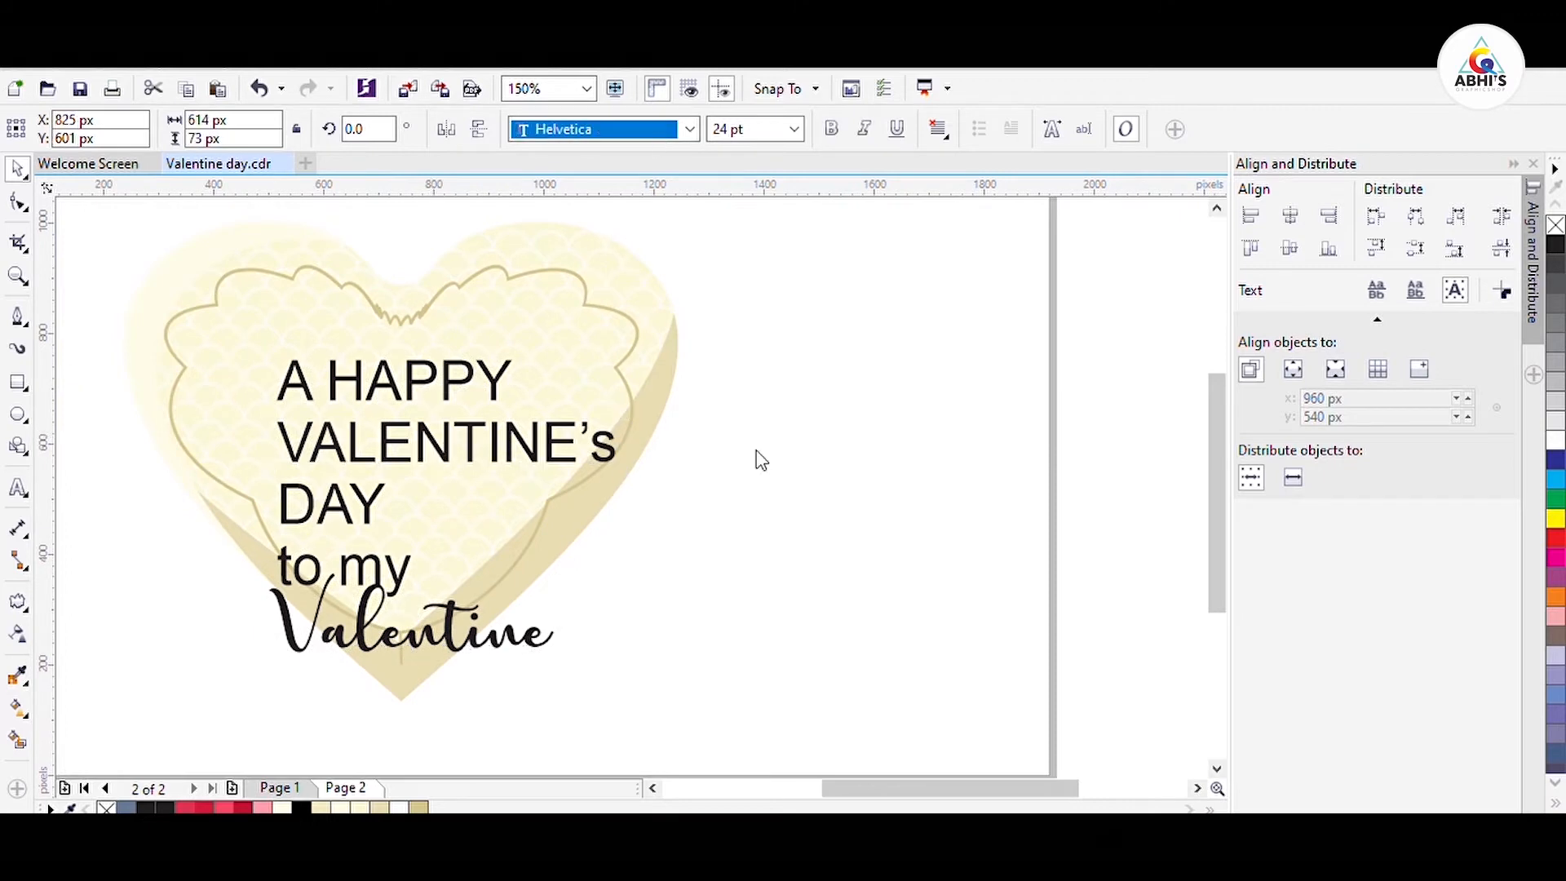
# Step: Set the "VALENTINE'S" line in a Helvetica LT Condensed font and capitalise its final S
pyautogui.press('Return')
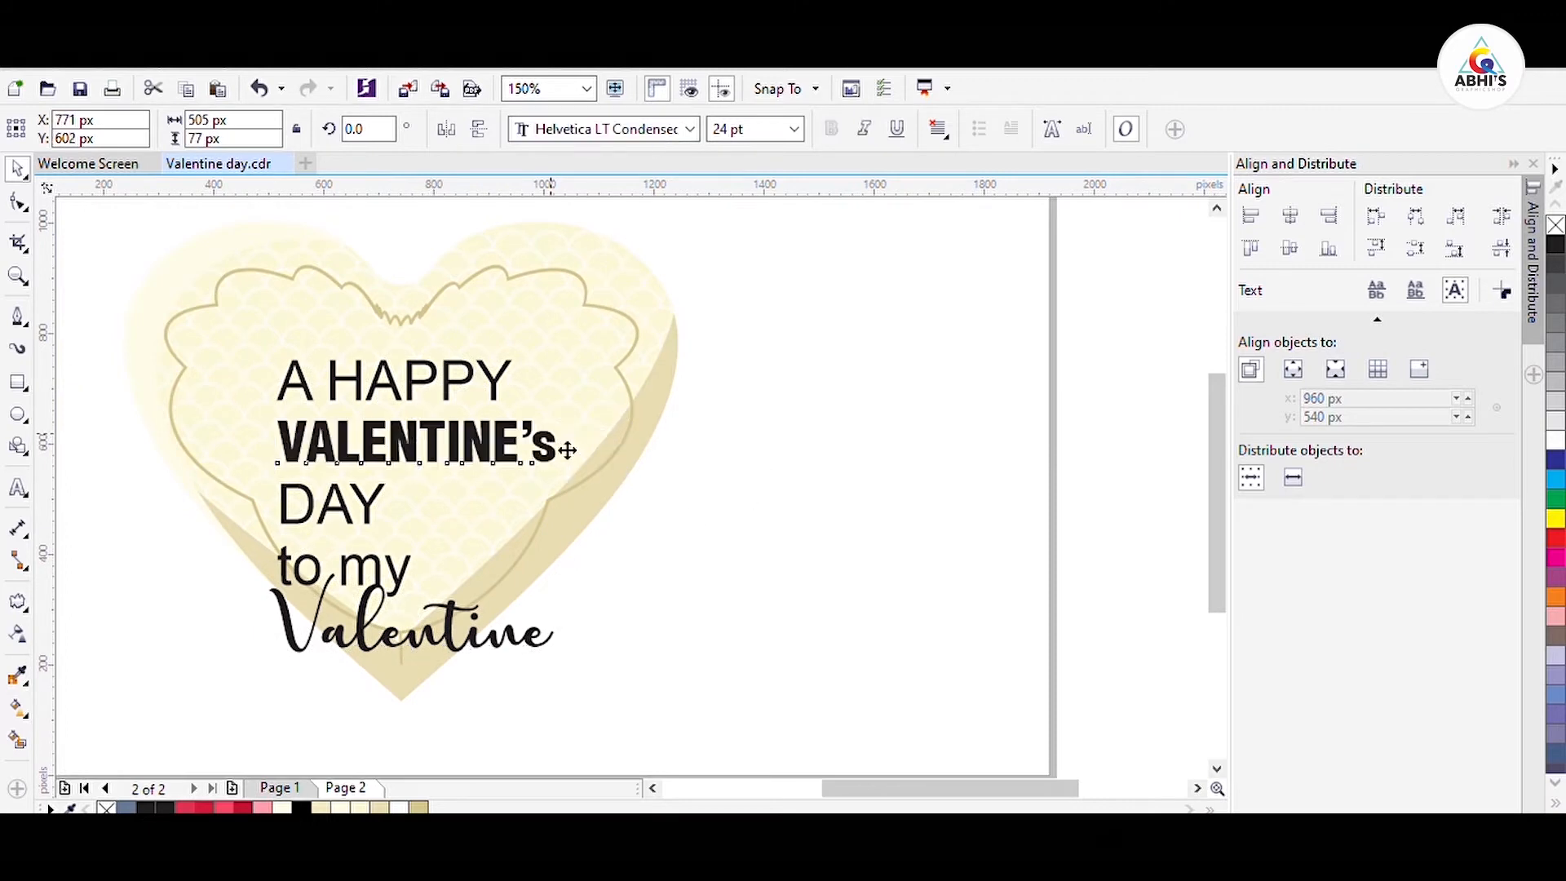
pyautogui.click(15, 174)
pyautogui.click(624, 130)
pyautogui.press('Down')
pyautogui.press('Return')
# Step: Set "A HAPPY" and "DAY" in a thin HelveticaNeue LT font and centre them with "VALENTINE'S"
pyautogui.click(505, 385)
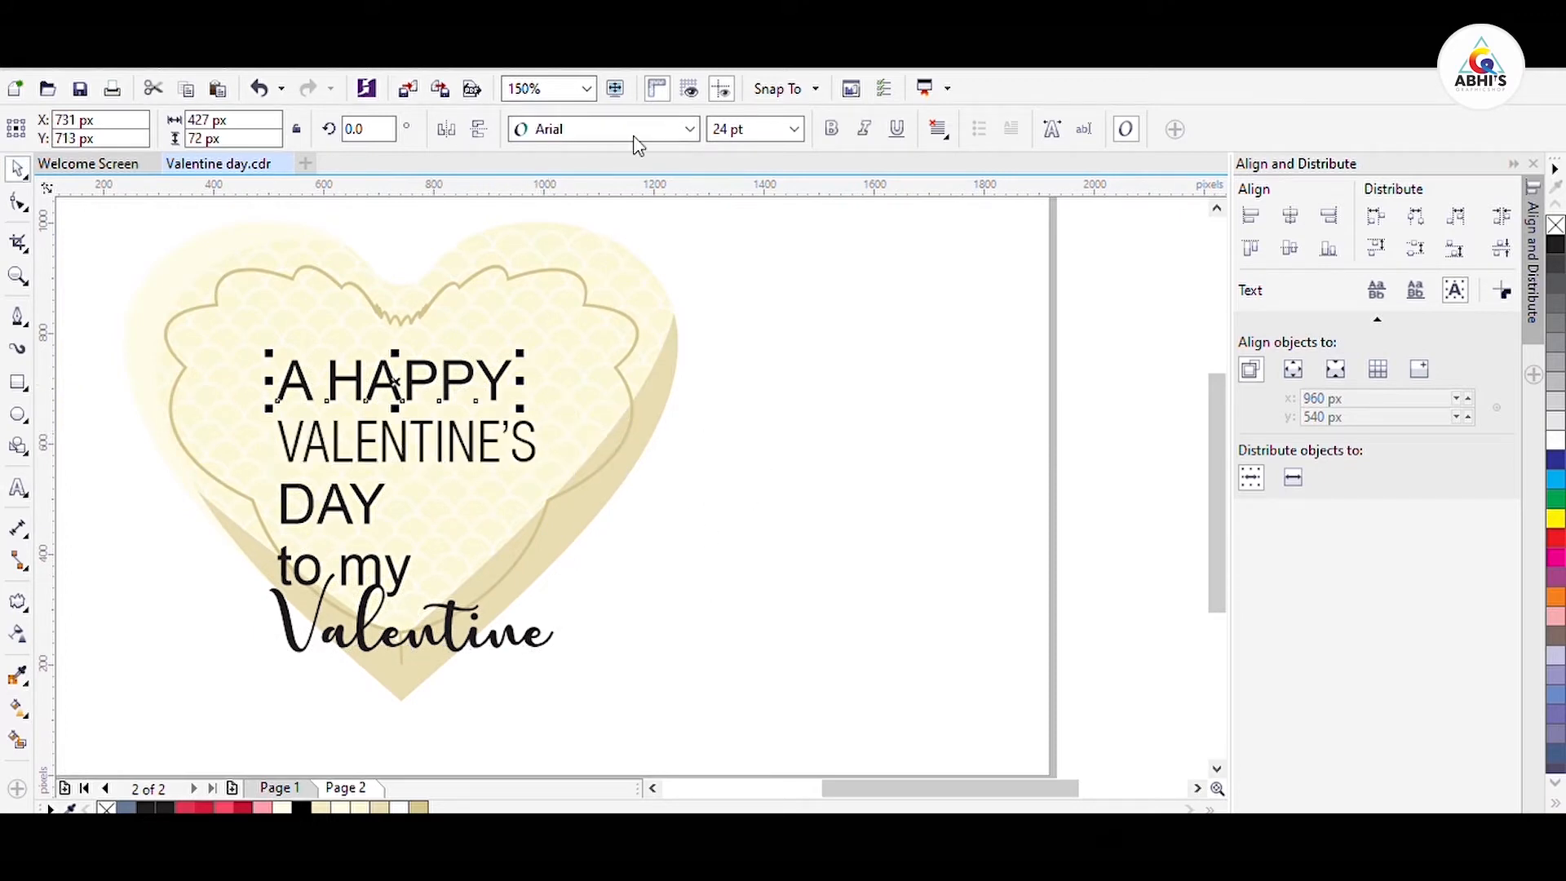
pyautogui.click(636, 129)
pyautogui.write('Helvetica CE')
pyautogui.press('Up')
pyautogui.press('Return')
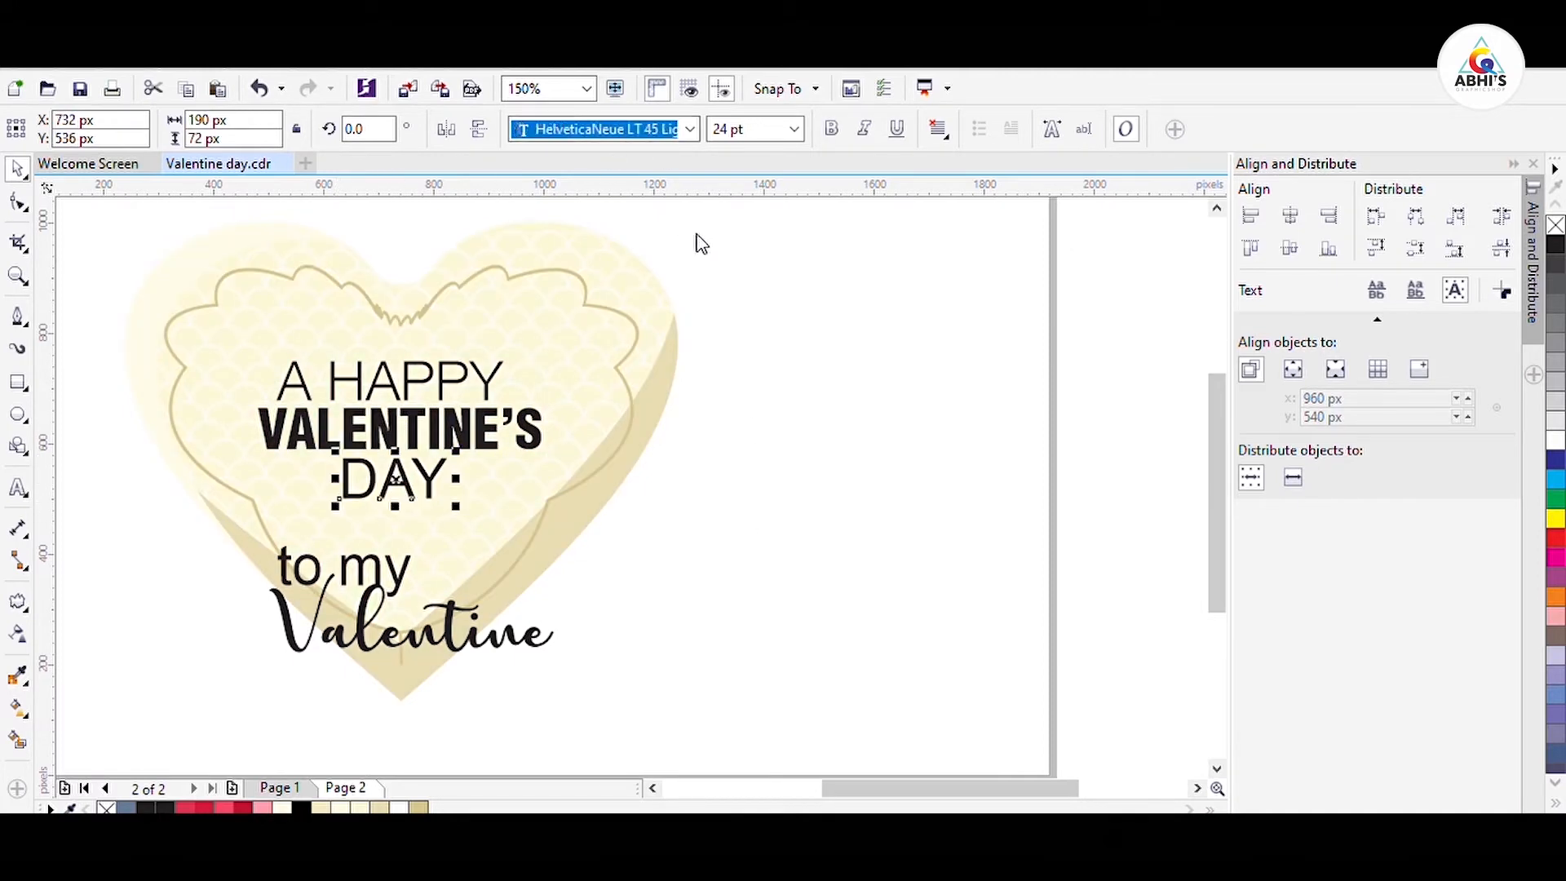
pyautogui.click(507, 359)
pyautogui.press('Return')
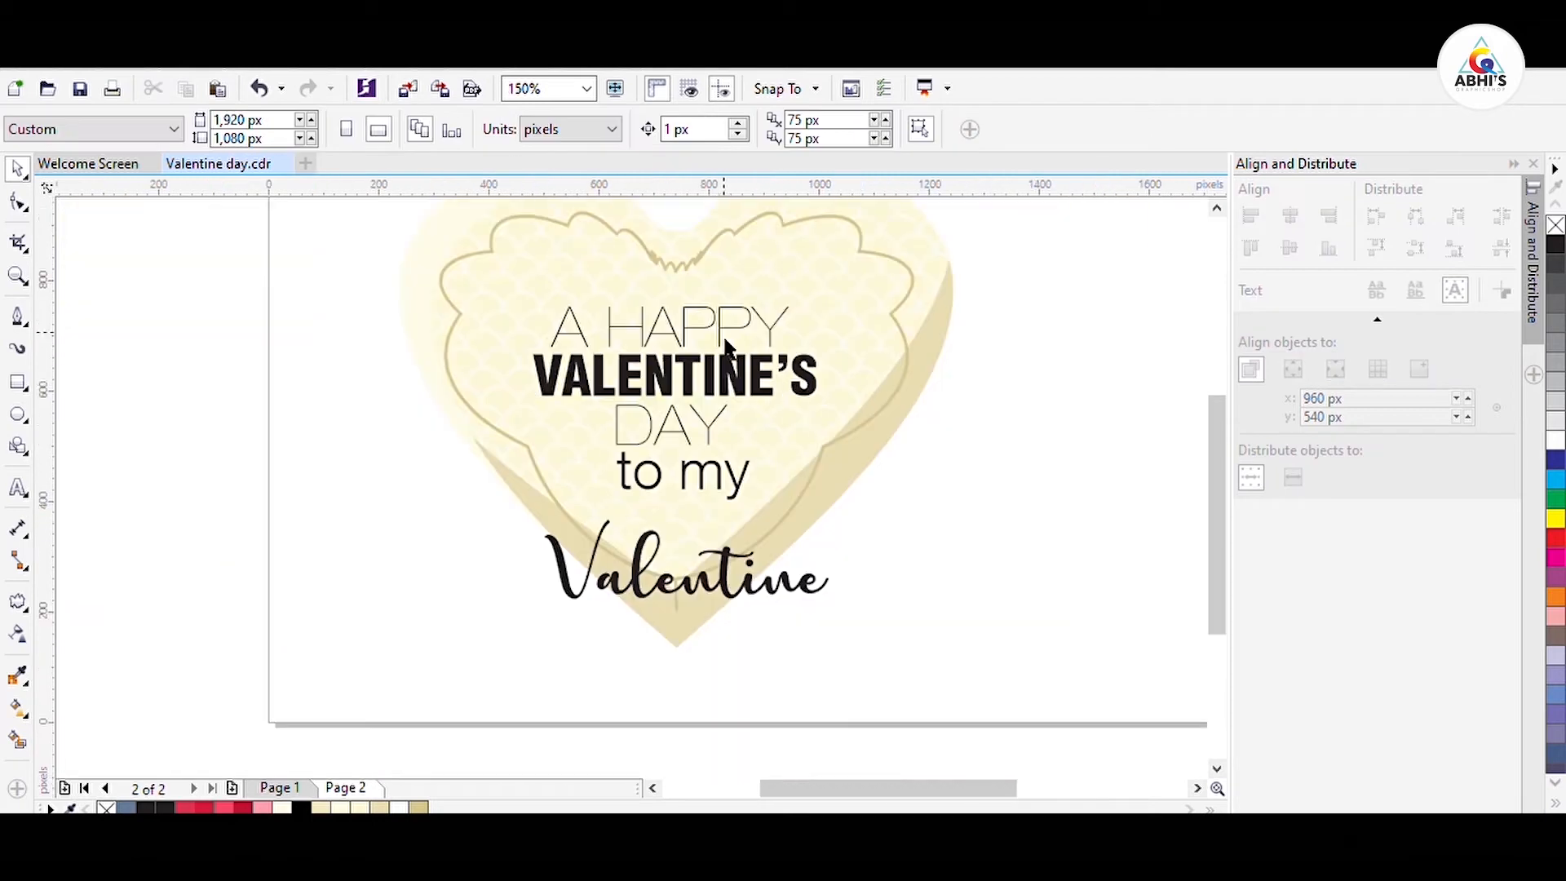
# Step: Tighten the spacing of the upper greeting lines and colour the text dark brown
pyautogui.click(660, 308)
pyautogui.click(667, 363)
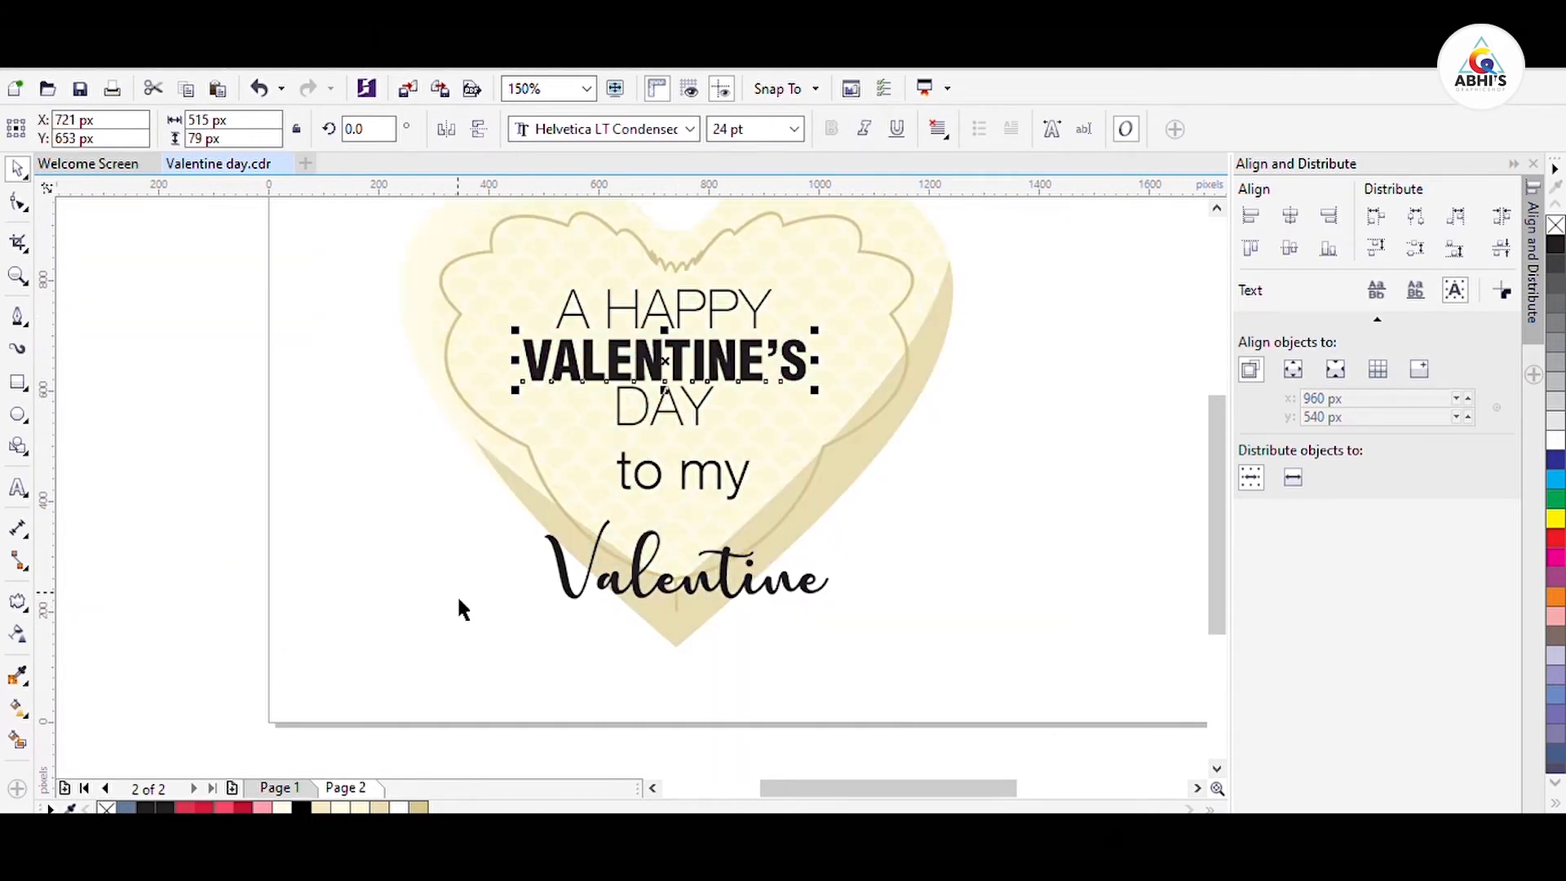
pyautogui.hotkey('ctrl', 'z')
pyautogui.click(430, 808)
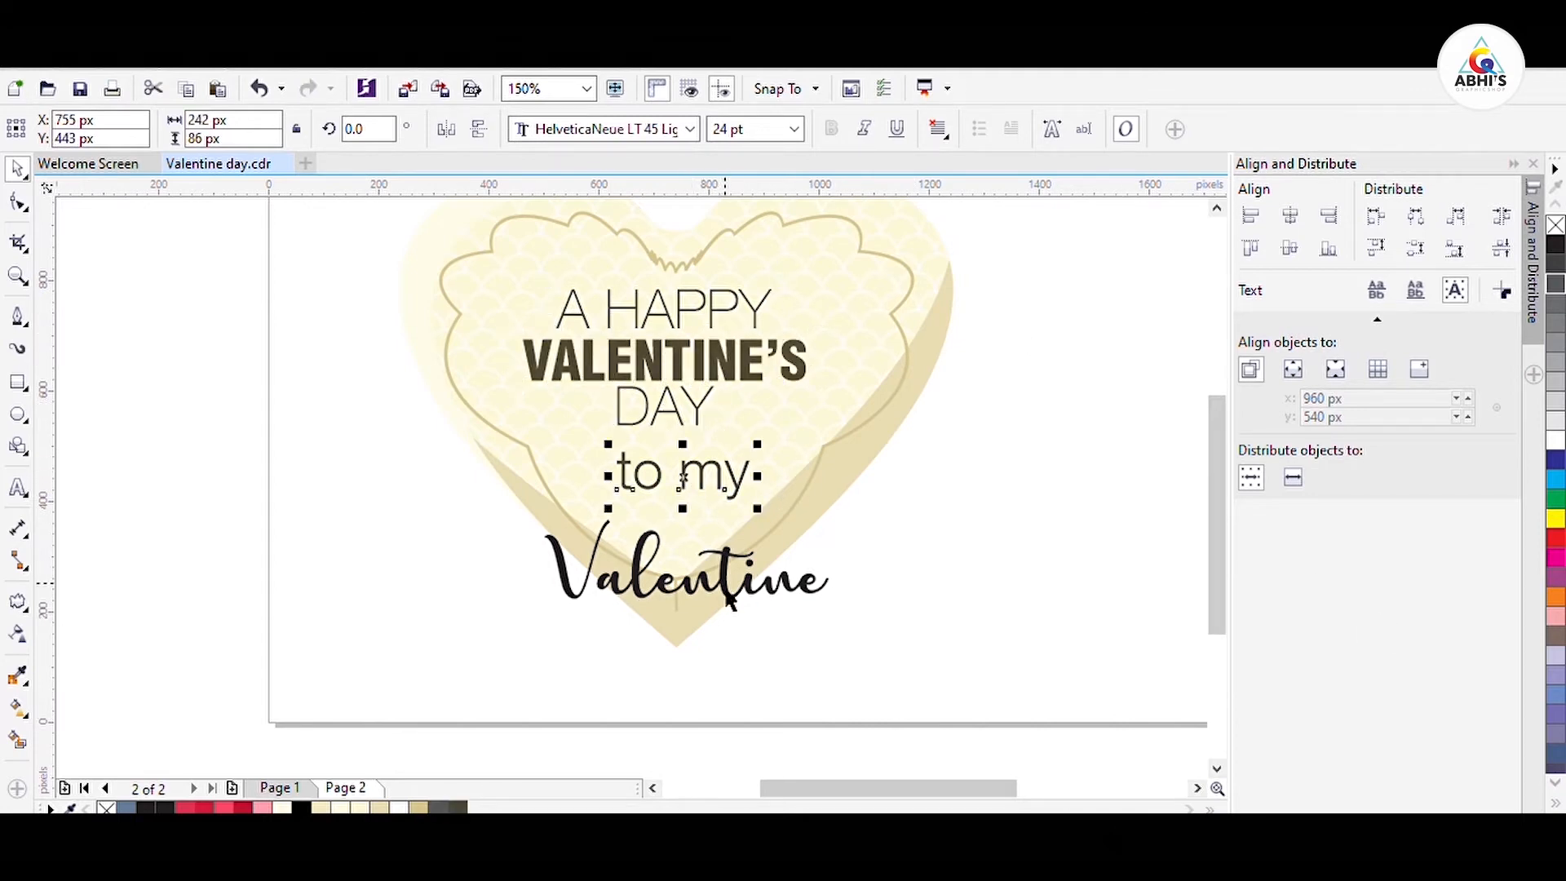
# Step: Tilt and shrink the script "Valentine", place it under "DAY", and set "to my" aside to the right of the heart
pyautogui.click(726, 594)
pyautogui.moveTo(833, 515); pyautogui.dragTo(795, 526)
pyautogui.click(693, 583)
pyautogui.moveTo(718, 582); pyautogui.dragTo(698, 496)
pyautogui.click(698, 495)
pyautogui.moveTo(770, 441); pyautogui.dragTo(949, 494)
pyautogui.moveTo(704, 499); pyautogui.dragTo(714, 493)
pyautogui.moveTo(784, 427)
pyautogui.mouseDown()
pyautogui.moveTo(818, 433)
pyautogui.moveTo(791, 430)
pyautogui.mouseUp()
pyautogui.moveTo(708, 486); pyautogui.dragTo(711, 498)
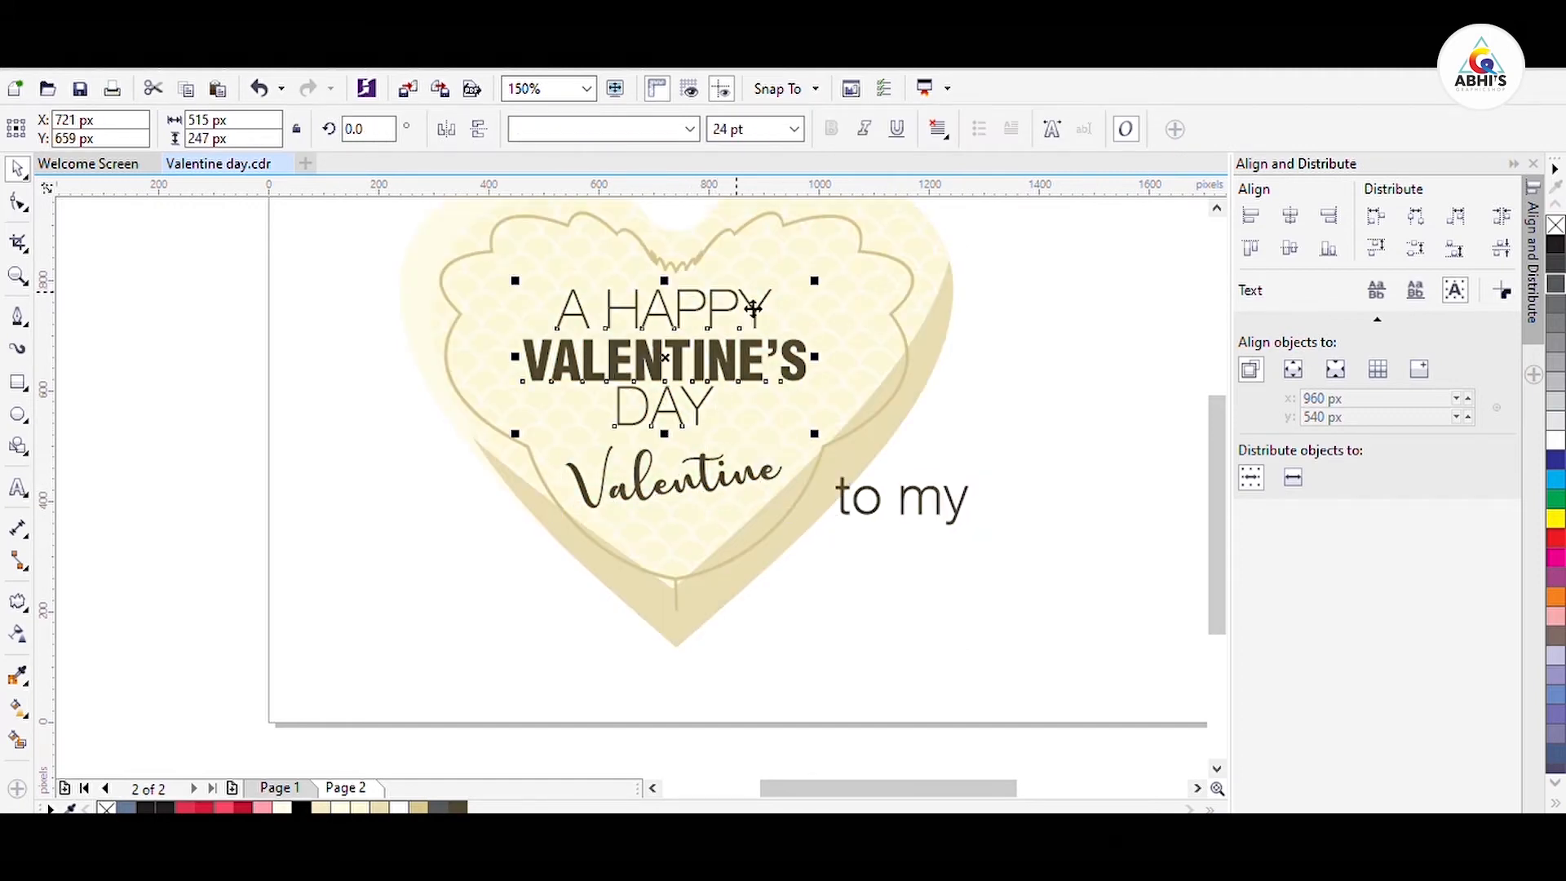
# Step: Shrink the three upper greeting lines slightly and centre them above "Valentine"
pyautogui.moveTo(753, 308); pyautogui.dragTo(766, 311)
pyautogui.click(759, 481)
pyautogui.press('Escape')
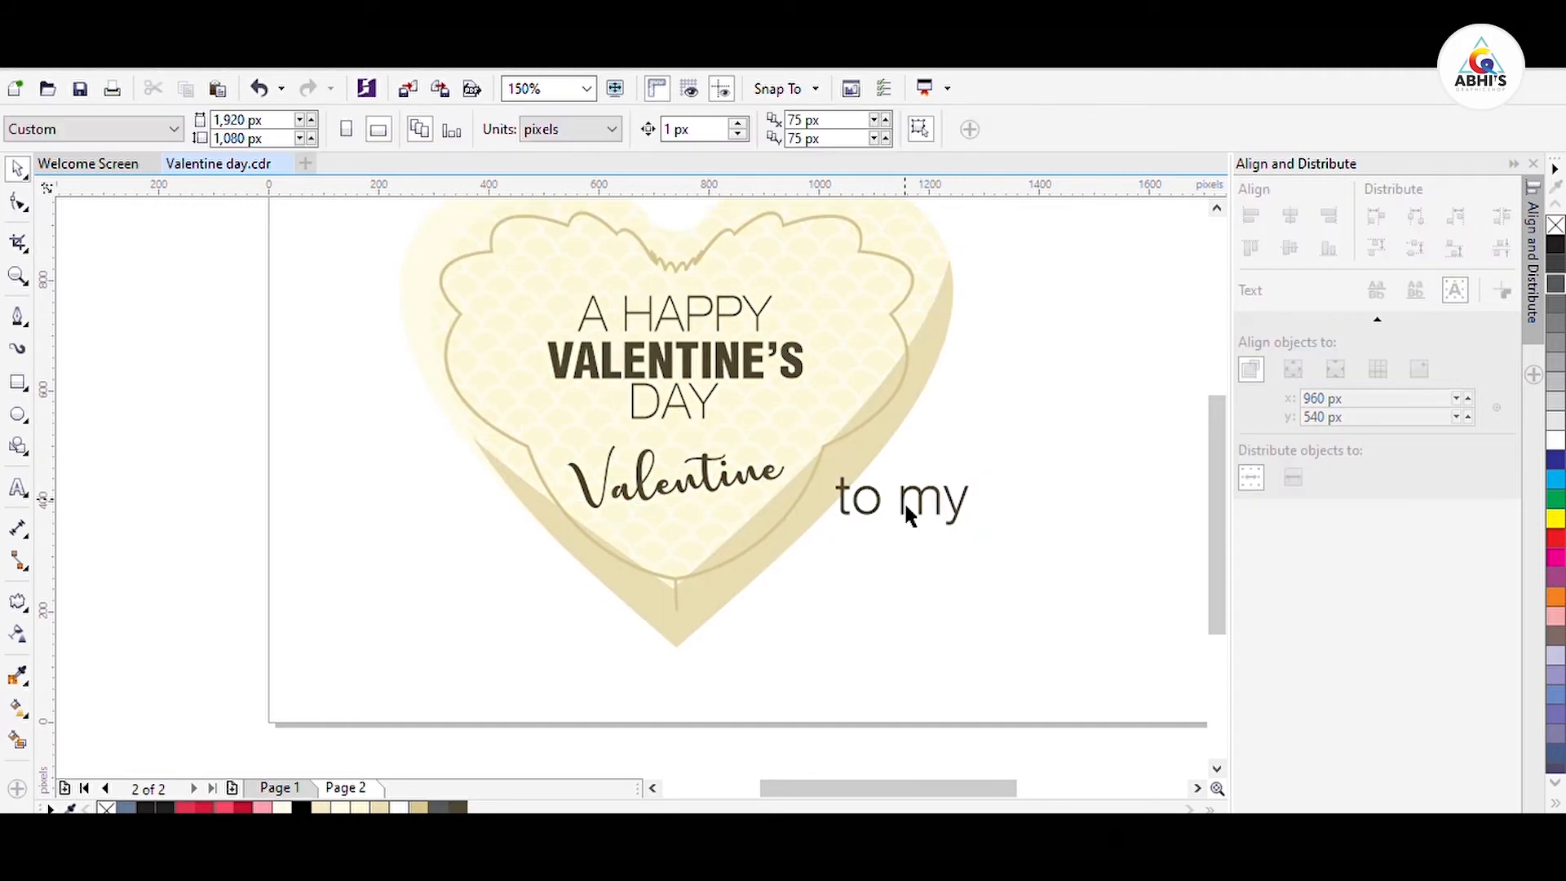
# Step: Turn "to my" into small tilted brush script above "Valentine", and colour "Valentine" crimson and enlarge it slightly
pyautogui.click(904, 501)
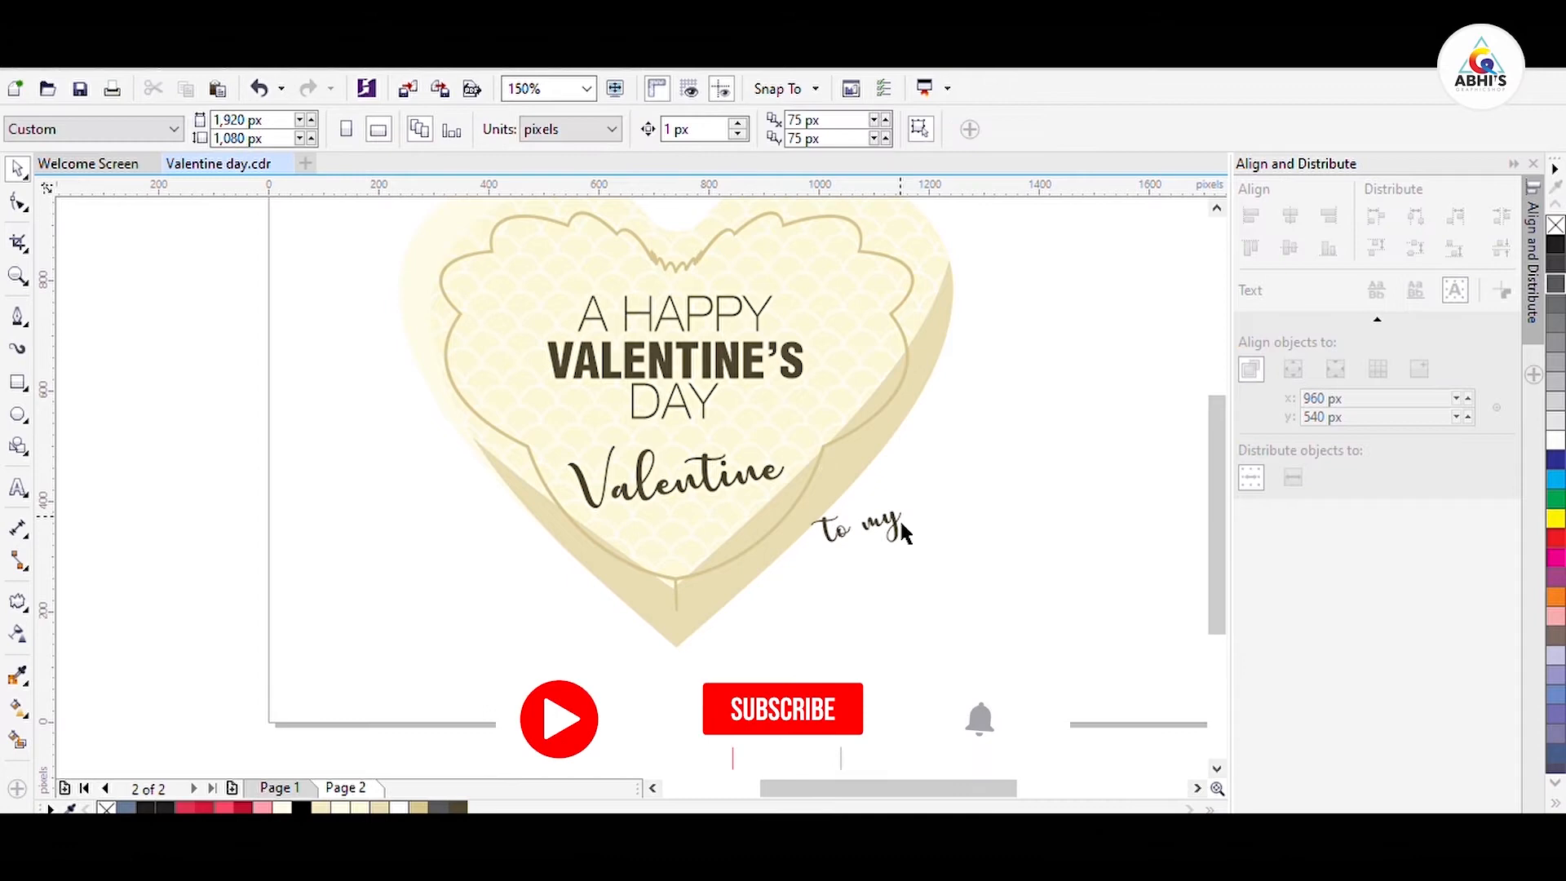
pyautogui.moveTo(898, 518); pyautogui.dragTo(685, 451)
pyautogui.moveTo(716, 491); pyautogui.dragTo(706, 494)
pyautogui.click(681, 448)
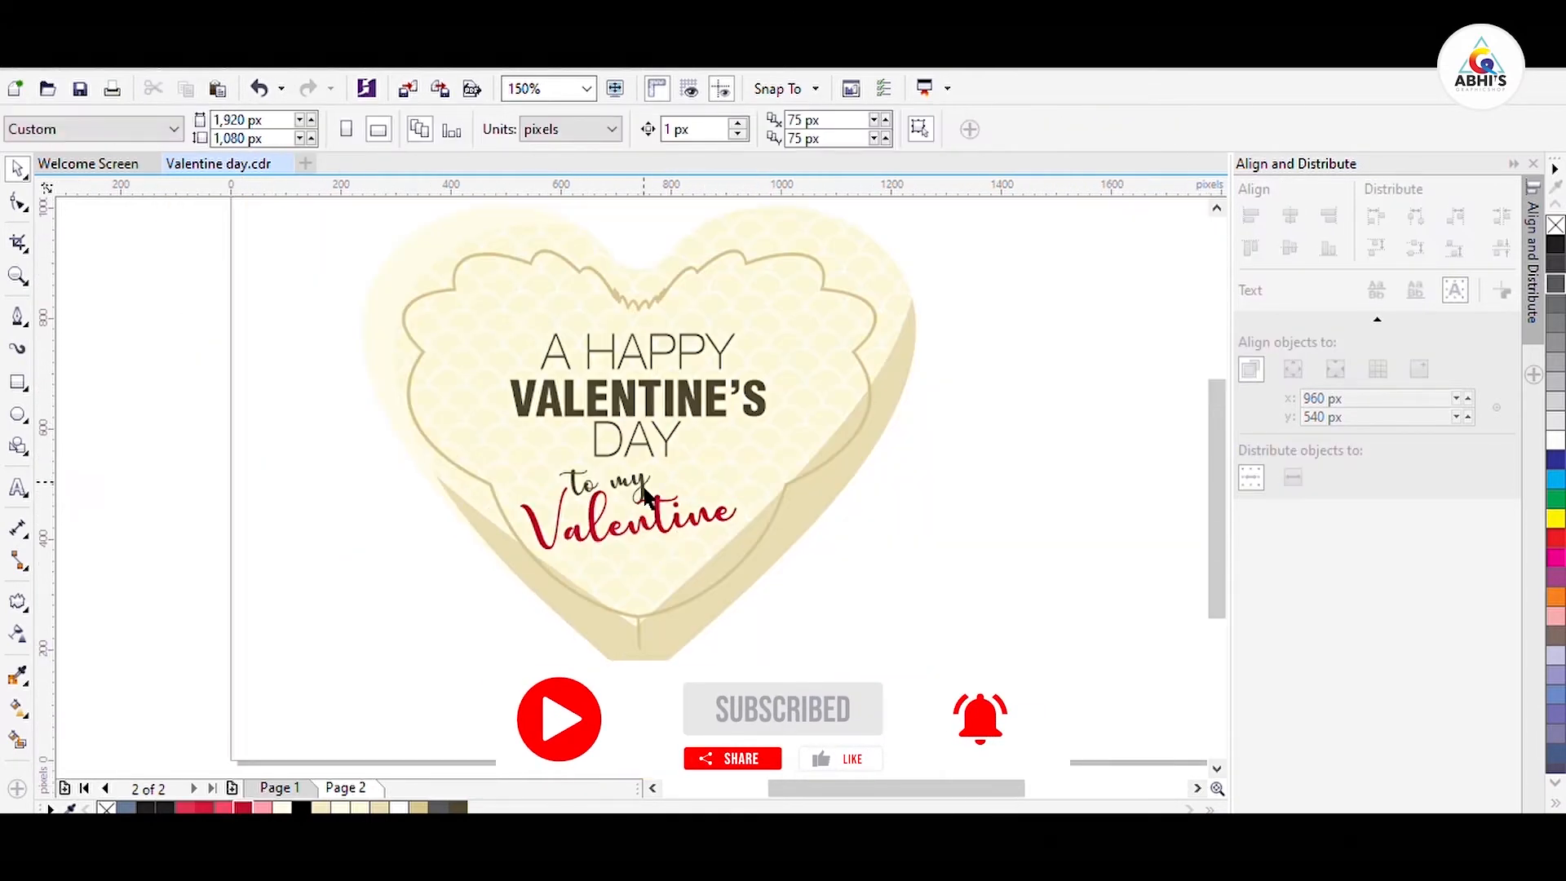
pyautogui.moveTo(647, 520); pyautogui.dragTo(647, 514)
pyautogui.moveTo(751, 495); pyautogui.dragTo(762, 487)
pyautogui.press('Escape')
# Step: Copy the complete heart artwork with its text from page 2 onto page 1 over the envelope
pyautogui.click(411, 314)
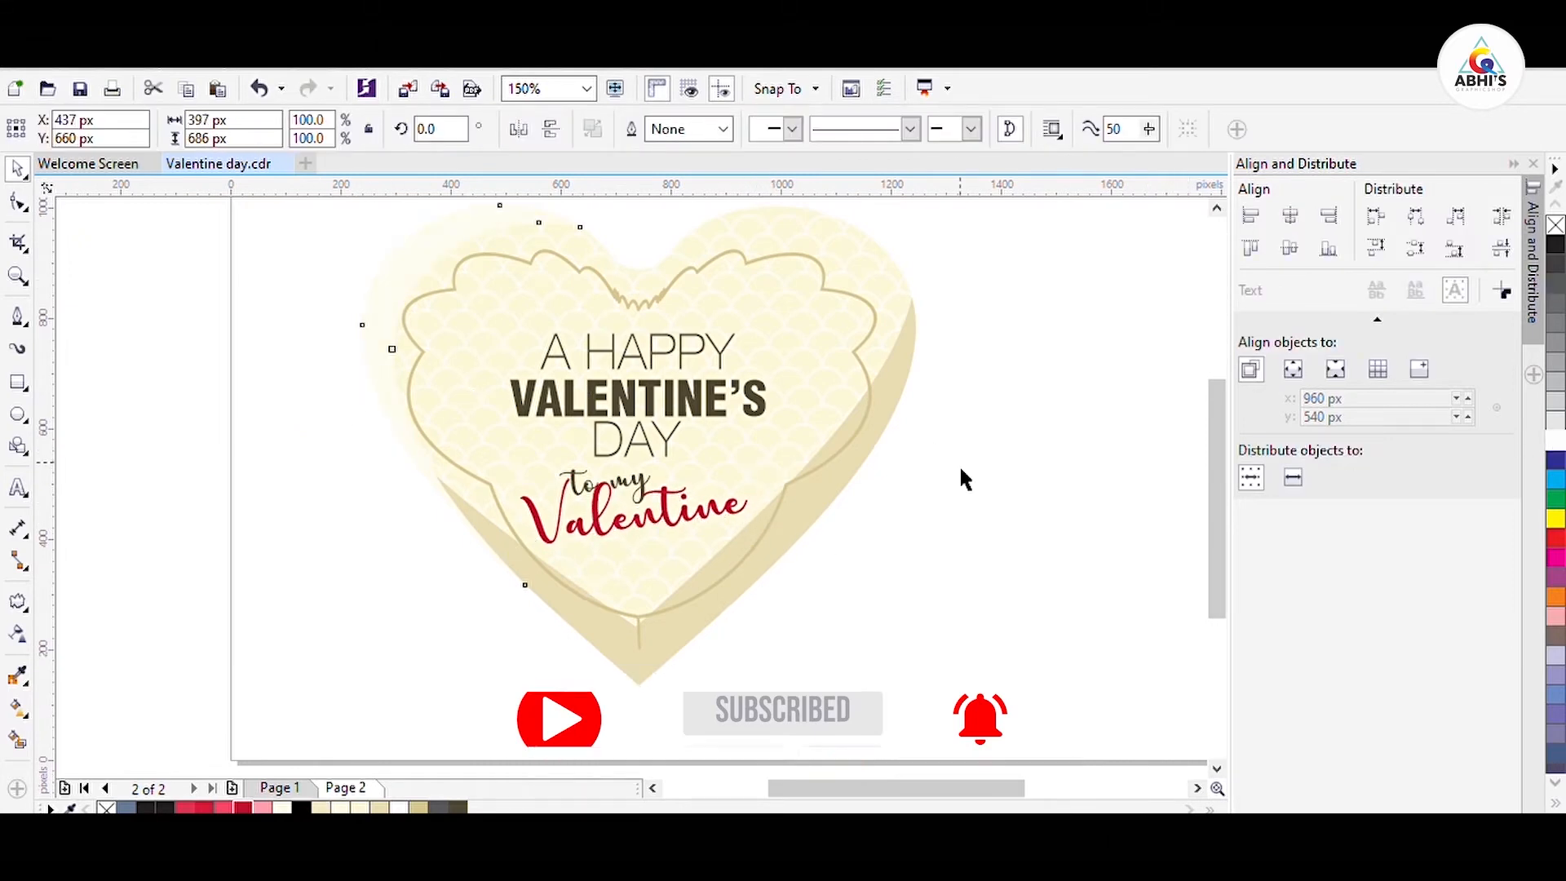
pyautogui.press('F3')
pyautogui.hotkey('ctrl', 'a')
pyautogui.click(280, 788)
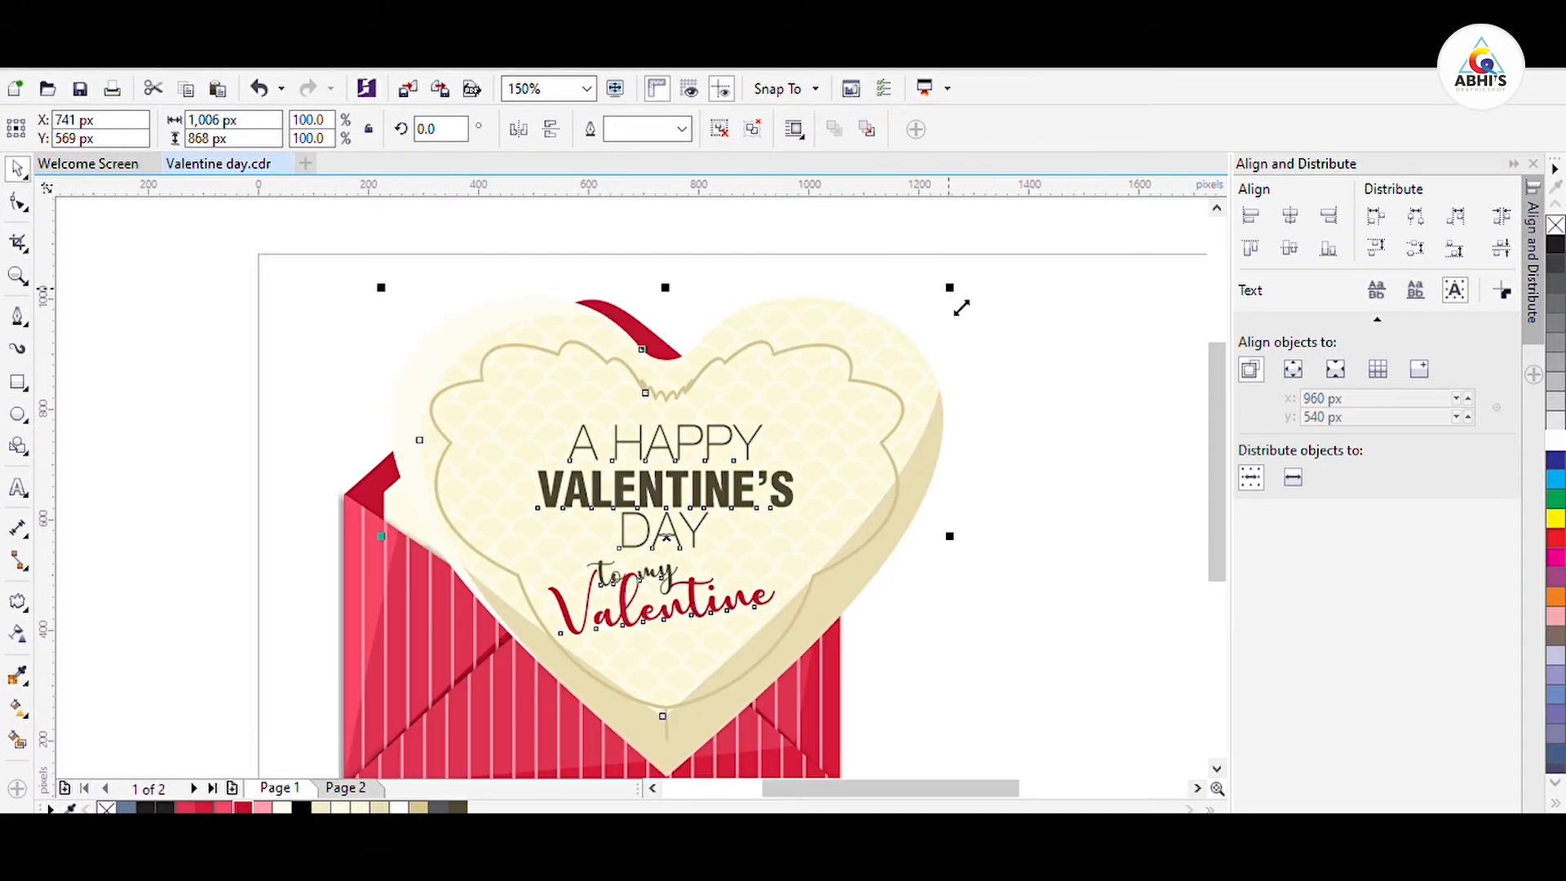
# Step: Scale the heart card down, rotate it about 9°, and tuck it into the envelope behind the striped front flaps
pyautogui.click(874, 364)
pyautogui.moveTo(942, 288); pyautogui.dragTo(832, 318)
pyautogui.click(678, 361)
pyautogui.moveTo(716, 411); pyautogui.dragTo(682, 436)
pyautogui.hotkey('ctrl', 'pagedown')
pyautogui.hotkey('ctrl', 'pagedown')
pyautogui.click(844, 369)
pyautogui.click(657, 343)
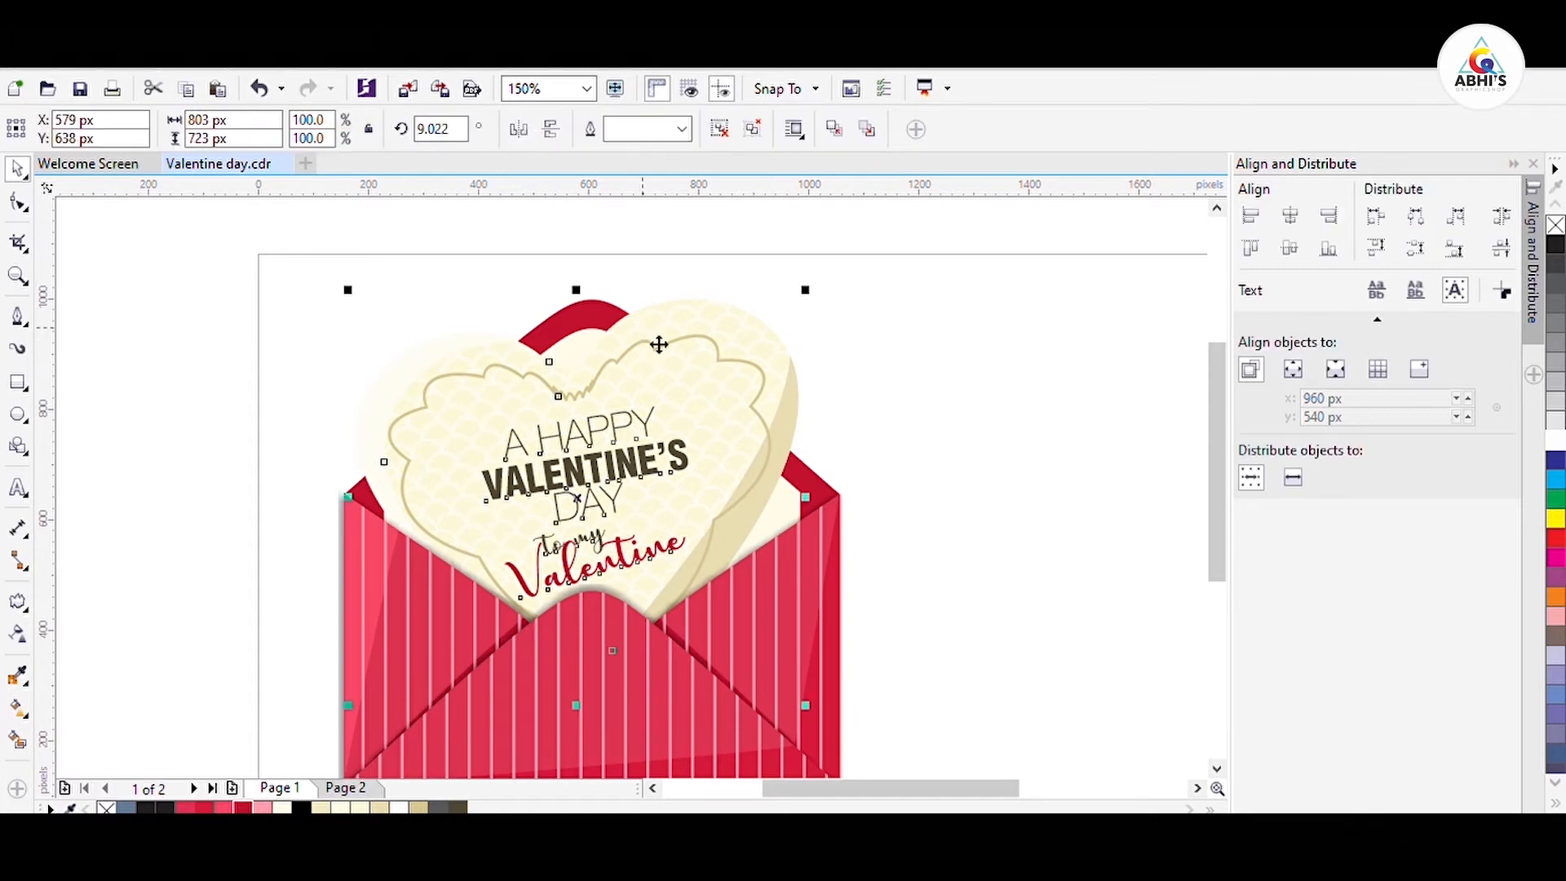
# Step: Add a drop shadow with a feathering of 5 around the heart card
pyautogui.click(17, 602)
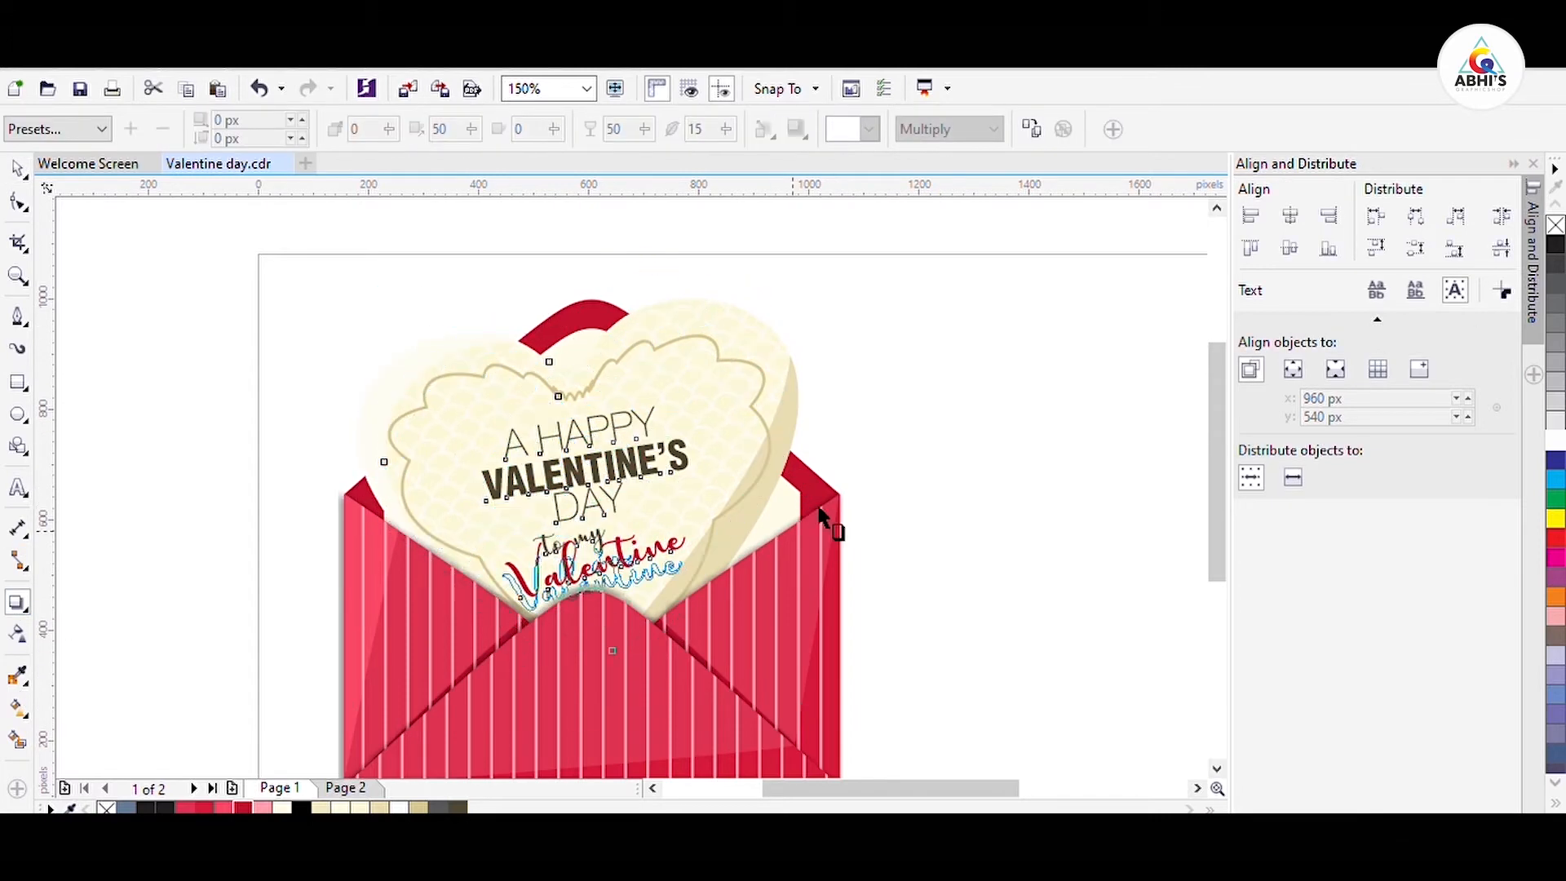
pyautogui.moveTo(794, 506)
pyautogui.mouseDown()
pyautogui.moveTo(870, 514)
pyautogui.moveTo(849, 525)
pyautogui.moveTo(788, 503)
pyautogui.mouseUp()
pyautogui.write('5')
pyautogui.press('Return')
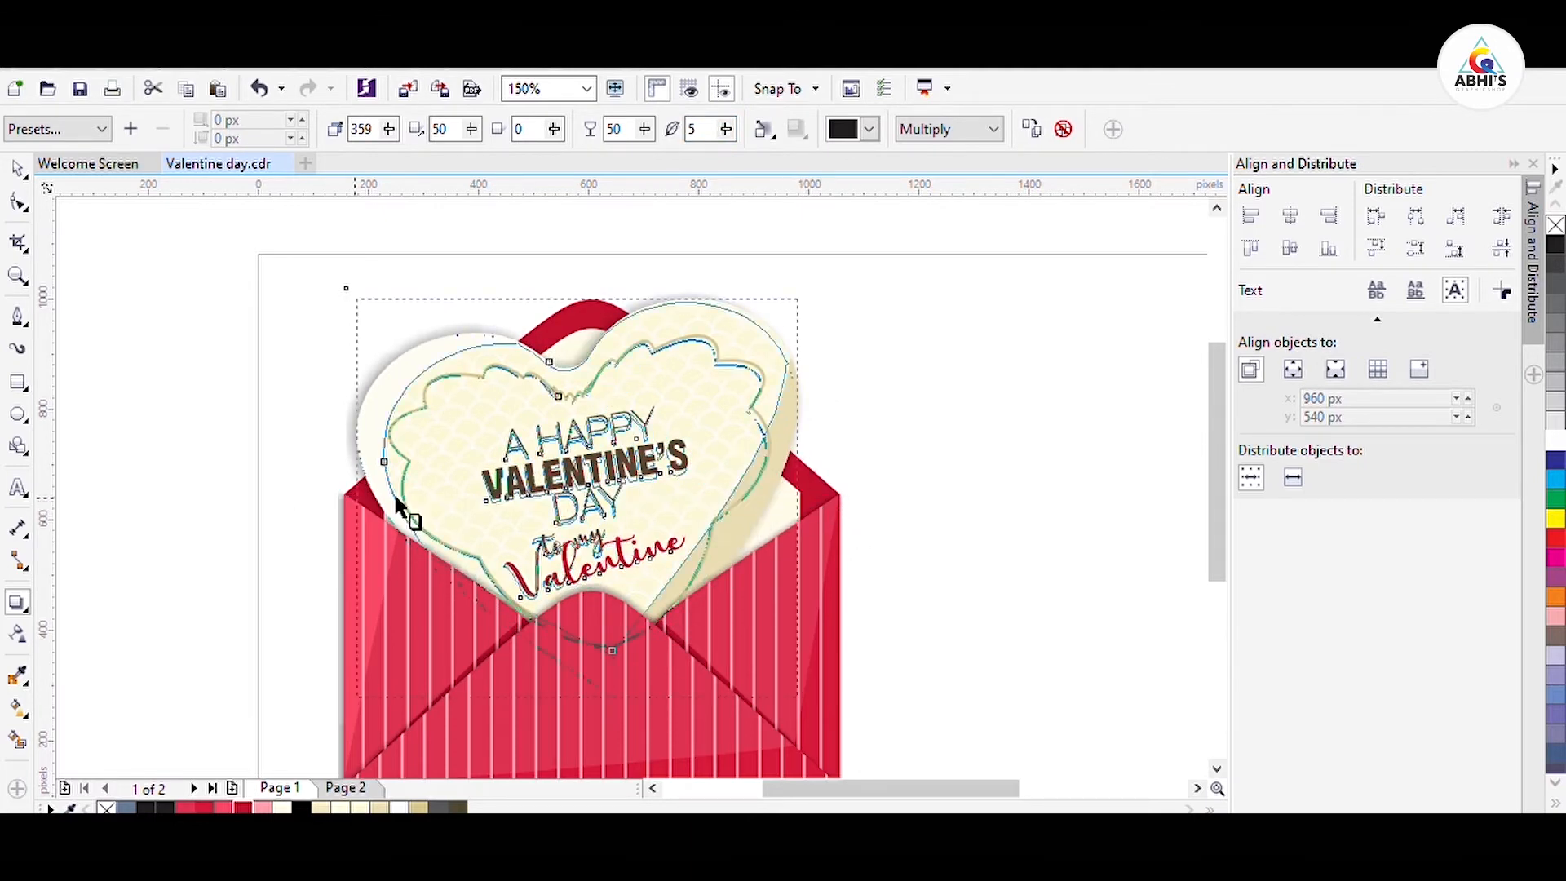
pyautogui.click(850, 516)
pyautogui.click(759, 447)
pyautogui.moveTo(513, 468); pyautogui.dragTo(576, 456)
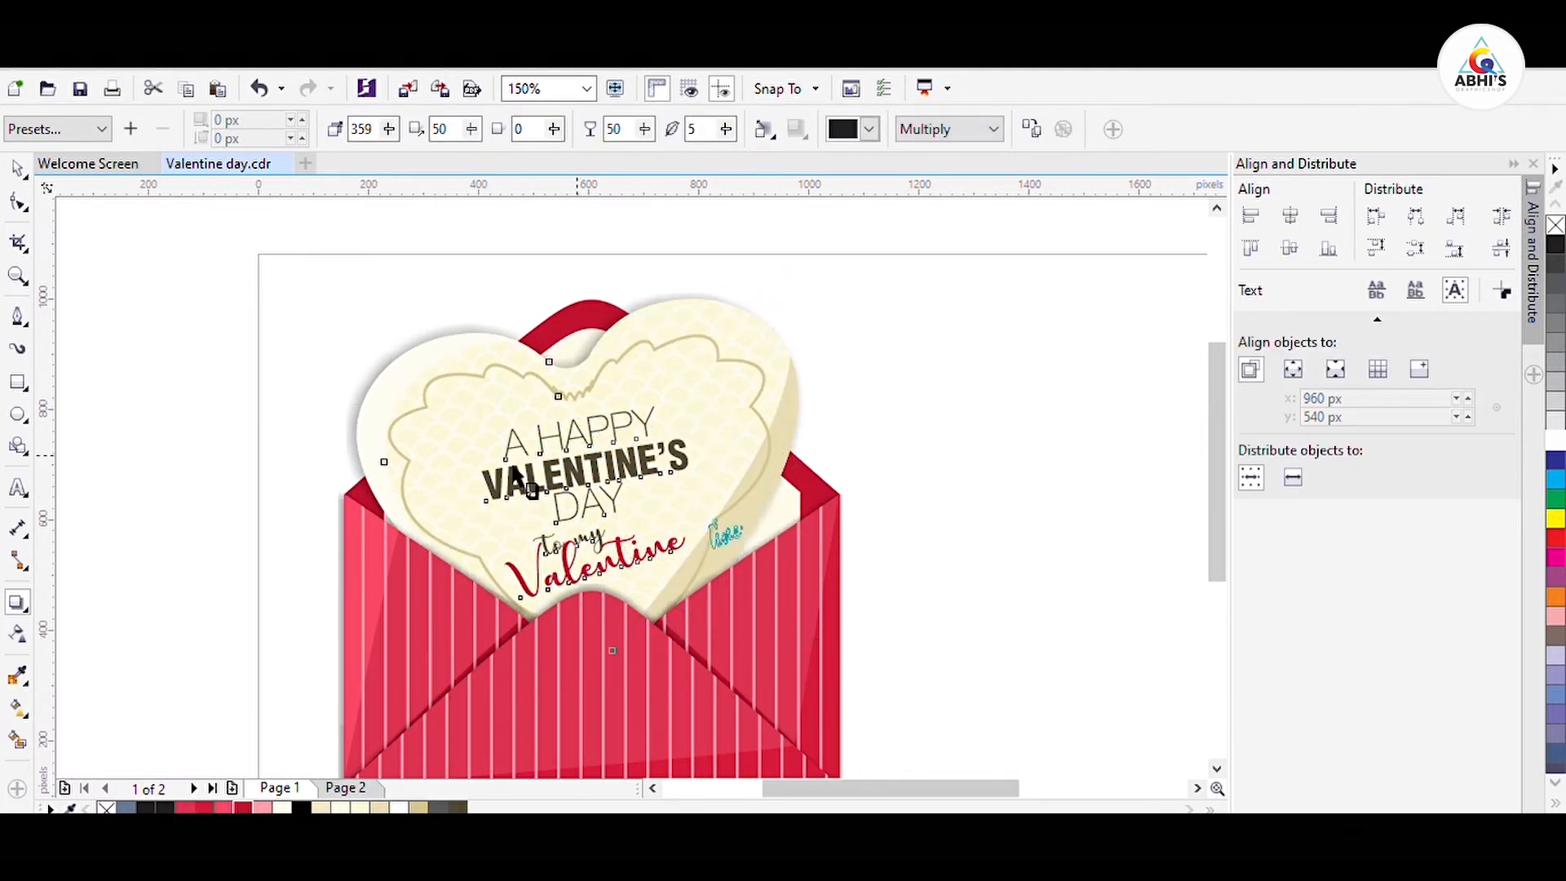
pyautogui.moveTo(405, 483); pyautogui.dragTo(376, 478)
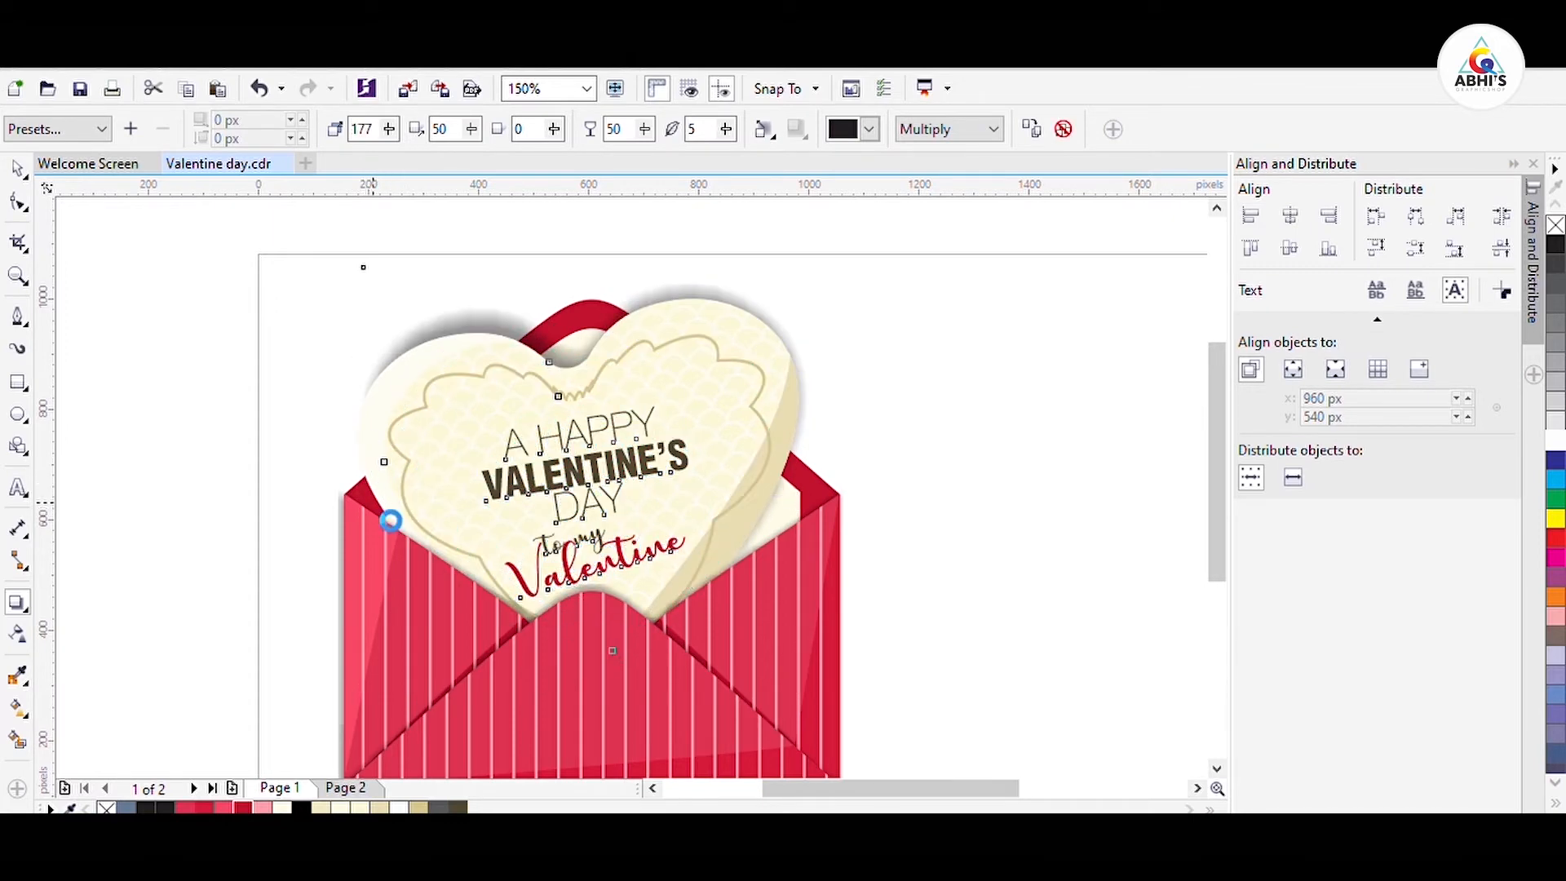
pyautogui.press('space')
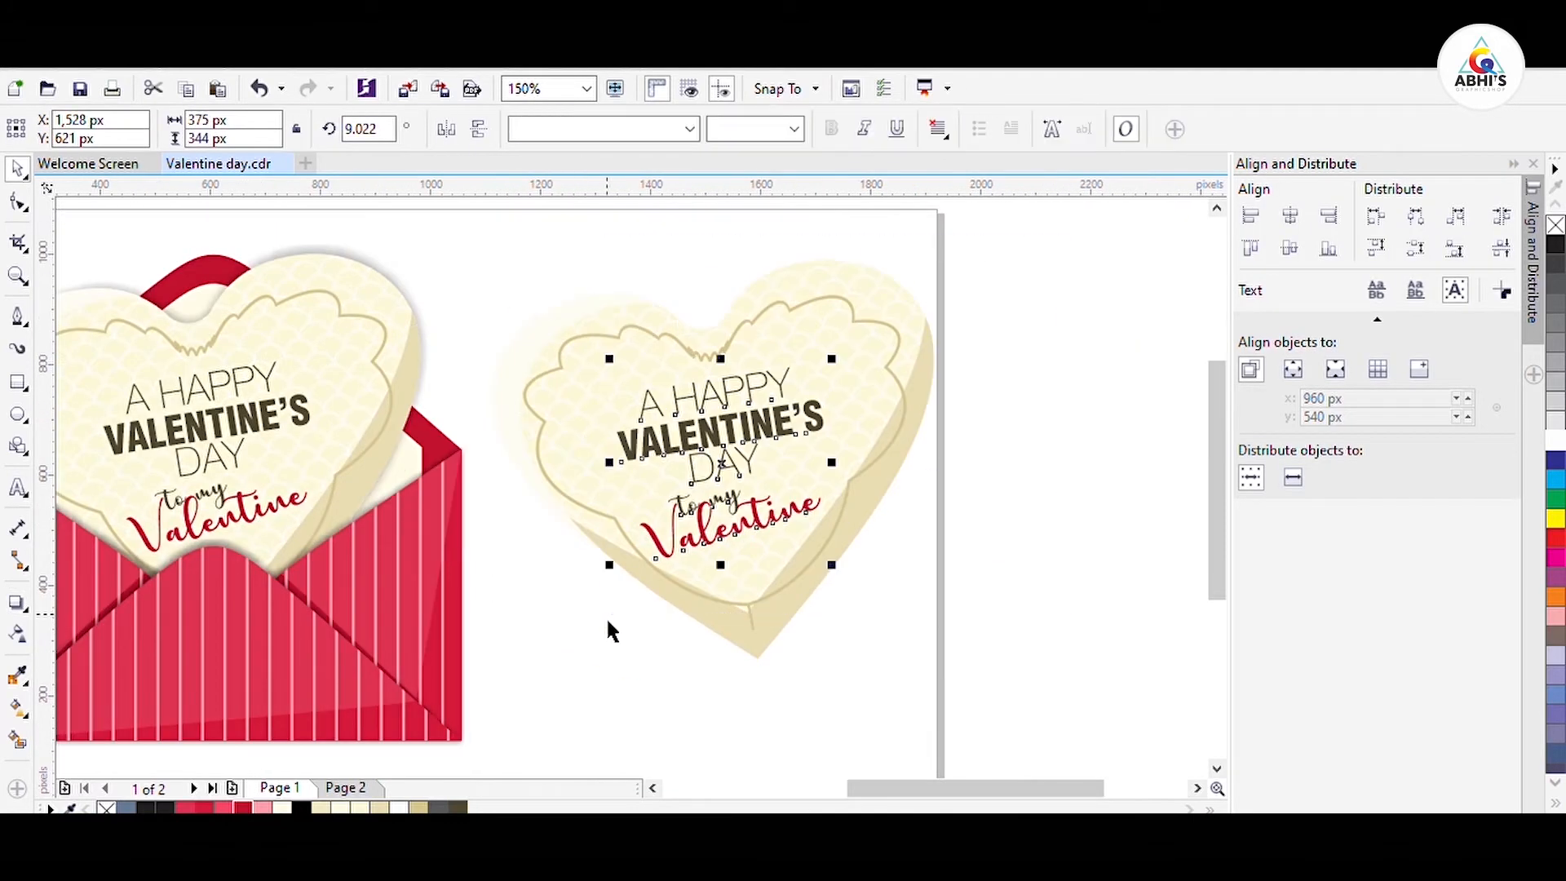
# Step: Strip the text, scalloped outline, shading and pattern from the heart copy beside the envelope and set its rotation to 0
pyautogui.press('Delete')
pyautogui.click(762, 532)
pyautogui.doubleClick(435, 129)
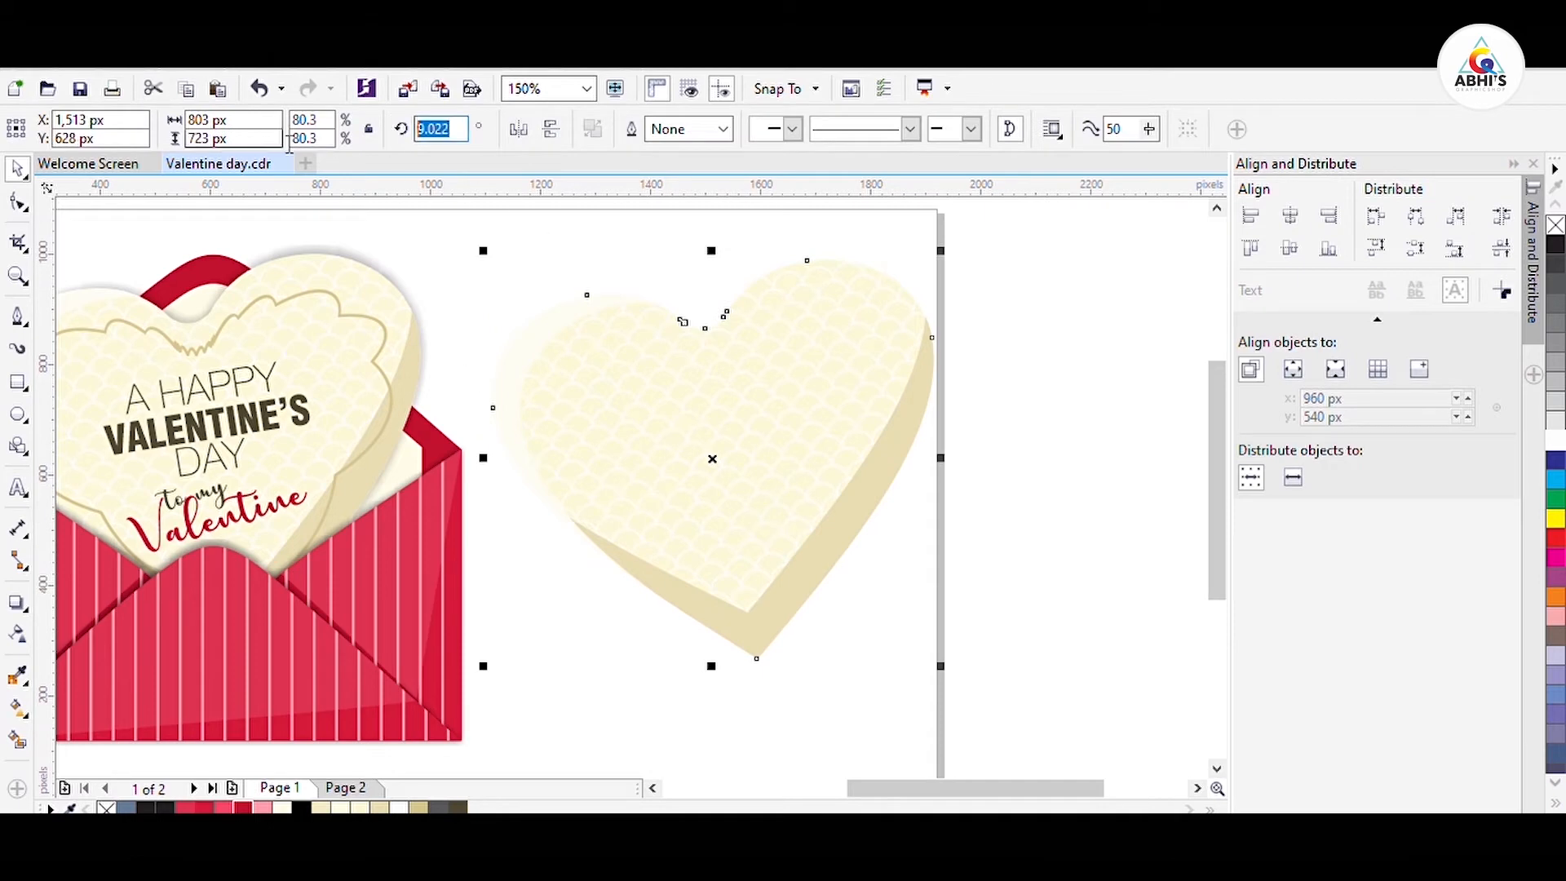
pyautogui.write('0')
pyautogui.press('Return')
pyautogui.click(760, 634)
pyautogui.press('Delete')
pyautogui.click(532, 336)
pyautogui.click(723, 384)
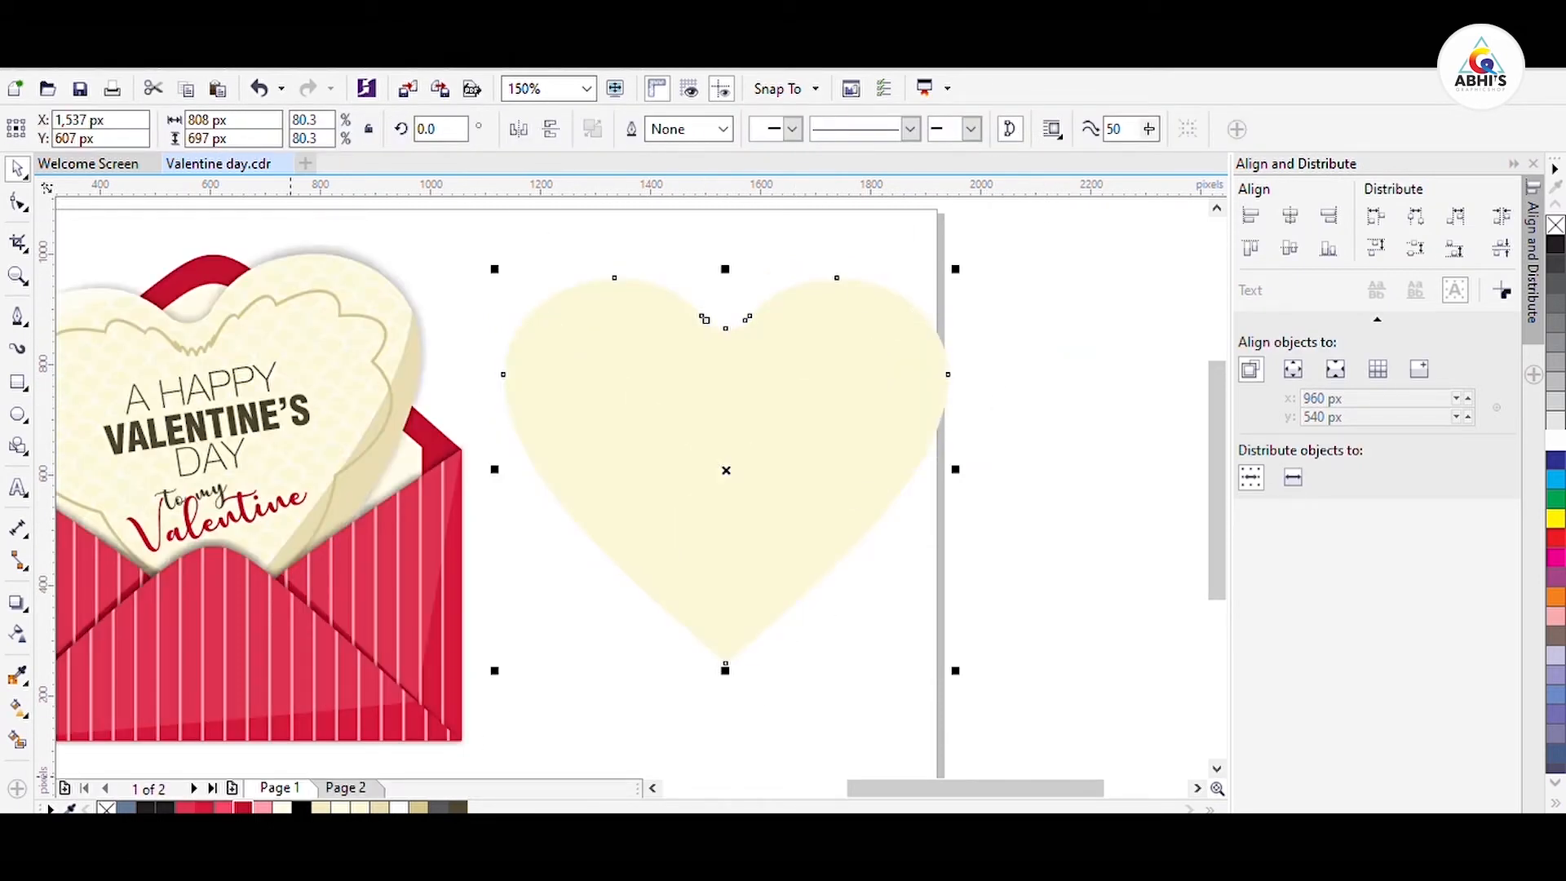
# Step: Fill the plain heart copy with the envelope's light red, trying neighbouring reds and black
pyautogui.click(198, 807)
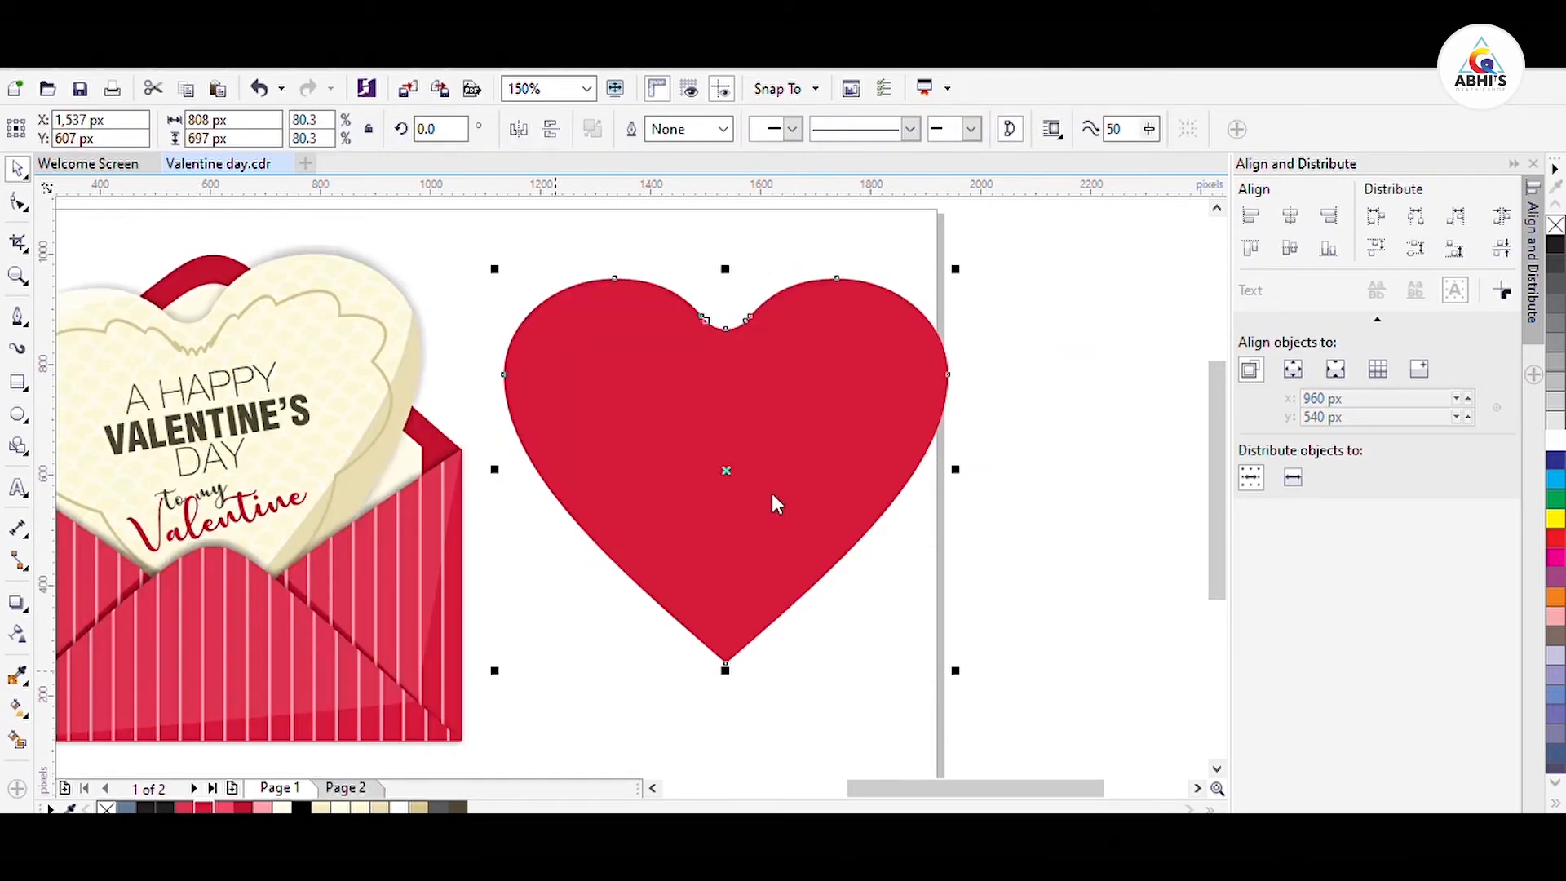
pyautogui.click(1555, 244)
pyautogui.click(186, 806)
pyautogui.click(1118, 616)
pyautogui.click(751, 468)
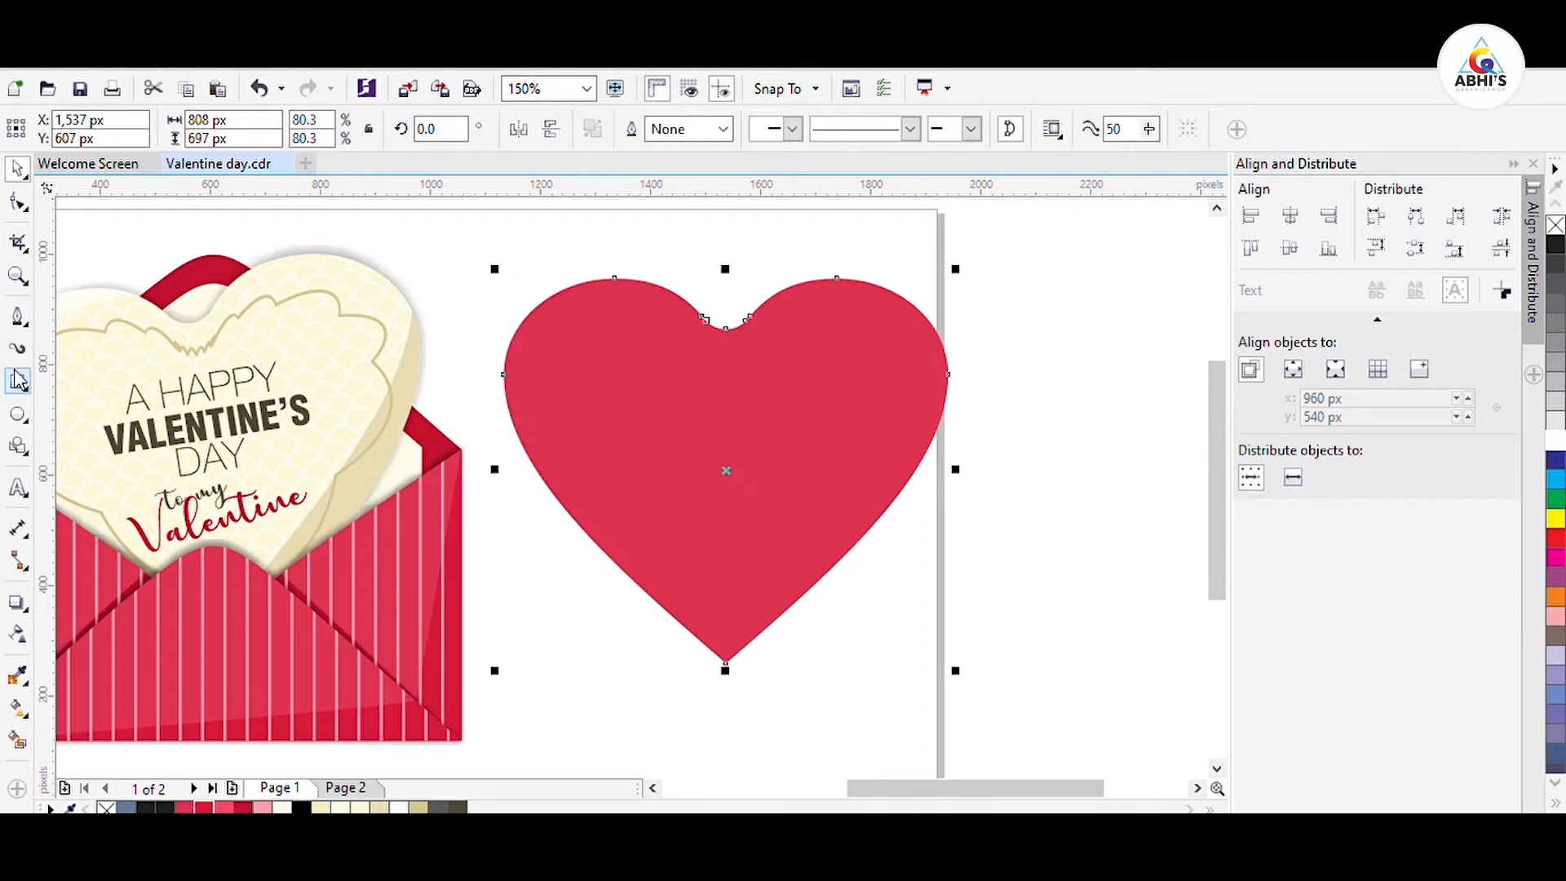
# Step: Draw a rectangle over the lower part of the red heart and set its width to 808 px
pyautogui.click(18, 380)
pyautogui.moveTo(525, 480); pyautogui.dragTo(617, 602)
pyautogui.doubleClick(205, 120)
pyautogui.write('808')
pyautogui.press('Return')
# Step: Centre the rectangle on the red heart and stretch it to about 743 px high so it encloses the heart
pyautogui.click(18, 169)
pyautogui.keyDown('shift'); pyautogui.click(739, 445); pyautogui.keyUp('shift')
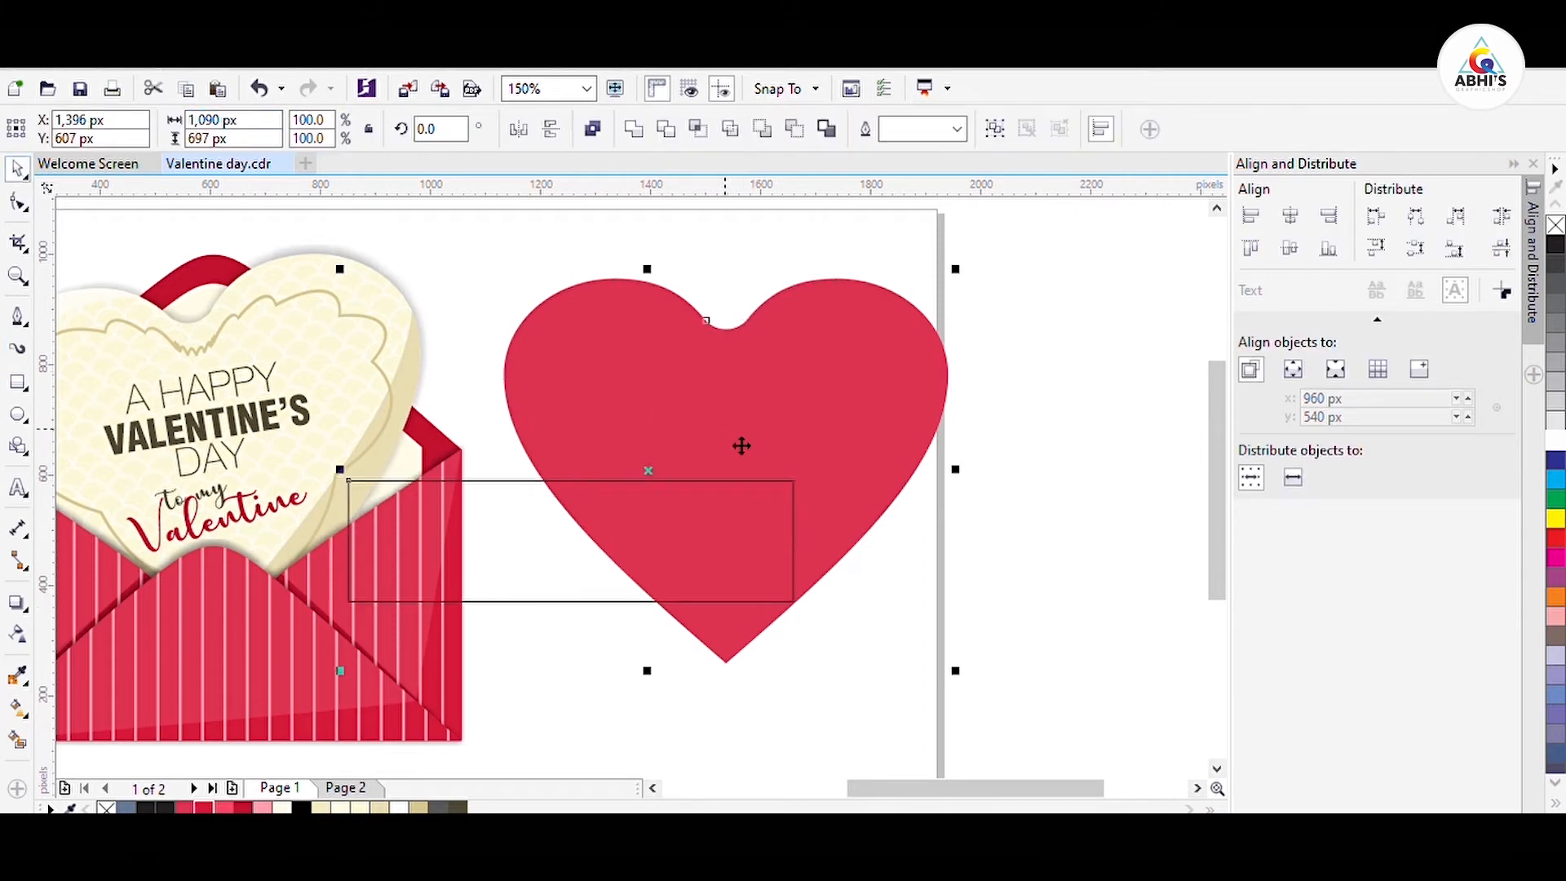
pyautogui.press('c')
pyautogui.press('e')
pyautogui.keyDown('shift'); pyautogui.click(744, 438); pyautogui.keyUp('shift')
pyautogui.moveTo(725, 401); pyautogui.dragTo(725, 257)
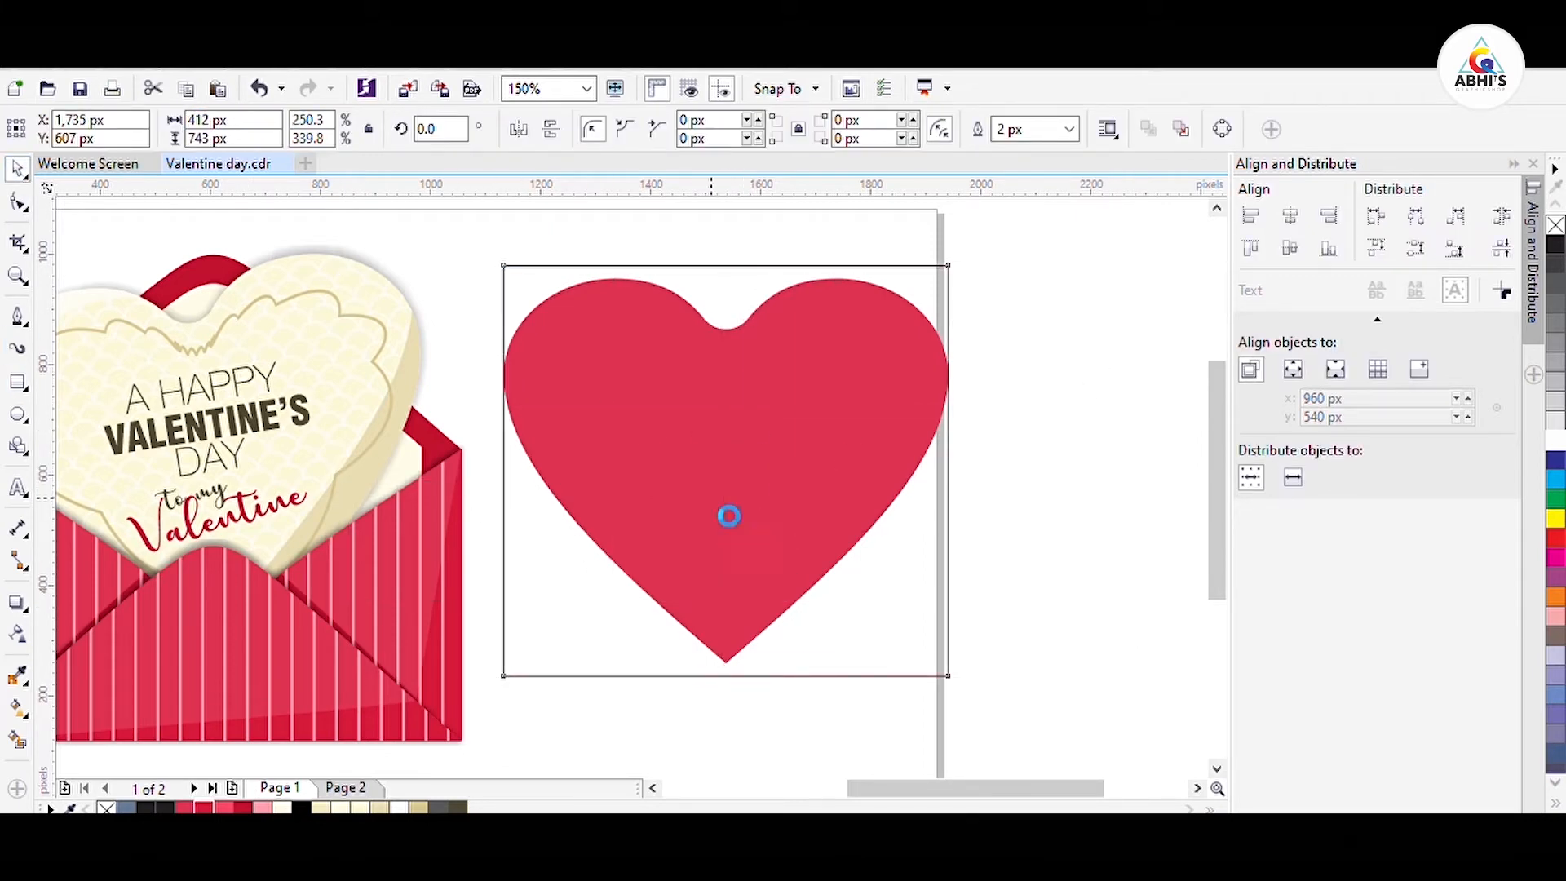
# Step: Make a 404 px wide copy of the rectangle over the heart's right half and delete the full-width rectangle
pyautogui.hotkey('ctrl', 'c')
pyautogui.hotkey('ctrl', 'v')
pyautogui.doubleClick(205, 120)
pyautogui.write('404')
pyautogui.press('Return')
pyautogui.keyDown('shift'); pyautogui.click(523, 587); pyautogui.keyUp('shift')
pyautogui.press('l')
pyautogui.keyDown('shift'); pyautogui.click(586, 593); pyautogui.keyUp('shift')
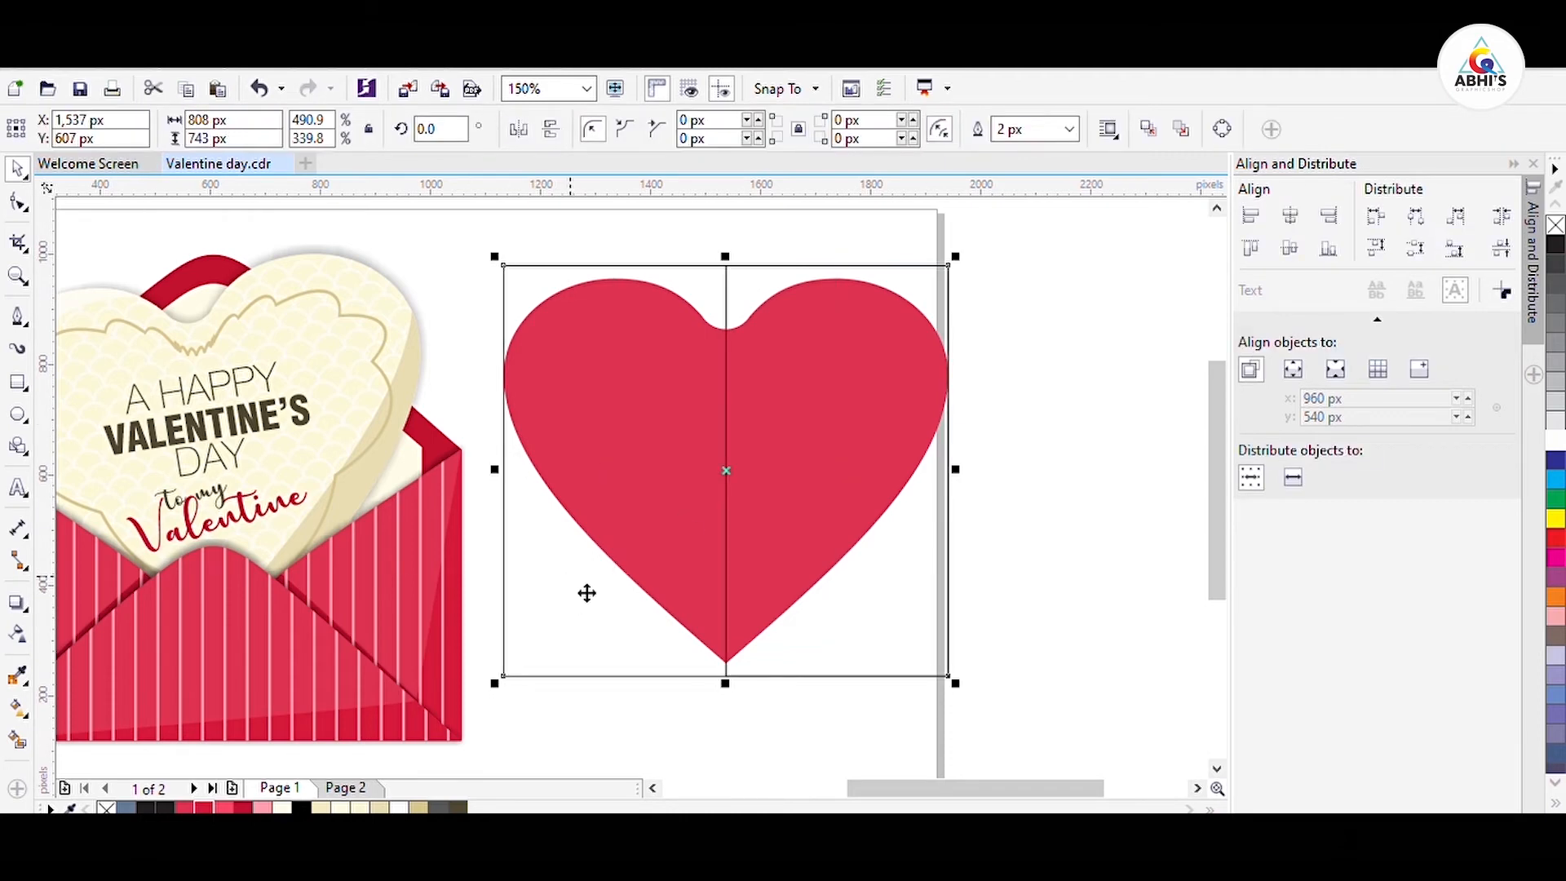
pyautogui.press('Delete')
# Step: Fill the half-width rectangle crimson without an outline and clip it inside the right half of the heart
pyautogui.click(837, 648)
pyautogui.click(243, 807)
pyautogui.rightClick(106, 807)
pyautogui.hotkey('ctrl', 'z')
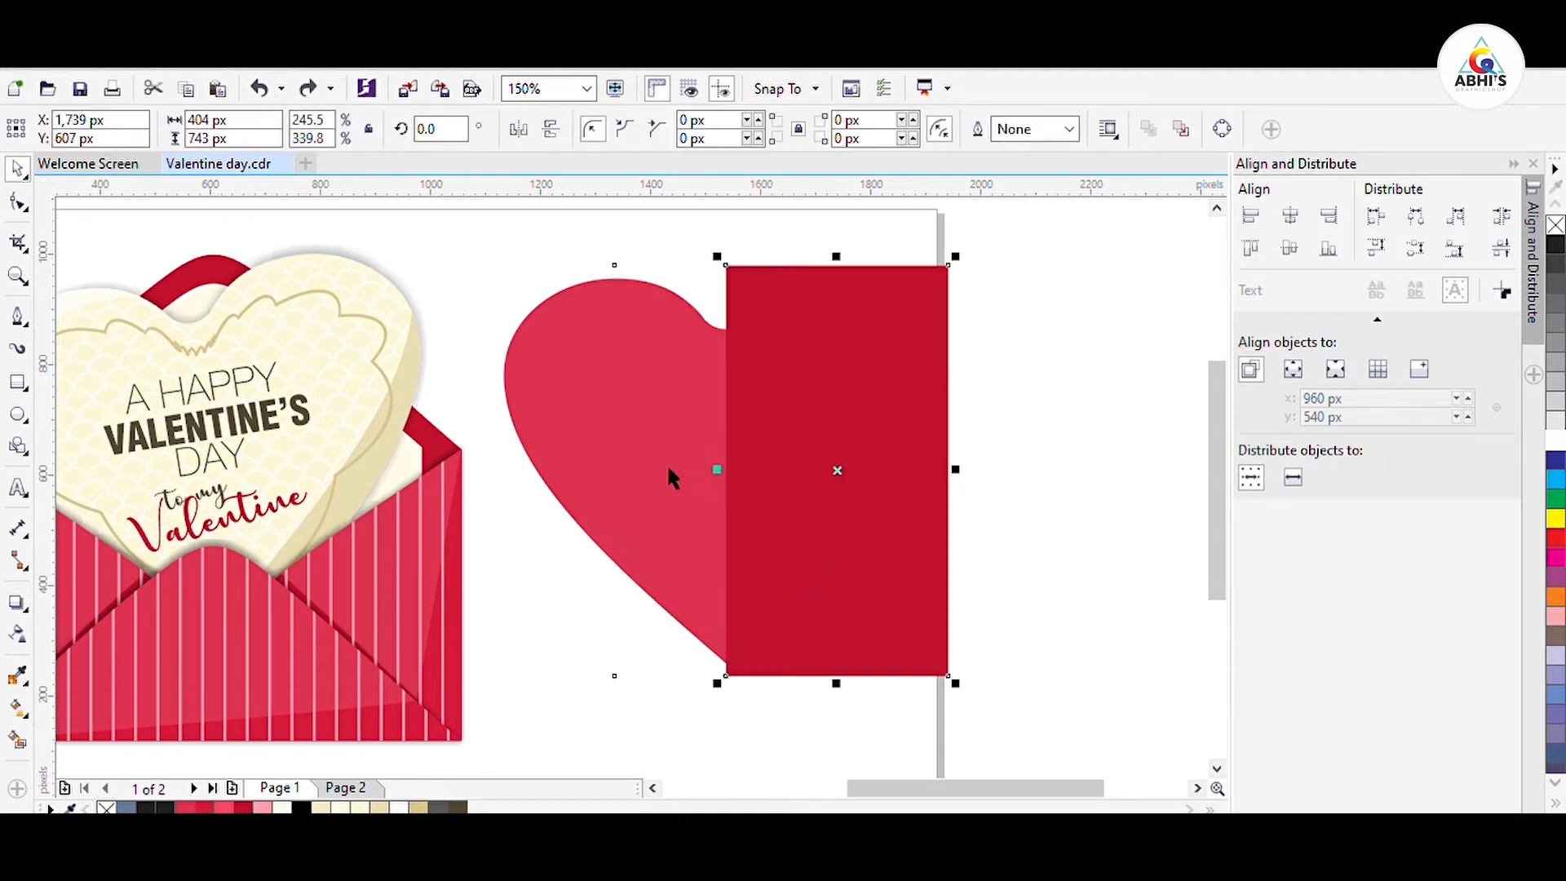
pyautogui.click(668, 468)
pyautogui.keyDown('ctrl'); pyautogui.click(671, 417); pyautogui.keyUp('ctrl')
pyautogui.moveTo(616, 438); pyautogui.dragTo(724, 437)
pyautogui.keyDown('ctrl'); pyautogui.click(1191, 749); pyautogui.keyUp('ctrl')
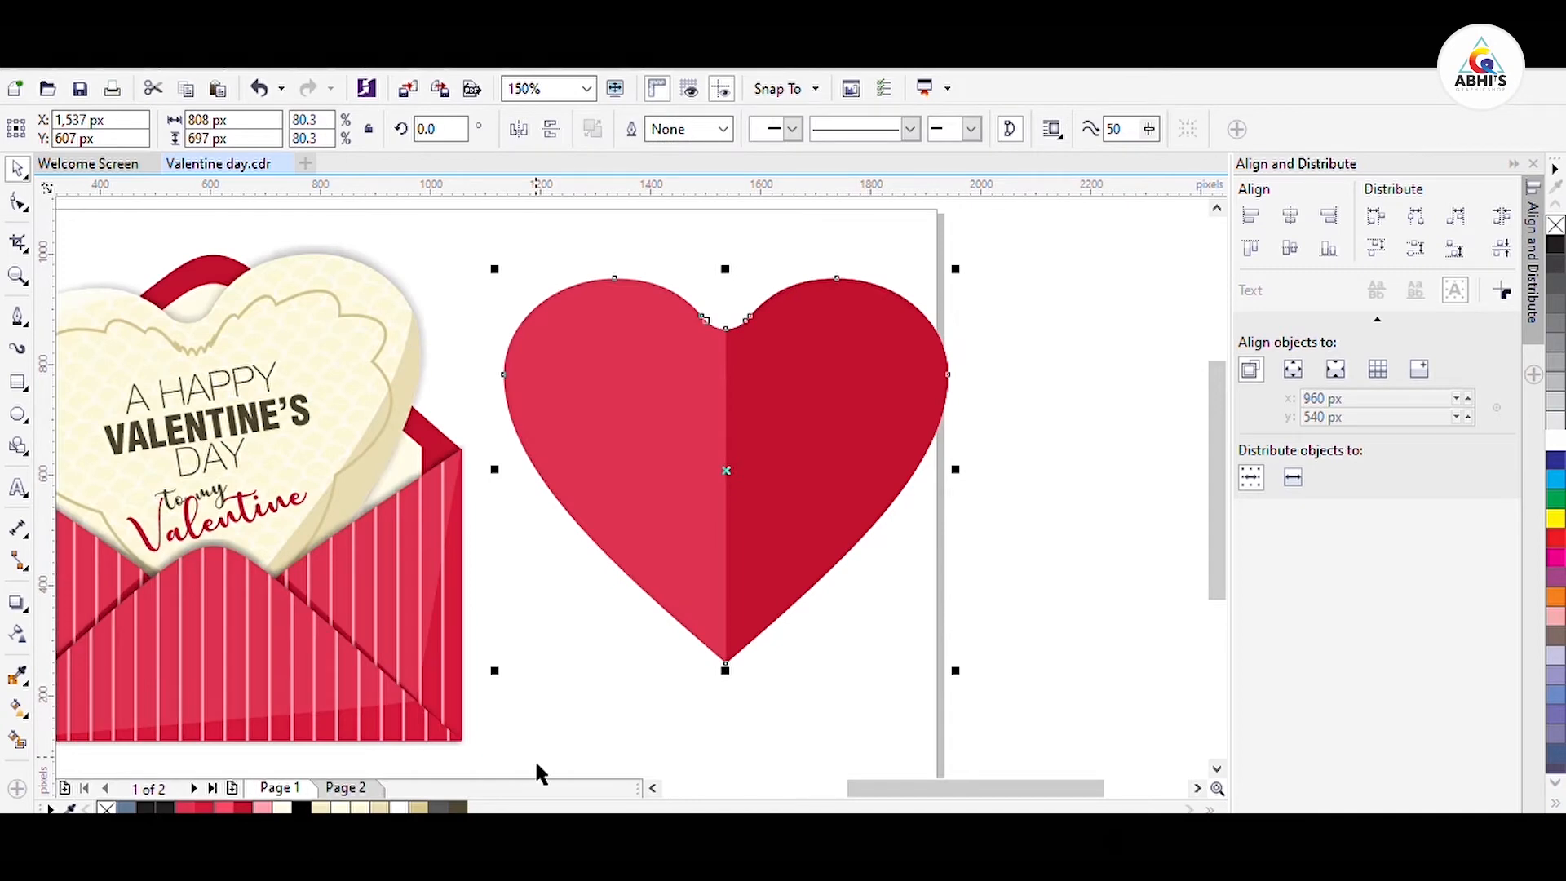
# Step: Duplicate the two-tone heart slightly down and left, and enlarge the copy to about 822 by 733 px
pyautogui.moveTo(922, 380); pyautogui.dragTo(897, 398)
pyautogui.rightClick(909, 392)
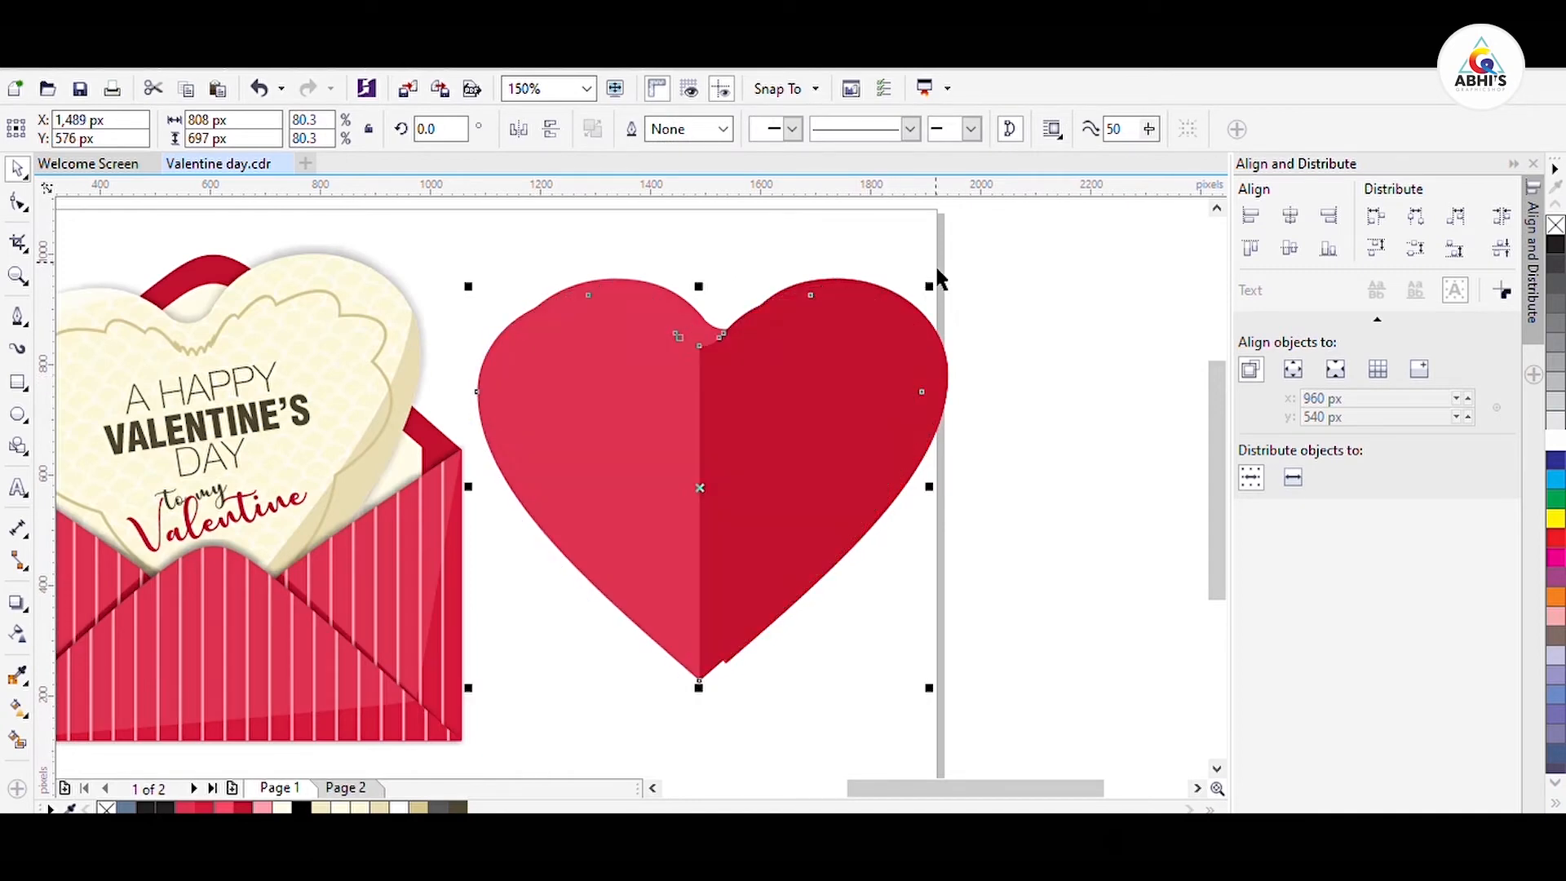
pyautogui.moveTo(929, 287); pyautogui.dragTo(933, 283)
pyautogui.moveTo(706, 711); pyautogui.dragTo(707, 713)
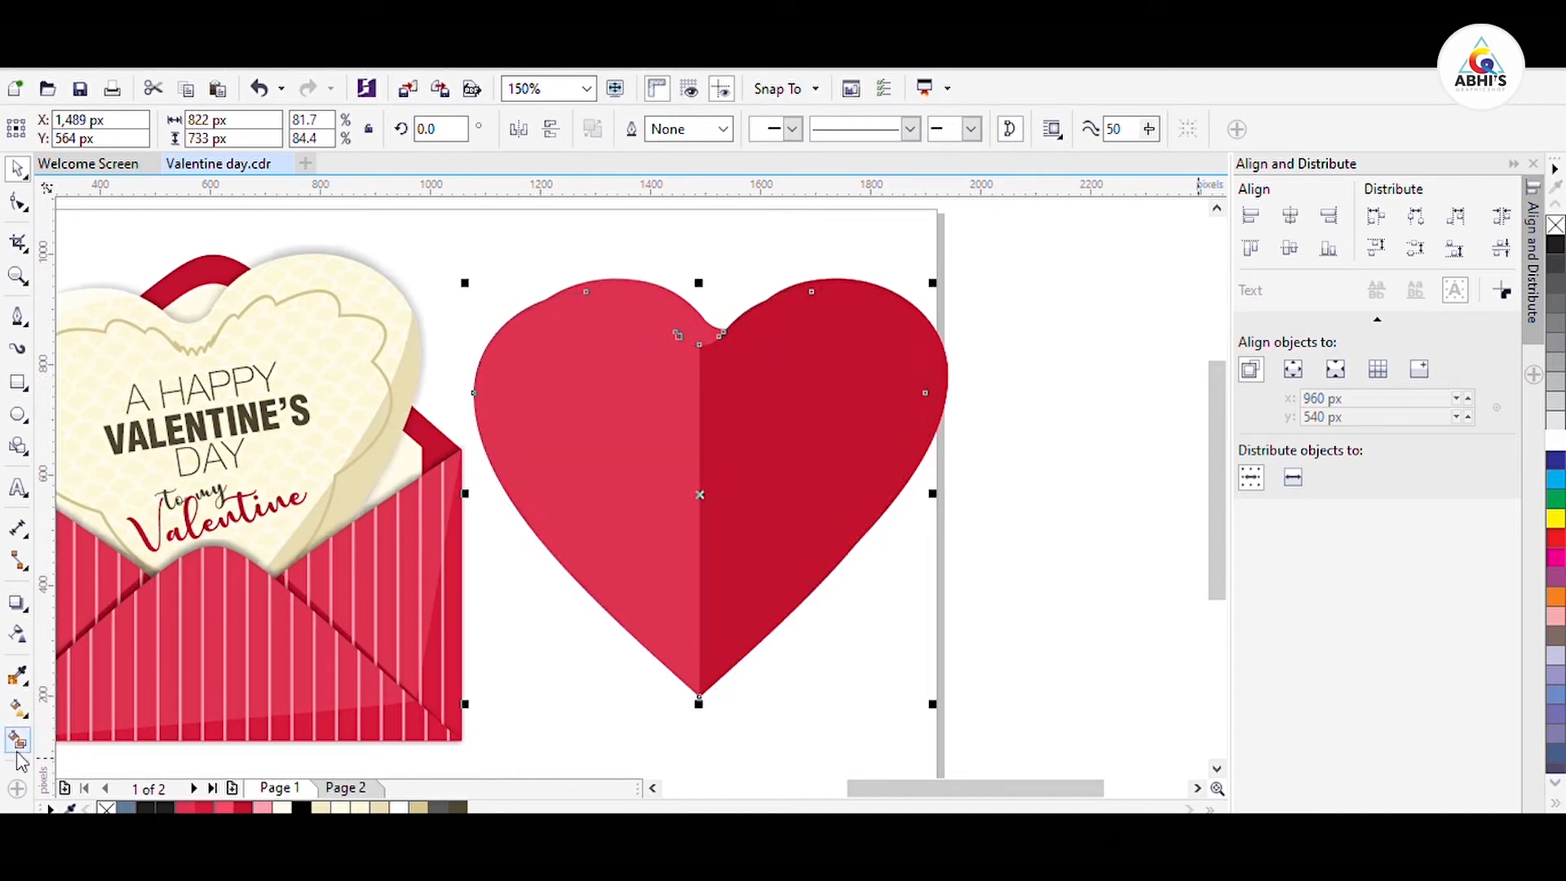
# Step: Smart-fill the crescent along the heart's right edge, delete the offset copy, and colour the crescent crimson
pyautogui.click(17, 742)
pyautogui.click(937, 358)
pyautogui.click(17, 168)
pyautogui.press('Delete')
pyautogui.click(937, 342)
pyautogui.click(243, 807)
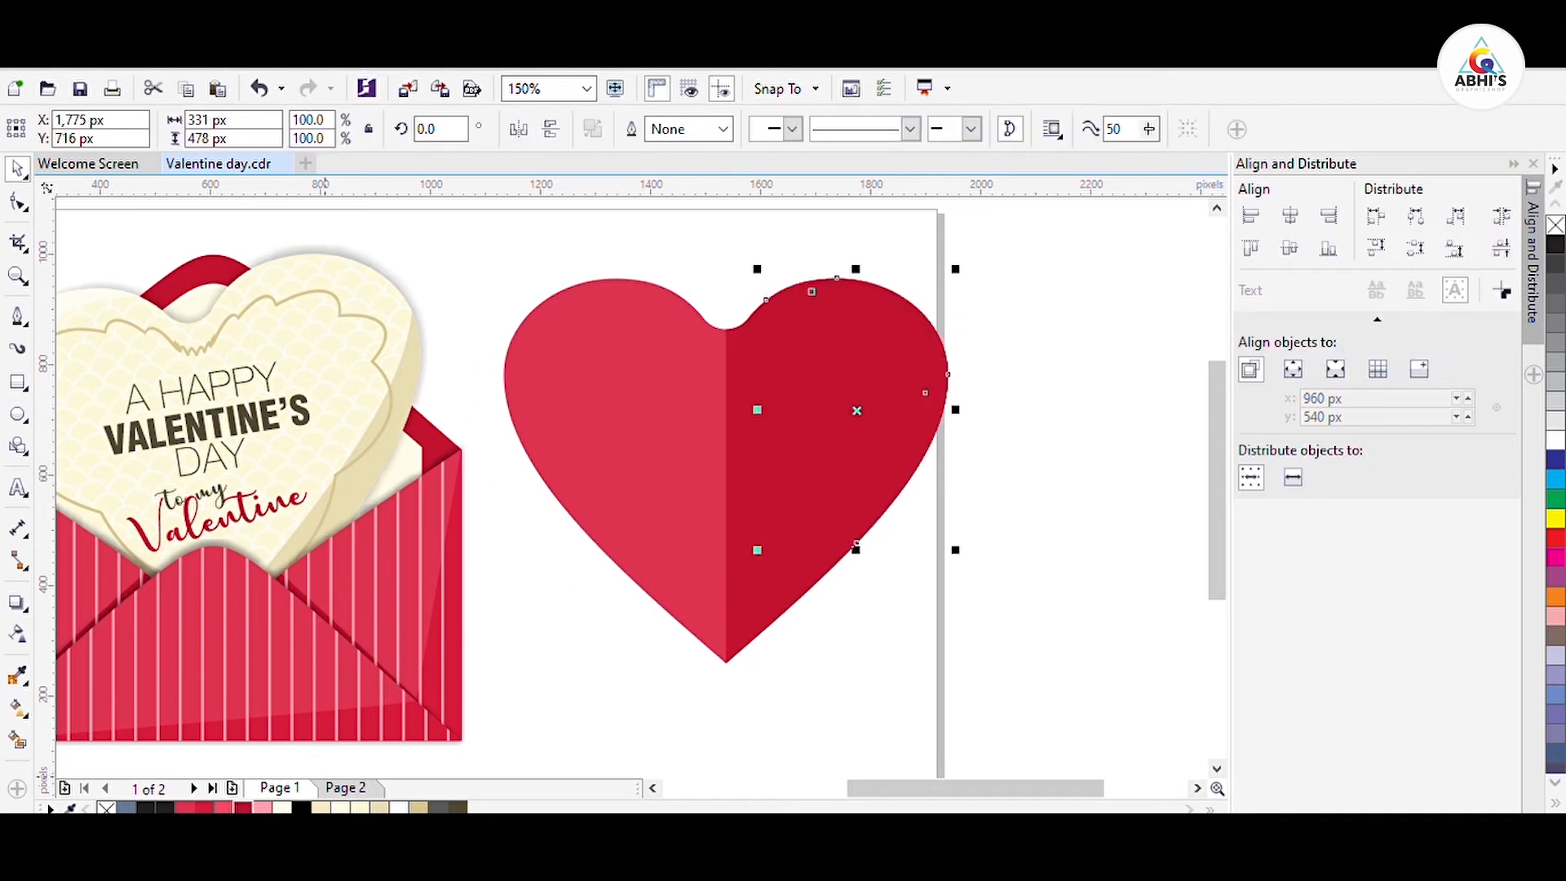
# Step: Recolour the rectangle clipped inside the heart's right half to medium red
pyautogui.keyDown('ctrl'); pyautogui.click(720, 530); pyautogui.keyUp('ctrl')
pyautogui.click(757, 494)
pyautogui.click(204, 807)
pyautogui.keyDown('ctrl'); pyautogui.click(634, 653); pyautogui.keyUp('ctrl')
pyautogui.click(978, 238)
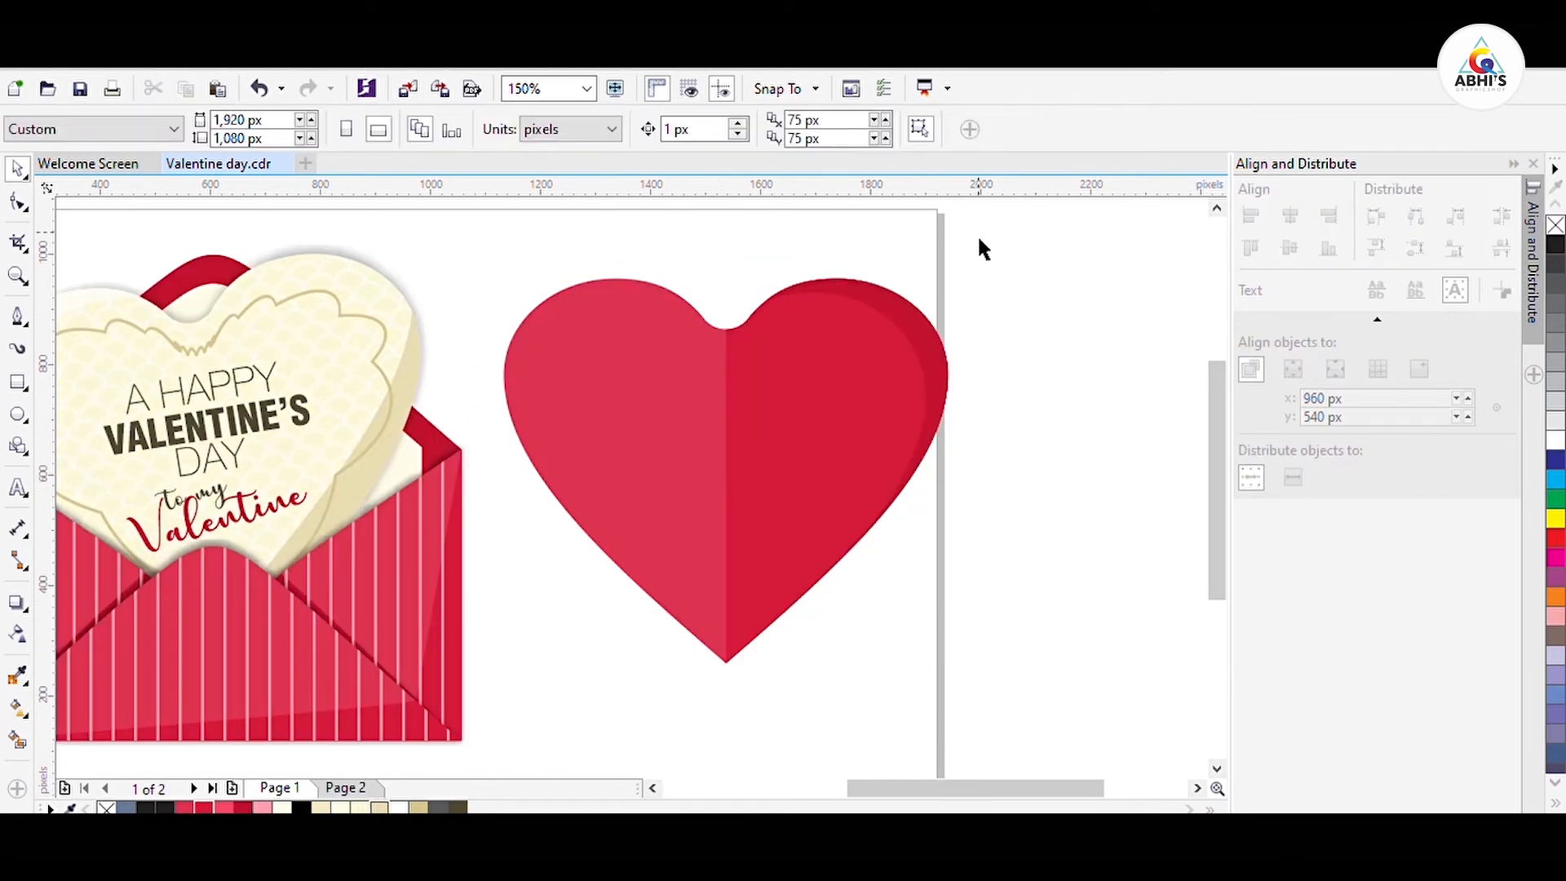
# Step: Duplicate the heart slightly to the right and reduce the copy's height to about 661 px
pyautogui.scroll(-3, 1067, 393)
pyautogui.scroll(3, 899, 428)
pyautogui.click(710, 424)
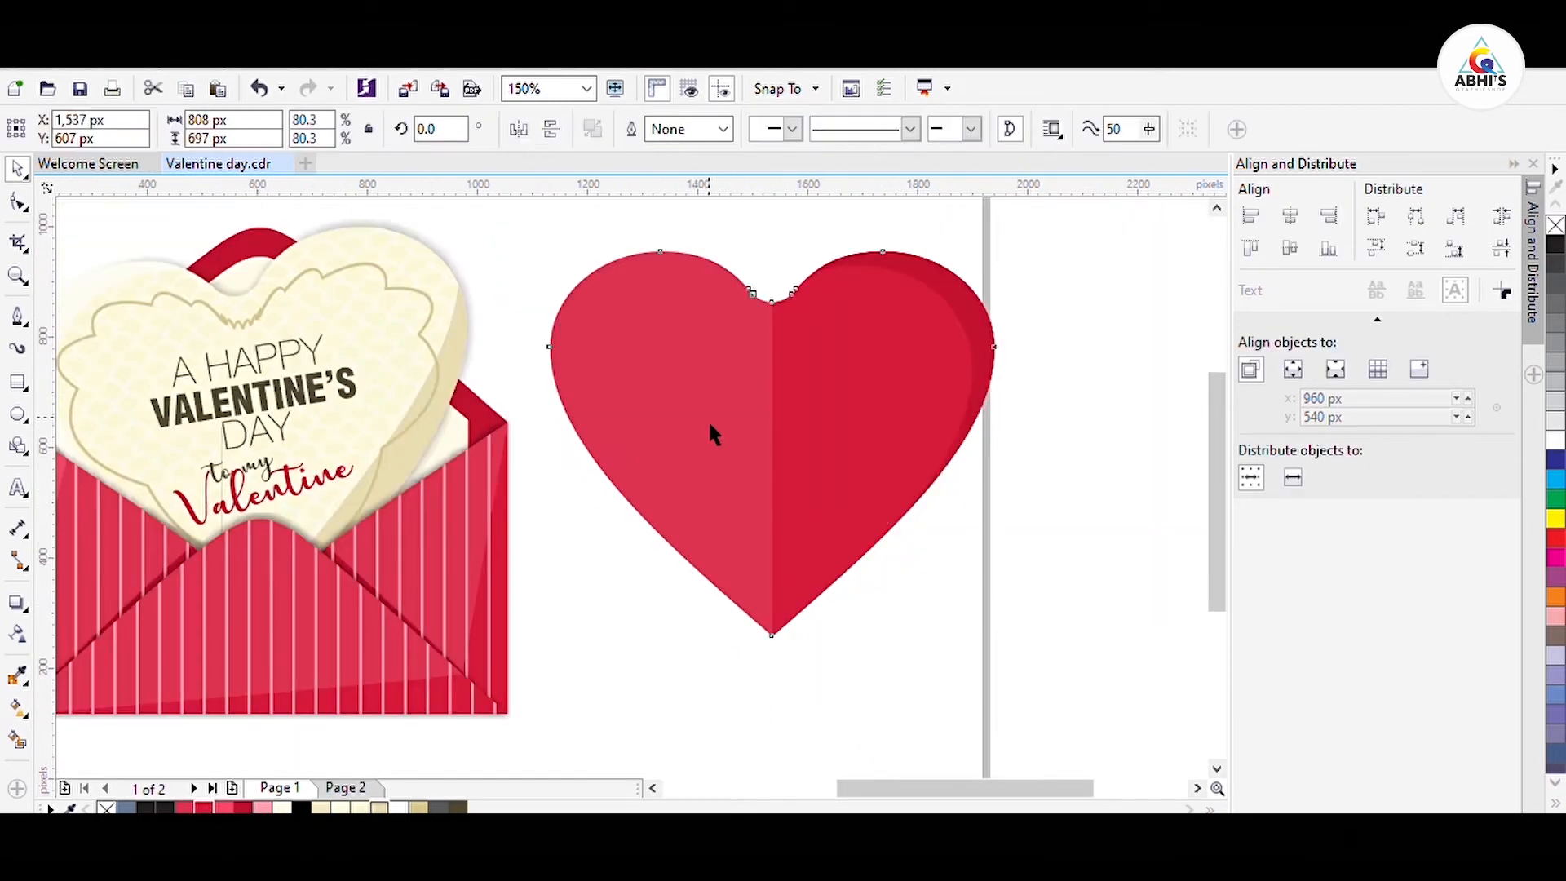
pyautogui.moveTo(722, 430); pyautogui.dragTo(730, 423)
pyautogui.rightClick(729, 422)
pyautogui.moveTo(777, 231); pyautogui.dragTo(790, 251)
pyautogui.moveTo(798, 366); pyautogui.dragTo(802, 357)
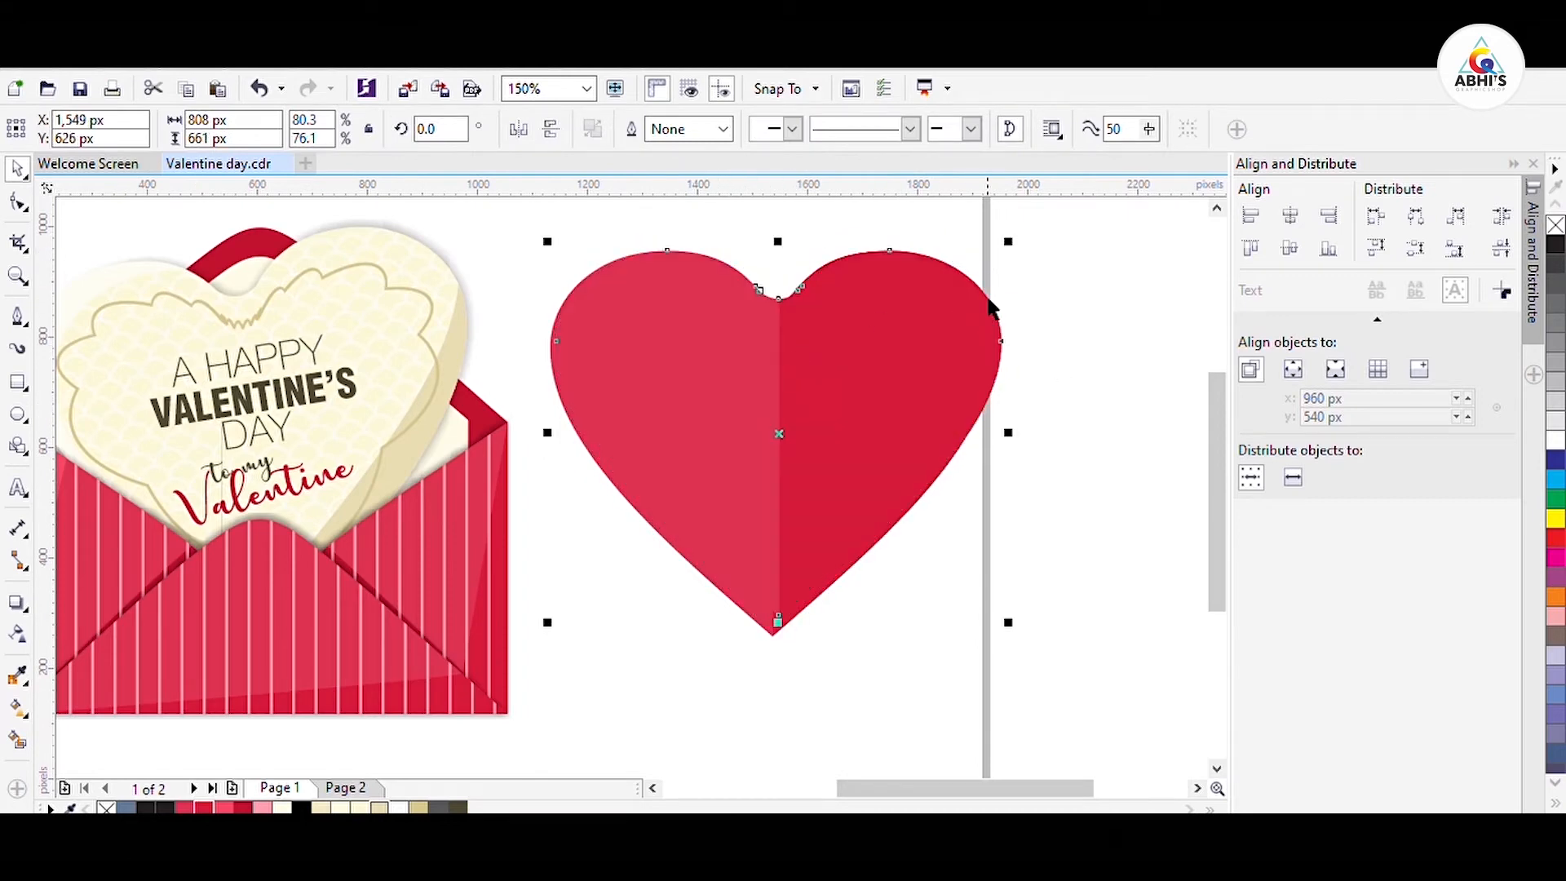
# Step: Rotate the heart copy to about 355° and enlarge it so it leaves a strip uncovered along the left edge
pyautogui.moveTo(1031, 267); pyautogui.dragTo(1032, 268)
pyautogui.moveTo(844, 464); pyautogui.dragTo(853, 458)
pyautogui.click(975, 314)
pyautogui.moveTo(1018, 241); pyautogui.dragTo(1042, 239)
pyautogui.moveTo(810, 372); pyautogui.dragTo(812, 389)
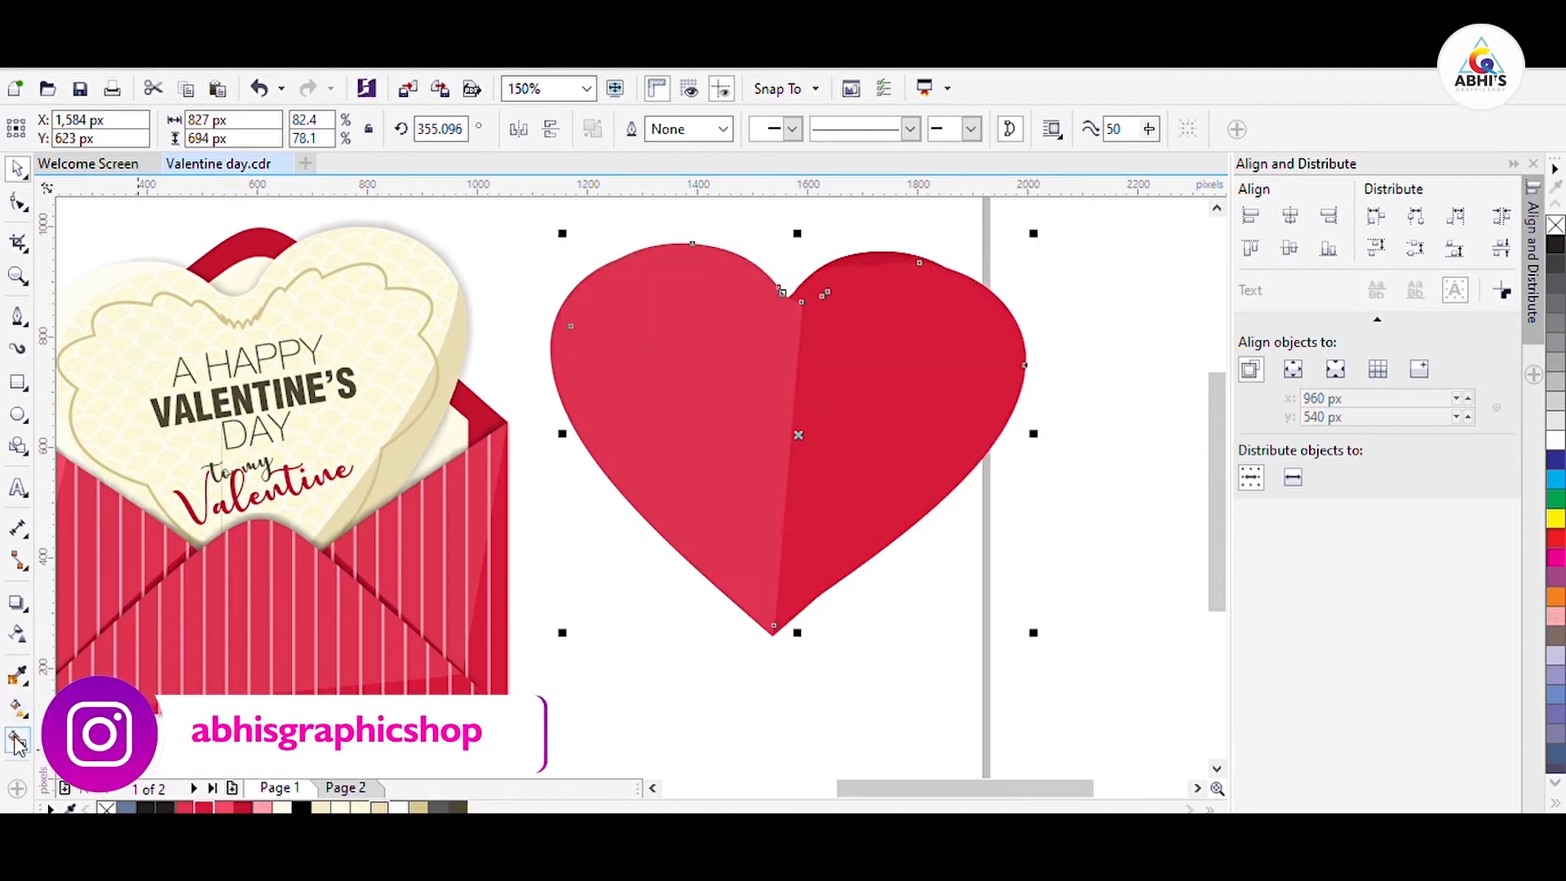
# Step: Smart-fill the crescent along the heart's left edge and delete the rotated copy
pyautogui.click(17, 739)
pyautogui.click(561, 400)
pyautogui.click(18, 168)
pyautogui.press('Delete')
pyautogui.click(718, 573)
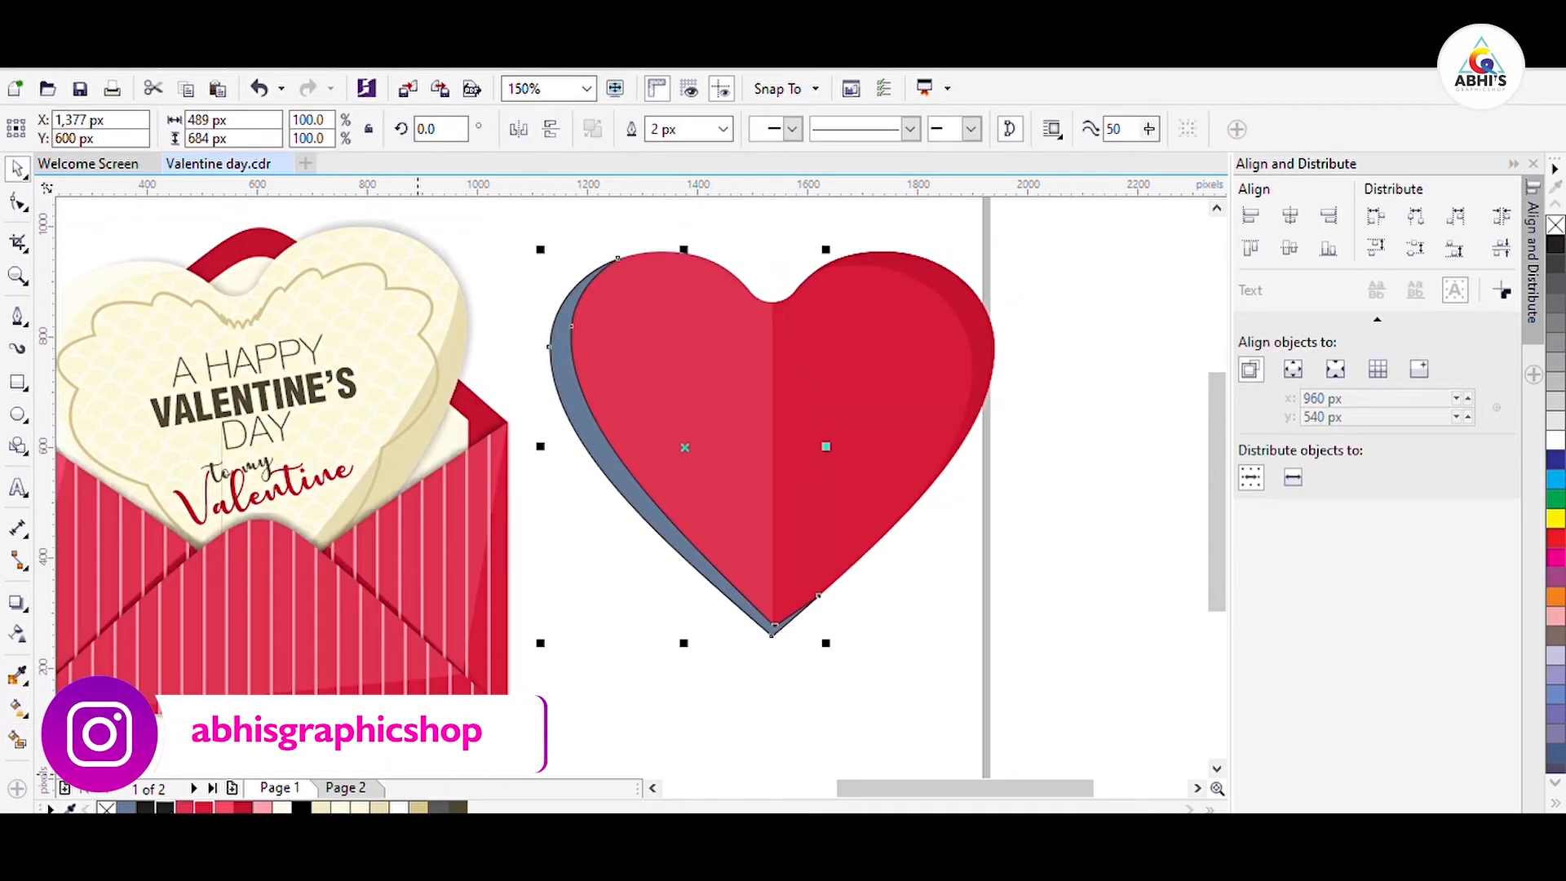
# Step: Fill the crescent along the heart's left edge with light red and remove its outline
pyautogui.click(186, 808)
pyautogui.click(225, 809)
pyautogui.rightClick(106, 808)
pyautogui.click(1103, 433)
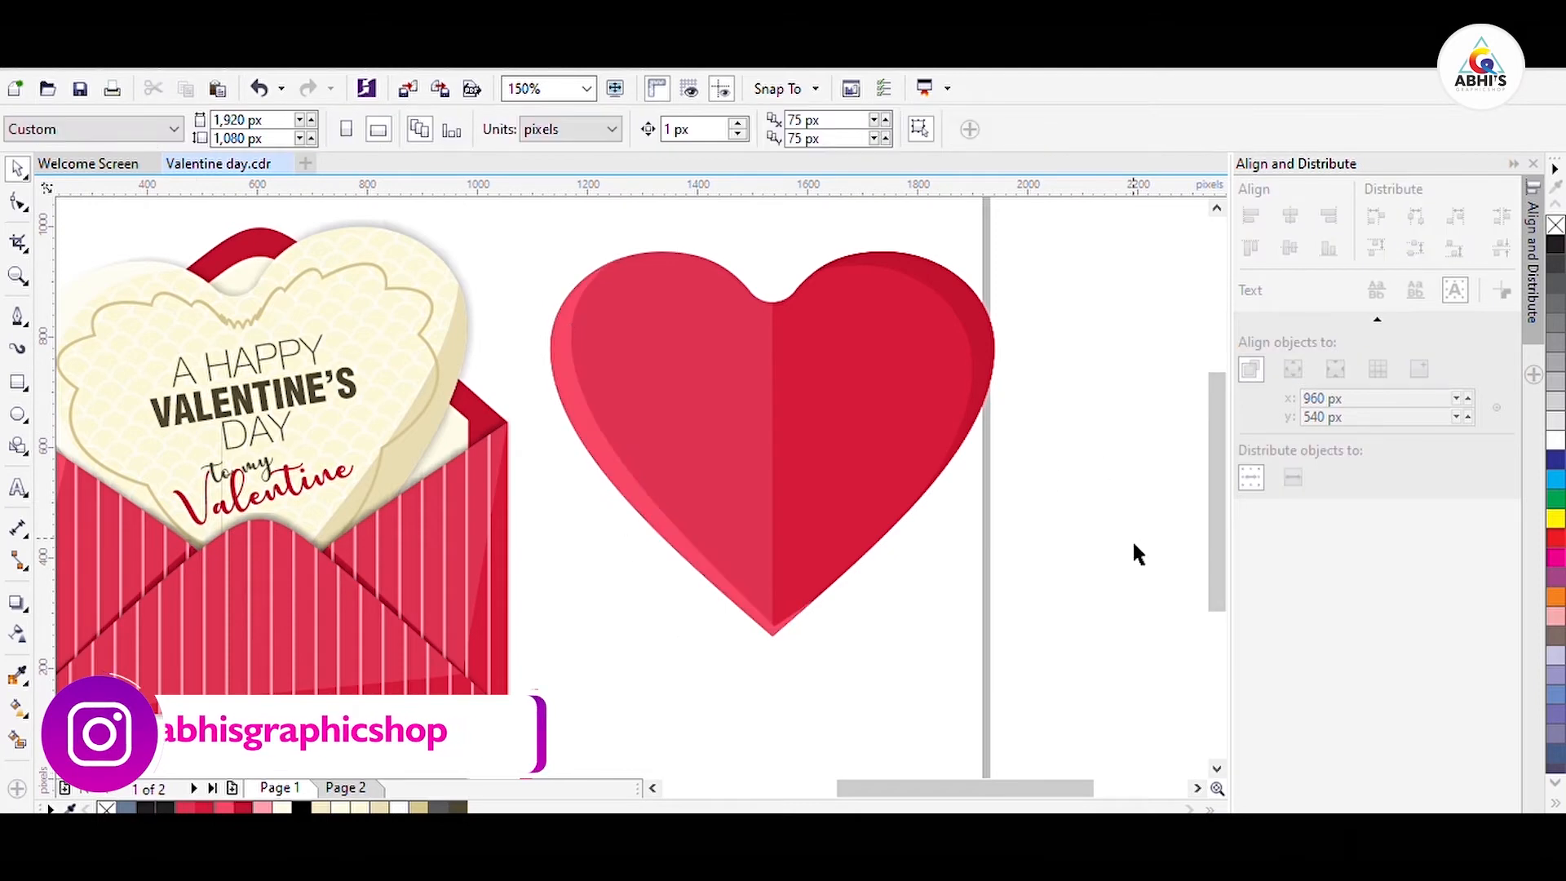
# Step: Group the heart's pieces, scale the group to about 46% and place it over the card's upper-right edge
pyautogui.moveTo(1132, 669); pyautogui.dragTo(515, 247)
pyautogui.hotkey('ctrl', 'g')
pyautogui.moveTo(1001, 290); pyautogui.dragTo(764, 494)
pyautogui.moveTo(655, 600); pyautogui.dragTo(451, 406)
pyautogui.click(450, 406)
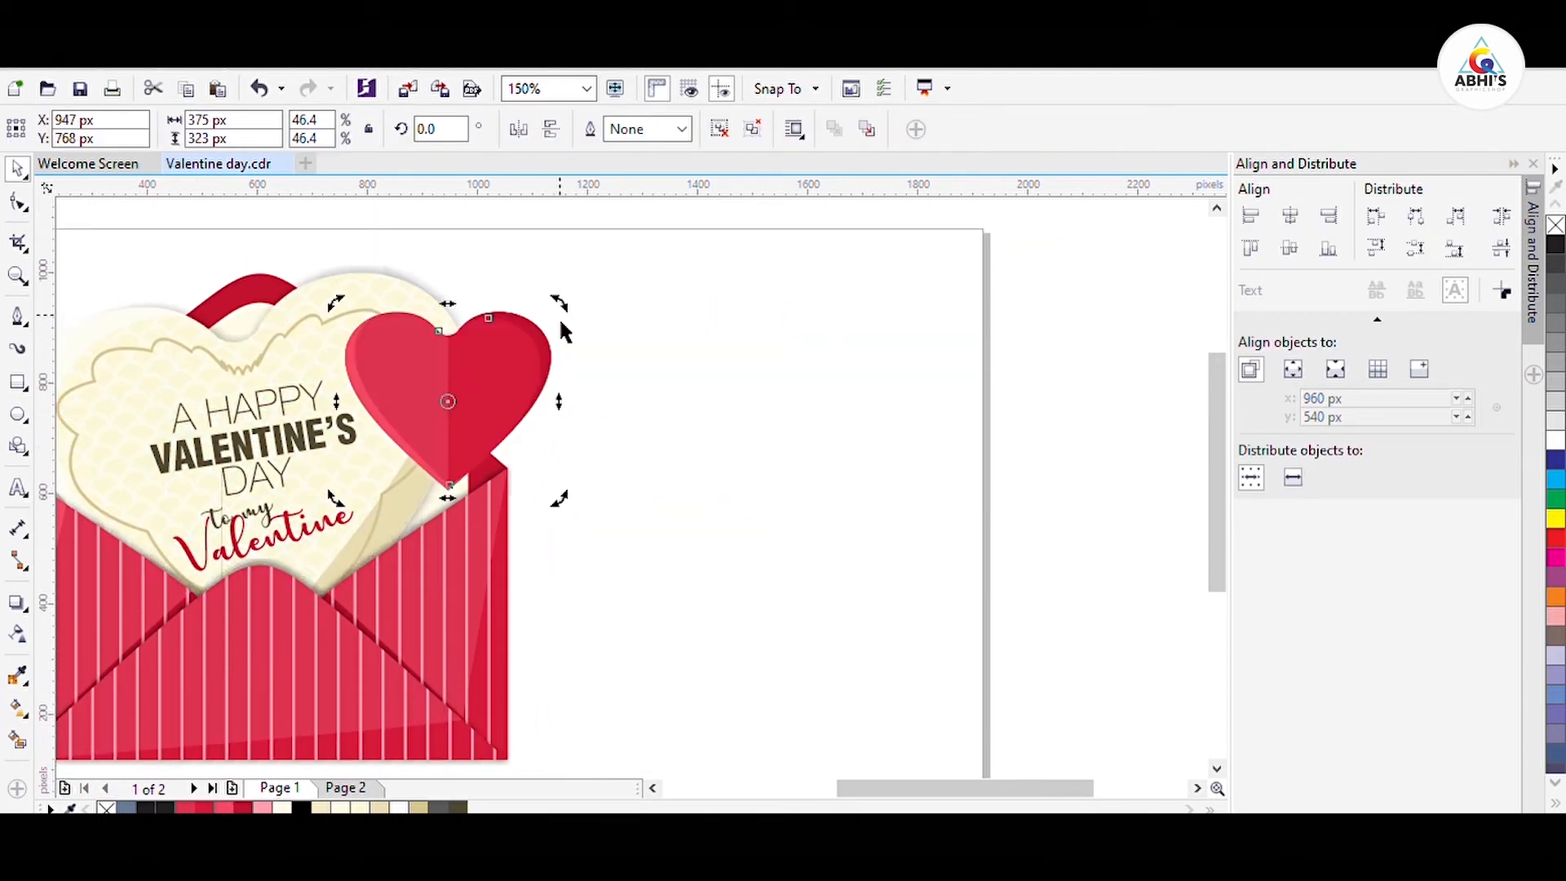
# Step: Rotate the heart clockwise, shift it outward and send it backward behind the card
pyautogui.moveTo(563, 304); pyautogui.dragTo(592, 360)
pyautogui.moveTo(526, 402); pyautogui.dragTo(538, 389)
pyautogui.hotkey('ctrl', 'pagedown')
# Step: Duplicate the red heart to the card's left side, mirror it horizontally and shrink it
pyautogui.moveTo(455, 448); pyautogui.dragTo(506, 396)
pyautogui.scroll(-1, 979, 378)
pyautogui.scroll(1, 413, 359)
pyautogui.scroll(-1, 895, 522)
pyautogui.scroll(1, 1058, 468)
pyautogui.moveTo(987, 457); pyautogui.dragTo(506, 397)
pyautogui.hotkey('ctrl', 'z')
pyautogui.click(519, 129)
pyautogui.moveTo(574, 296); pyautogui.dragTo(556, 320)
# Step: Add a smaller, rotated copy above the mirrored heart and reposition the two hearts beside the card
pyautogui.moveTo(499, 419); pyautogui.dragTo(528, 288)
pyautogui.click(528, 288)
pyautogui.moveTo(580, 348); pyautogui.dragTo(546, 376)
pyautogui.click(526, 285)
pyautogui.moveTo(588, 204); pyautogui.dragTo(567, 227)
pyautogui.doubleClick(430, 371)
pyautogui.moveTo(522, 285); pyautogui.dragTo(468, 288)
pyautogui.moveTo(519, 255); pyautogui.dragTo(528, 271)
pyautogui.click(758, 247)
# Step: Rotate the envelope and its card counter-clockwise and reposition them on the page
pyautogui.scroll(-1, 664, 354)
pyautogui.moveTo(1008, 319); pyautogui.dragTo(513, 639)
pyautogui.moveTo(911, 239); pyautogui.dragTo(471, 616)
pyautogui.click(653, 489)
pyautogui.moveTo(861, 279); pyautogui.dragTo(811, 326)
pyautogui.moveTo(764, 484); pyautogui.dragTo(844, 518)
pyautogui.click(955, 497)
pyautogui.scroll(1, 725, 458)
pyautogui.scroll(-1, 677, 478)
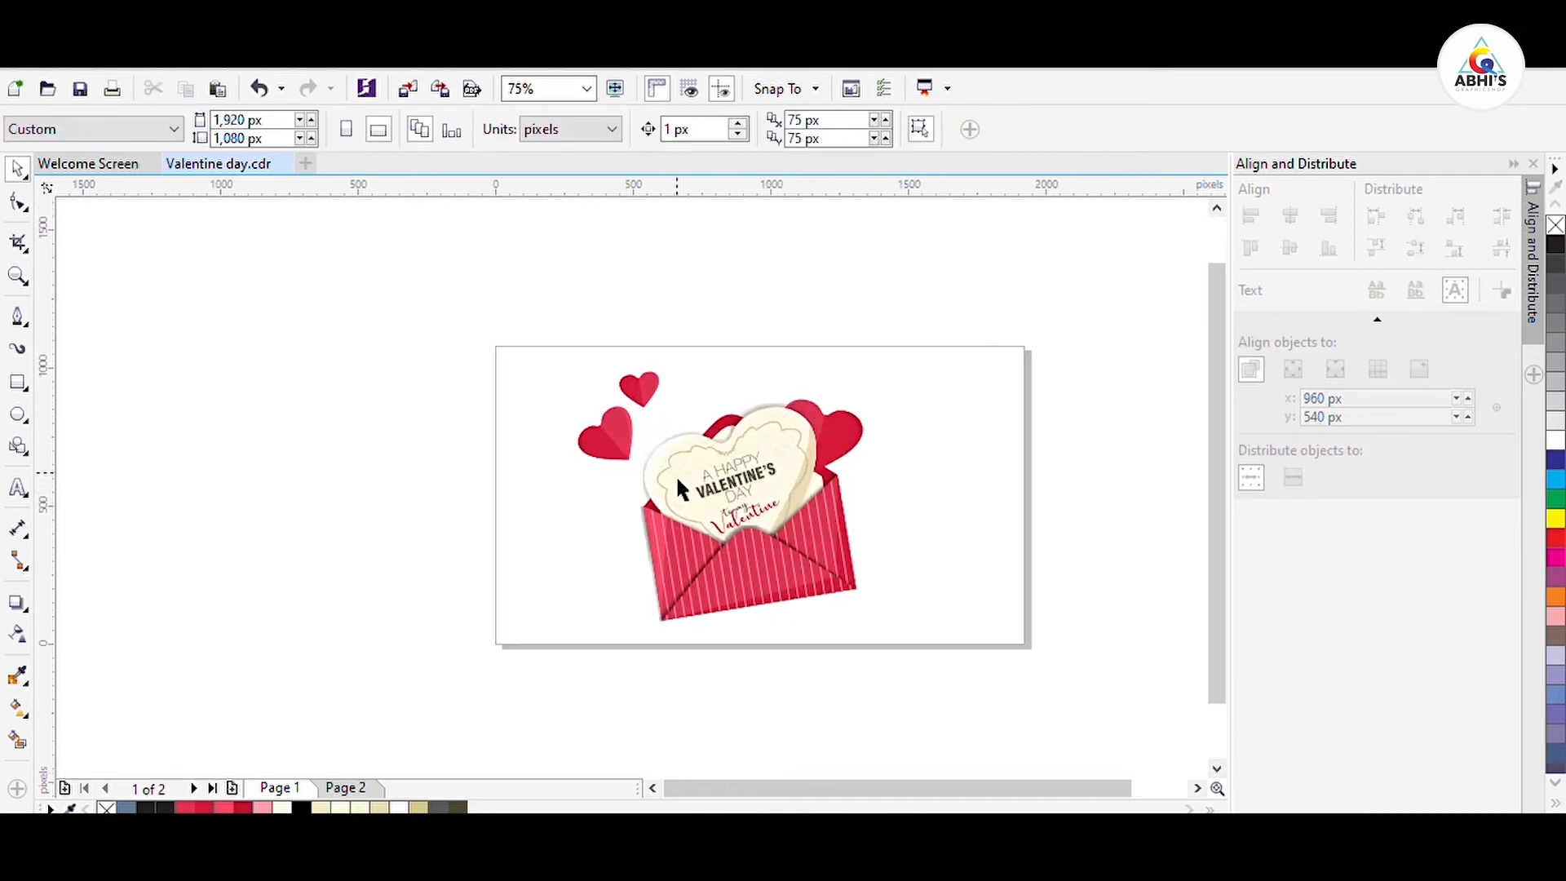
# Step: Slightly enlarge the envelope, its card and the large red heart behind them
pyautogui.scroll(1, 752, 512)
pyautogui.scroll(-1, 786, 500)
pyautogui.moveTo(976, 692); pyautogui.dragTo(655, 385)
pyautogui.moveTo(947, 678); pyautogui.dragTo(633, 386)
pyautogui.moveTo(886, 386); pyautogui.dragTo(912, 360)
pyautogui.moveTo(845, 479); pyautogui.dragTo(845, 480)
pyautogui.moveTo(729, 287); pyautogui.dragTo(571, 487)
pyautogui.moveTo(645, 430); pyautogui.dragTo(663, 431)
pyautogui.click(977, 307)
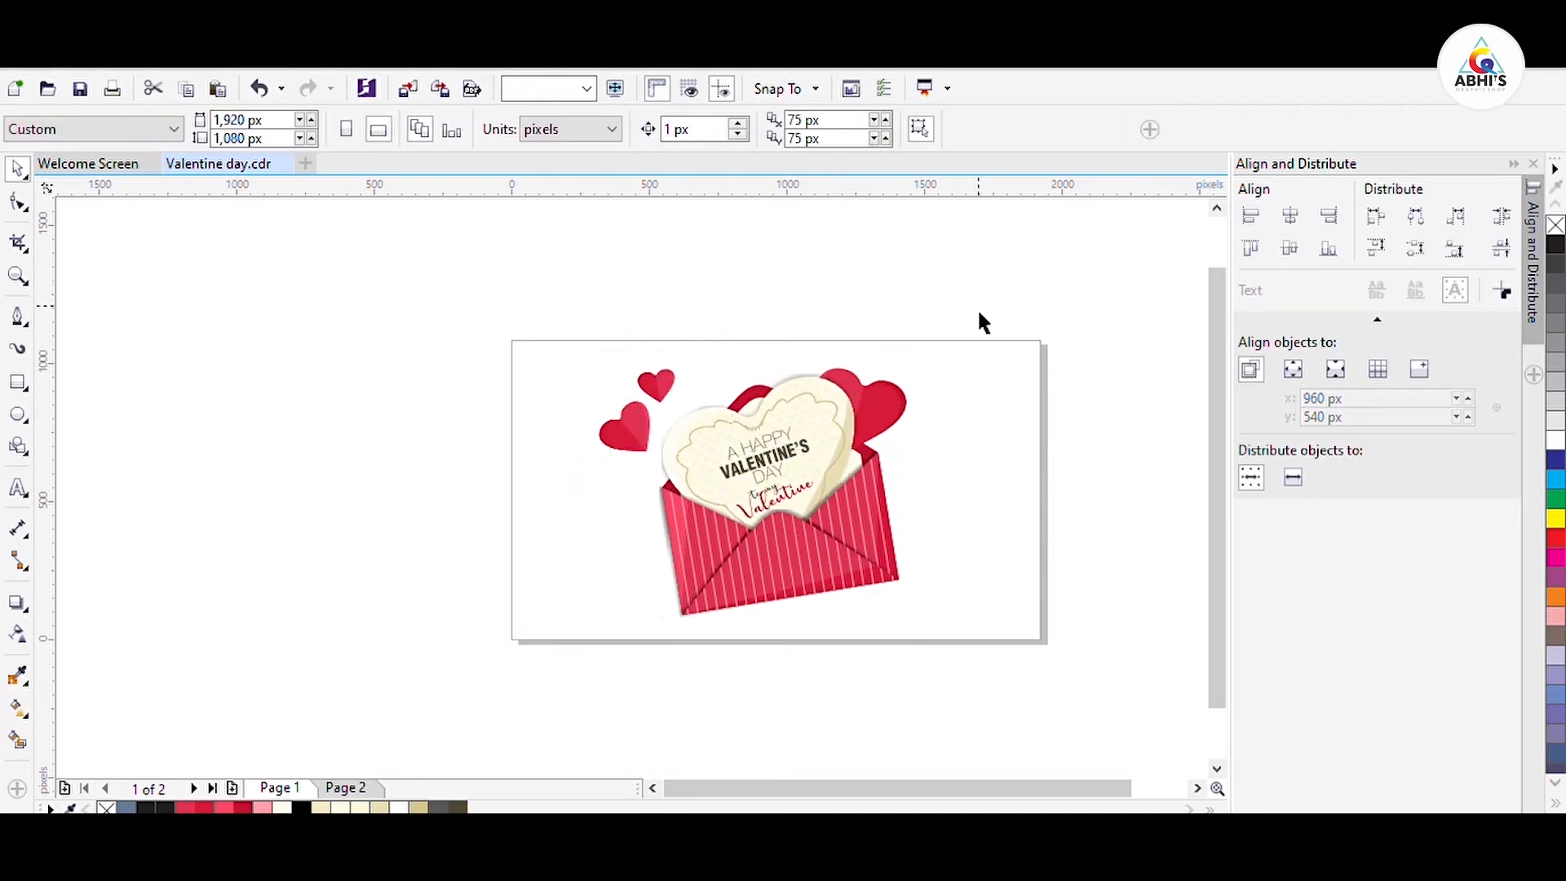
# Step: Add a page-sized rectangle behind the artwork and fill it with light yellow
pyautogui.doubleClick(18, 382)
pyautogui.click(419, 808)
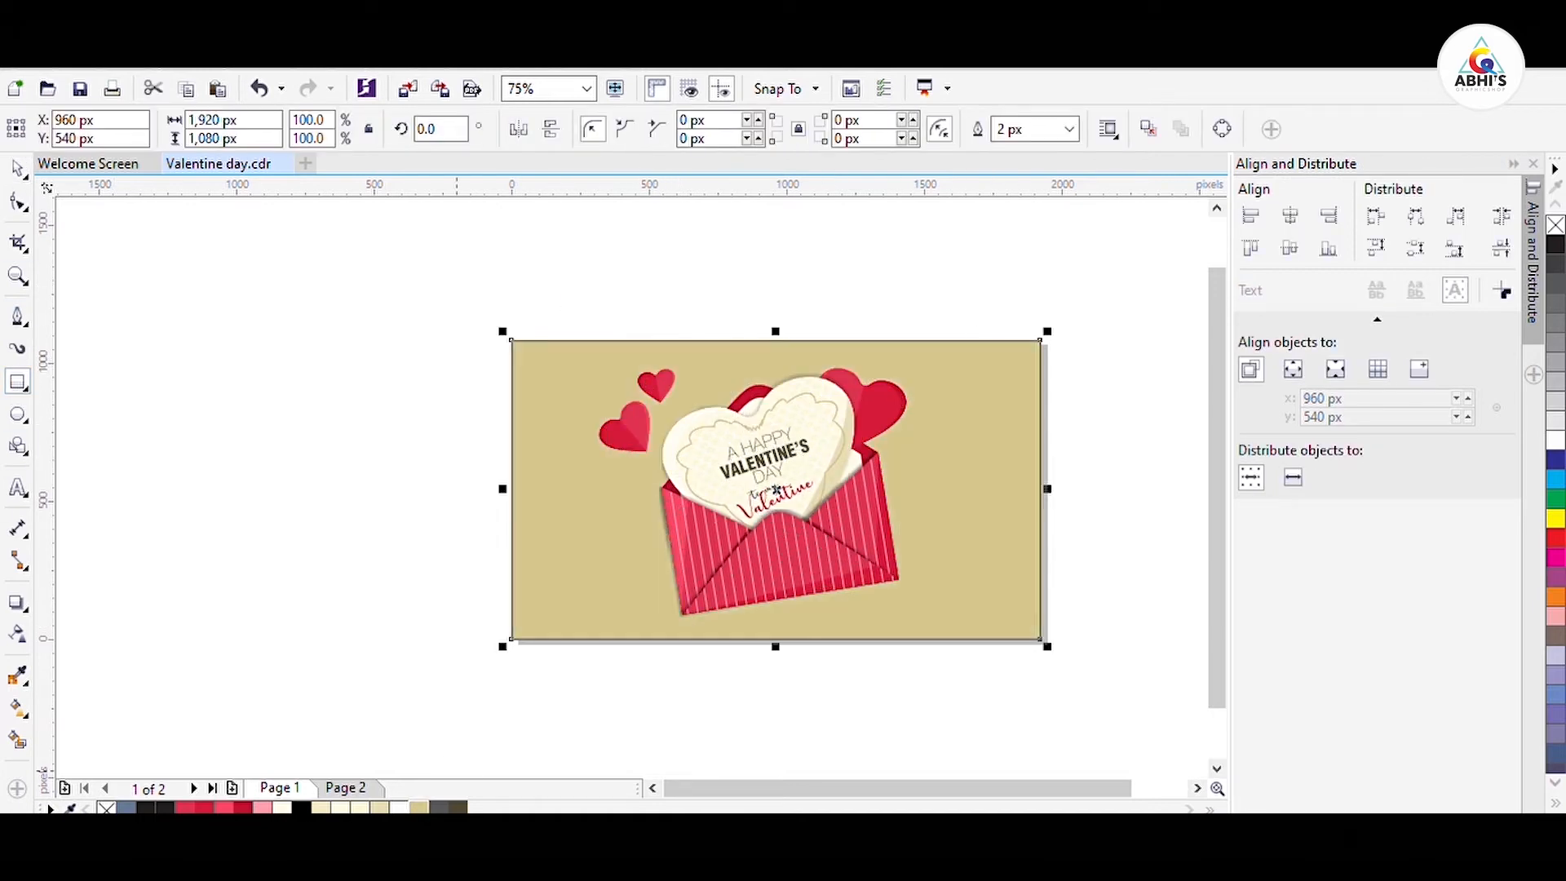
pyautogui.moveTo(838, 354); pyautogui.dragTo(806, 313)
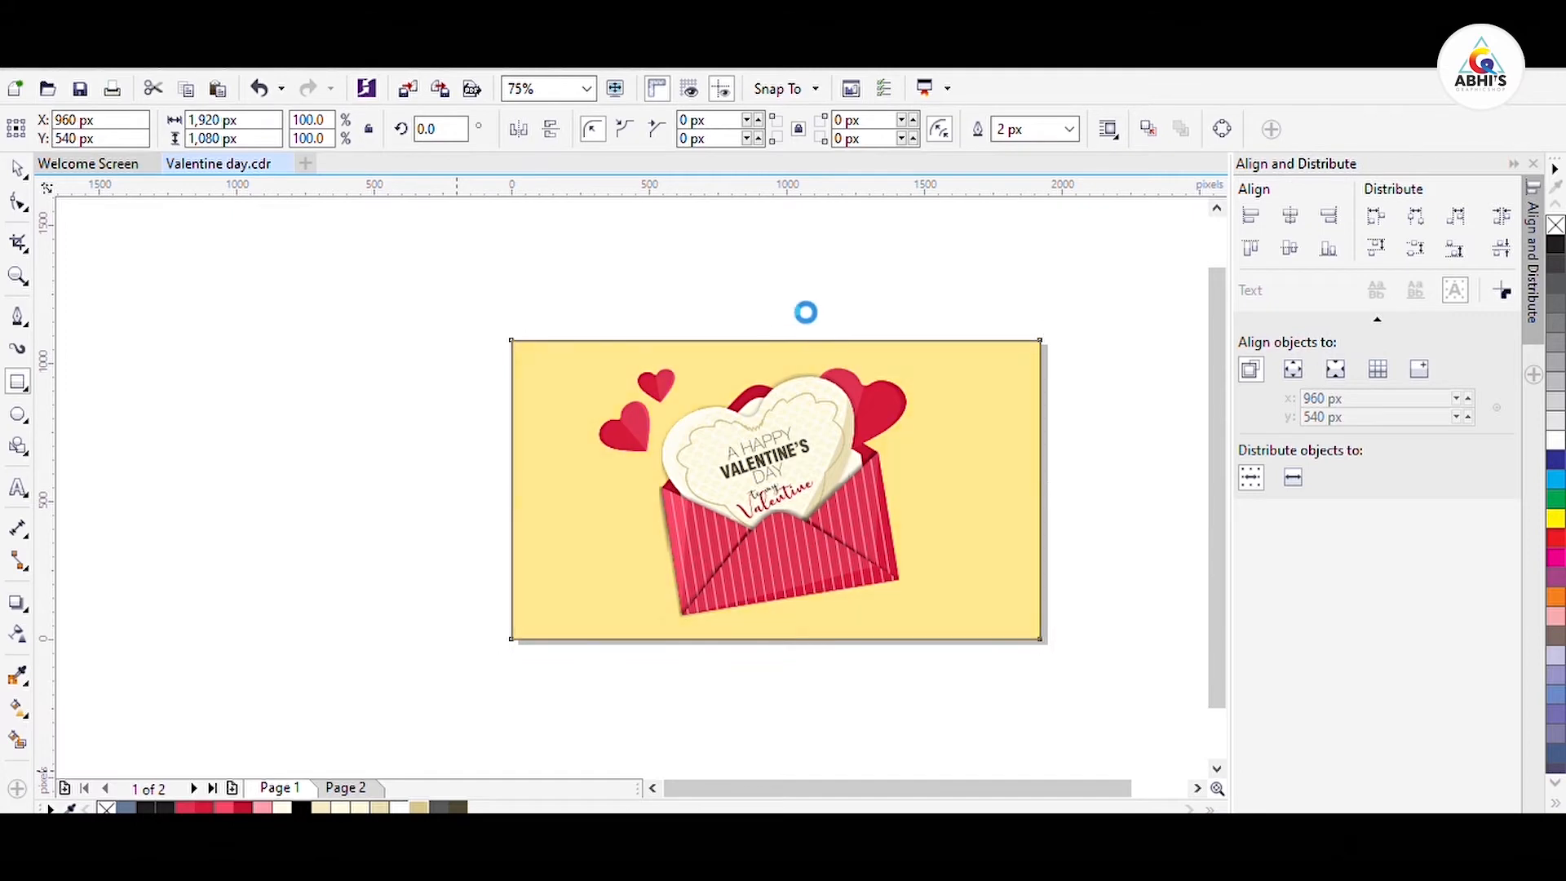
pyautogui.press('space')
# Step: Delete the tiny stray rectangle below the page near its lower-left corner
pyautogui.moveTo(717, 777); pyautogui.dragTo(517, 602)
pyautogui.scroll(1, 834, 423)
pyautogui.scroll(-1, 833, 424)
pyautogui.scroll(2, 530, 677)
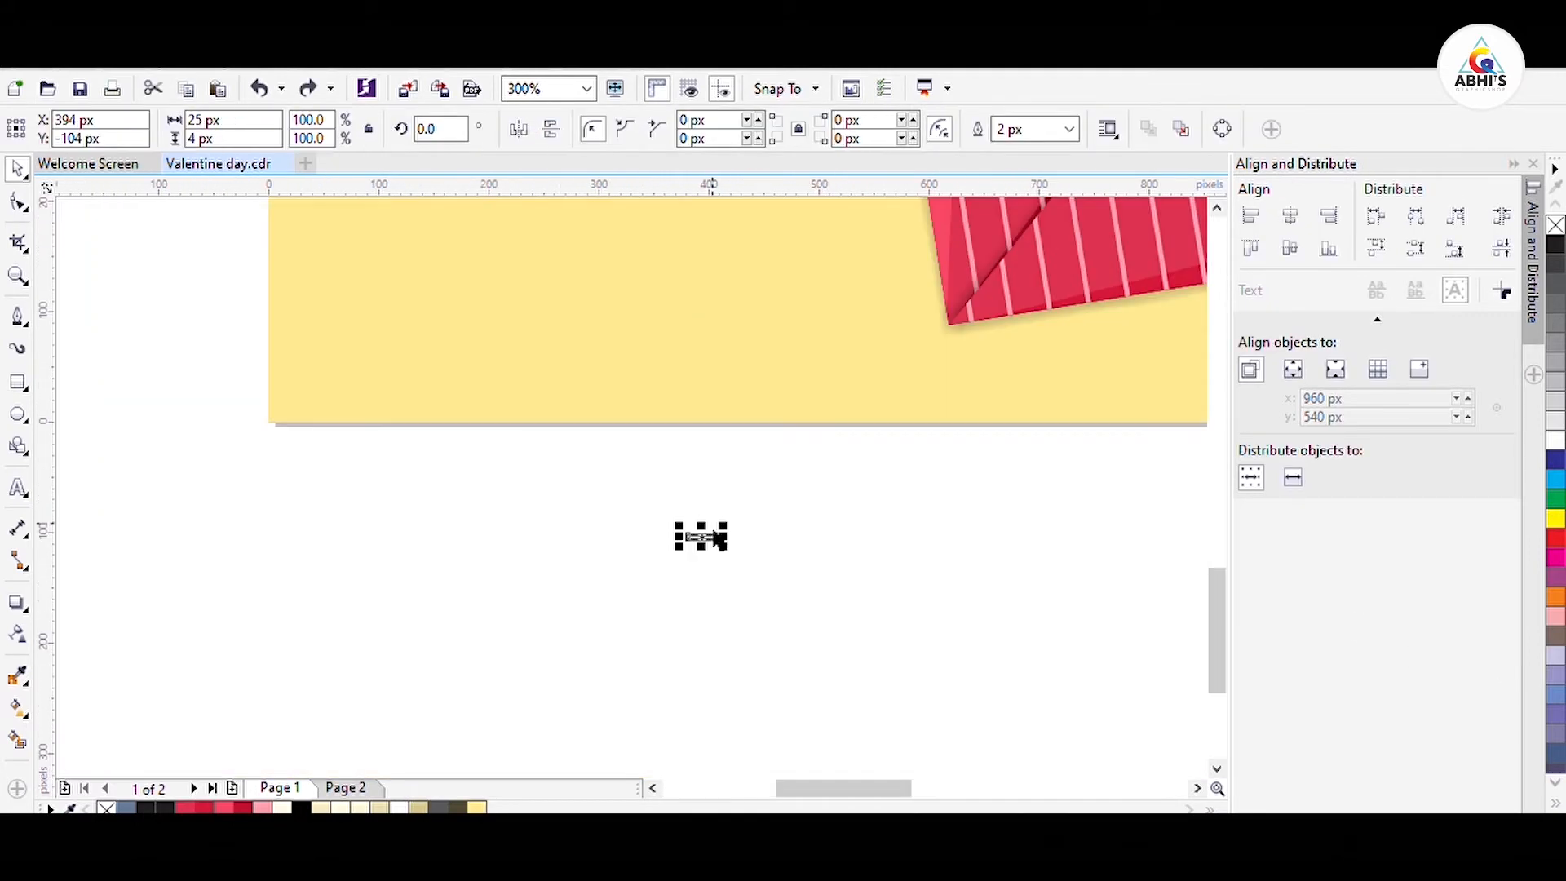
pyautogui.scroll(3, 718, 532)
pyautogui.press('Delete')
pyautogui.scroll(-4, 731, 638)
pyautogui.scroll(-1, 858, 492)
pyautogui.scroll(1, 677, 510)
# Step: Duplicate the large red heart beside the envelope's right edge and recolour its left half and left crescent in cream tones
pyautogui.click(1044, 512)
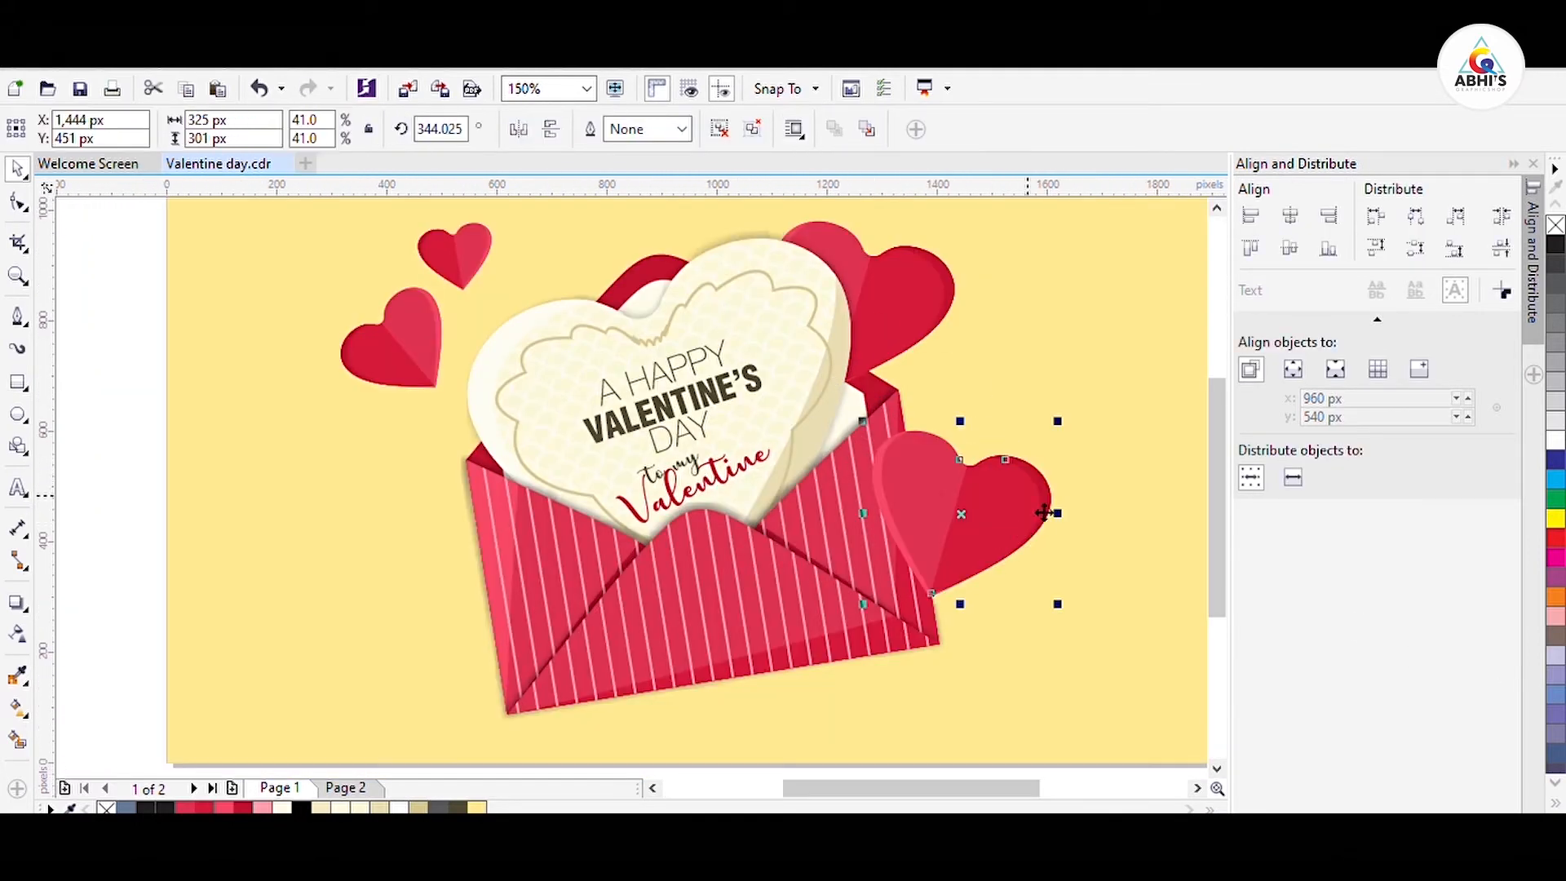
pyautogui.keyDown('ctrl'); pyautogui.click(893, 487); pyautogui.keyUp('ctrl')
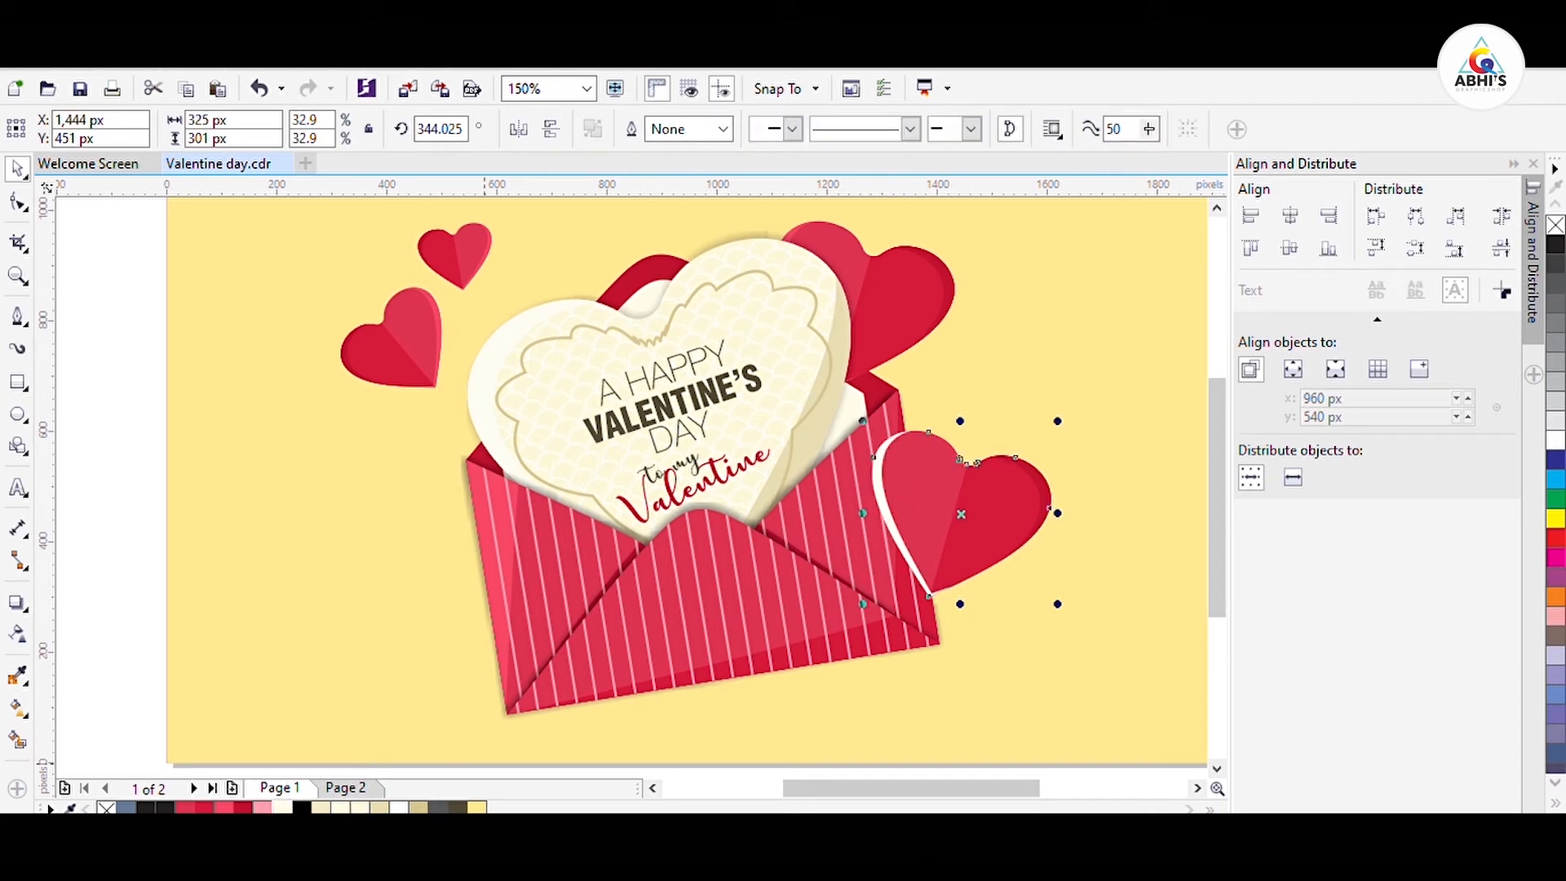
pyautogui.click(340, 807)
pyautogui.click(322, 808)
# Step: Recolour the right half and right-edge crescent of the heart beside the envelope in beige tones
pyautogui.keyDown('ctrl'); pyautogui.click(1008, 544); pyautogui.keyUp('ctrl')
pyautogui.click(377, 808)
pyautogui.hotkey('ctrl', 'z')
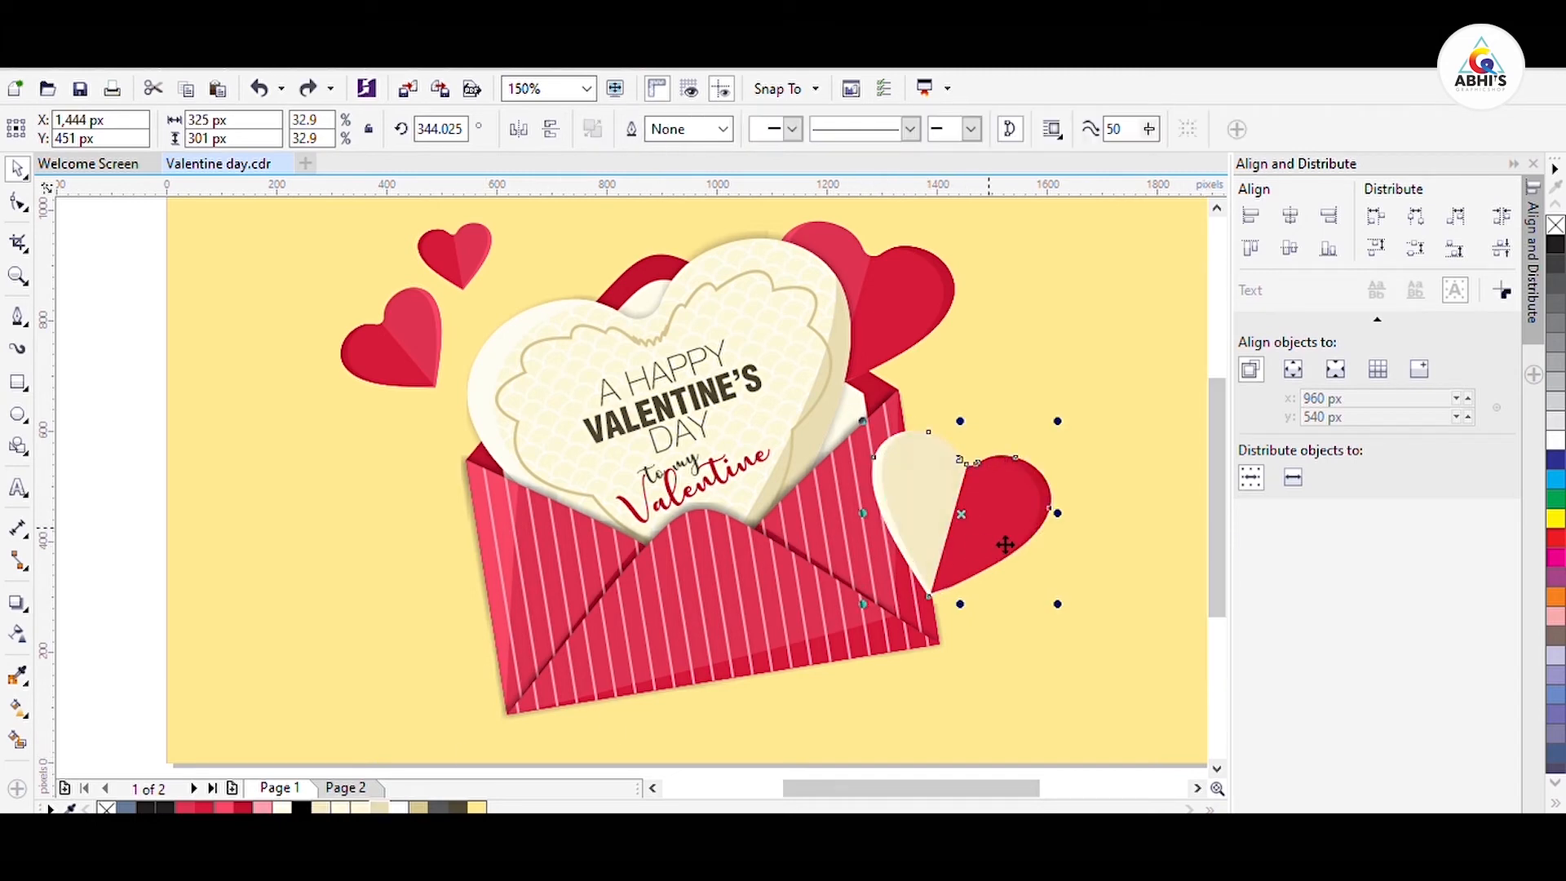
pyautogui.keyDown('ctrl'); pyautogui.click(996, 548); pyautogui.keyUp('ctrl')
pyautogui.keyDown('ctrl'); pyautogui.click(991, 554); pyautogui.keyUp('ctrl')
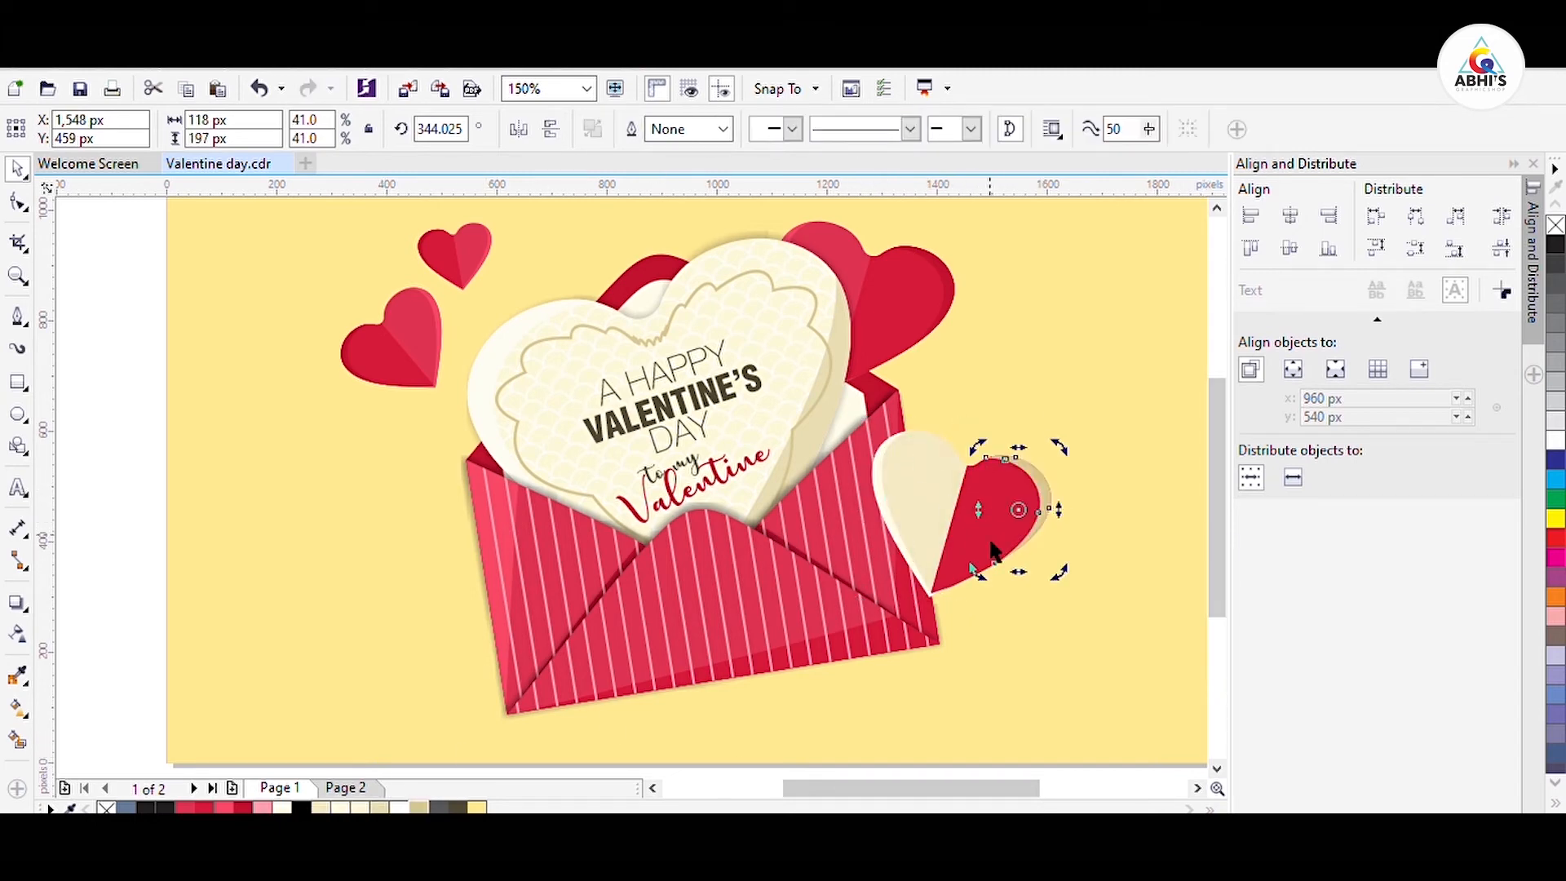
pyautogui.click(1156, 403)
pyautogui.keyDown('ctrl'); pyautogui.click(996, 530); pyautogui.keyUp('ctrl')
pyautogui.click(996, 530)
pyautogui.click(378, 807)
# Step: Place the cream heart behind the envelope's right edge
pyautogui.keyDown('ctrl'); pyautogui.click(779, 545); pyautogui.keyUp('ctrl')
pyautogui.scroll(-1, 779, 545)
pyautogui.scroll(1, 905, 544)
pyautogui.moveTo(1173, 394); pyautogui.dragTo(698, 644)
pyautogui.click(962, 548)
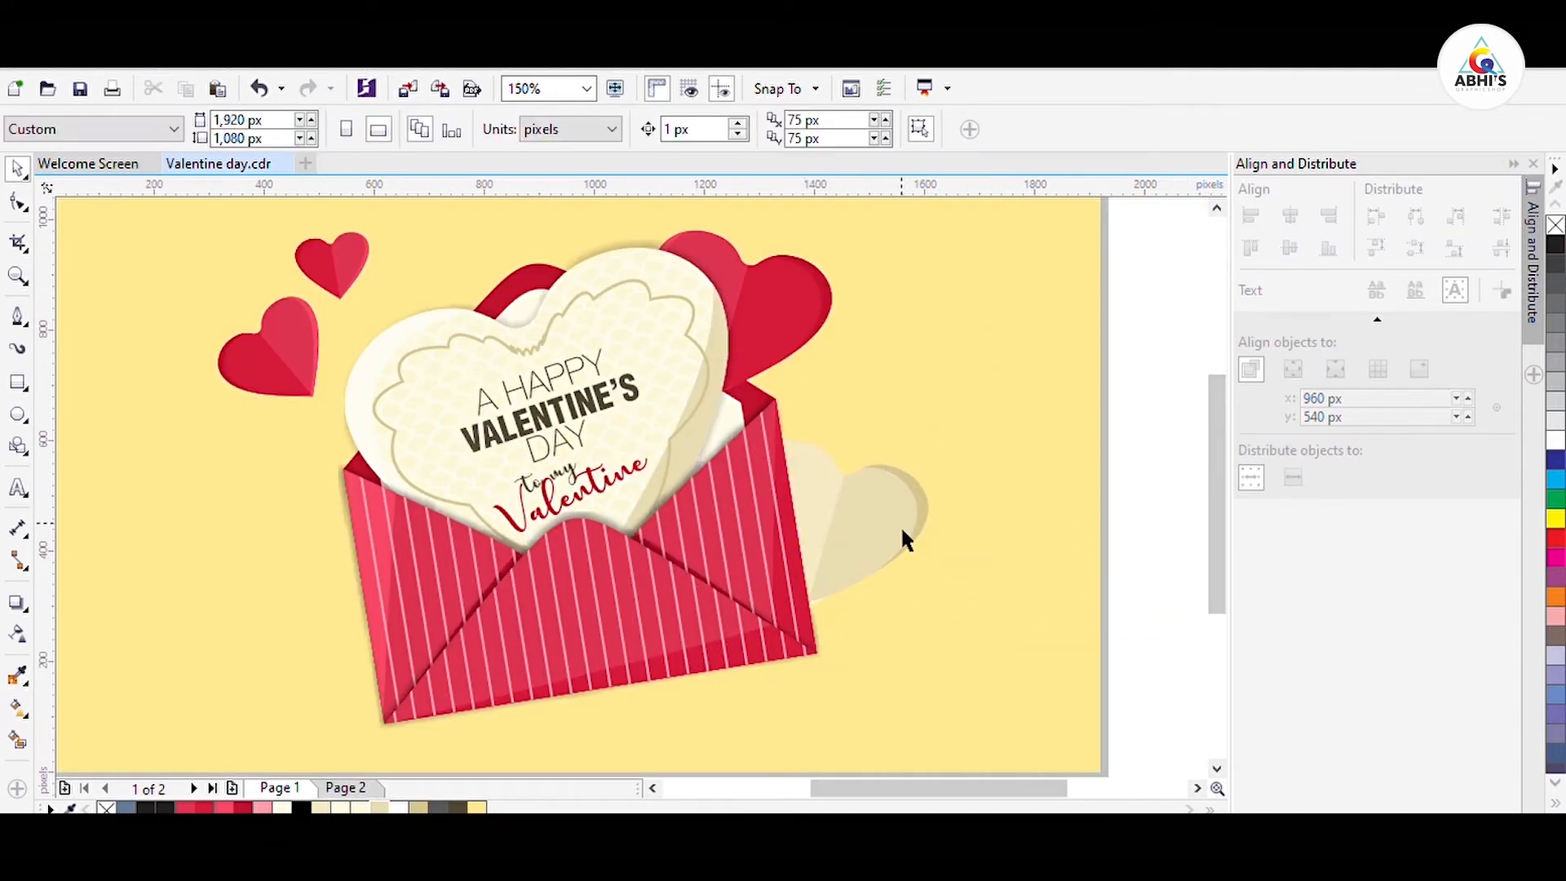
# Step: Add a drop shadow to the cream heart with opacity 50 and feathering 10
pyautogui.moveTo(902, 534); pyautogui.dragTo(897, 540)
pyautogui.click(17, 602)
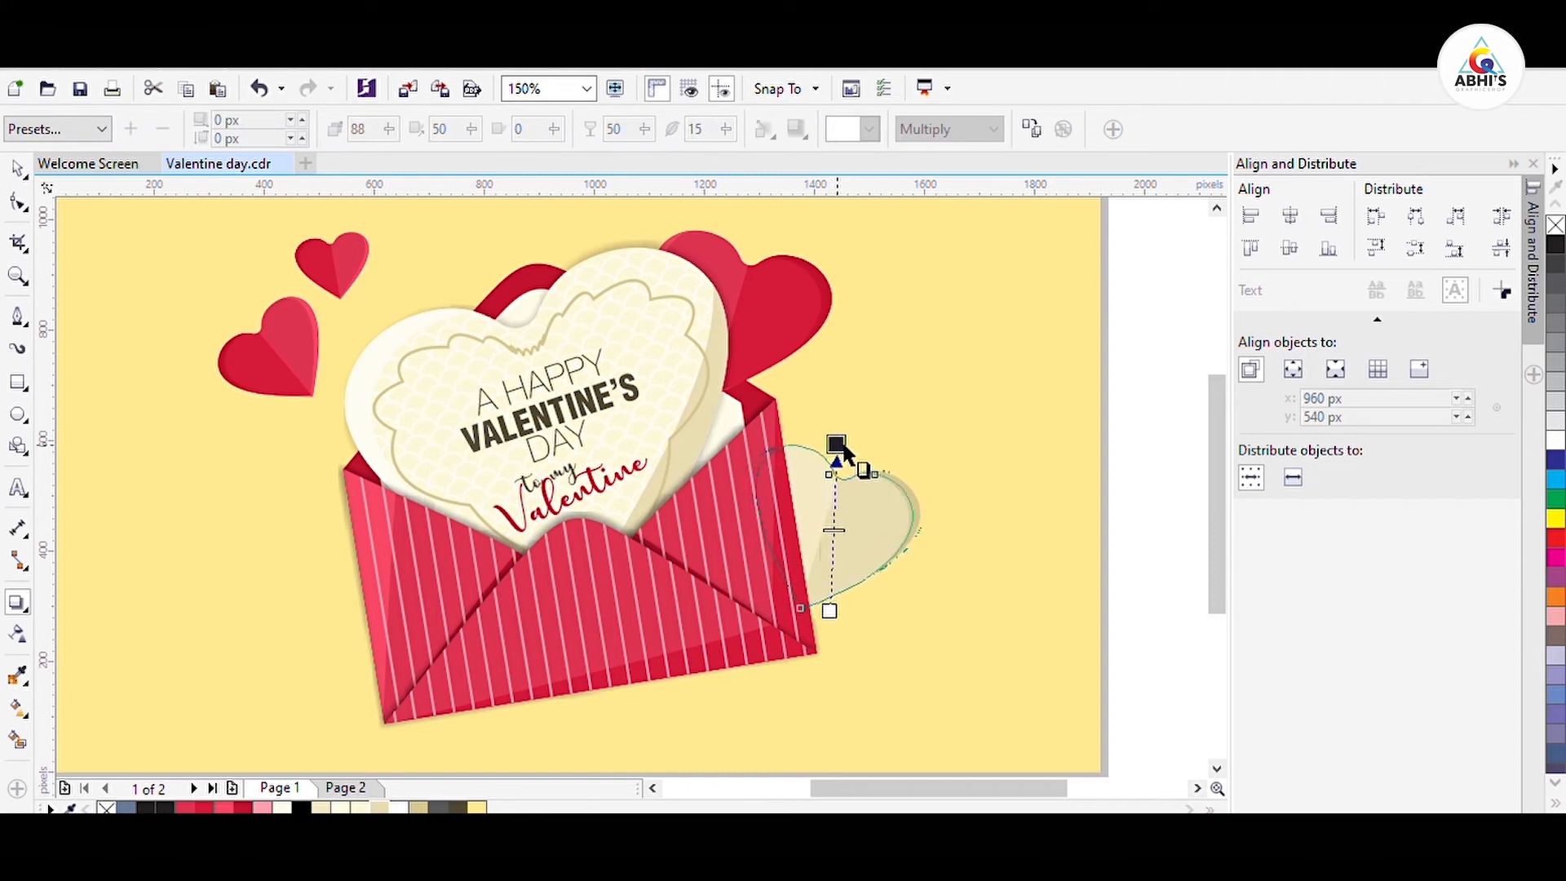
pyautogui.moveTo(844, 453); pyautogui.dragTo(845, 459)
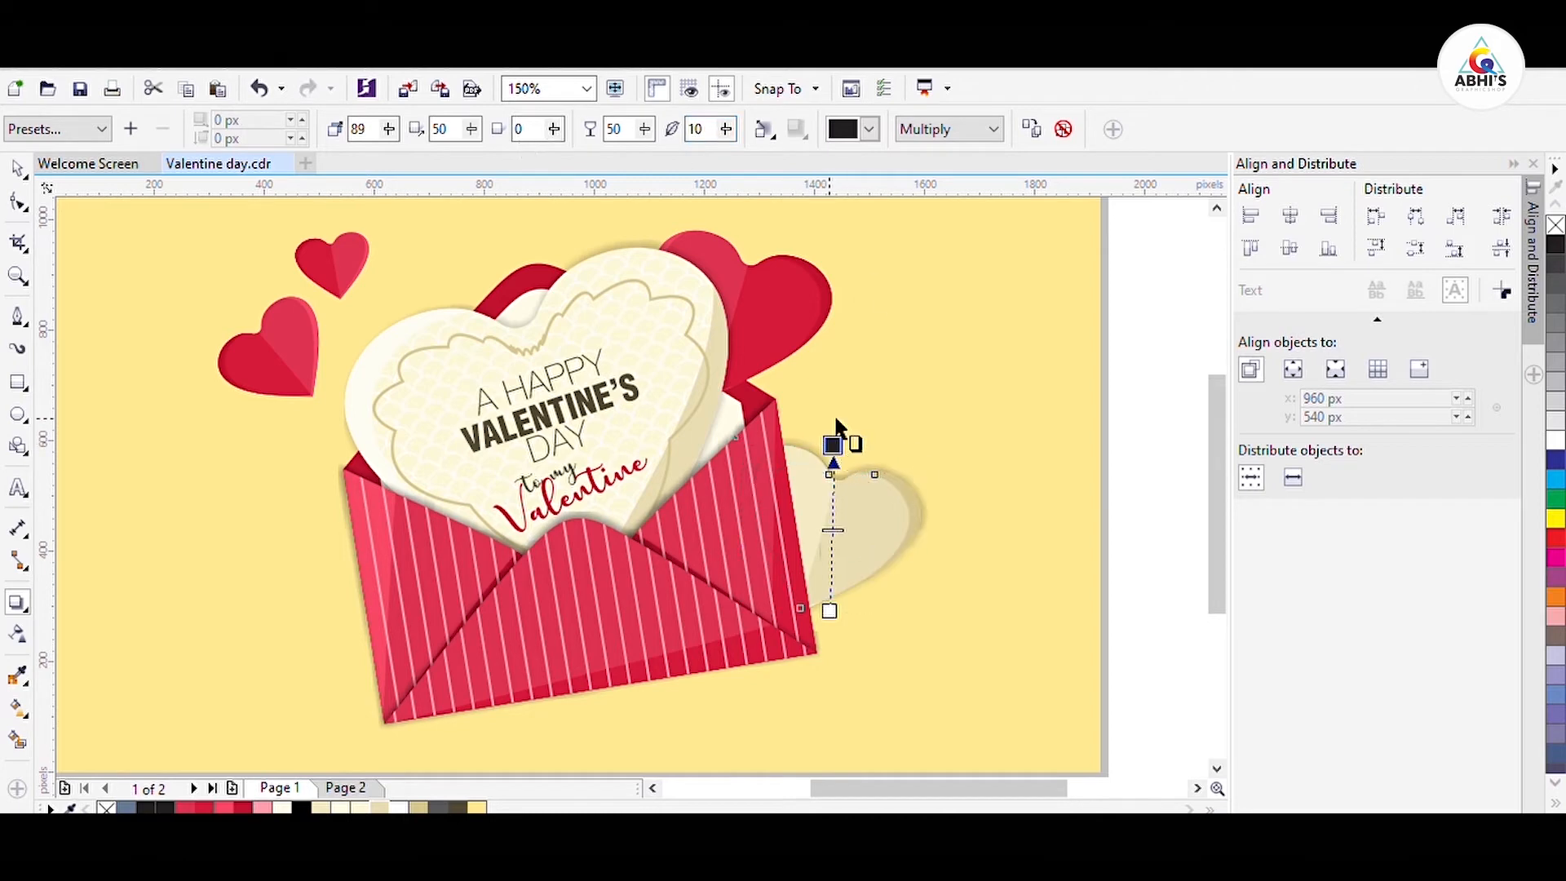
# Step: Add a drop shadow to the envelope's back piece, cast toward the left, with feathering 5
pyautogui.click(773, 507)
pyautogui.click(531, 268)
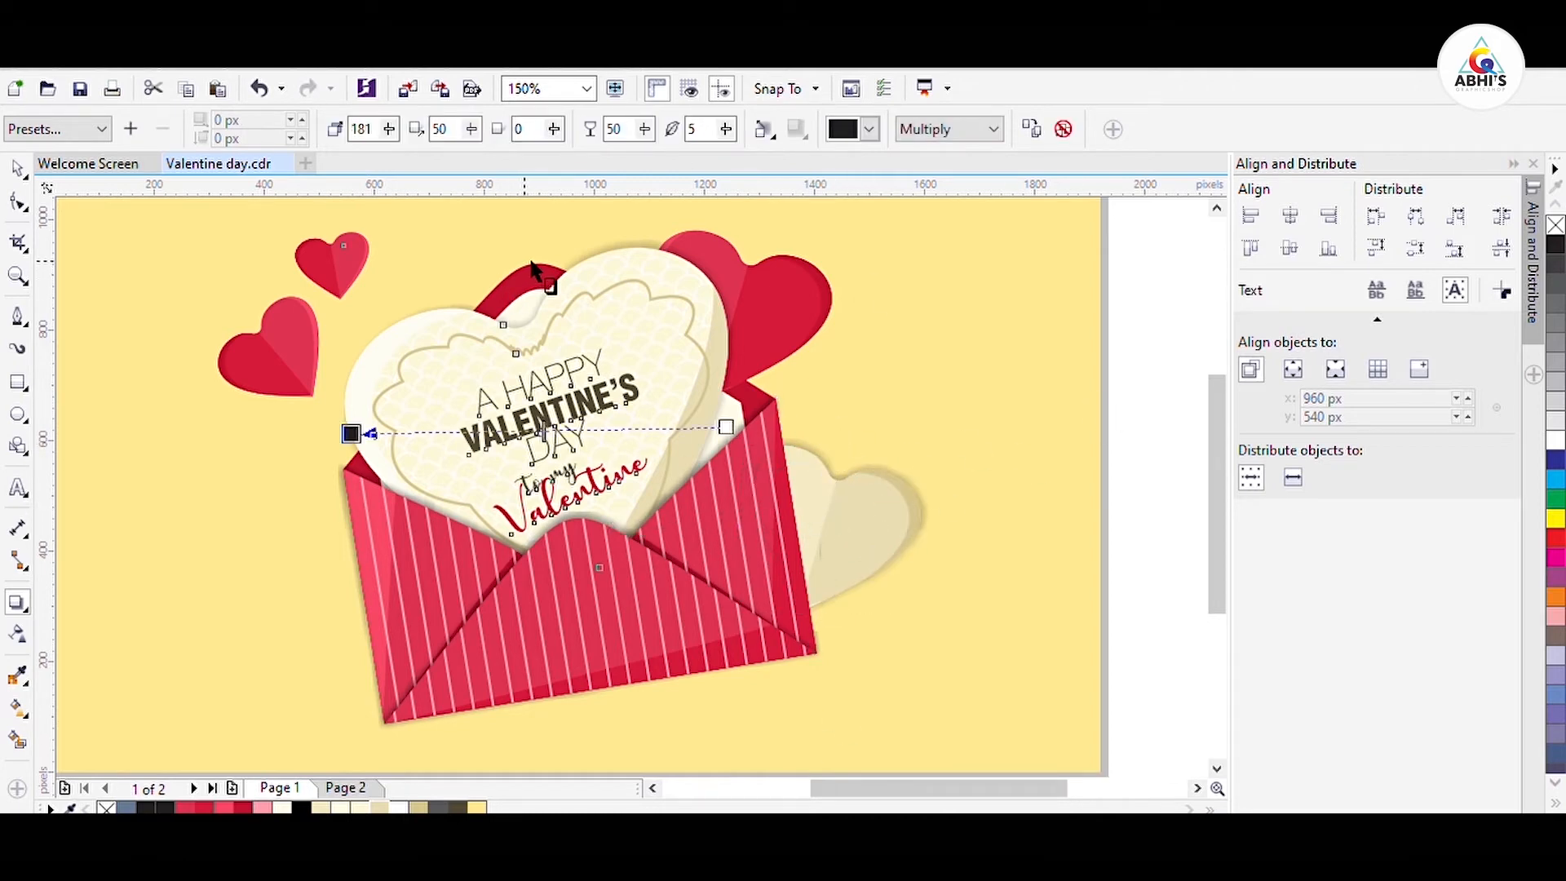
pyautogui.moveTo(774, 400); pyautogui.dragTo(343, 495)
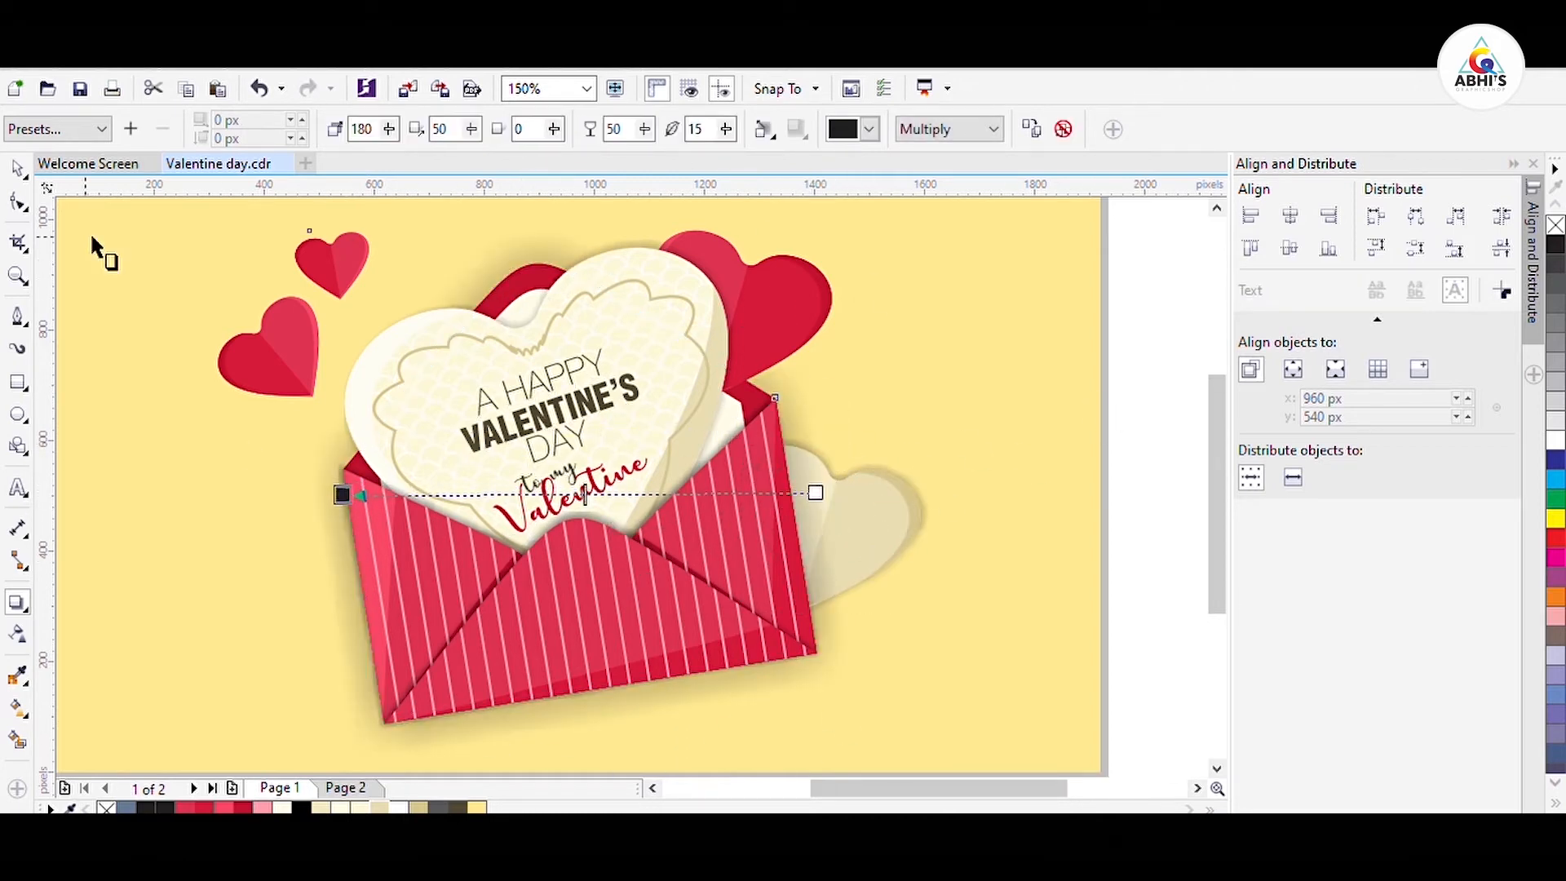
pyautogui.write('5')
pyautogui.press('Return')
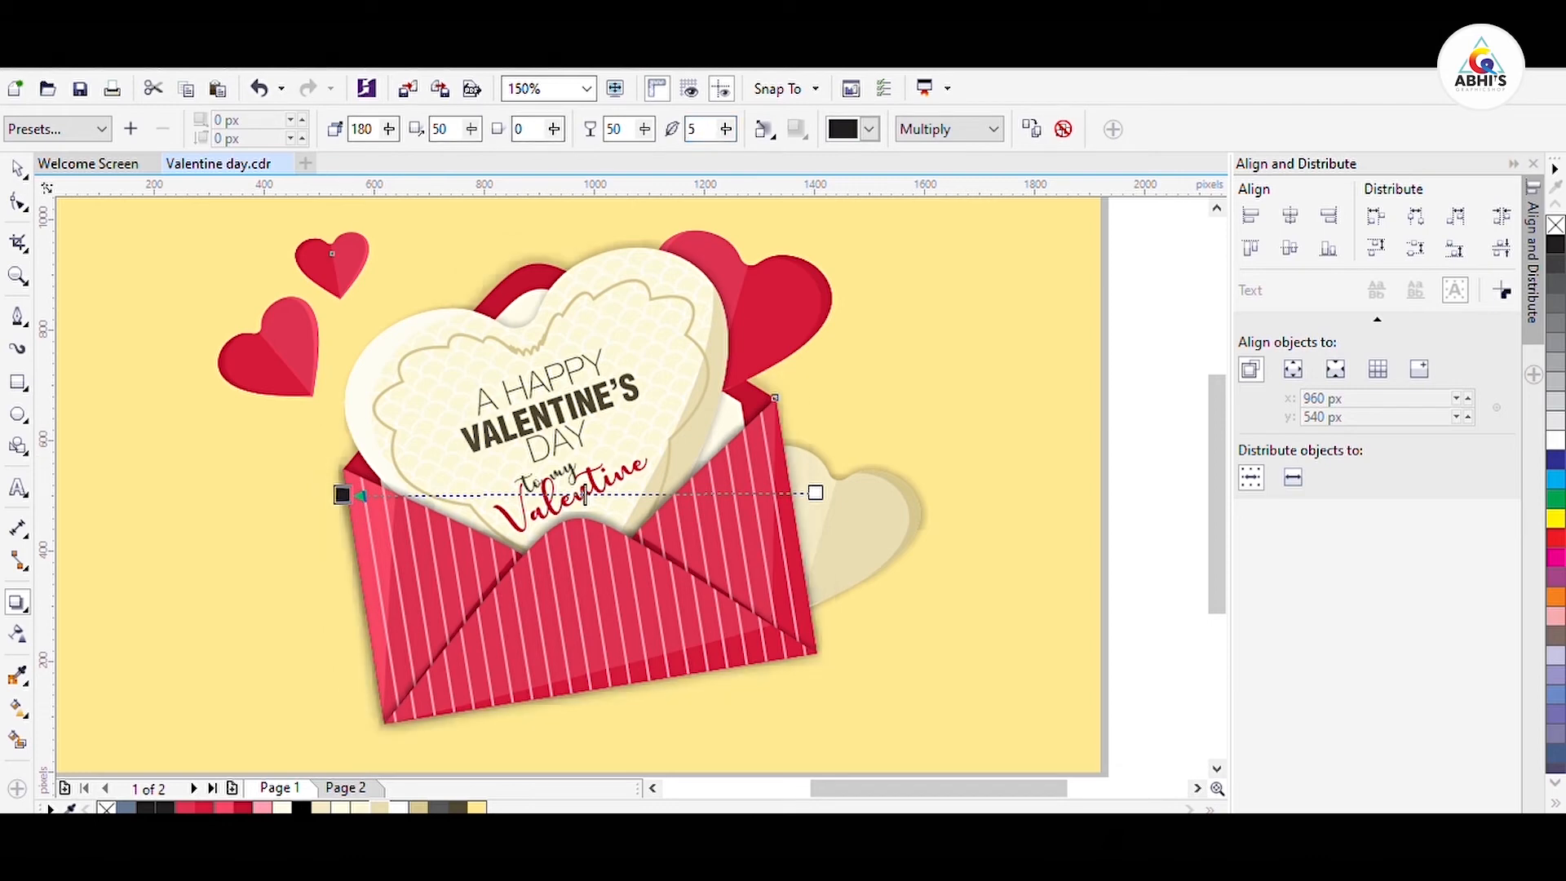
# Step: Duplicate the cream heart with its shadow to the envelope's left side and rotate the copy counter-clockwise
pyautogui.click(977, 360)
pyautogui.moveTo(977, 360); pyautogui.dragTo(1202, 382)
pyautogui.click(17, 169)
pyautogui.click(1145, 528)
pyautogui.click(1136, 498)
pyautogui.moveTo(1136, 499); pyautogui.dragTo(380, 402)
pyautogui.click(457, 530)
pyautogui.click(475, 512)
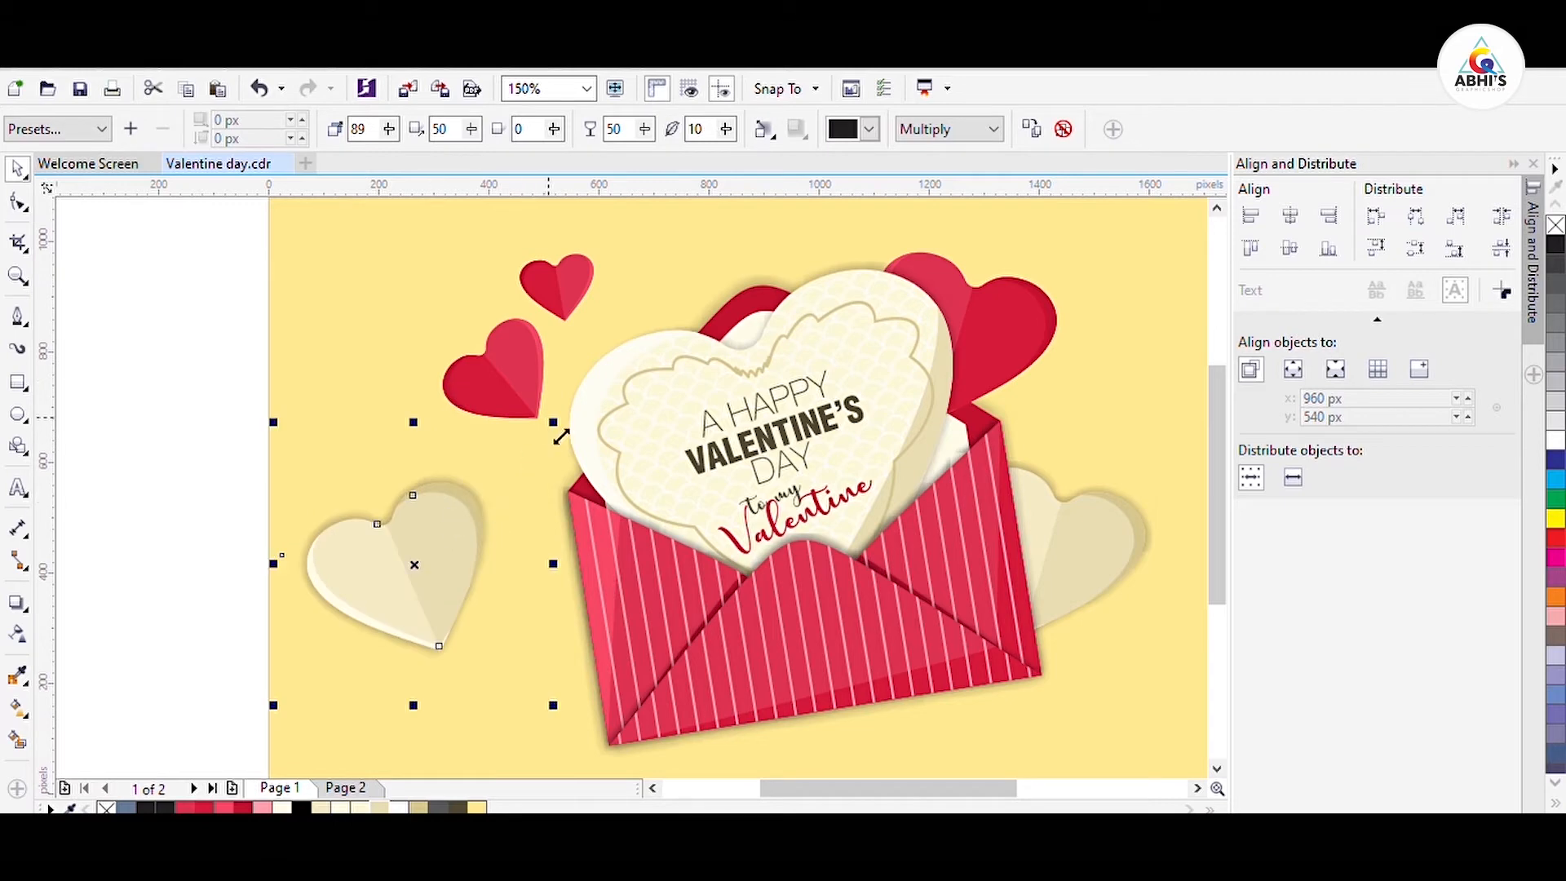
# Step: Shrink the cream heart copy and tuck it behind the envelope's lower-left edge
pyautogui.moveTo(554, 424); pyautogui.dragTo(494, 483)
pyautogui.moveTo(444, 581); pyautogui.dragTo(588, 650)
pyautogui.click(584, 644)
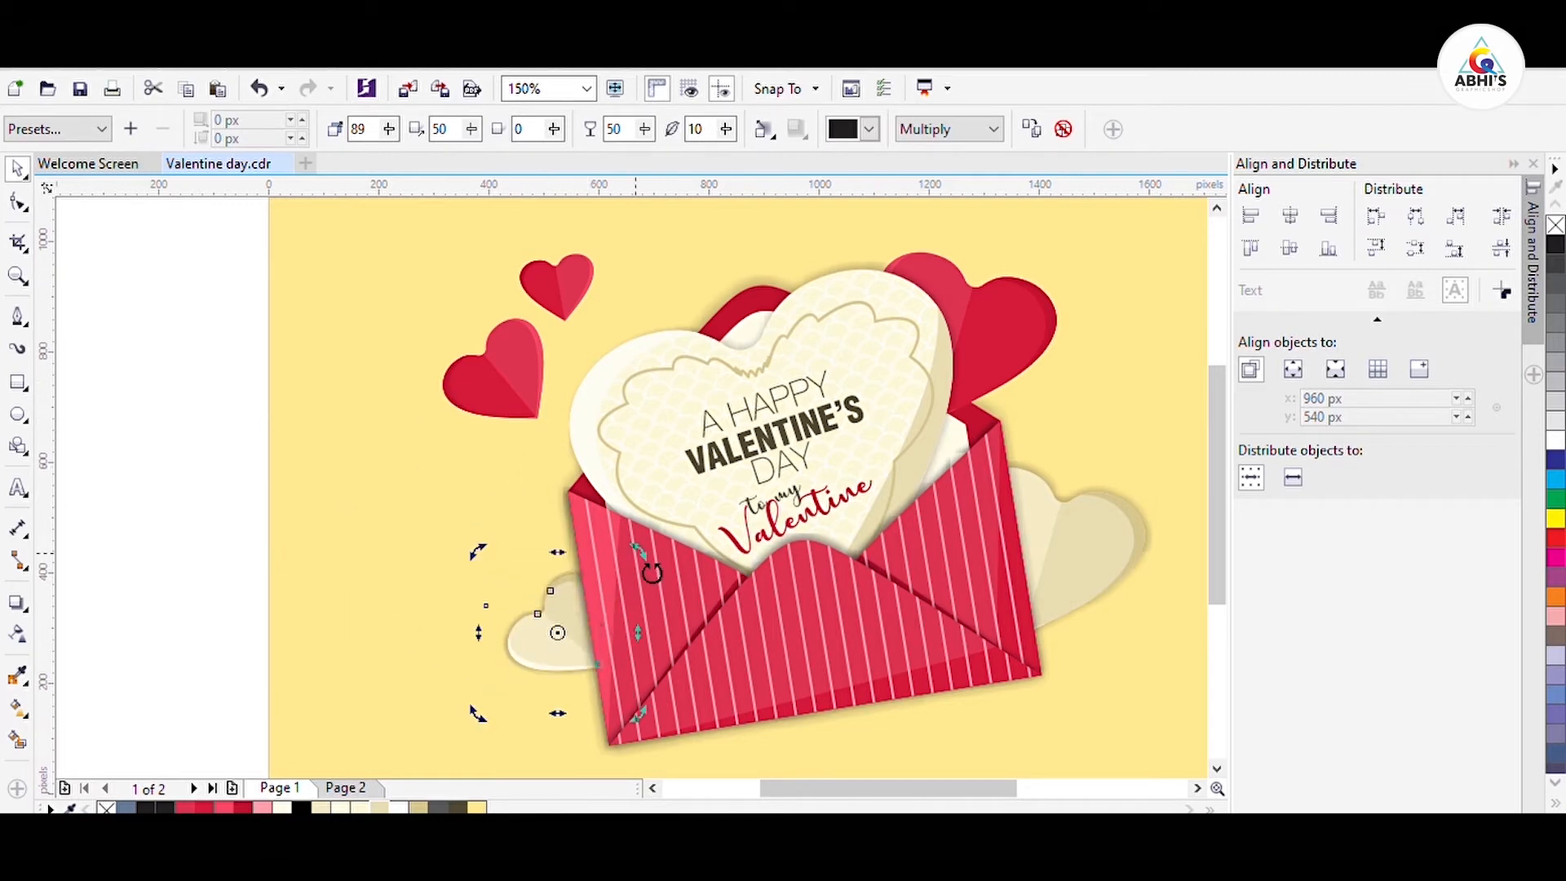
# Step: Set the small cream heart's shadow opacity to 20
pyautogui.click(365, 515)
pyautogui.click(556, 628)
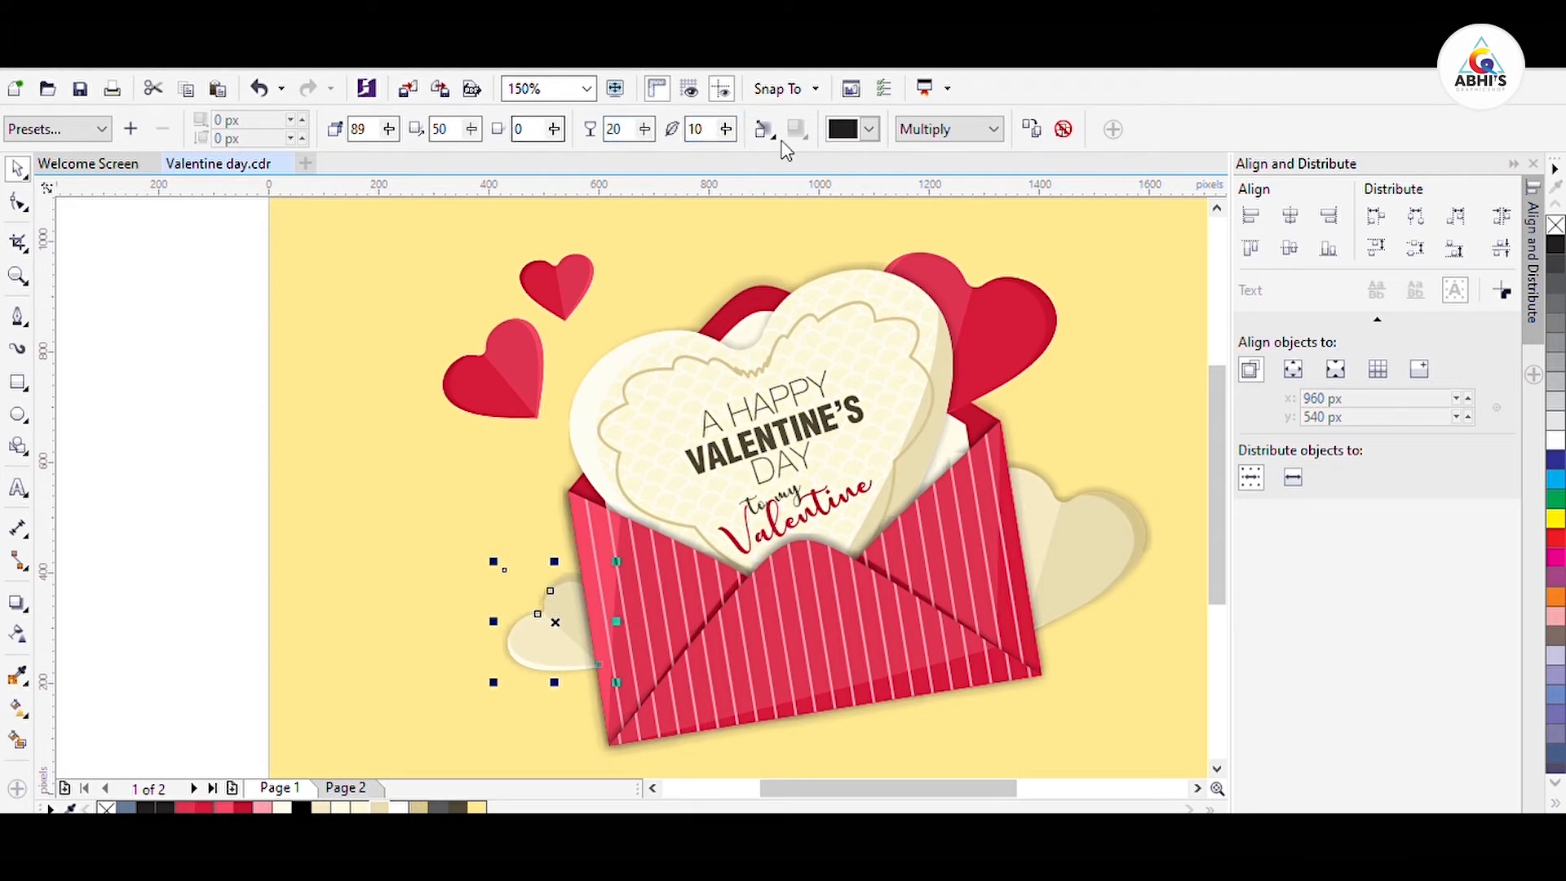
pyautogui.click(266, 517)
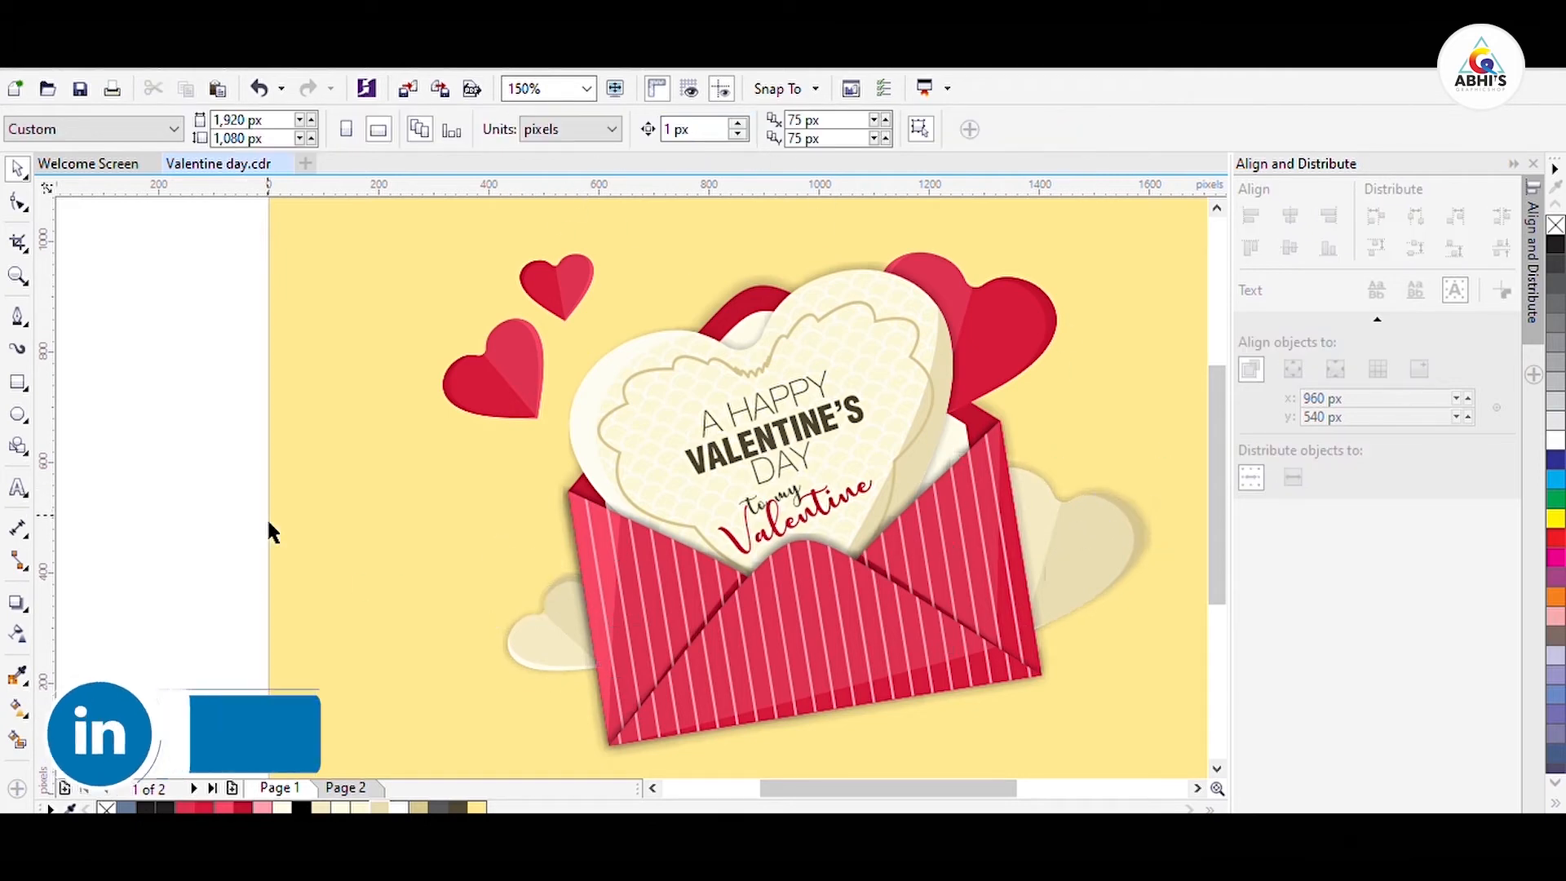
# Step: Recolour the page background from yellow to light peach
pyautogui.moveTo(872, 649); pyautogui.dragTo(738, 558)
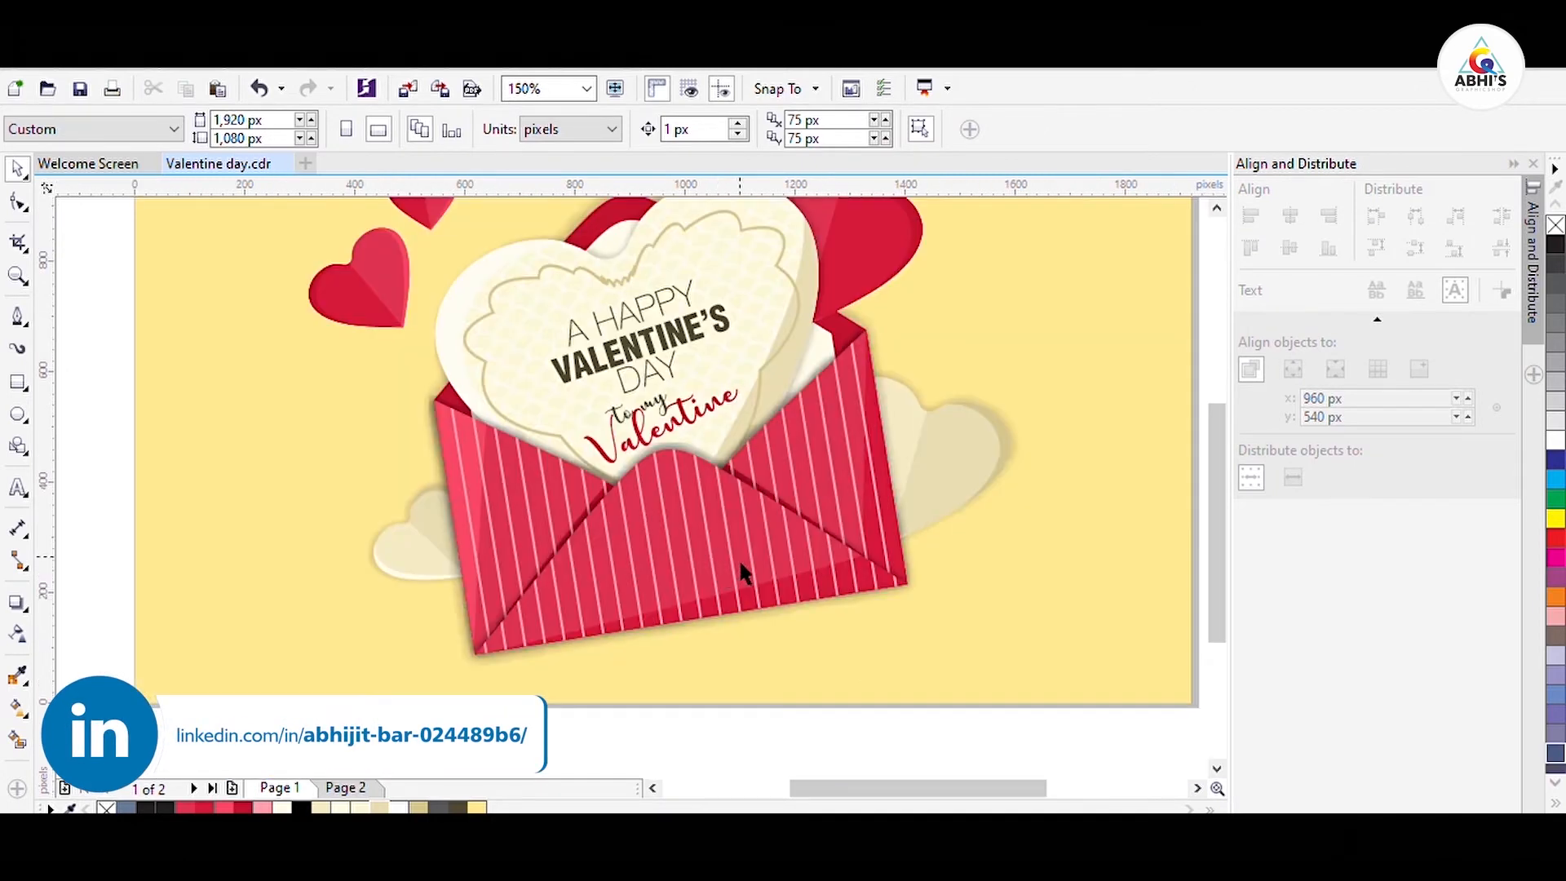
pyautogui.click(840, 673)
pyautogui.click(816, 734)
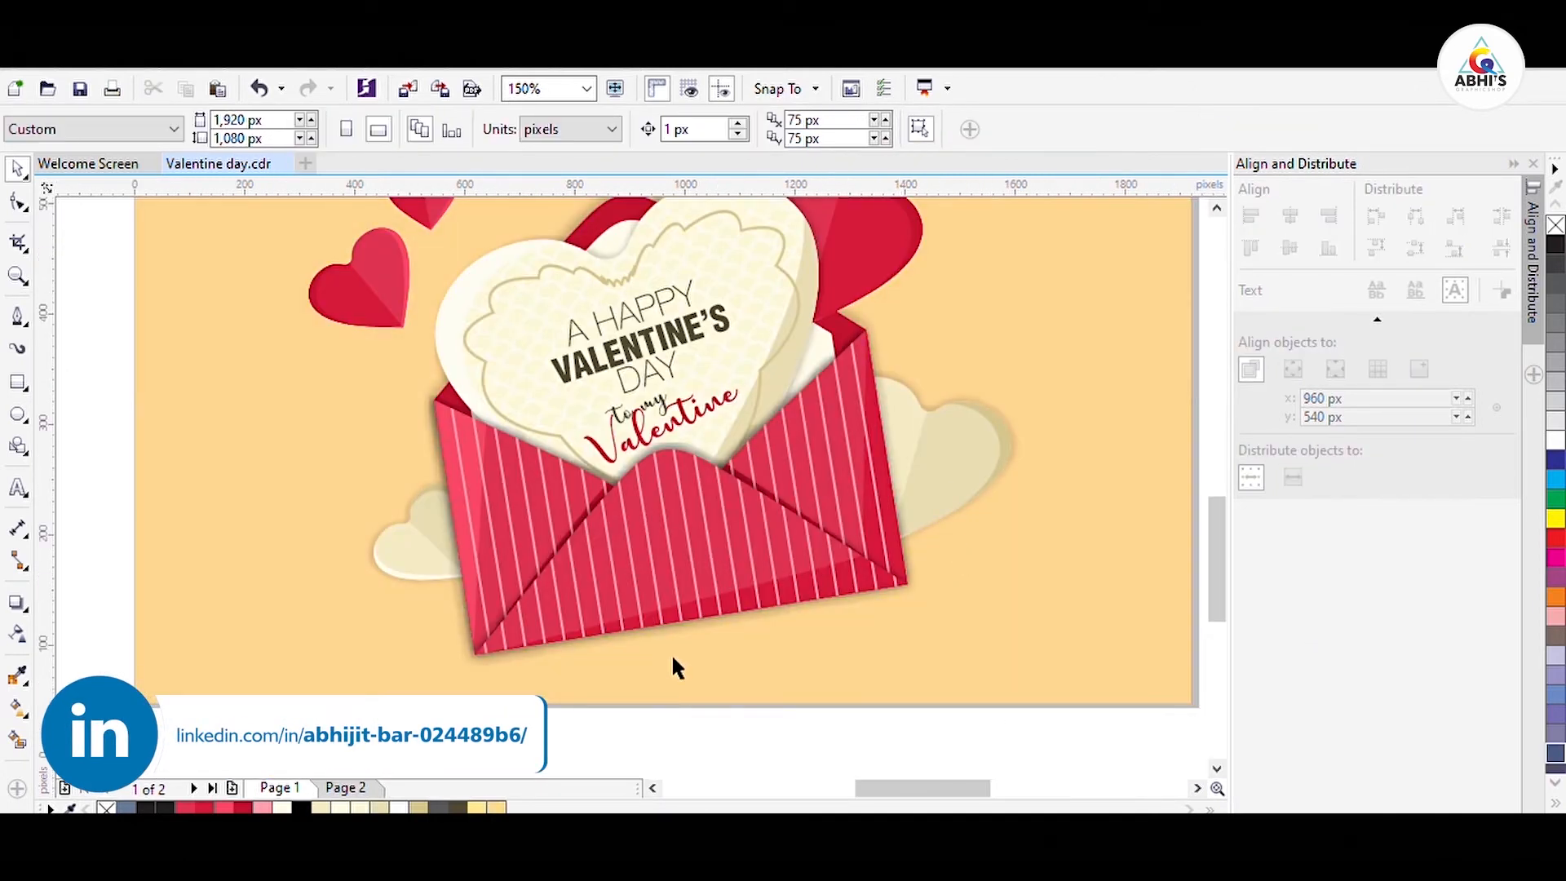
# Step: Draw a closed pen shape about 785 by 180 px along the envelope's bottom edge, with its lower side bowed downward
pyautogui.scroll(1, 673, 652)
pyautogui.click(17, 315)
pyautogui.click(278, 657)
pyautogui.moveTo(1142, 518); pyautogui.dragTo(1113, 318)
pyautogui.scroll(-2, 1113, 320)
pyautogui.scroll(2, 248, 538)
pyautogui.scroll(-1, 256, 561)
pyautogui.scroll(1, 829, 628)
pyautogui.keyDown('alt'); pyautogui.click(1098, 502); pyautogui.keyUp('alt')
pyautogui.click(580, 451)
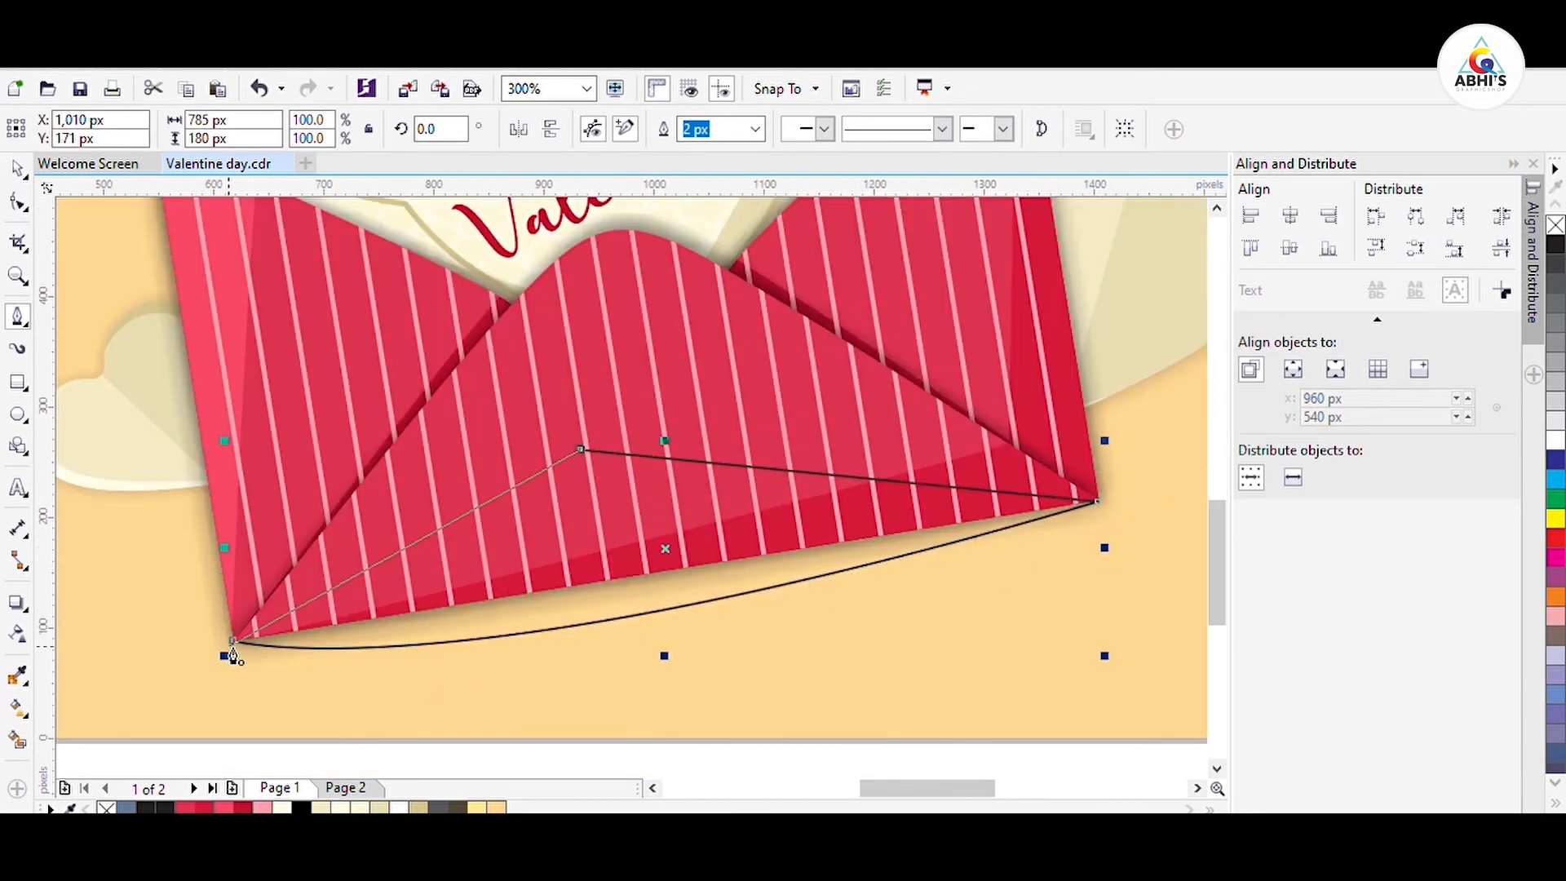
# Step: Fill the curved shape with brown sampled beside the envelope's lower-left corner and remove its outline
pyautogui.click(17, 675)
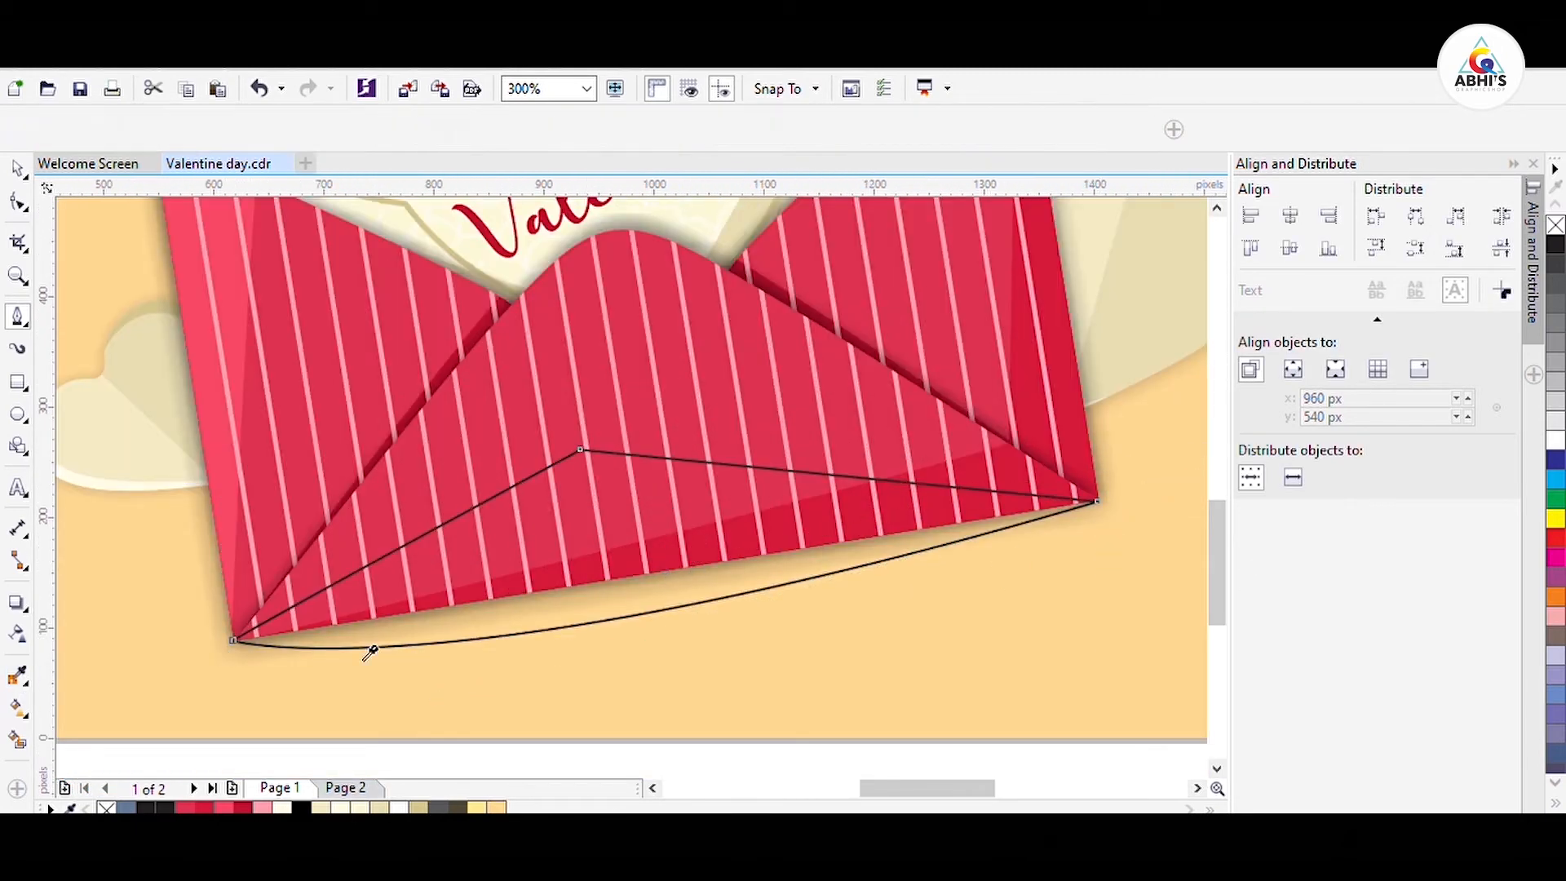
pyautogui.click(228, 635)
pyautogui.click(271, 633)
pyautogui.click(17, 169)
pyautogui.rightClick(116, 806)
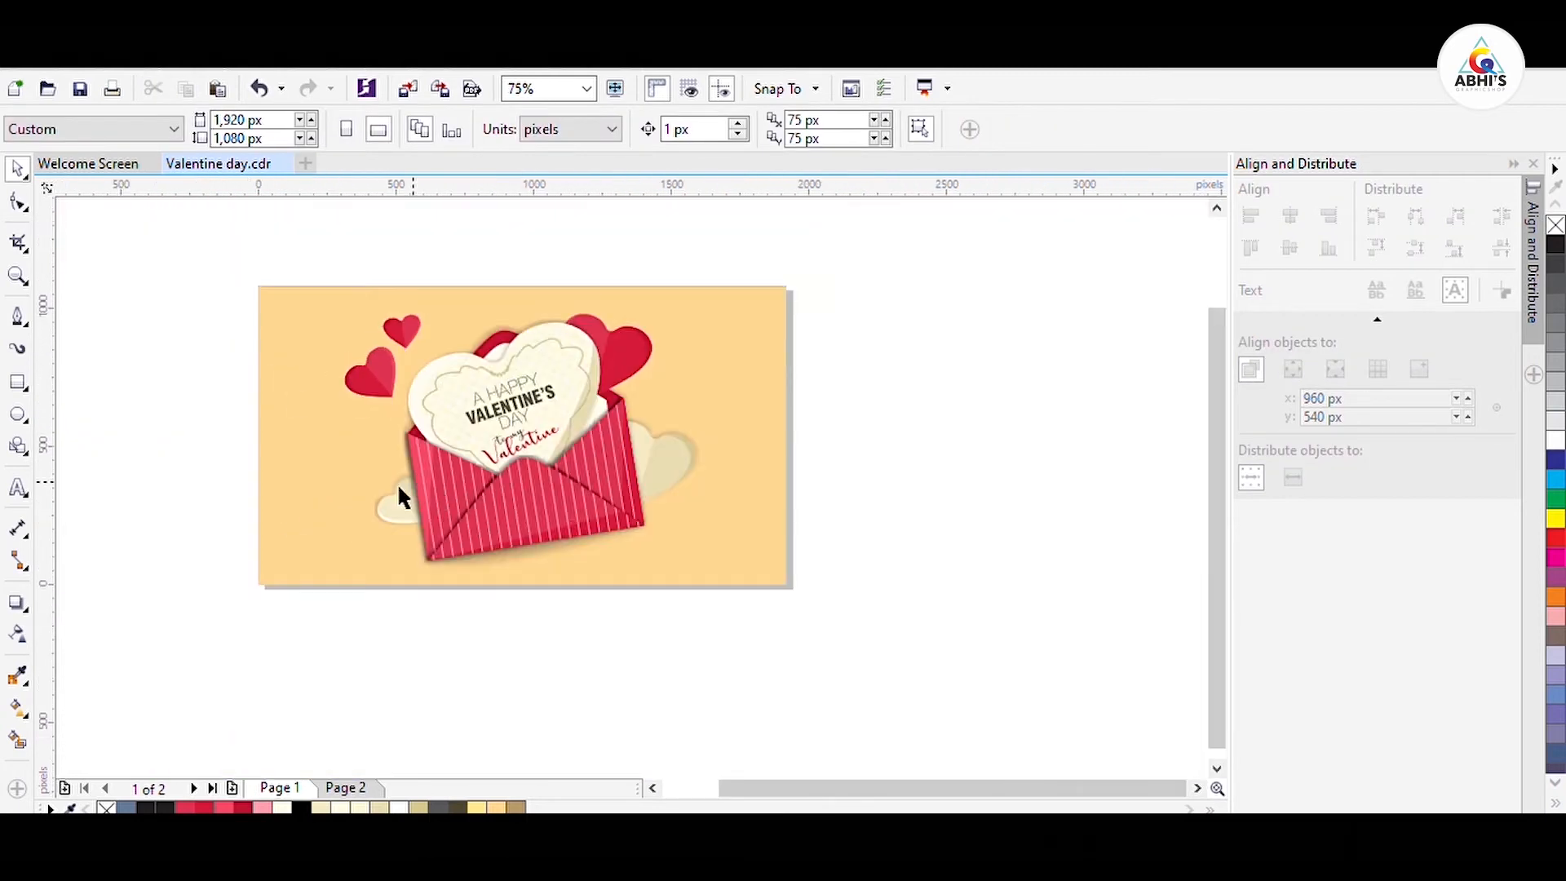
pyautogui.click(17, 278)
pyautogui.moveTo(258, 288); pyautogui.dragTo(783, 610)
pyautogui.press('space')
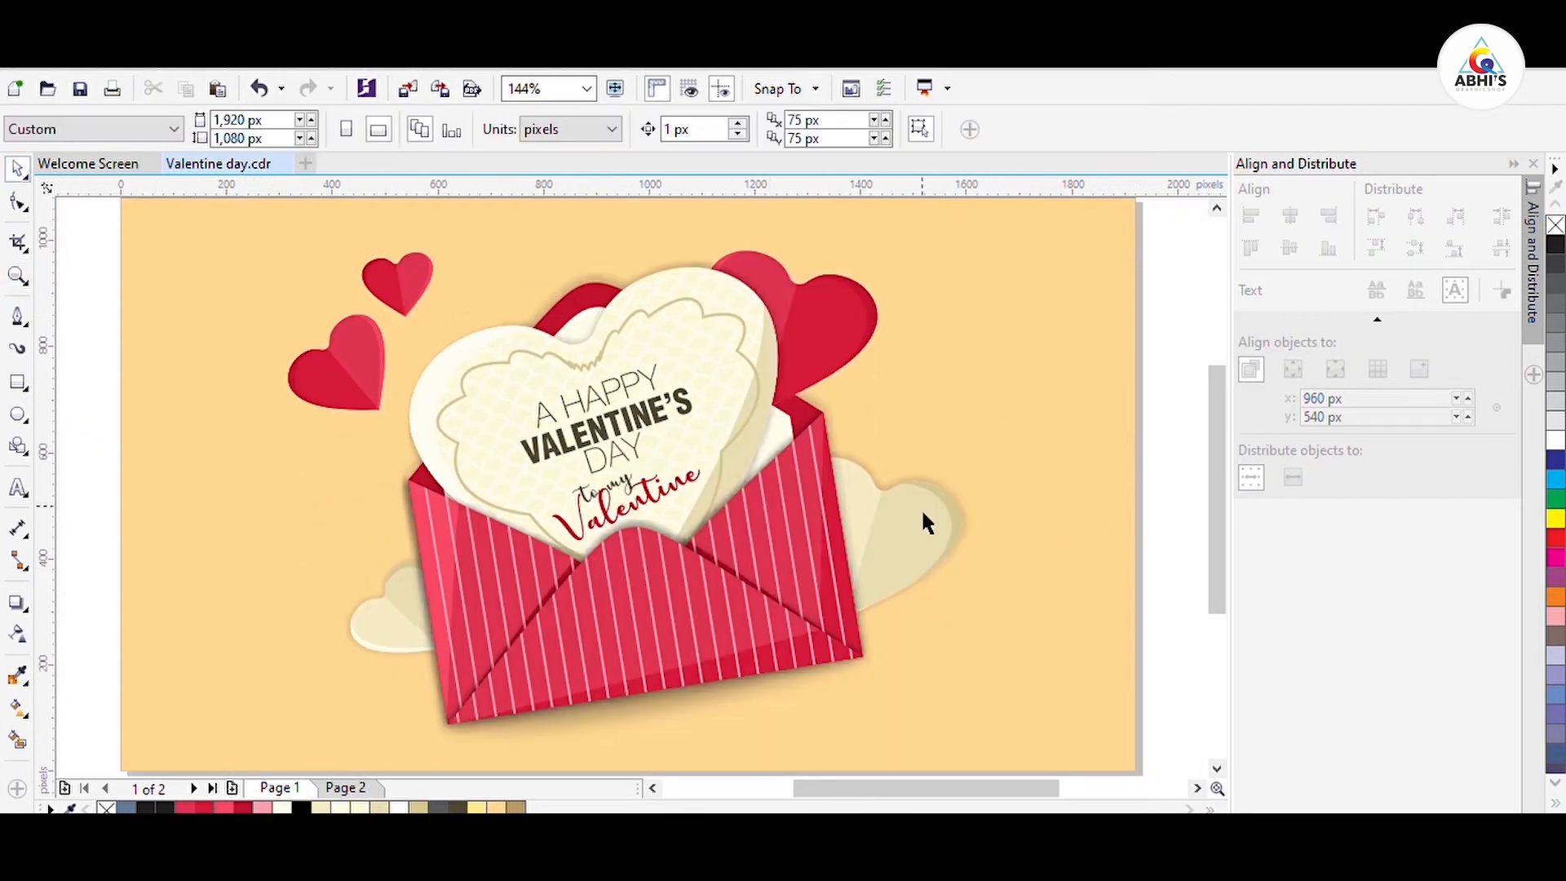
pyautogui.click(882, 530)
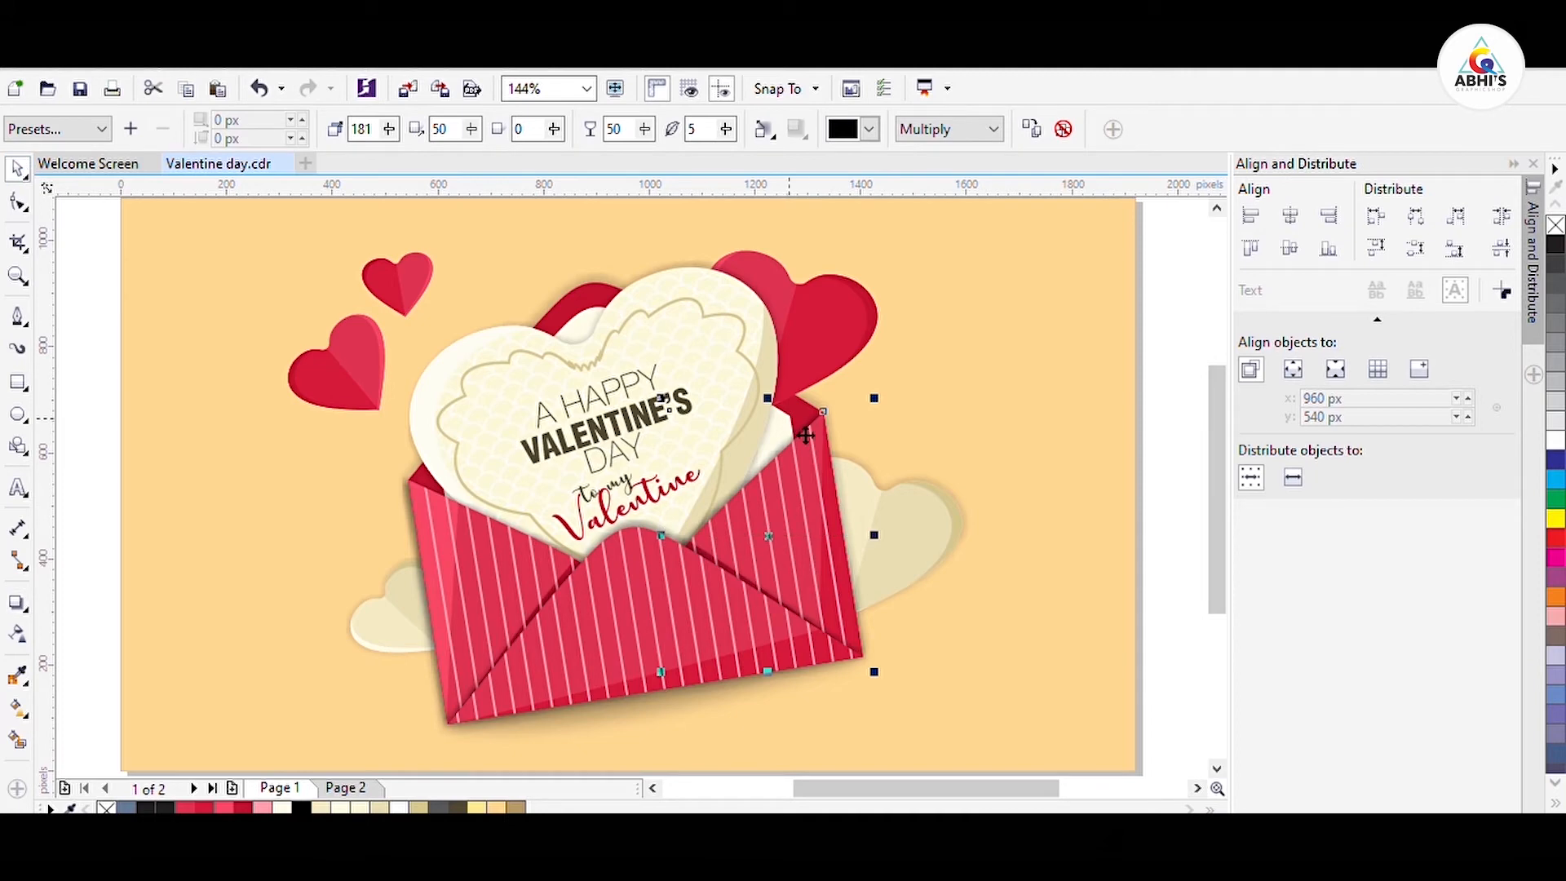
pyautogui.press('Delete')
pyautogui.hotkey('ctrl', 'z')
pyautogui.press('Delete')
pyautogui.doubleClick(757, 504)
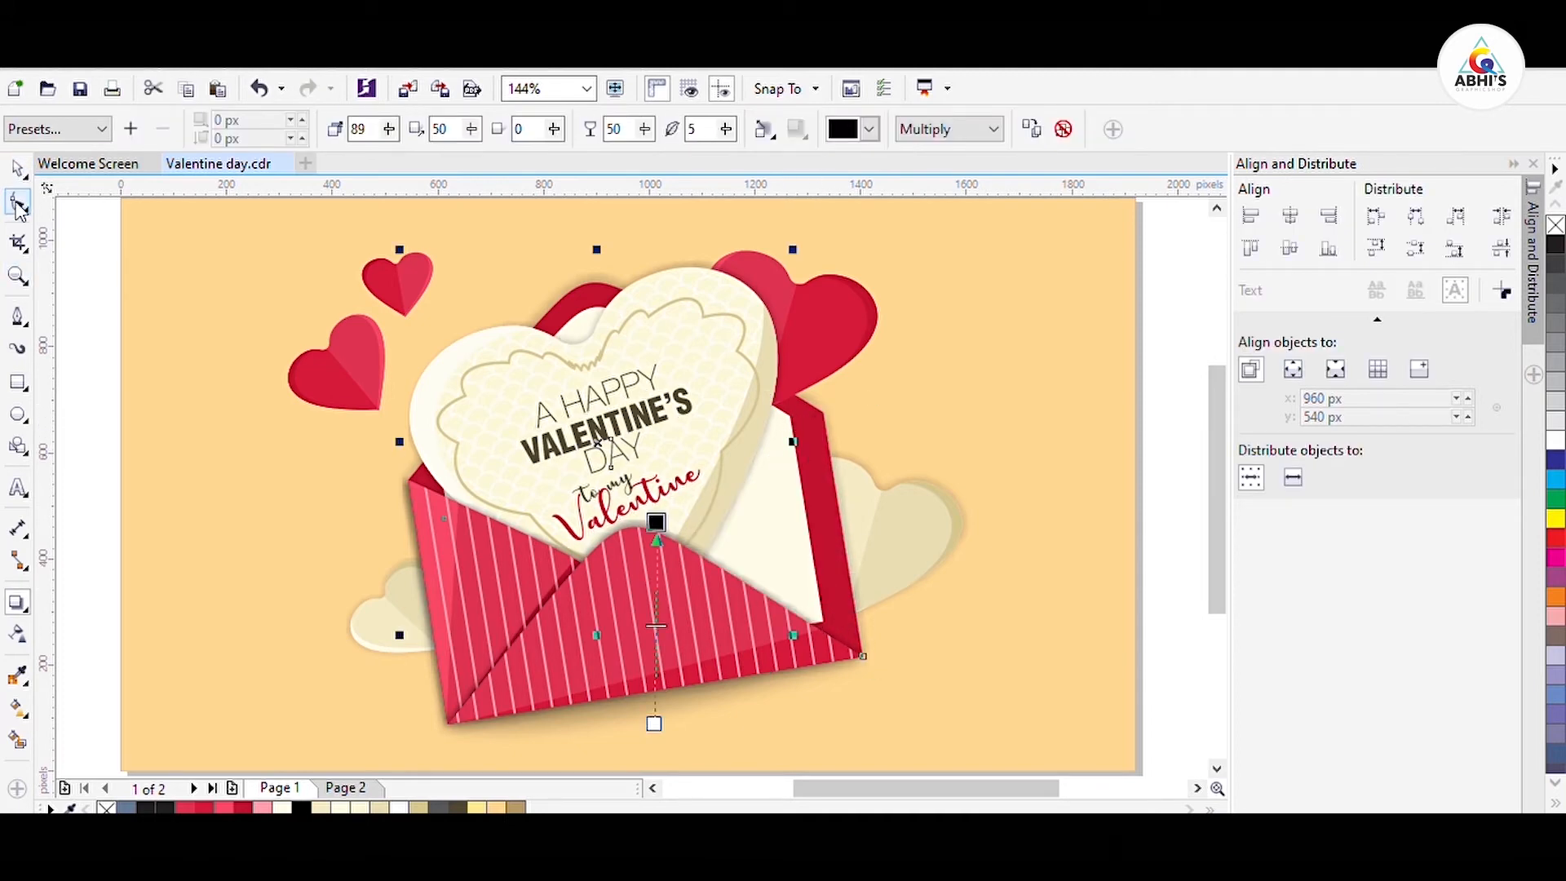
pyautogui.hotkey('ctrl', 'z')
pyautogui.hotkey('ctrl', 'z')
# Step: Take out the card with the right and bottom flaps, fill the envelope's inner panel with cream, and paste the pieces back
pyautogui.click(576, 438)
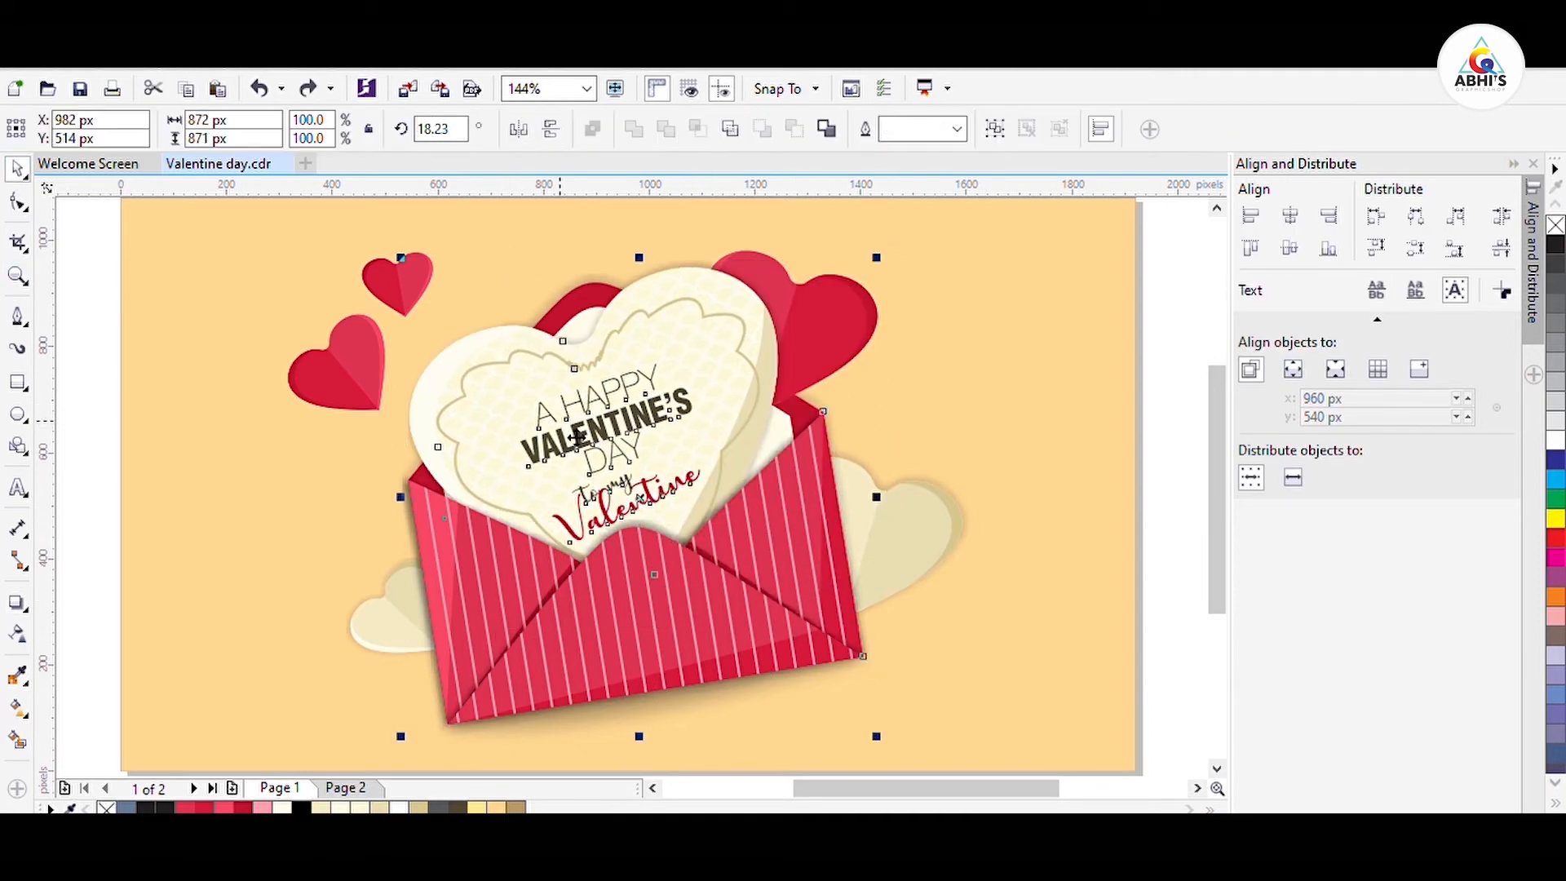
pyautogui.press('Delete')
pyautogui.doubleClick(738, 455)
pyautogui.click(684, 486)
pyautogui.click(323, 808)
pyautogui.keyDown('ctrl'); pyautogui.click(1148, 516); pyautogui.keyUp('ctrl')
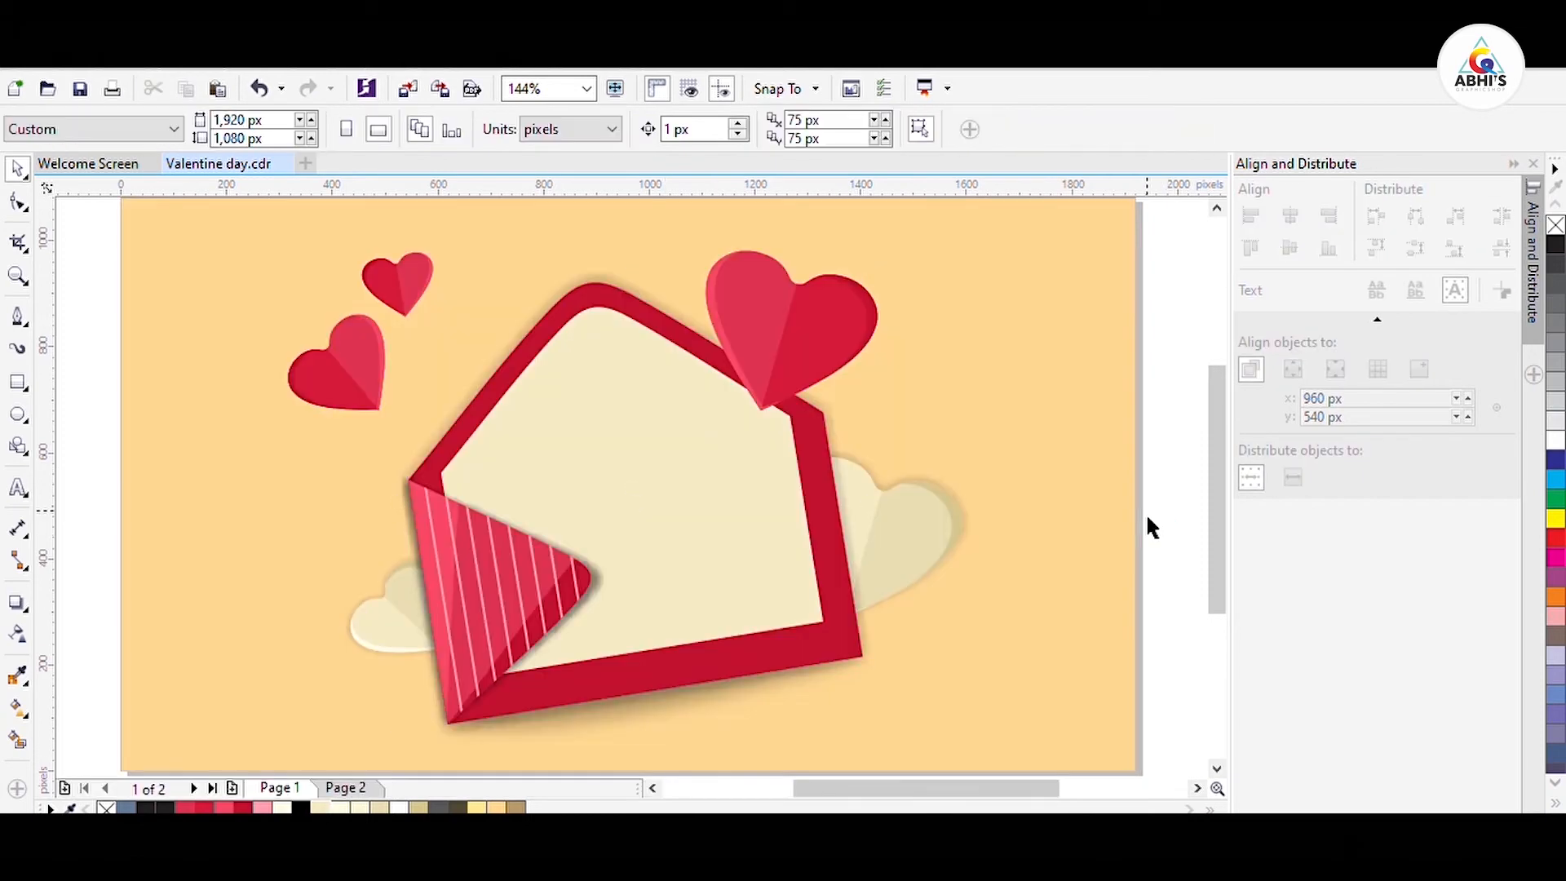
pyautogui.hotkey('ctrl', 'v')
pyautogui.click(1160, 482)
# Step: Restack the envelope's left flap in front of the card and behind the bottom flap
pyautogui.click(496, 577)
pyautogui.hotkey('ctrl', 'x')
pyautogui.hotkey('ctrl', 'v')
pyautogui.click(430, 512)
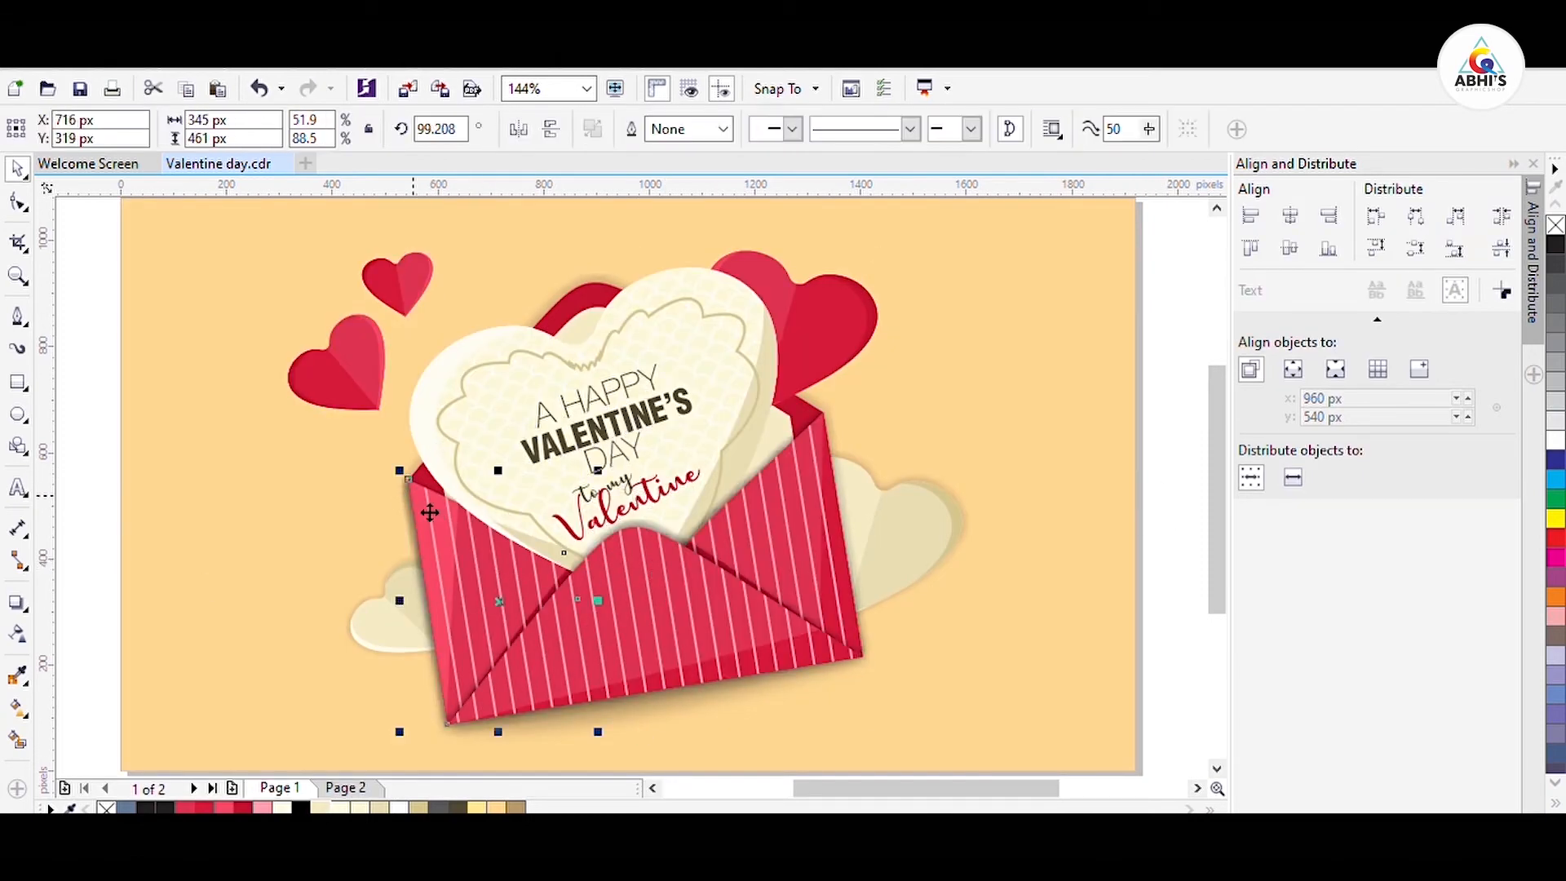
pyautogui.hotkey('shift', 'pageup')
pyautogui.click(1061, 408)
pyautogui.click(1172, 386)
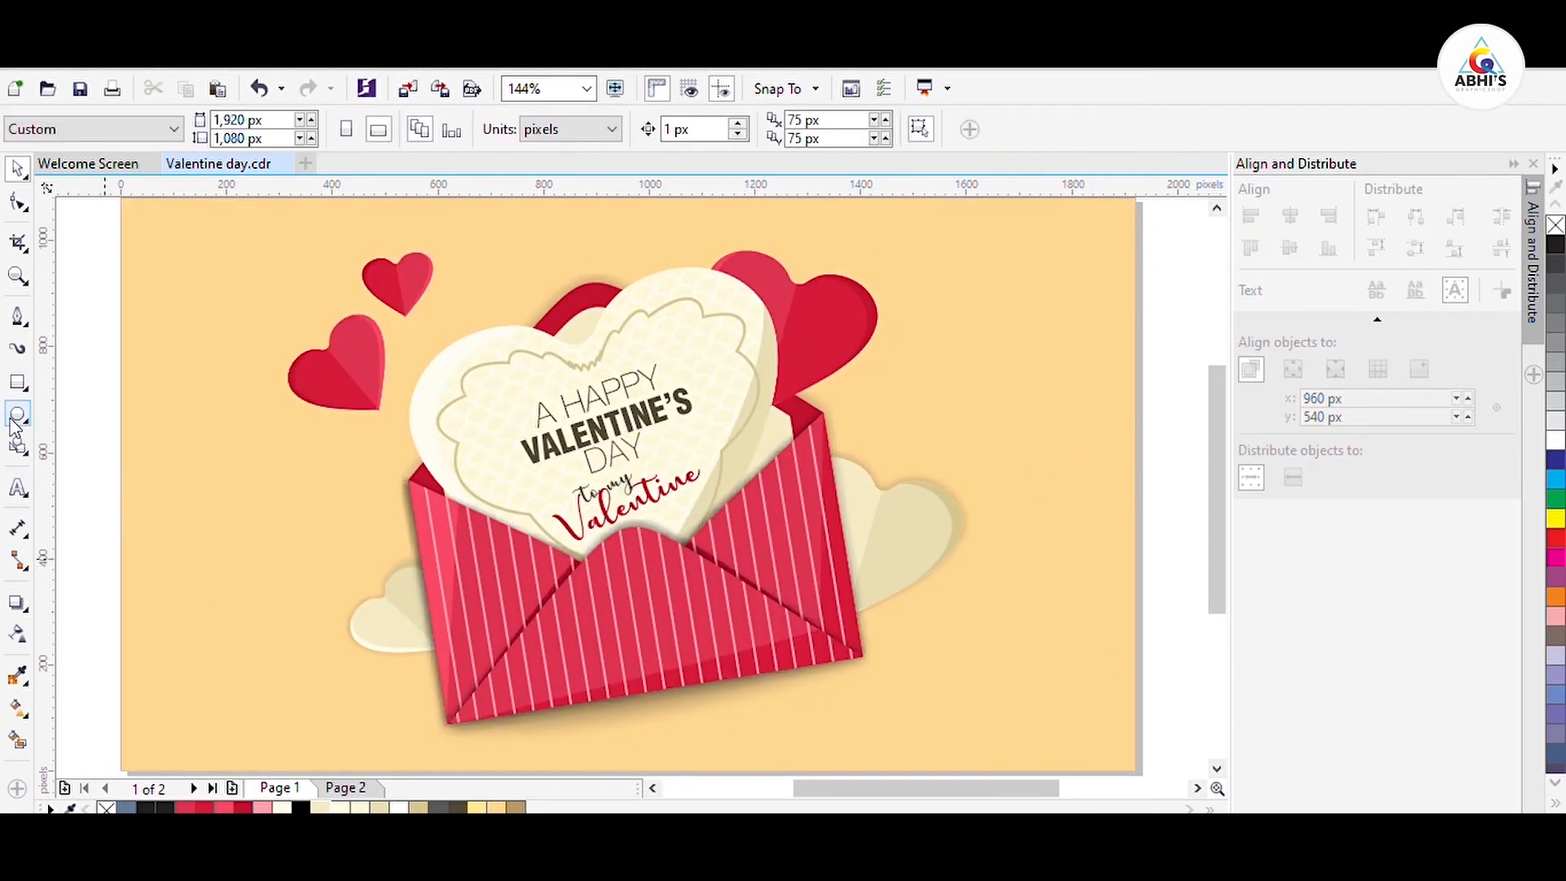
# Step: Draw a 52 px circle right of the red heart and duplicate it into a touching two-by-two grid
pyautogui.click(17, 414)
pyautogui.moveTo(946, 332); pyautogui.dragTo(973, 361)
pyautogui.scroll(2, 1005, 338)
pyautogui.moveTo(756, 387); pyautogui.dragTo(921, 405)
pyautogui.rightClick(921, 405)
pyautogui.click(17, 170)
pyautogui.keyDown('shift'); pyautogui.click(761, 386); pyautogui.keyUp('shift')
pyautogui.moveTo(876, 323); pyautogui.dragTo(905, 475)
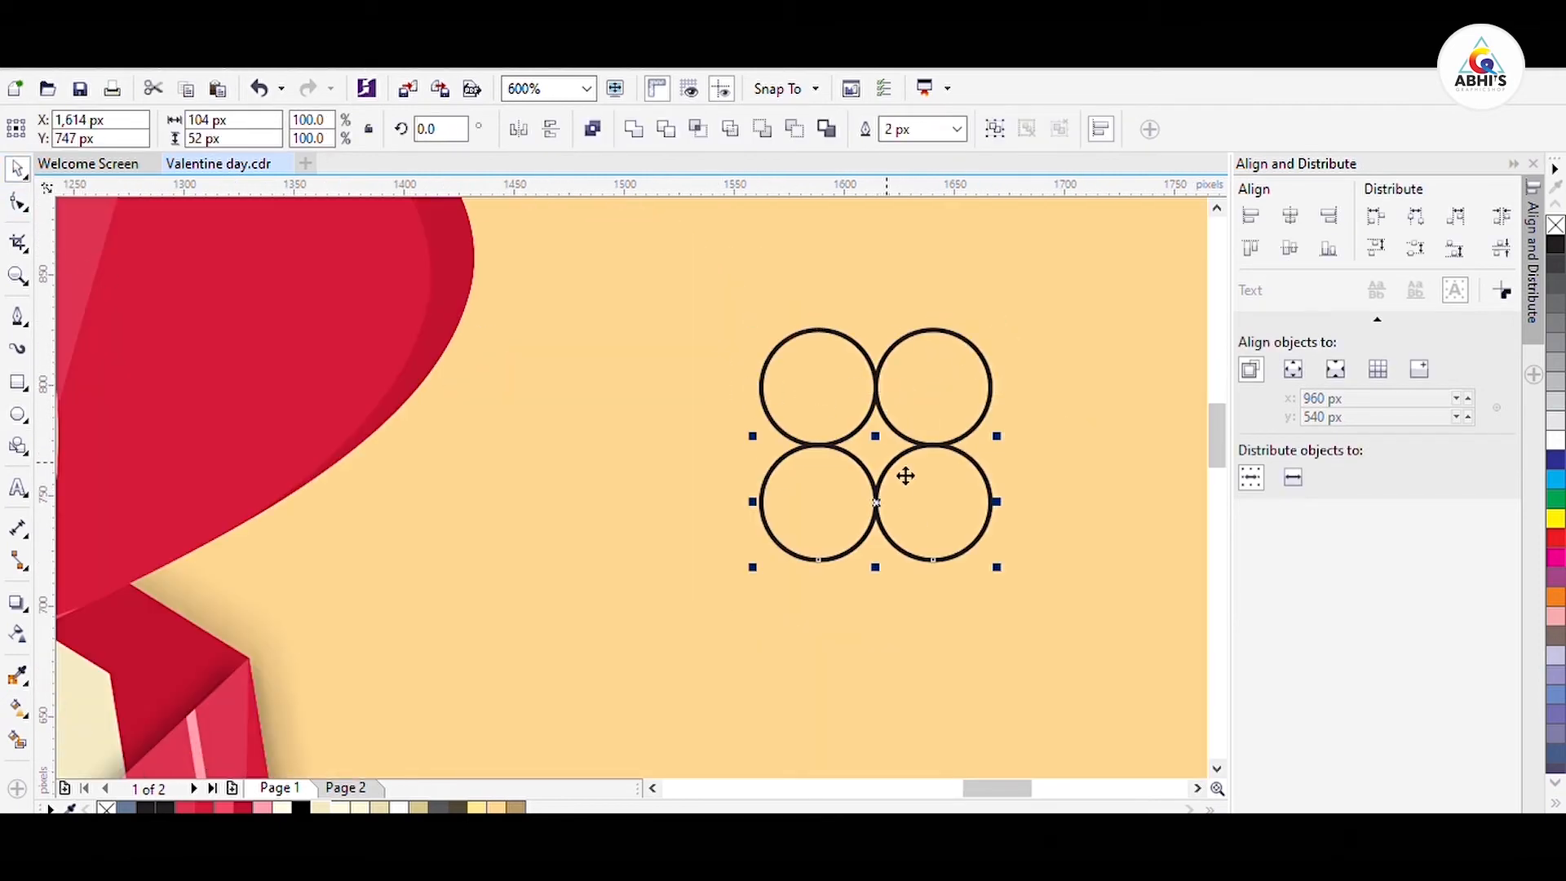
# Step: Create a filled four-pointed star from the gap between the four circles and delete the circles
pyautogui.click(18, 740)
pyautogui.click(882, 445)
pyautogui.click(18, 176)
pyautogui.click(770, 418)
pyautogui.press('Delete')
pyautogui.click(775, 465)
pyautogui.press('Delete')
pyautogui.click(944, 443)
pyautogui.press('Delete')
pyautogui.click(949, 447)
pyautogui.press('Delete')
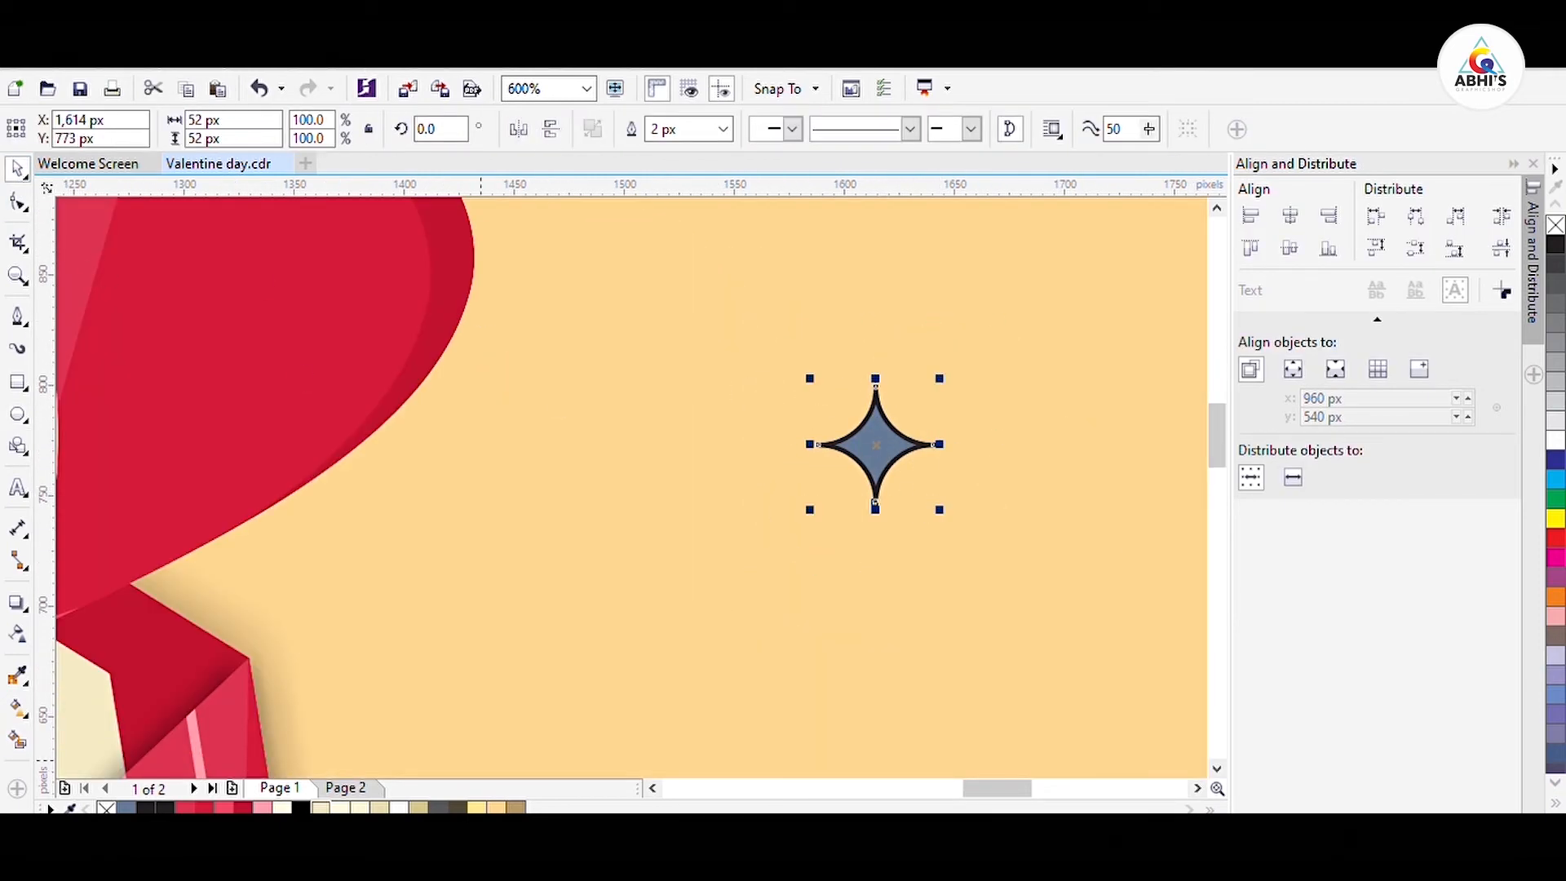
# Step: Remove the star's outline, make it off-white, scale it to 39 px, and scatter copies around the hearts and envelope
pyautogui.rightClick(106, 808)
pyautogui.scroll(-2, 973, 437)
pyautogui.moveTo(949, 440); pyautogui.dragTo(843, 474)
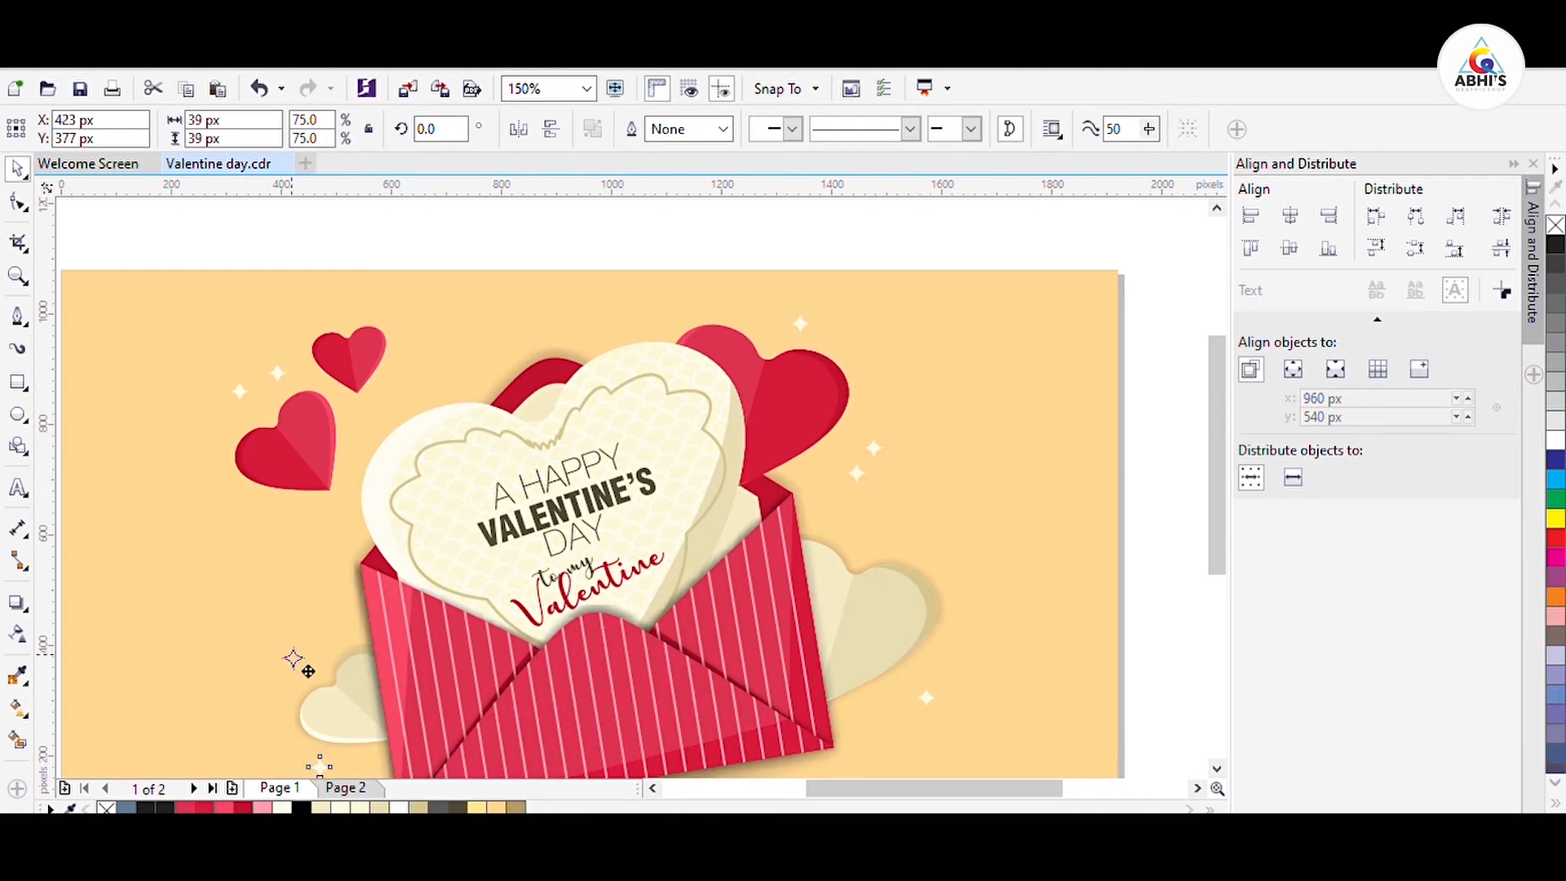
pyautogui.moveTo(302, 600); pyautogui.dragTo(302, 600)
pyautogui.rightClick(302, 600)
pyautogui.moveTo(302, 600); pyautogui.dragTo(823, 737)
pyautogui.moveTo(142, 453); pyautogui.dragTo(458, 319)
pyautogui.click(634, 635)
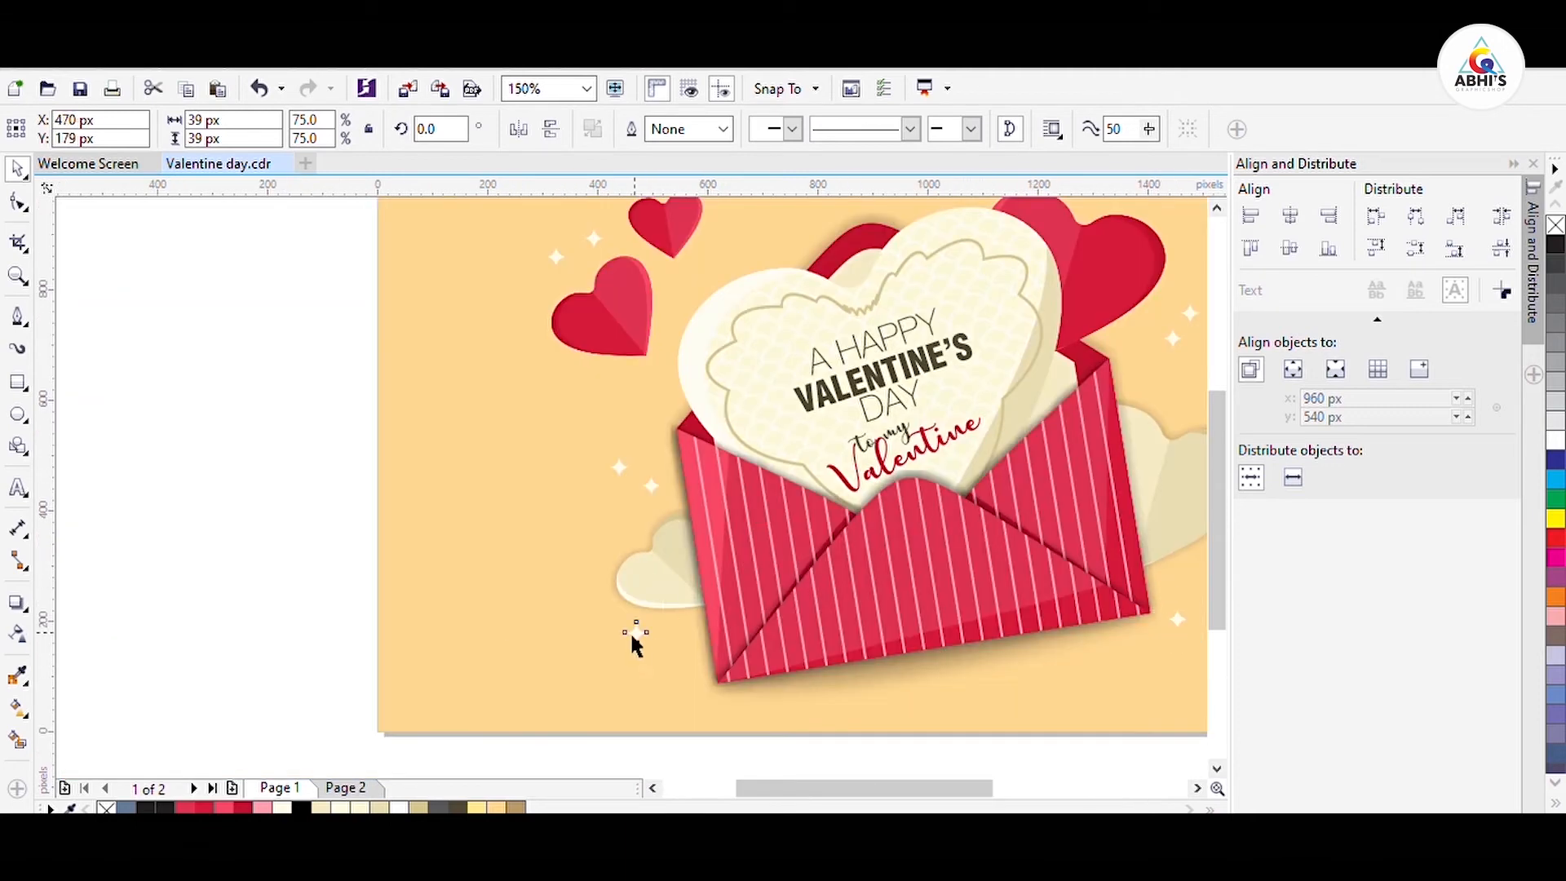
# Step: Shrink one star in each pair around the artwork to vary the sparkle sizes
pyautogui.moveTo(562, 506); pyautogui.dragTo(560, 505)
pyautogui.scroll(2, 560, 505)
pyautogui.scroll(-2, 722, 504)
pyautogui.click(985, 565)
pyautogui.scroll(2, 995, 555)
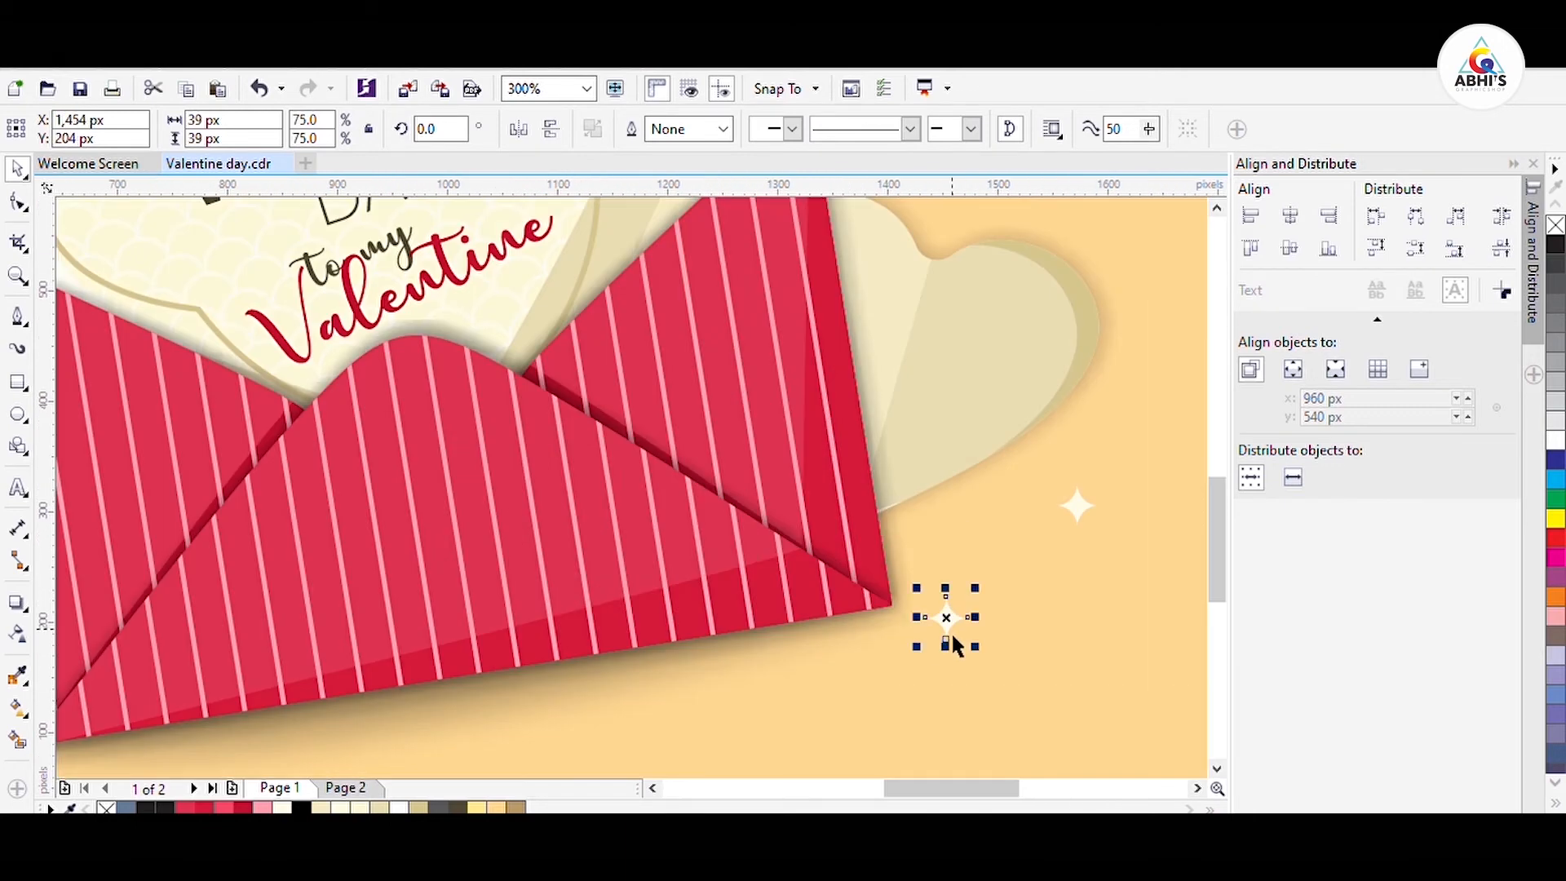
pyautogui.moveTo(970, 642); pyautogui.dragTo(962, 633)
pyautogui.scroll(-2, 978, 698)
pyautogui.click(966, 723)
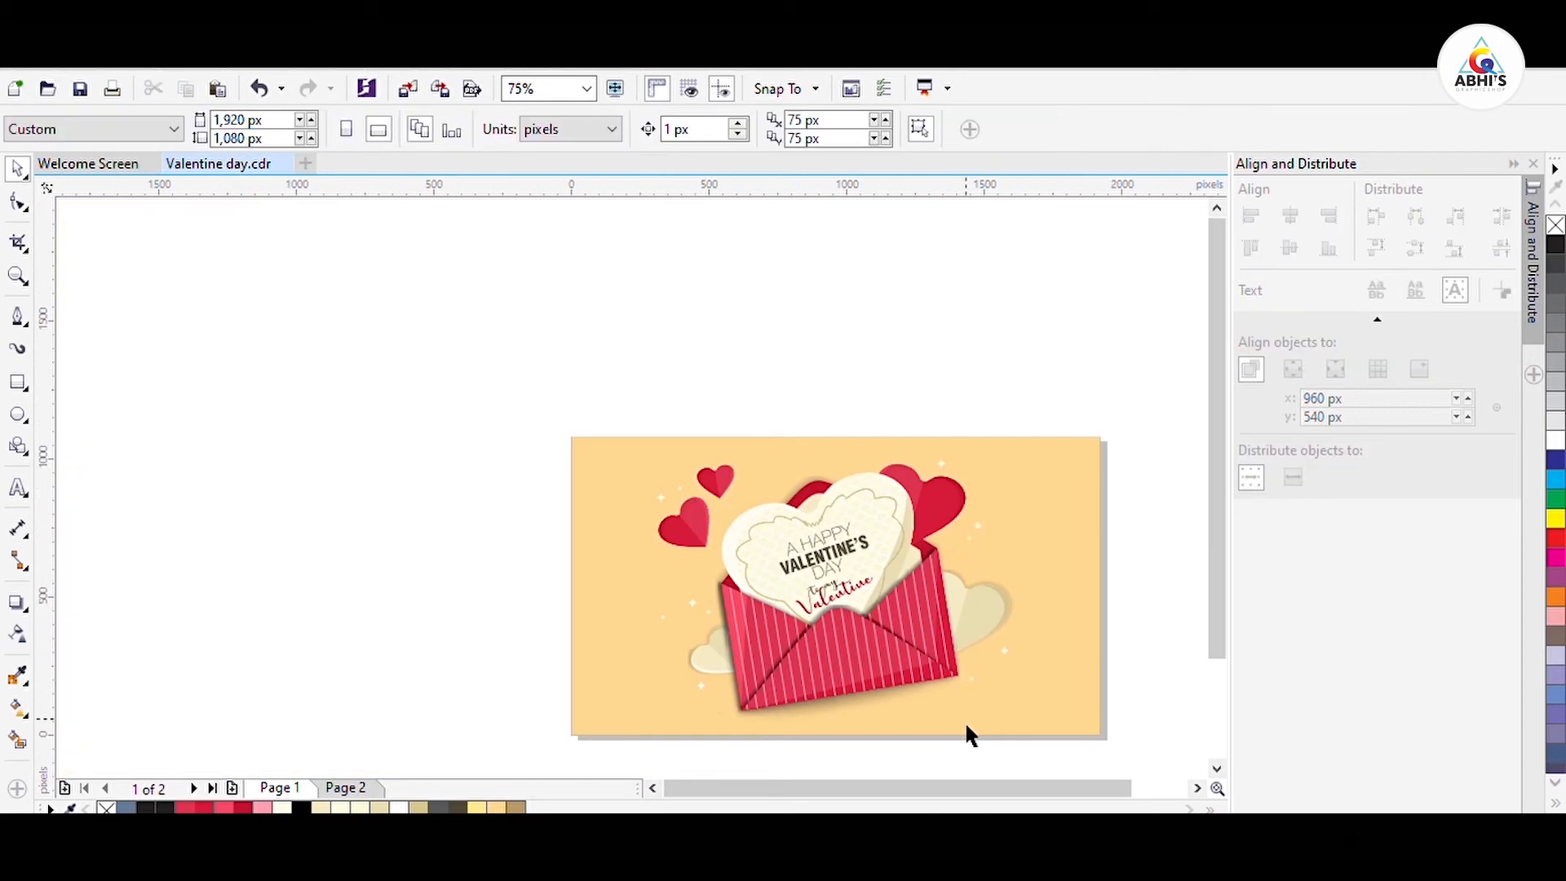
# Step: Ungroup the greeting heart card and isolate its base heart, undoing the accidental move
pyautogui.scroll(1, 928, 527)
pyautogui.click(881, 499)
pyautogui.click(17, 603)
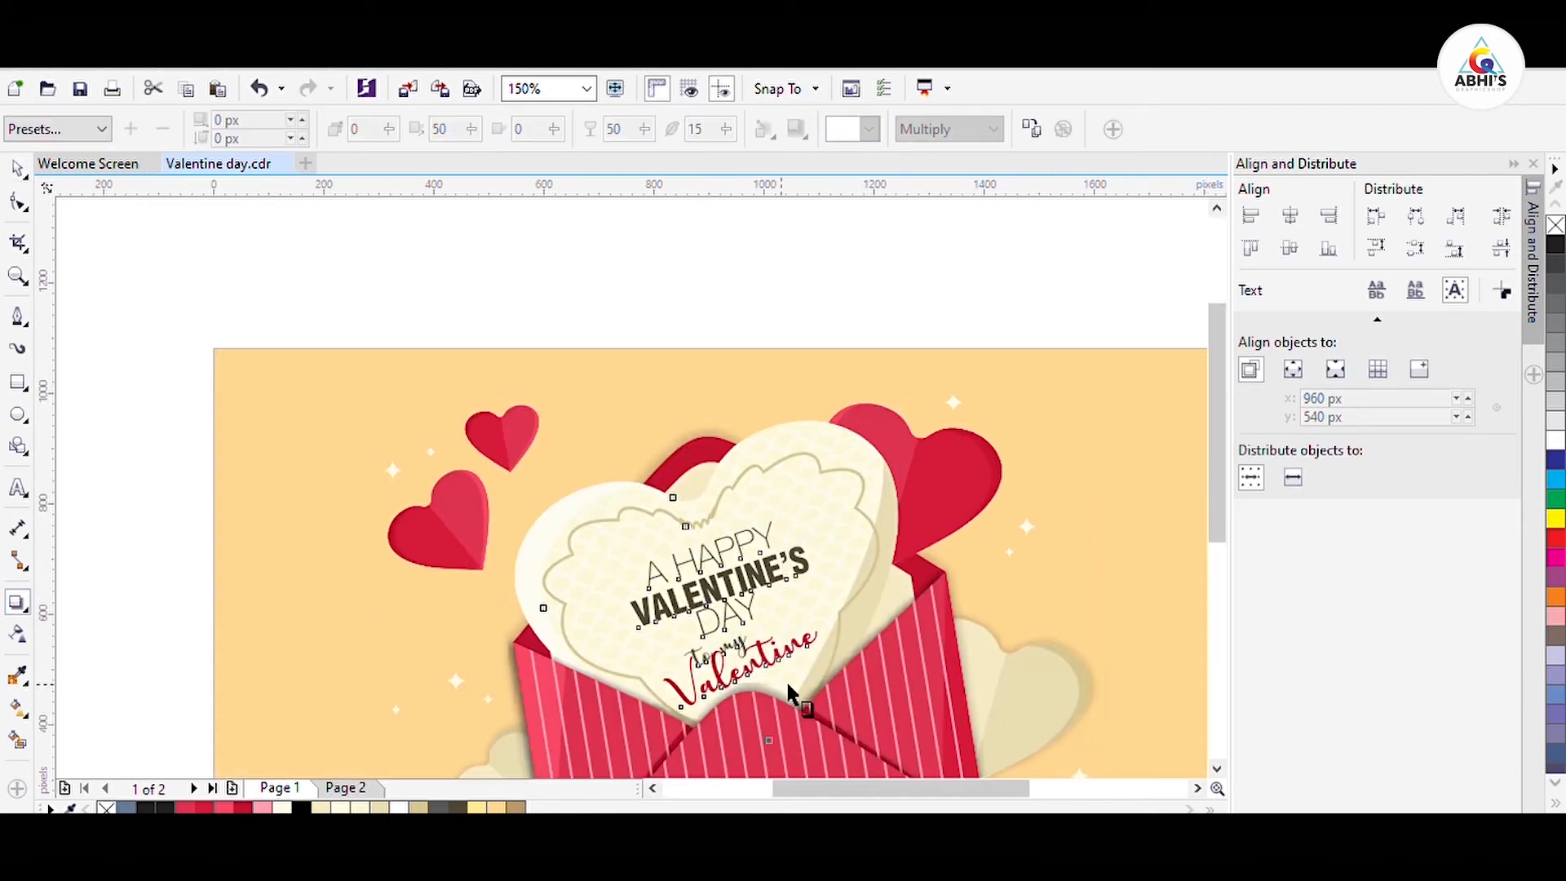
pyautogui.press('space')
pyautogui.click(752, 129)
pyautogui.click(805, 413)
pyautogui.moveTo(804, 445); pyautogui.dragTo(969, 395)
pyautogui.hotkey('ctrl', 'z')
# Step: Add a drop shadow to the card's base heart with 40 opacity and 5 feathering
pyautogui.click(17, 603)
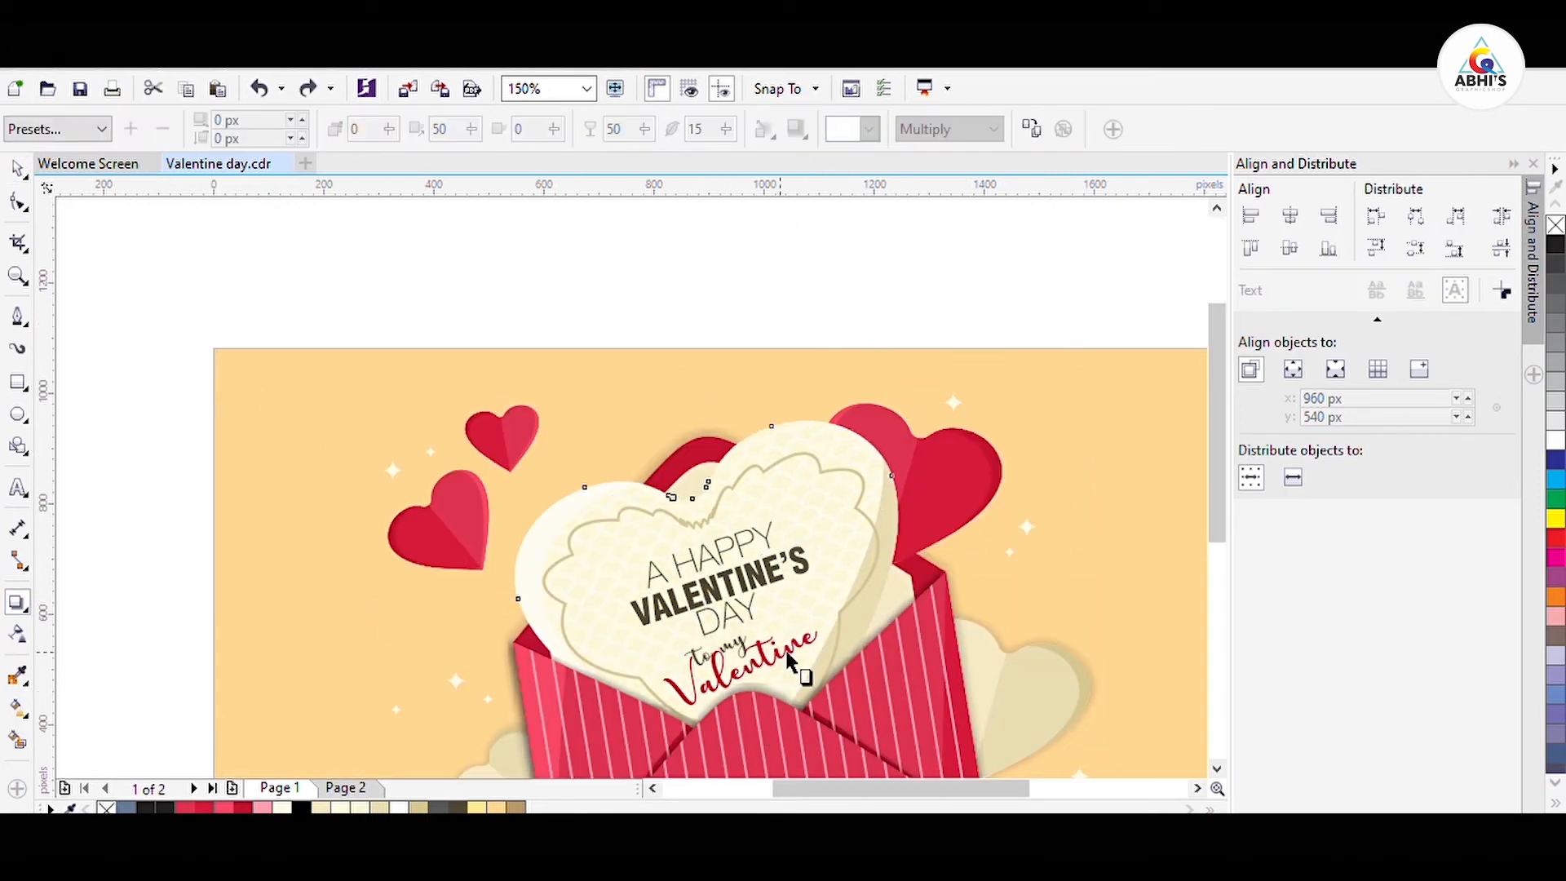
pyautogui.moveTo(708, 443); pyautogui.dragTo(718, 436)
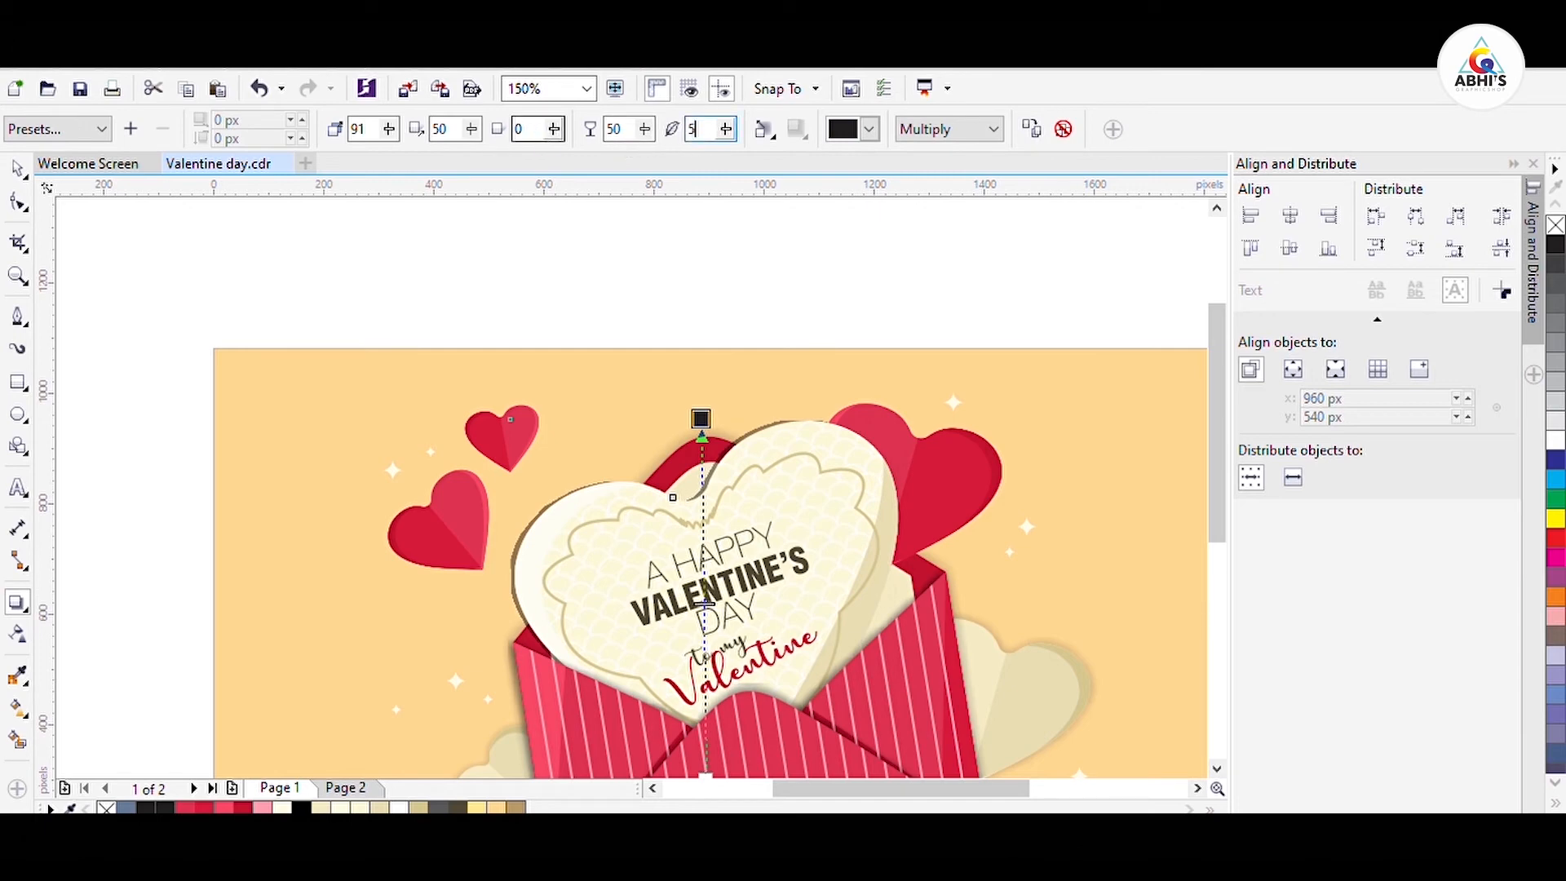
pyautogui.press('Return')
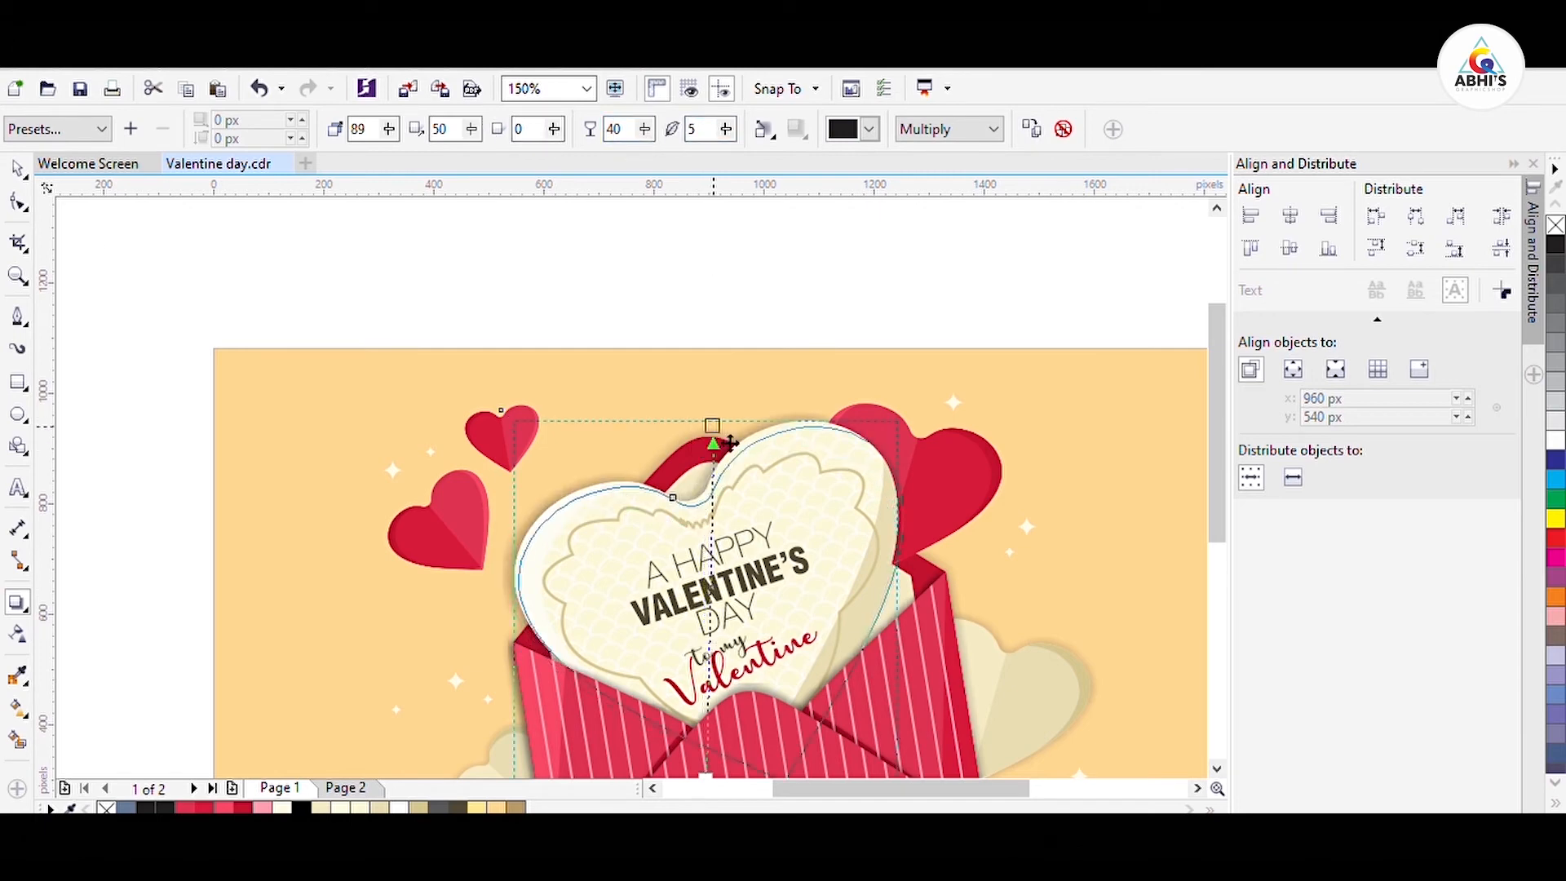
pyautogui.moveTo(713, 426); pyautogui.dragTo(710, 425)
pyautogui.click(18, 169)
pyautogui.click(522, 290)
pyautogui.scroll(-1, 795, 358)
pyautogui.scroll(1, 845, 400)
pyautogui.scroll(-1, 845, 400)
pyautogui.scroll(1, 892, 530)
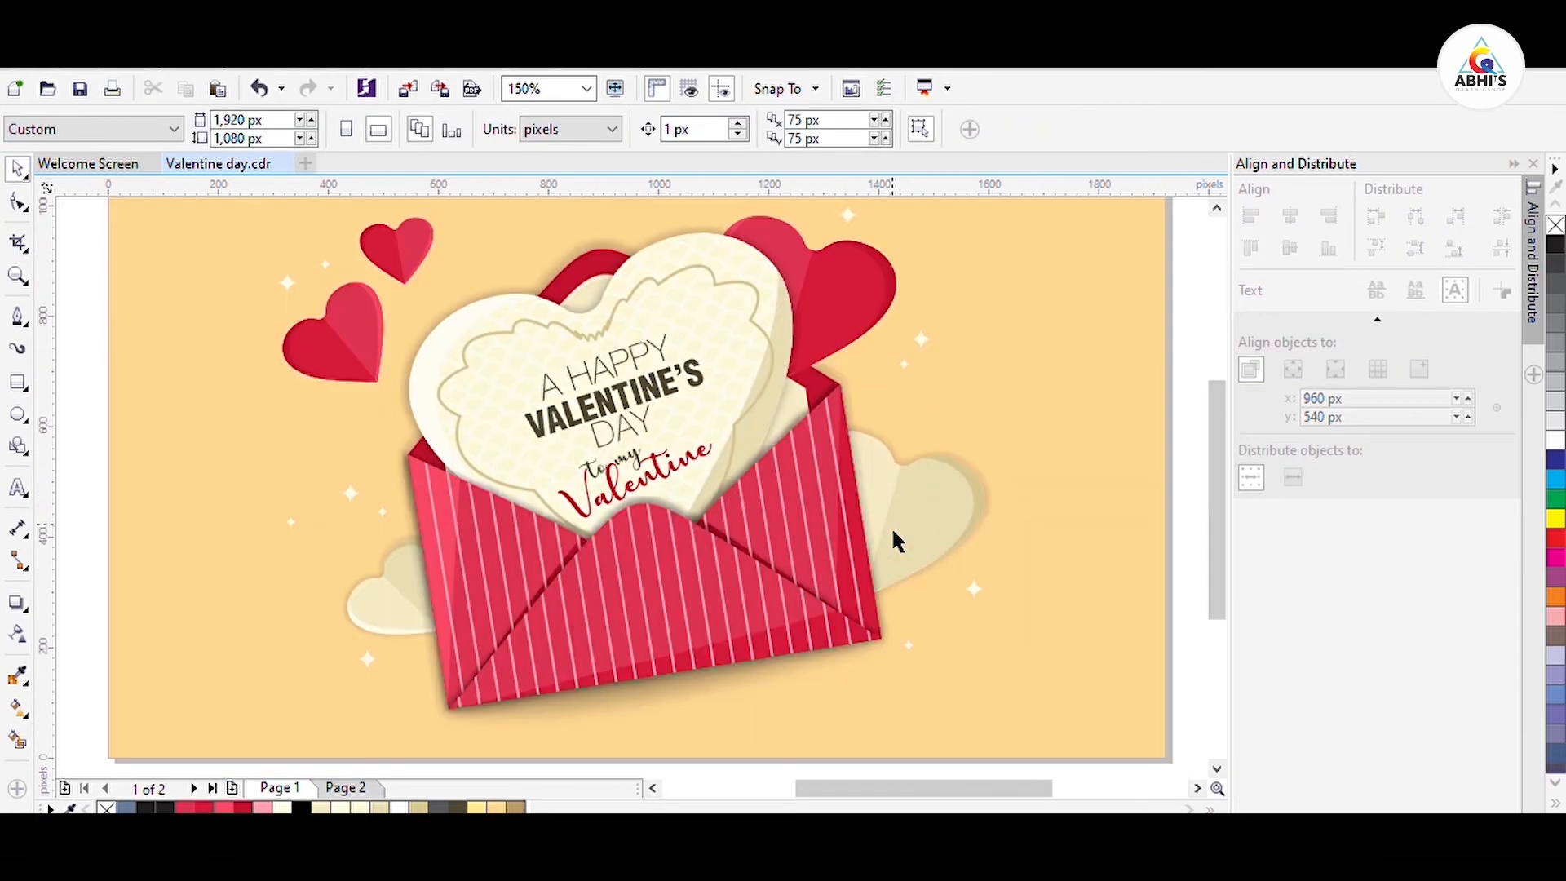
pyautogui.scroll(-1, 799, 420)
pyautogui.scroll(1, 898, 534)
# Step: On Page 2, draw a smooth 162 × 308 px curve beside the heart card as one edge of a leaf
pyautogui.click(194, 788)
pyautogui.scroll(-1, 765, 584)
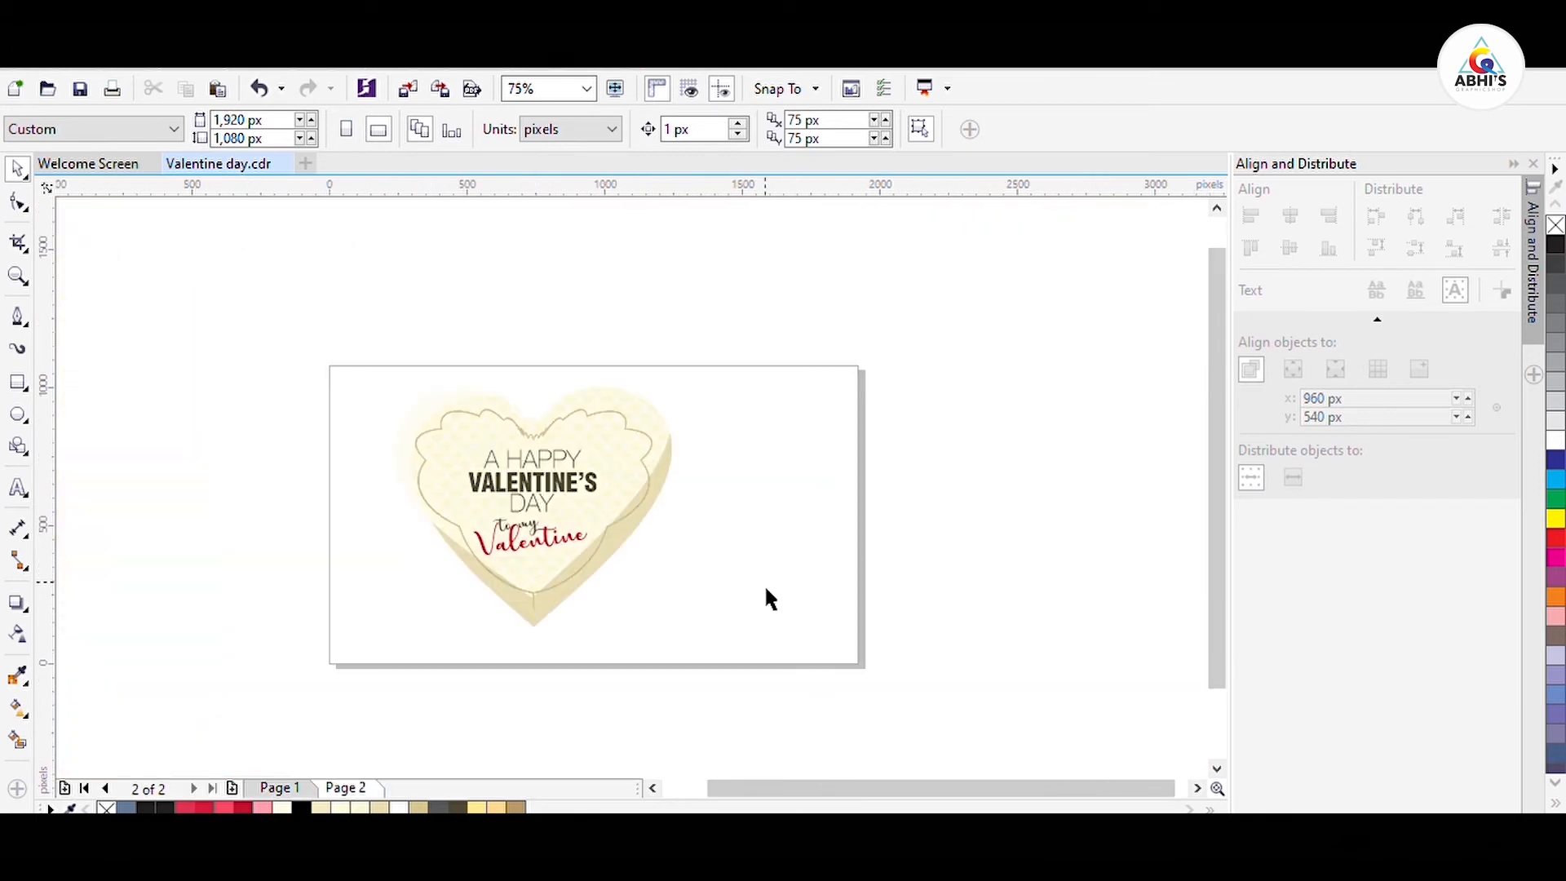
pyautogui.scroll(2, 765, 584)
pyautogui.click(18, 316)
pyautogui.click(507, 596)
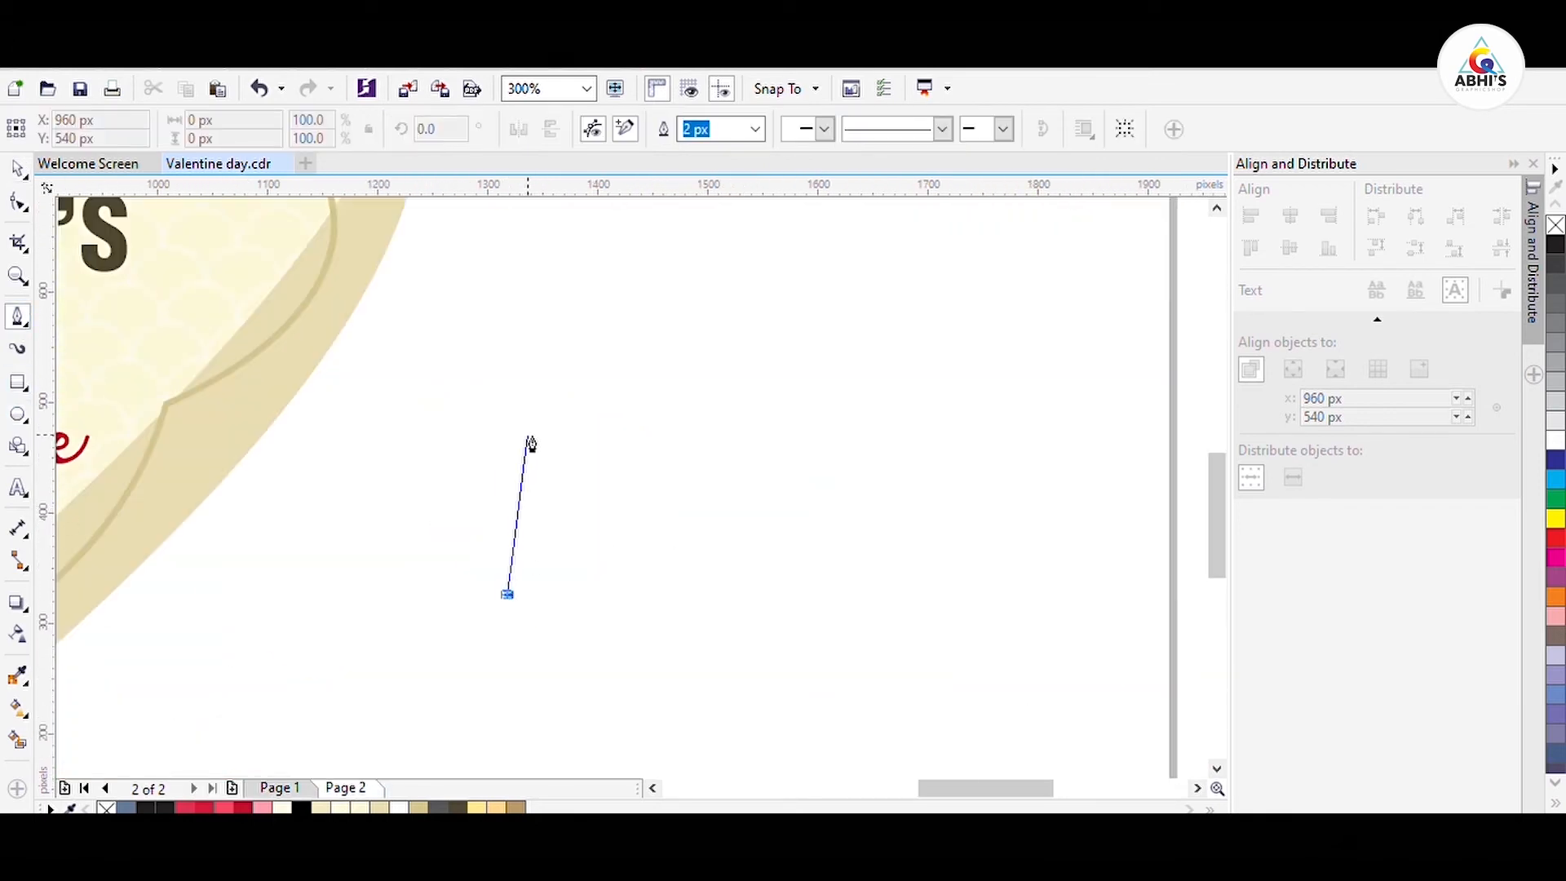
pyautogui.moveTo(535, 428); pyautogui.dragTo(624, 336)
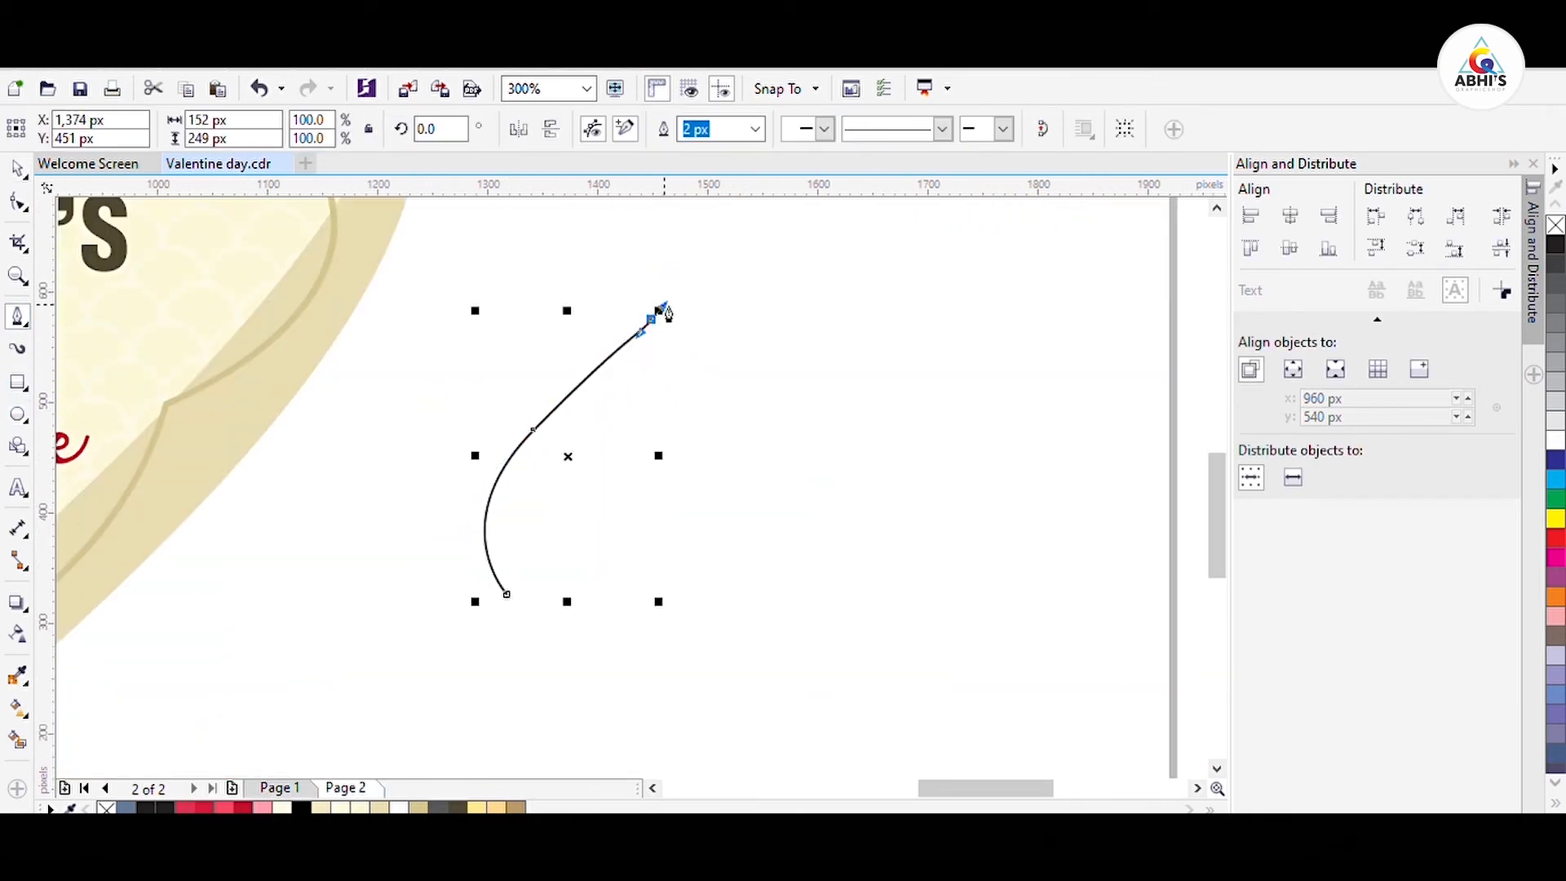
pyautogui.click(23, 205)
pyautogui.press('Delete')
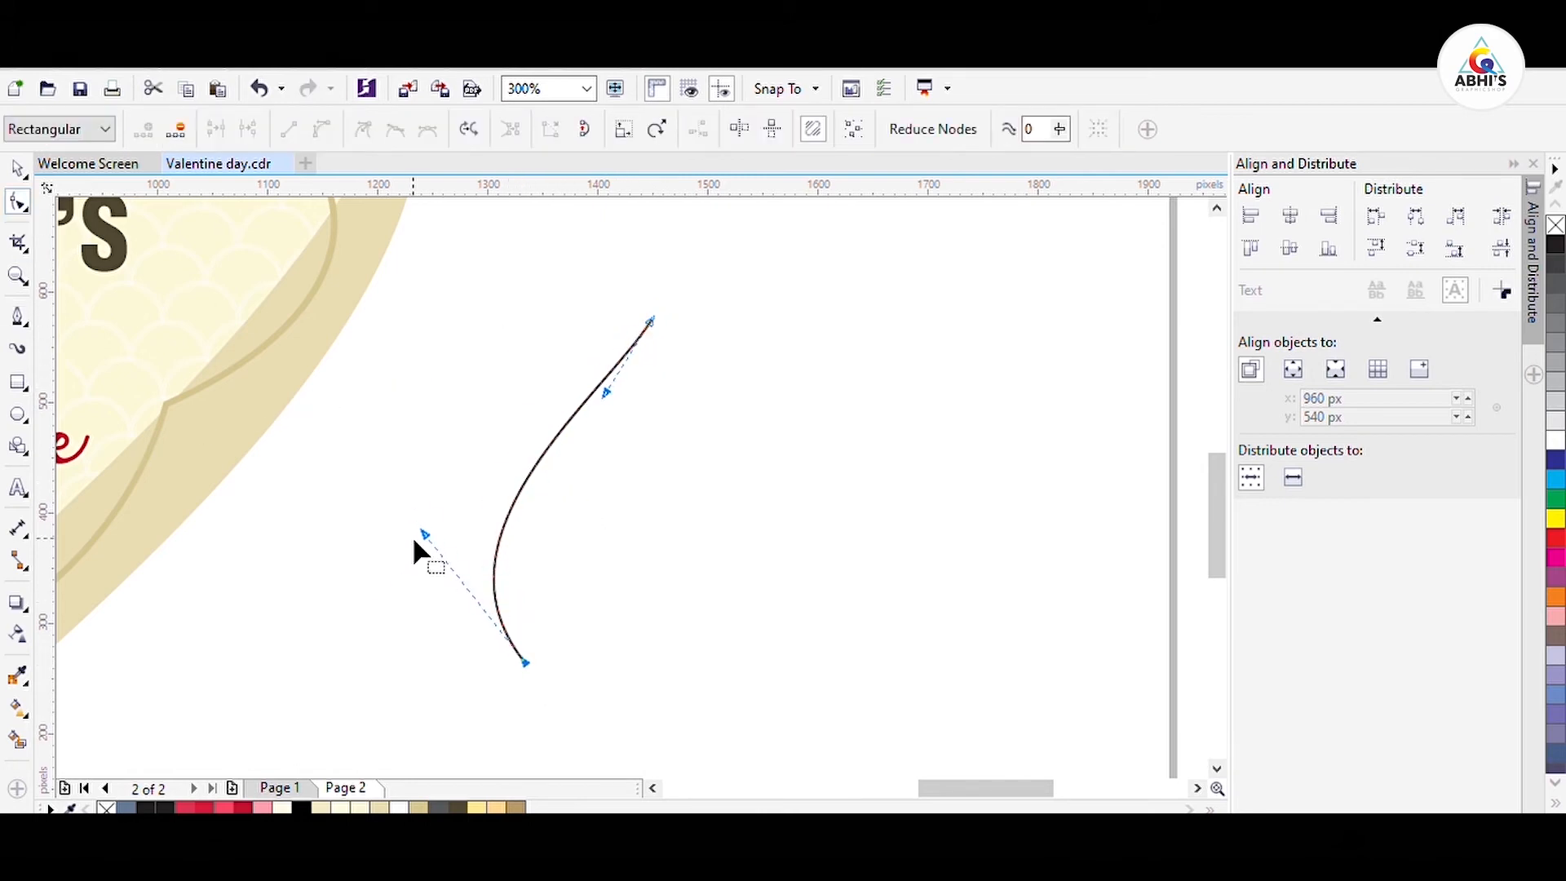
pyautogui.moveTo(415, 551); pyautogui.dragTo(373, 490)
pyautogui.moveTo(610, 359); pyautogui.dragTo(608, 361)
pyautogui.press('space')
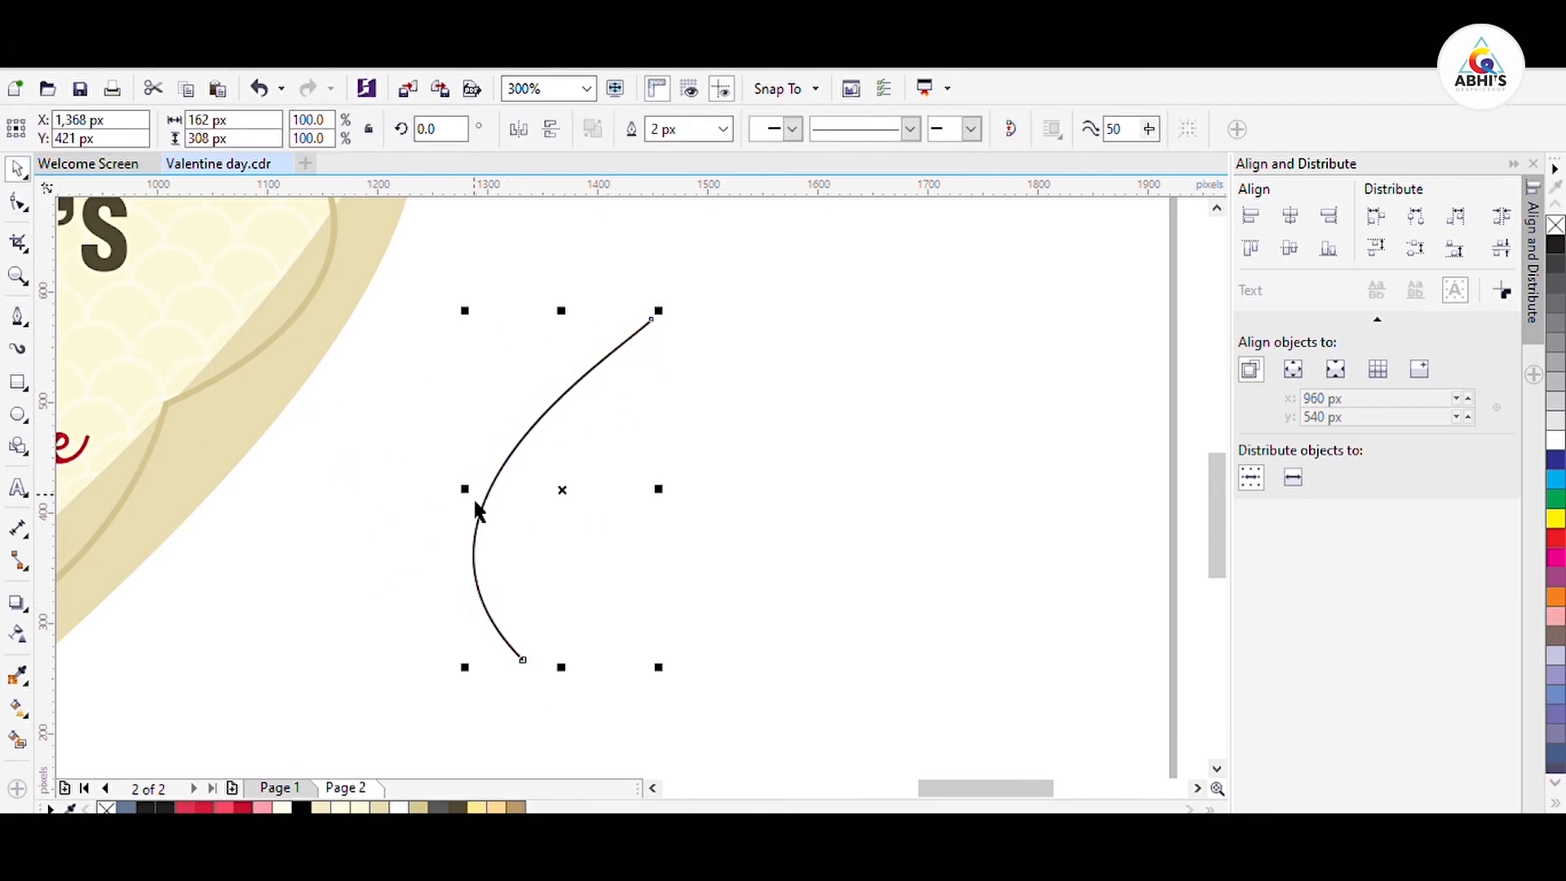
# Step: Make a mirrored copy of the curve and join the end nodes into a closed leaf about 190 × 315 px
pyautogui.moveTo(848, 675); pyautogui.dragTo(560, 437)
pyautogui.press('F10')
pyautogui.scroll(2, 669, 311)
pyautogui.moveTo(597, 357); pyautogui.dragTo(615, 359)
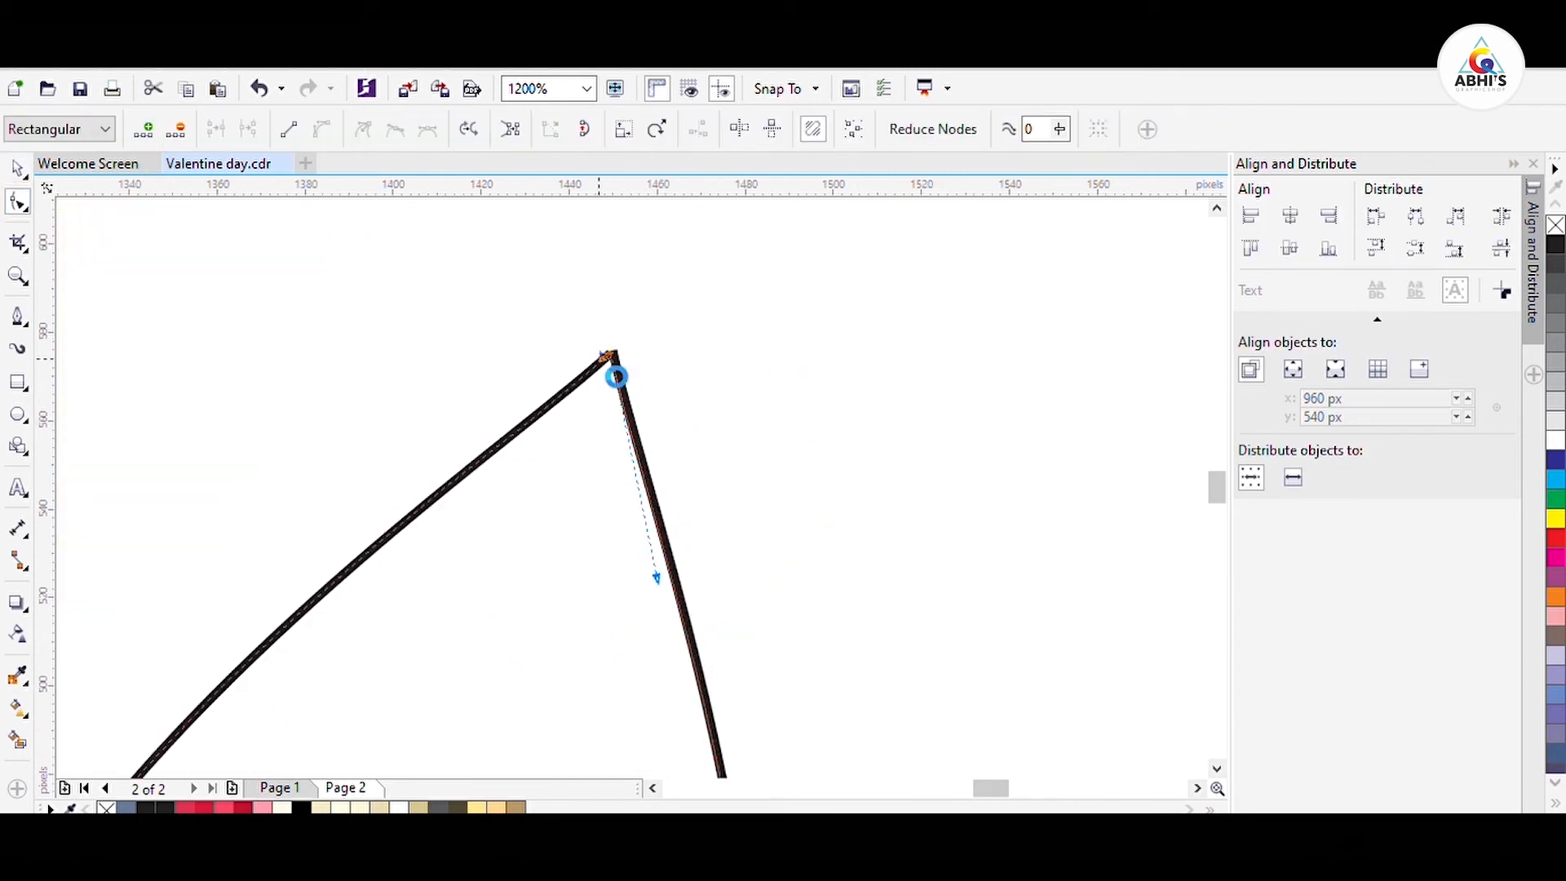
pyautogui.scroll(-2, 644, 310)
pyautogui.scroll(2, 518, 709)
pyautogui.moveTo(661, 448); pyautogui.dragTo(518, 415)
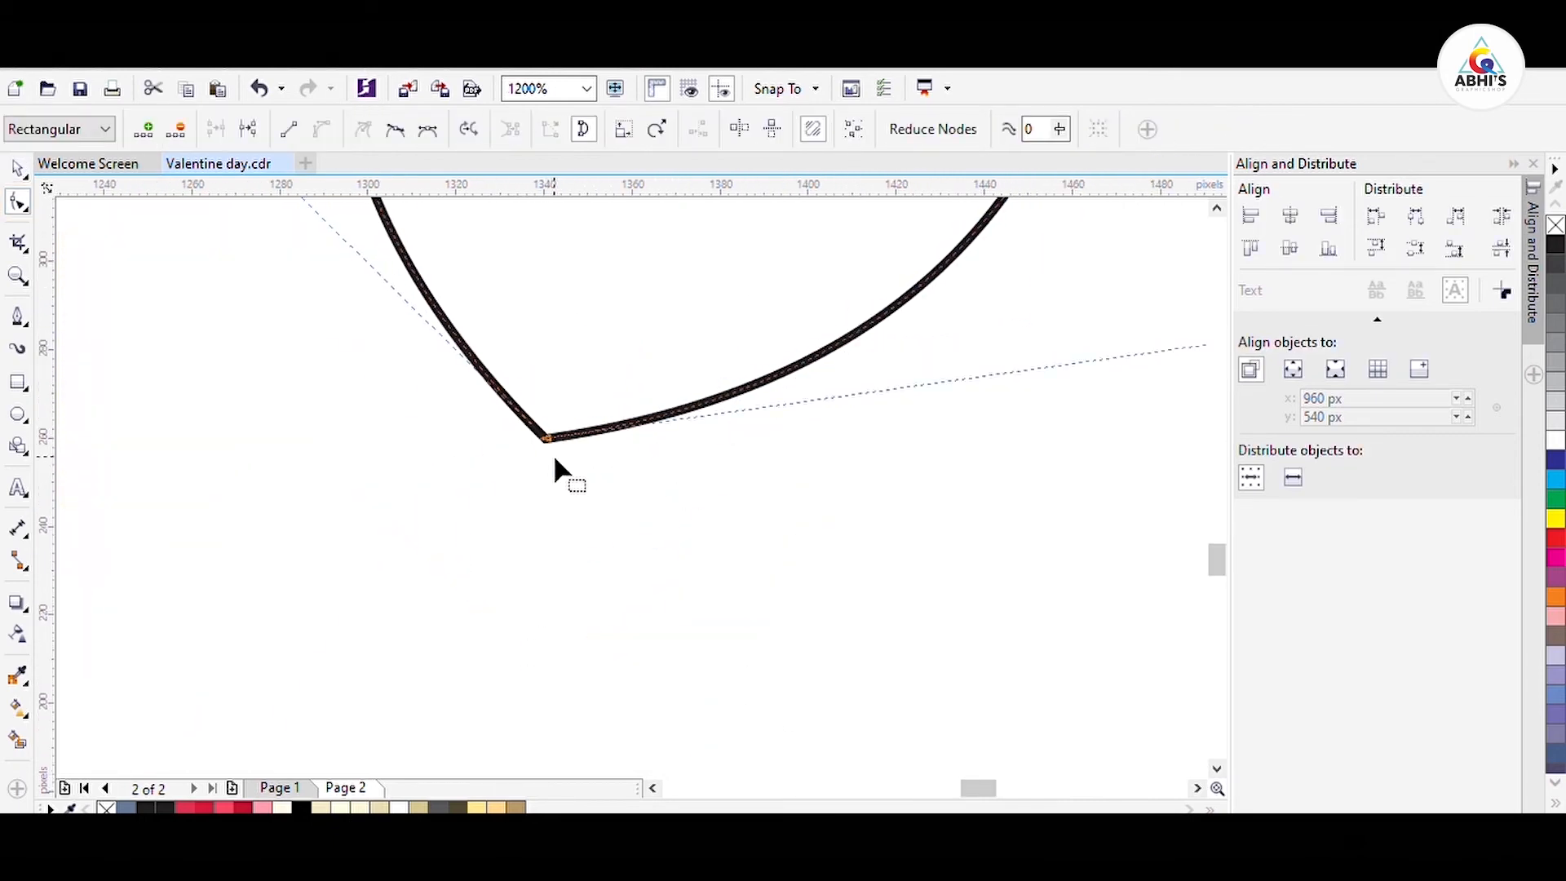
pyautogui.scroll(-2, 555, 460)
pyautogui.moveTo(343, 371); pyautogui.dragTo(343, 370)
pyautogui.press('space')
pyautogui.scroll(-1, 754, 571)
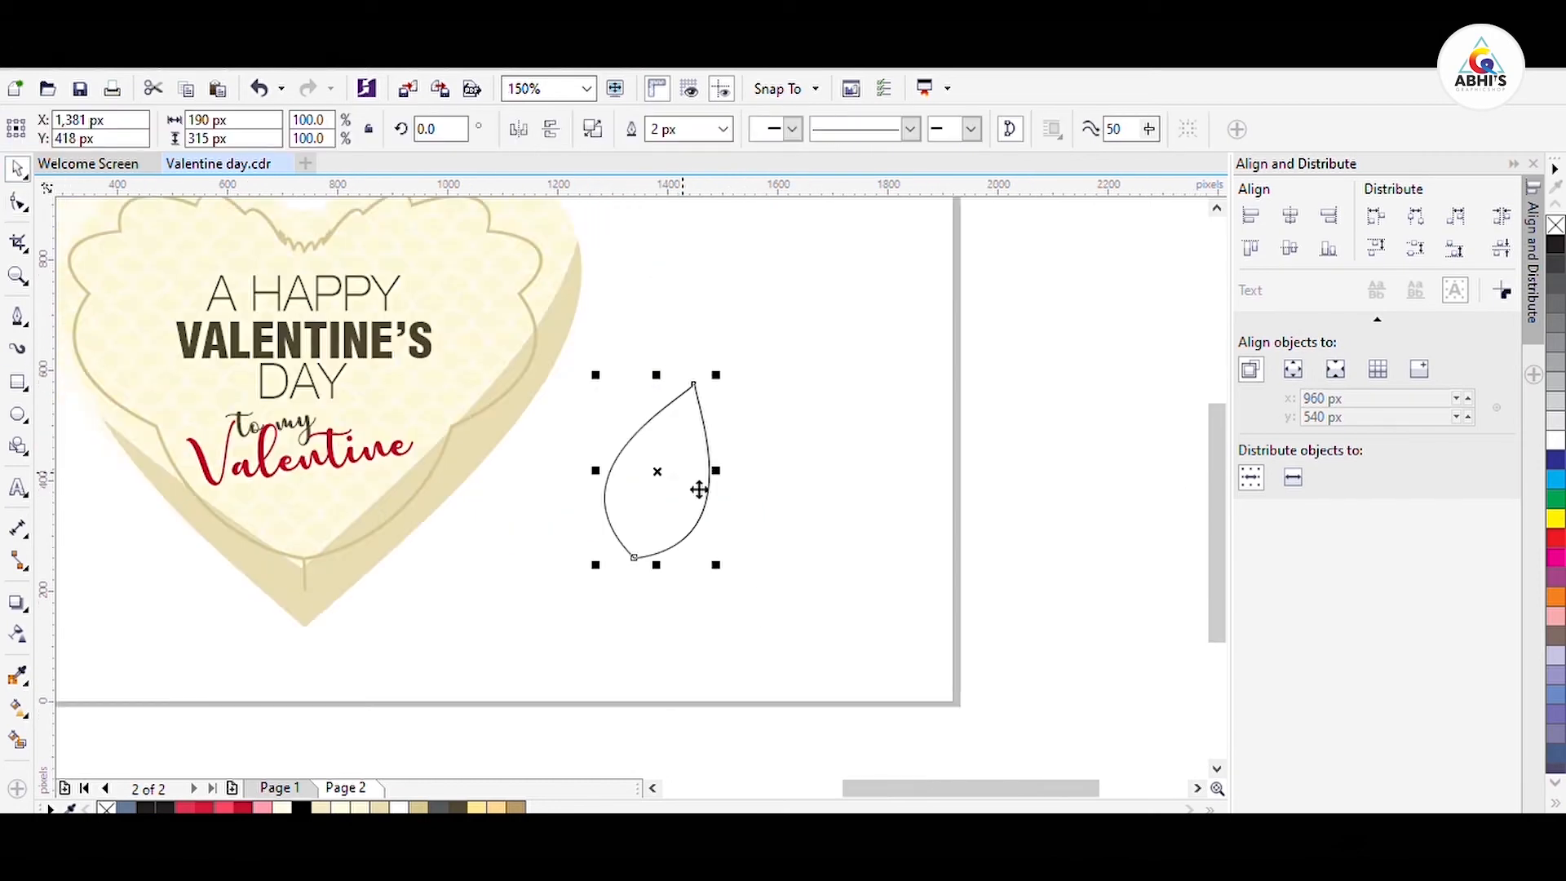
# Step: Rotate the leaf upright by 19.73° and fill it with light teal green
pyautogui.scroll(1, 639, 406)
pyautogui.click(698, 481)
pyautogui.moveTo(795, 347); pyautogui.dragTo(746, 314)
pyautogui.click(753, 573)
pyautogui.click(721, 253)
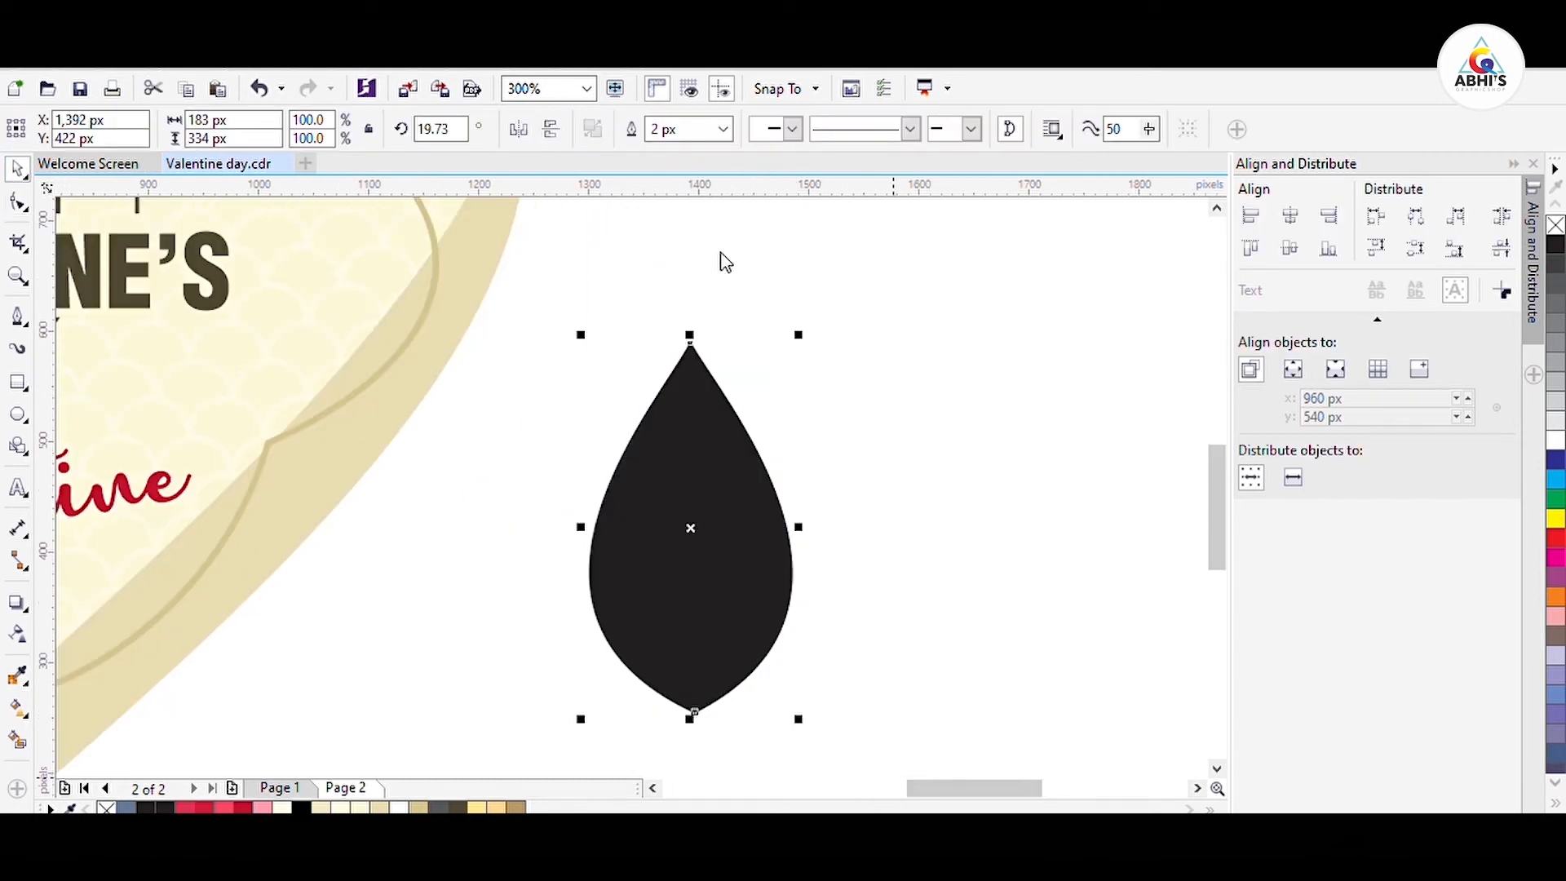
pyautogui.click(1279, 325)
pyautogui.click(946, 454)
pyautogui.moveTo(844, 444); pyautogui.dragTo(854, 396)
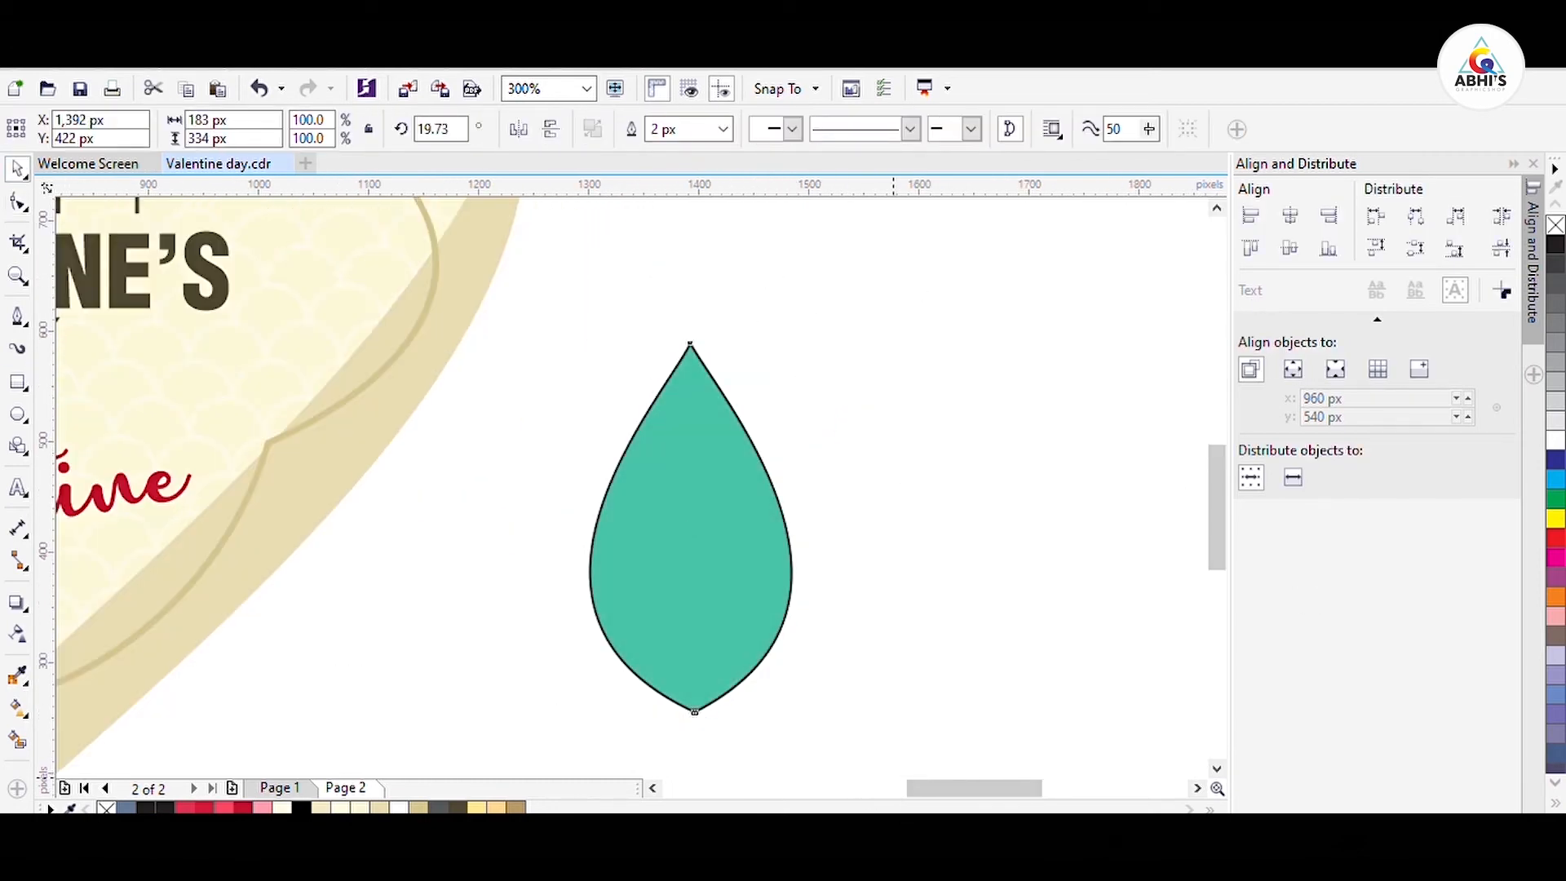
# Step: Cover the leaf's right half with a 207 × 378 px rectangle, filled dark teal green without an outline
pyautogui.click(26, 382)
pyautogui.moveTo(686, 315); pyautogui.dragTo(914, 732)
pyautogui.click(18, 169)
pyautogui.moveTo(770, 388)
pyautogui.mouseDown()
pyautogui.moveTo(895, 416)
pyautogui.moveTo(915, 444)
pyautogui.mouseUp()
pyautogui.click(536, 807)
pyautogui.click(1421, 597)
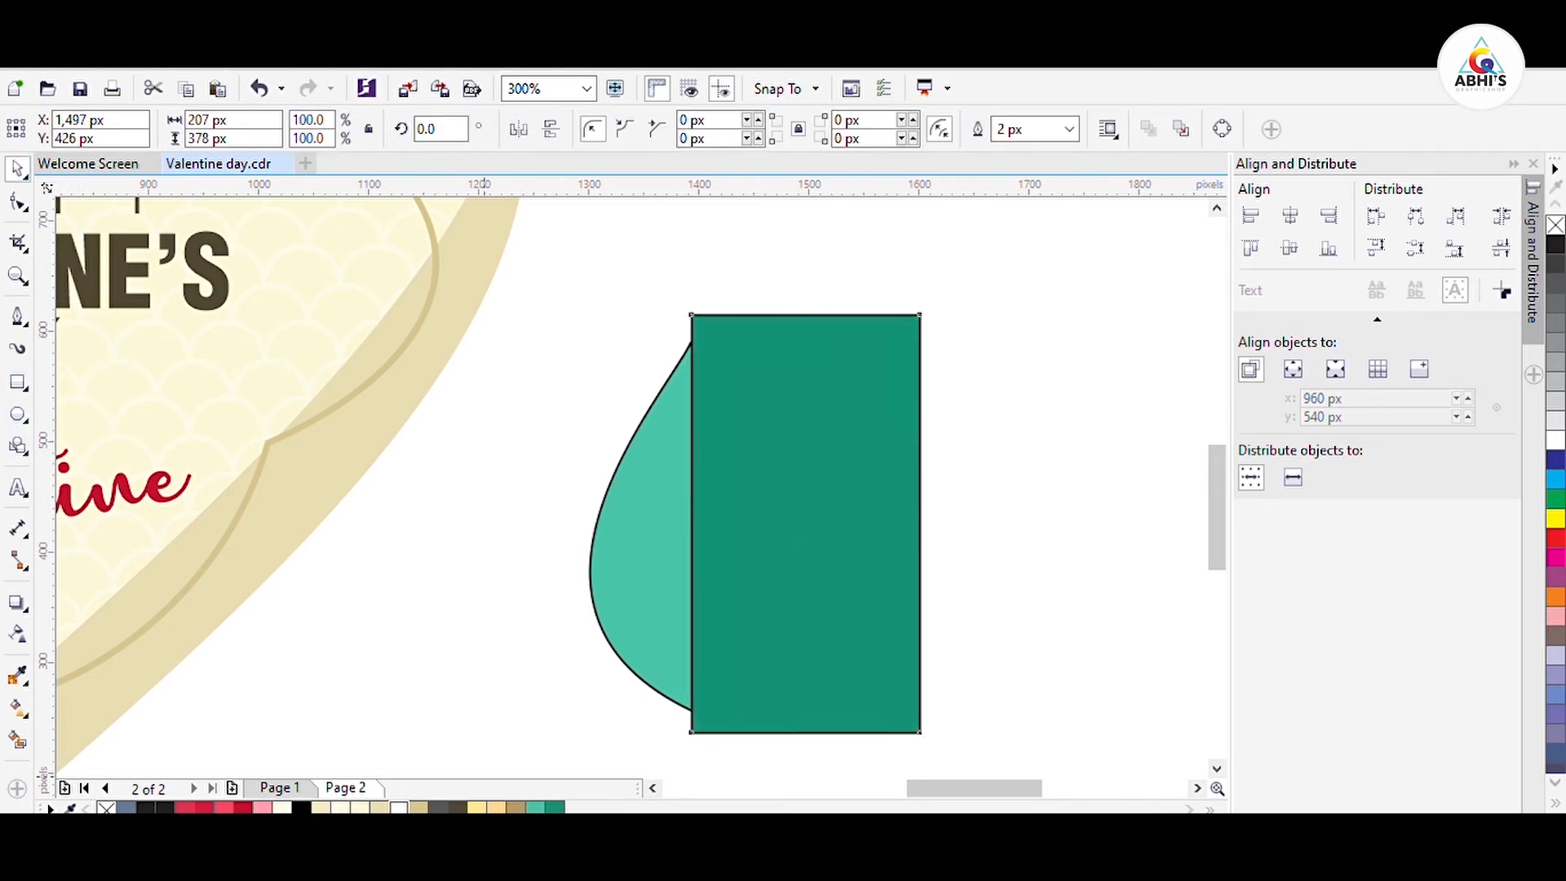
pyautogui.rightClick(106, 808)
# Step: Clip the dark rectangle inside the leaf, align its edge with the leaf's tip, and remove the leaf's outline
pyautogui.click(670, 578)
pyautogui.keyDown('ctrl'); pyautogui.click(727, 548); pyautogui.keyUp('ctrl')
pyautogui.moveTo(779, 517); pyautogui.dragTo(778, 518)
pyautogui.scroll(2, 765, 351)
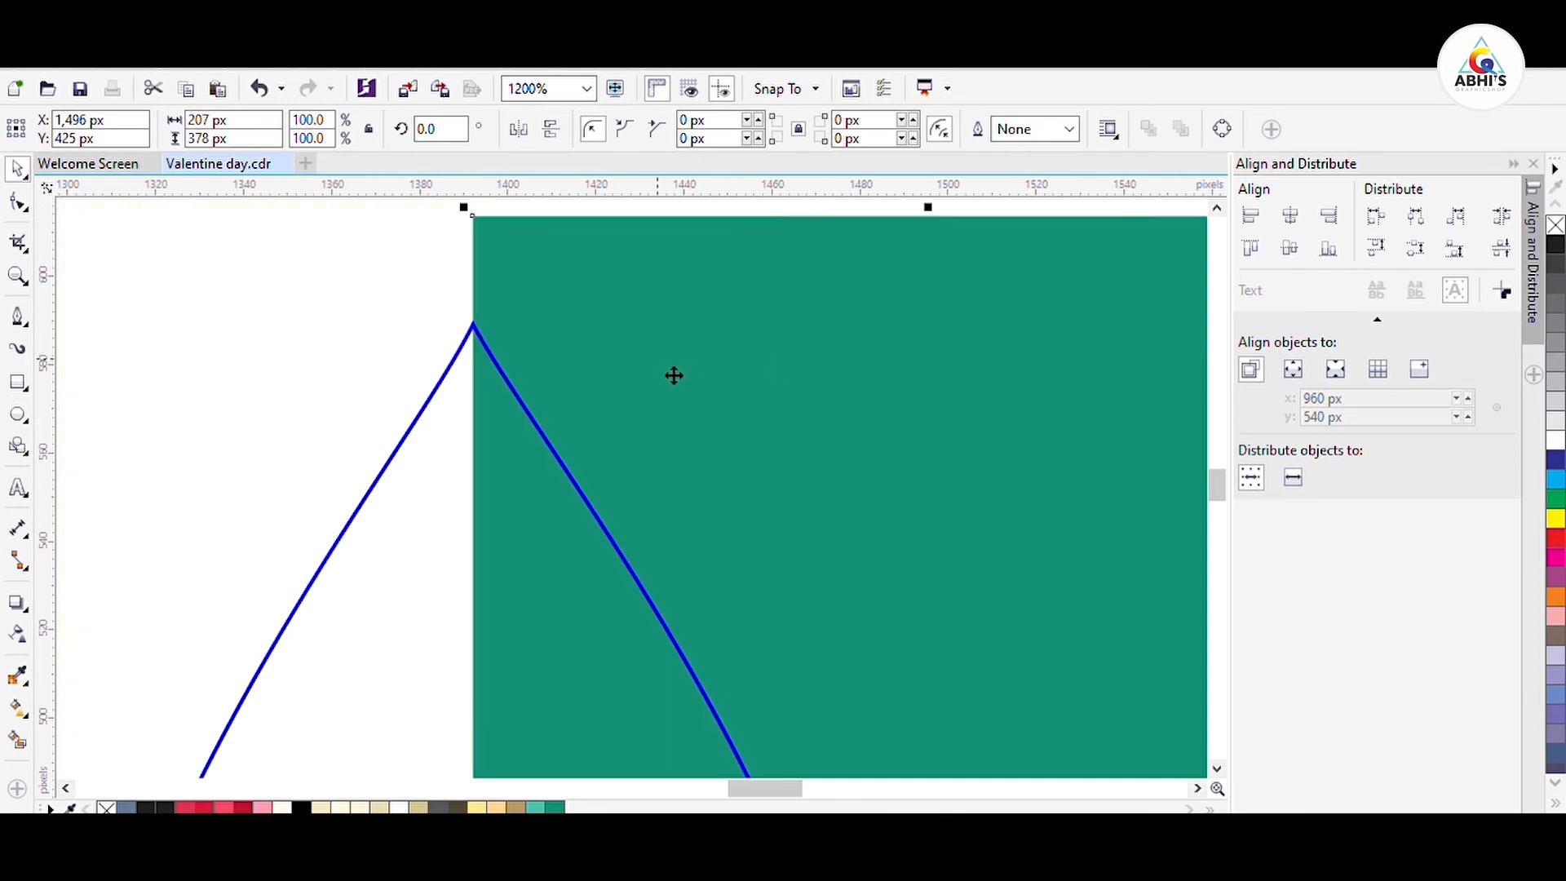
pyautogui.scroll(-2, 705, 391)
pyautogui.keyDown('ctrl'); pyautogui.click(922, 522); pyautogui.keyUp('ctrl')
pyautogui.scroll(1, 677, 669)
pyautogui.rightClick(106, 807)
pyautogui.press('Escape')
pyautogui.scroll(-1, 693, 480)
# Step: Reduce a curve-converted copy of the clipped rectangle to its left edge and style it as a pale mint midrib
pyautogui.keyDown('ctrl'); pyautogui.click(695, 481); pyautogui.keyUp('ctrl')
pyautogui.click(830, 380)
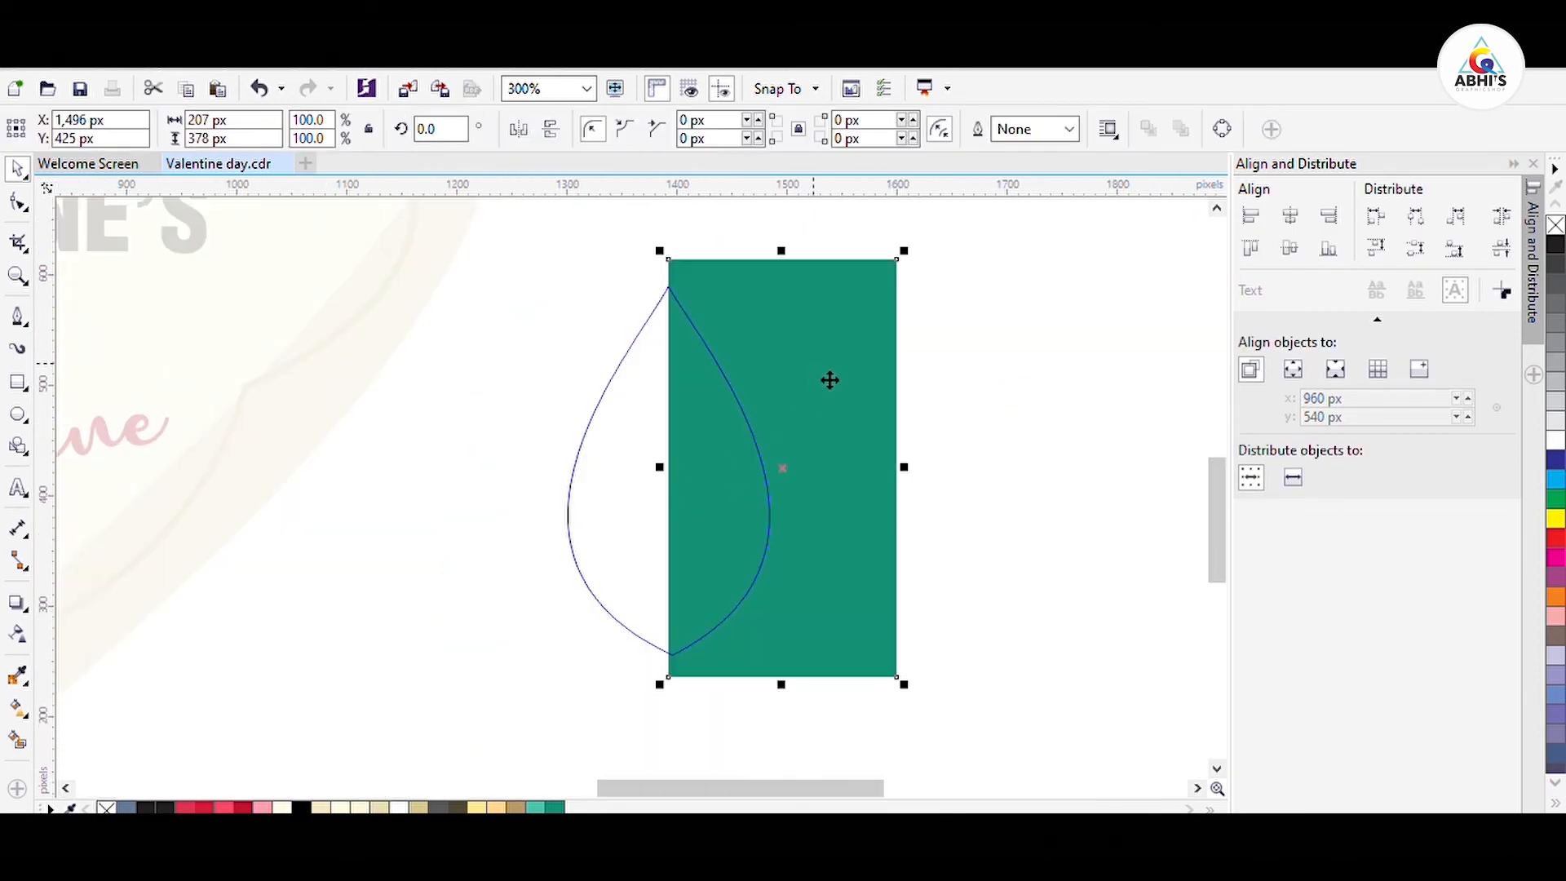
pyautogui.hotkey('ctrl', 'q')
pyautogui.click(895, 260)
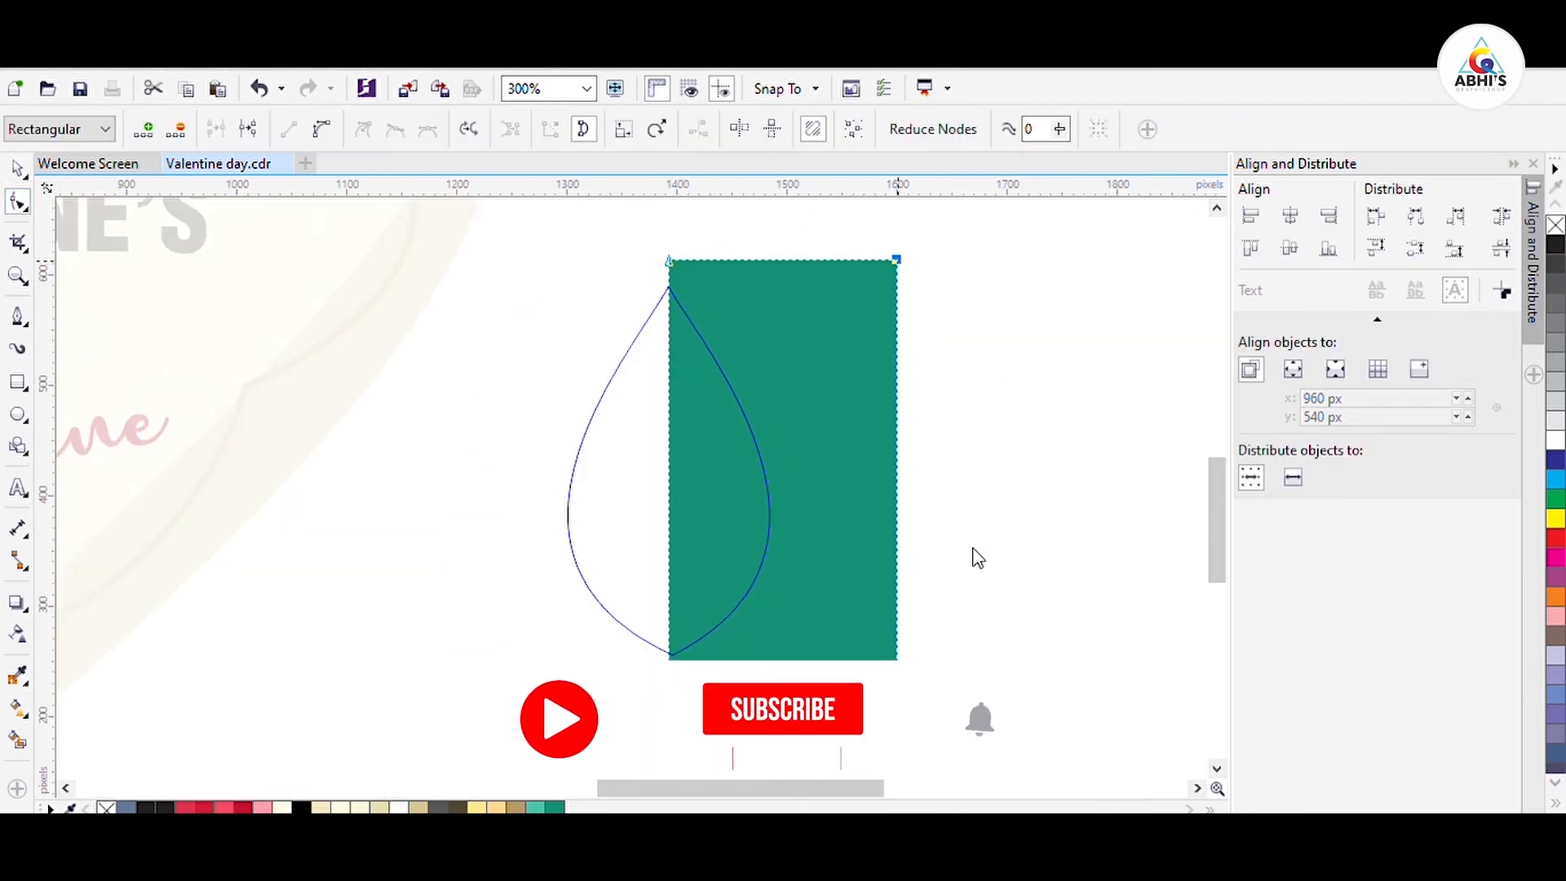
pyautogui.press('Delete')
pyautogui.press('space')
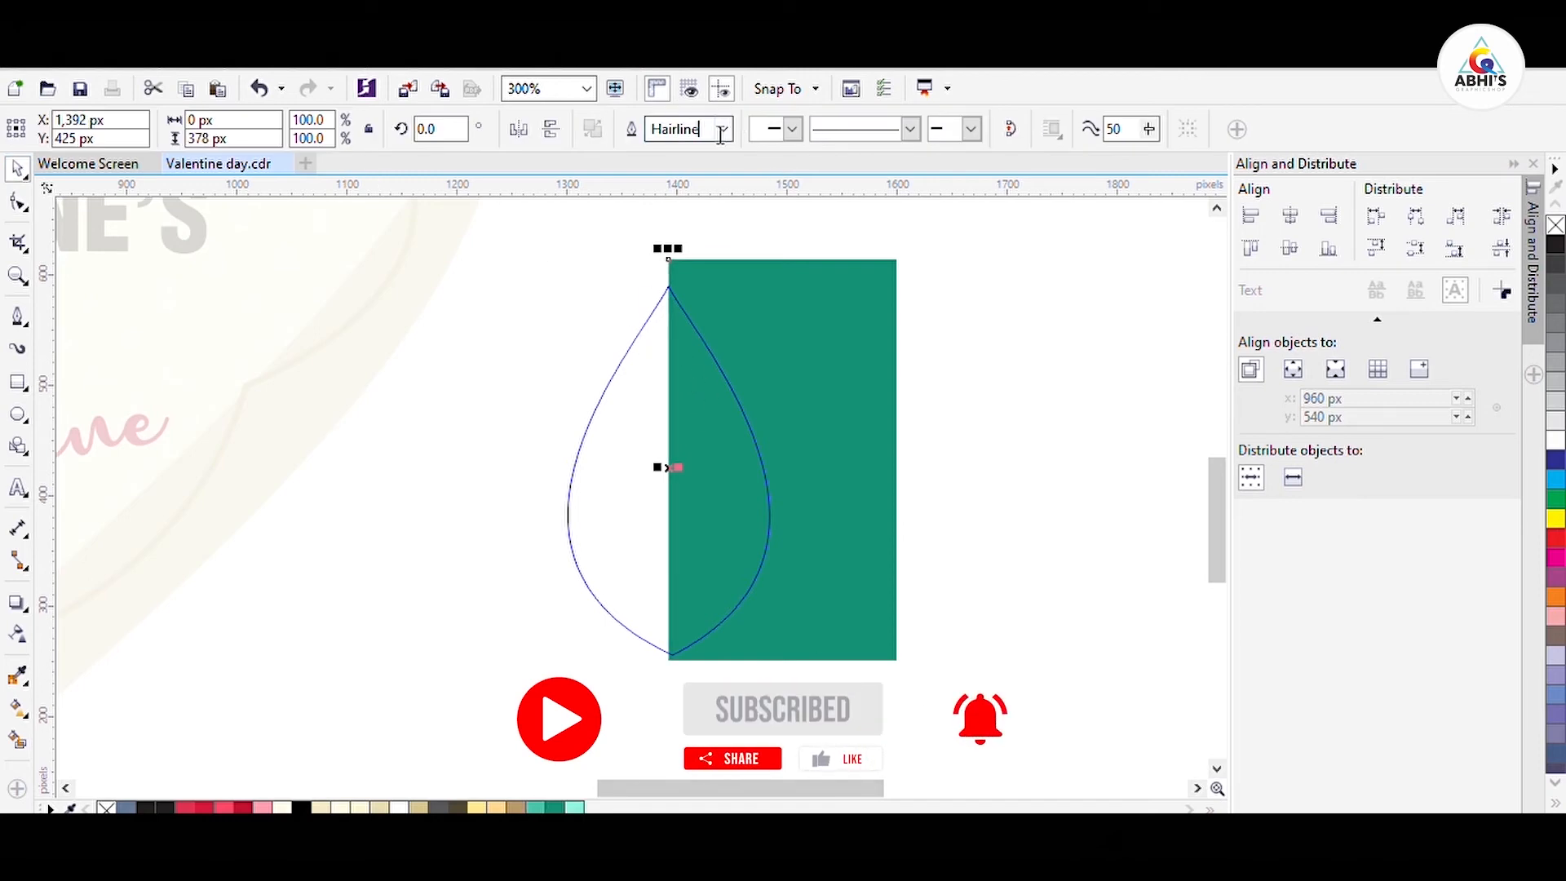
pyautogui.click(255, 461)
pyautogui.scroll(1, 654, 463)
# Step: Draw an 83 × 53 px curved side vein, mirror a copy across the midrib, and set both to 3 px
pyautogui.click(935, 503)
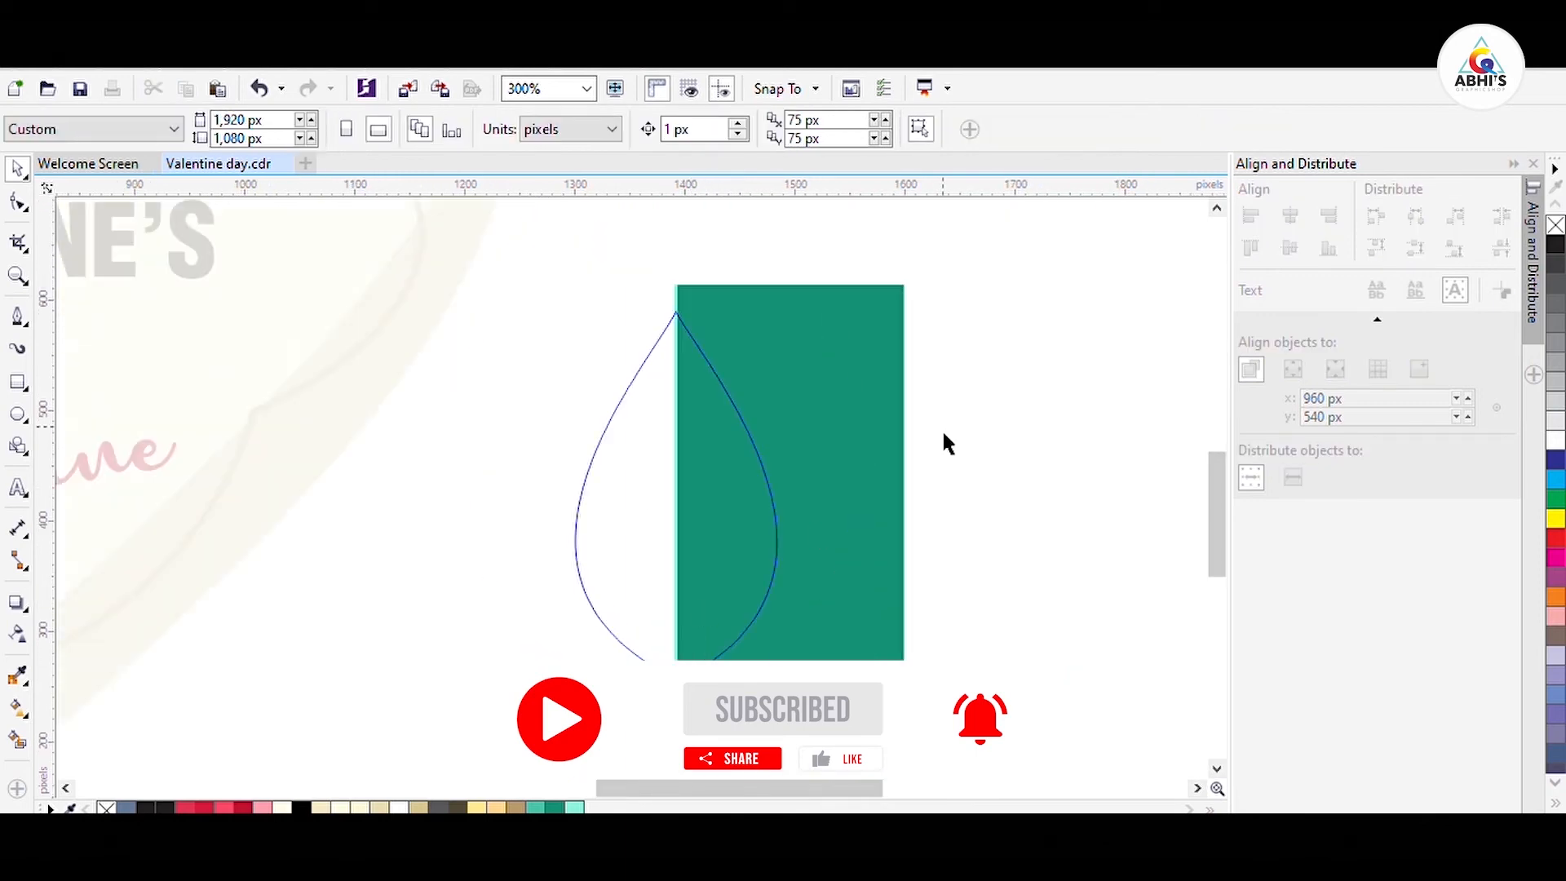
pyautogui.scroll(1, 778, 456)
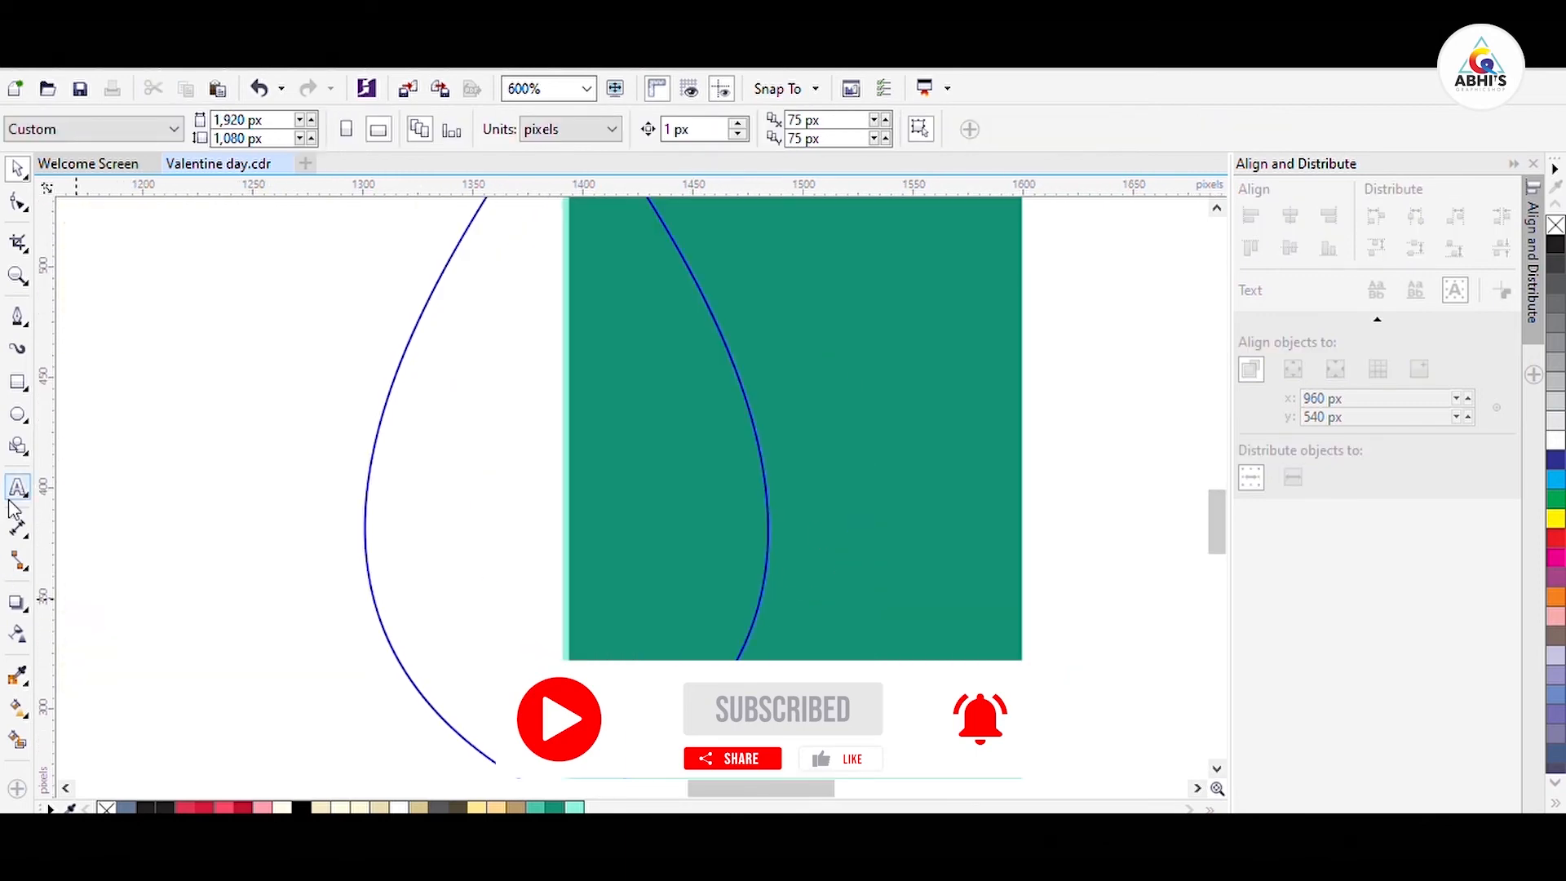
pyautogui.click(747, 615)
pyautogui.click(18, 171)
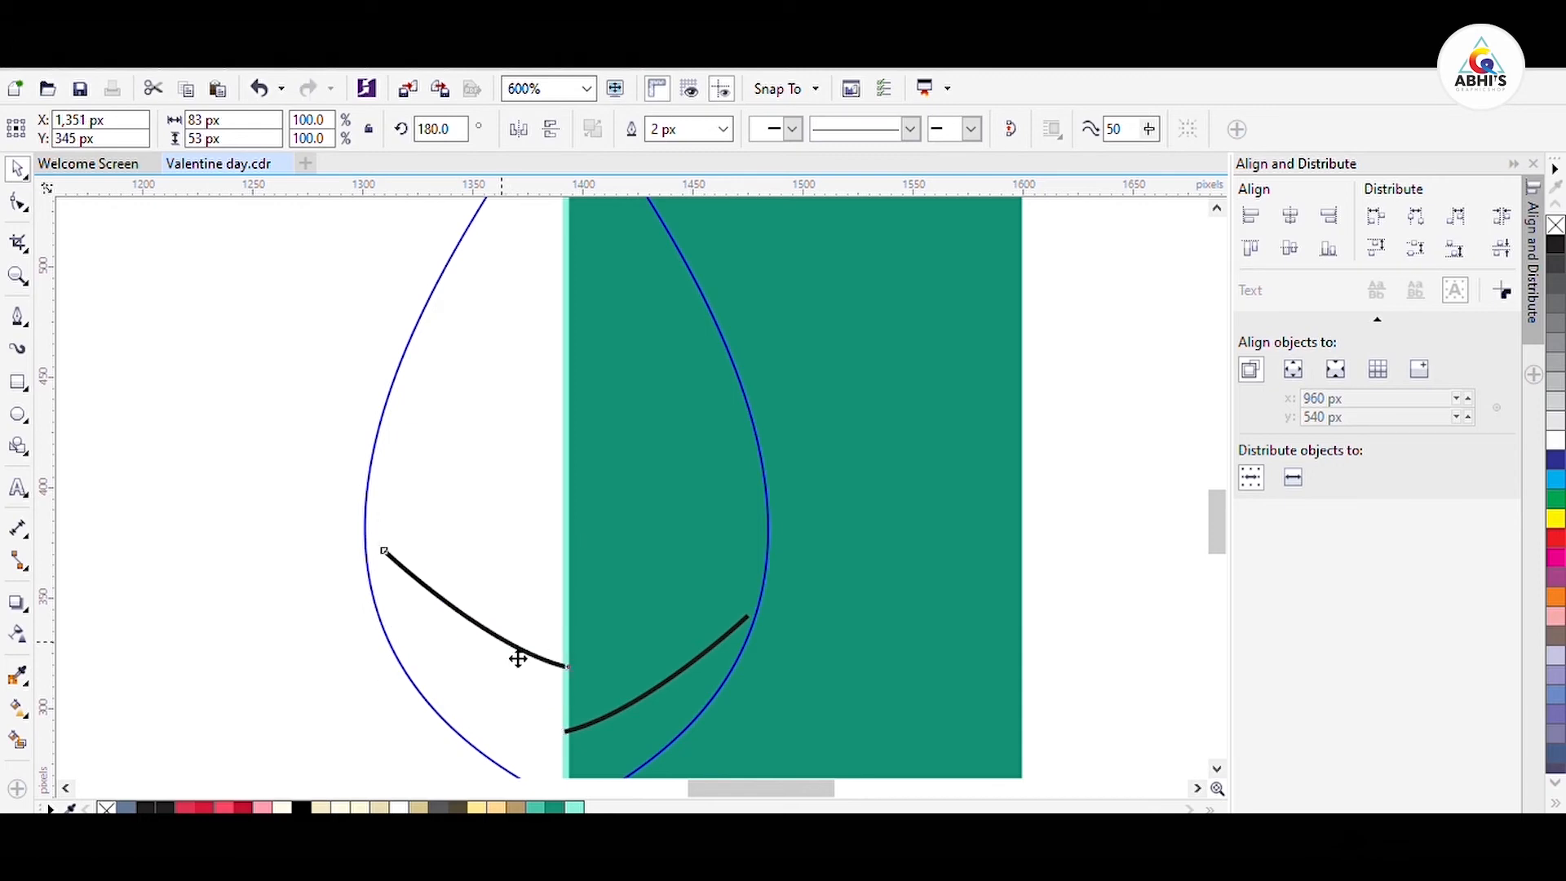
pyautogui.moveTo(517, 659); pyautogui.dragTo(516, 721)
pyautogui.keyDown('shift'); pyautogui.click(641, 695); pyautogui.keyUp('shift')
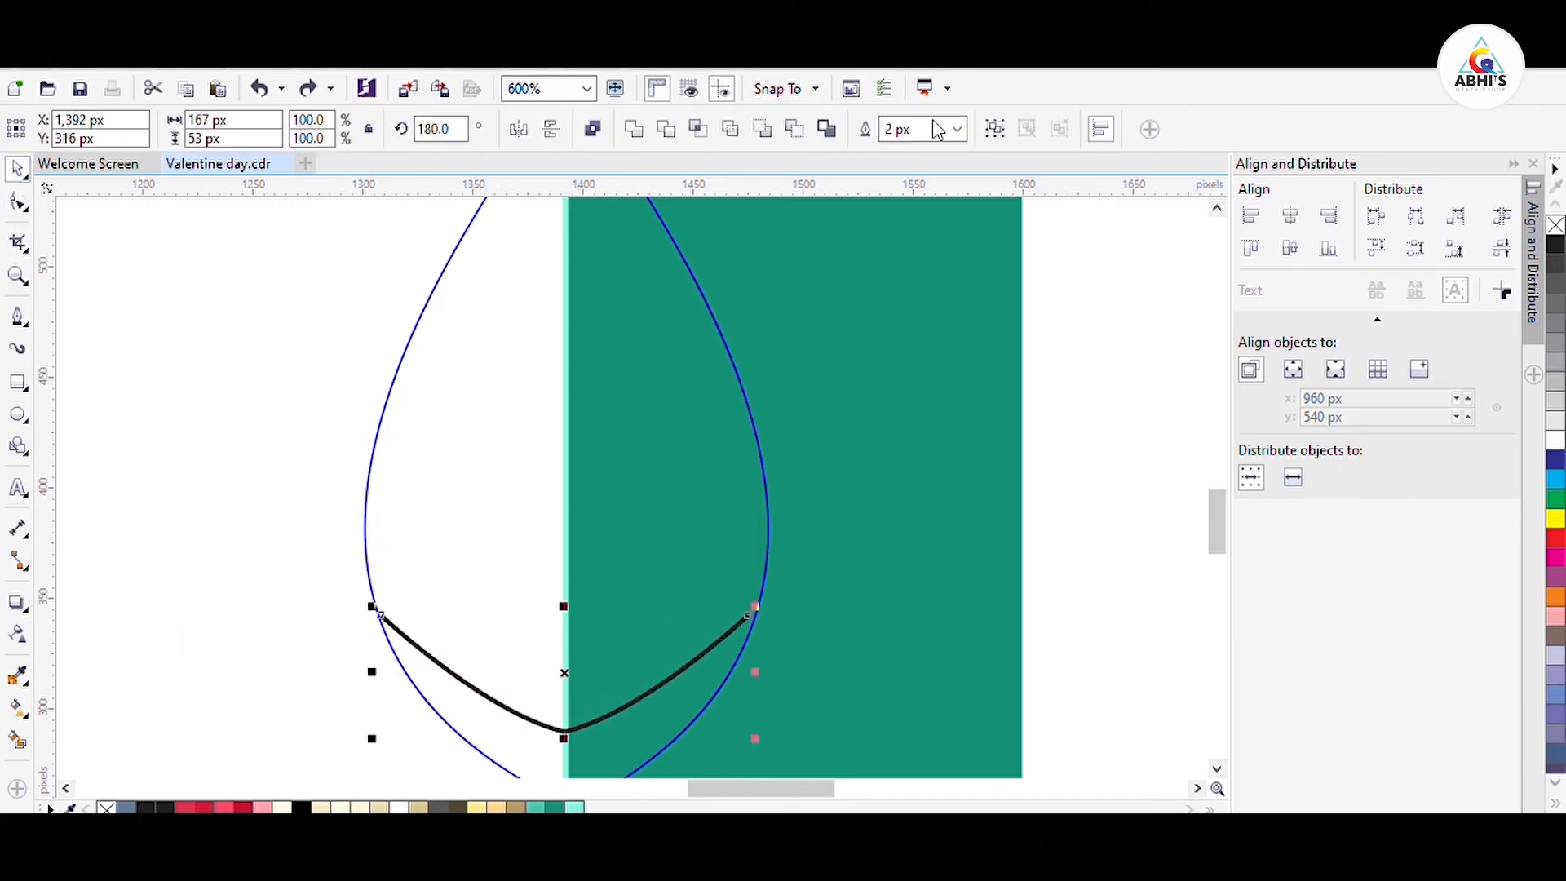
pyautogui.click(570, 429)
pyautogui.moveTo(274, 481); pyautogui.dragTo(848, 767)
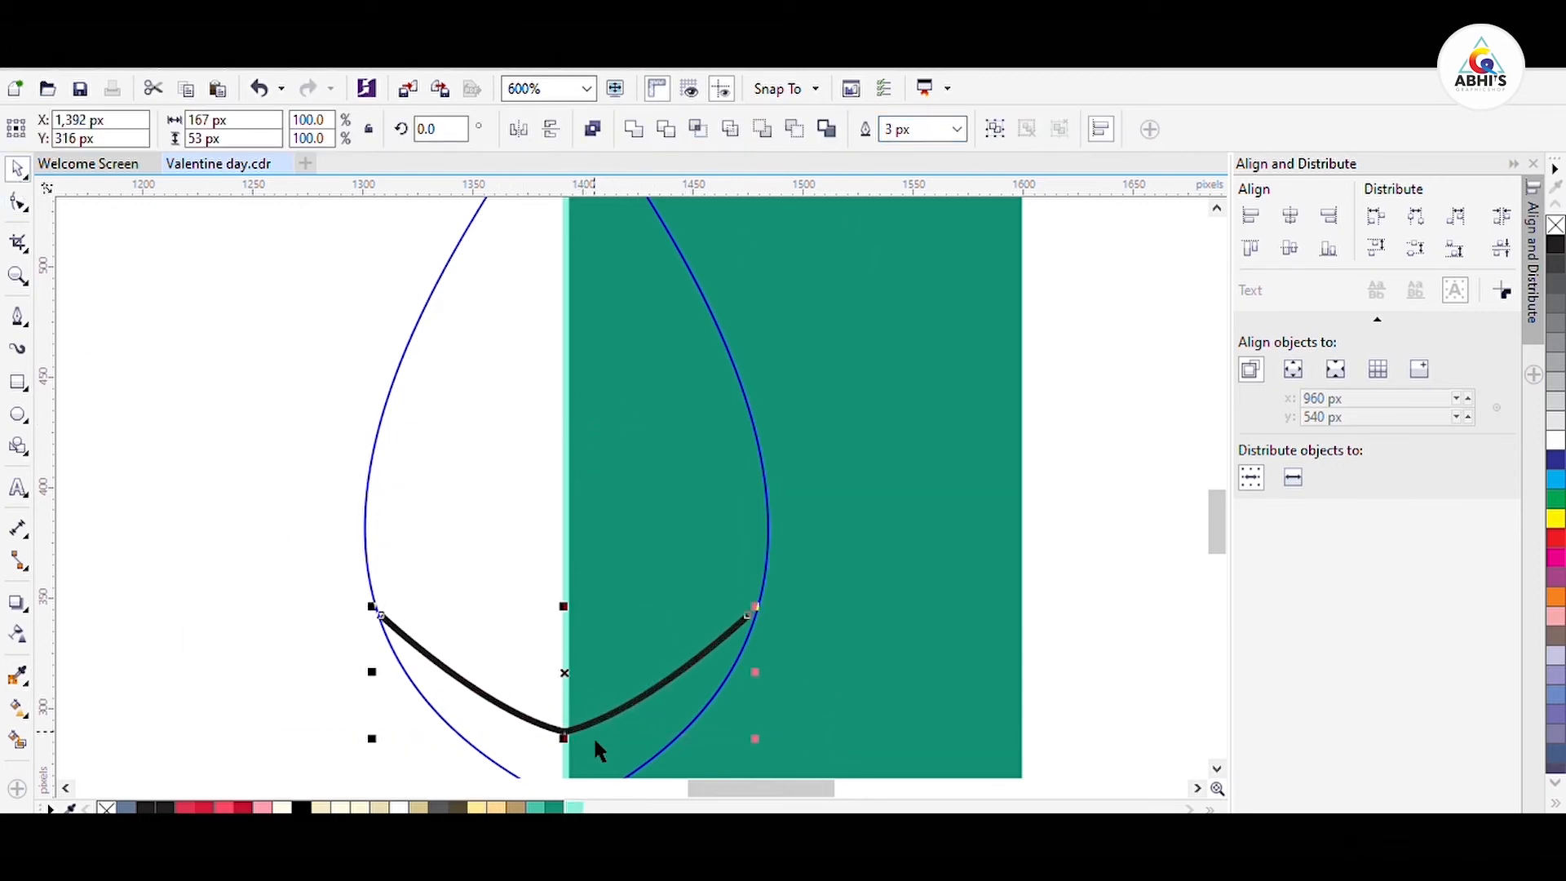
# Step: Colour the vein pair pale mint and repeat evenly spaced copies up the leaf to its tip
pyautogui.moveTo(660, 639); pyautogui.dragTo(659, 638)
pyautogui.rightClick(659, 638)
pyautogui.hotkey('ctrl', 'r')
pyautogui.hotkey('ctrl', 'r')
pyautogui.hotkey('ctrl', 'r')
pyautogui.hotkey('ctrl', 'r')
pyautogui.hotkey('ctrl', 'r')
pyautogui.hotkey('ctrl', 'r')
pyautogui.scroll(-1, 647, 613)
pyautogui.scroll(1, 657, 506)
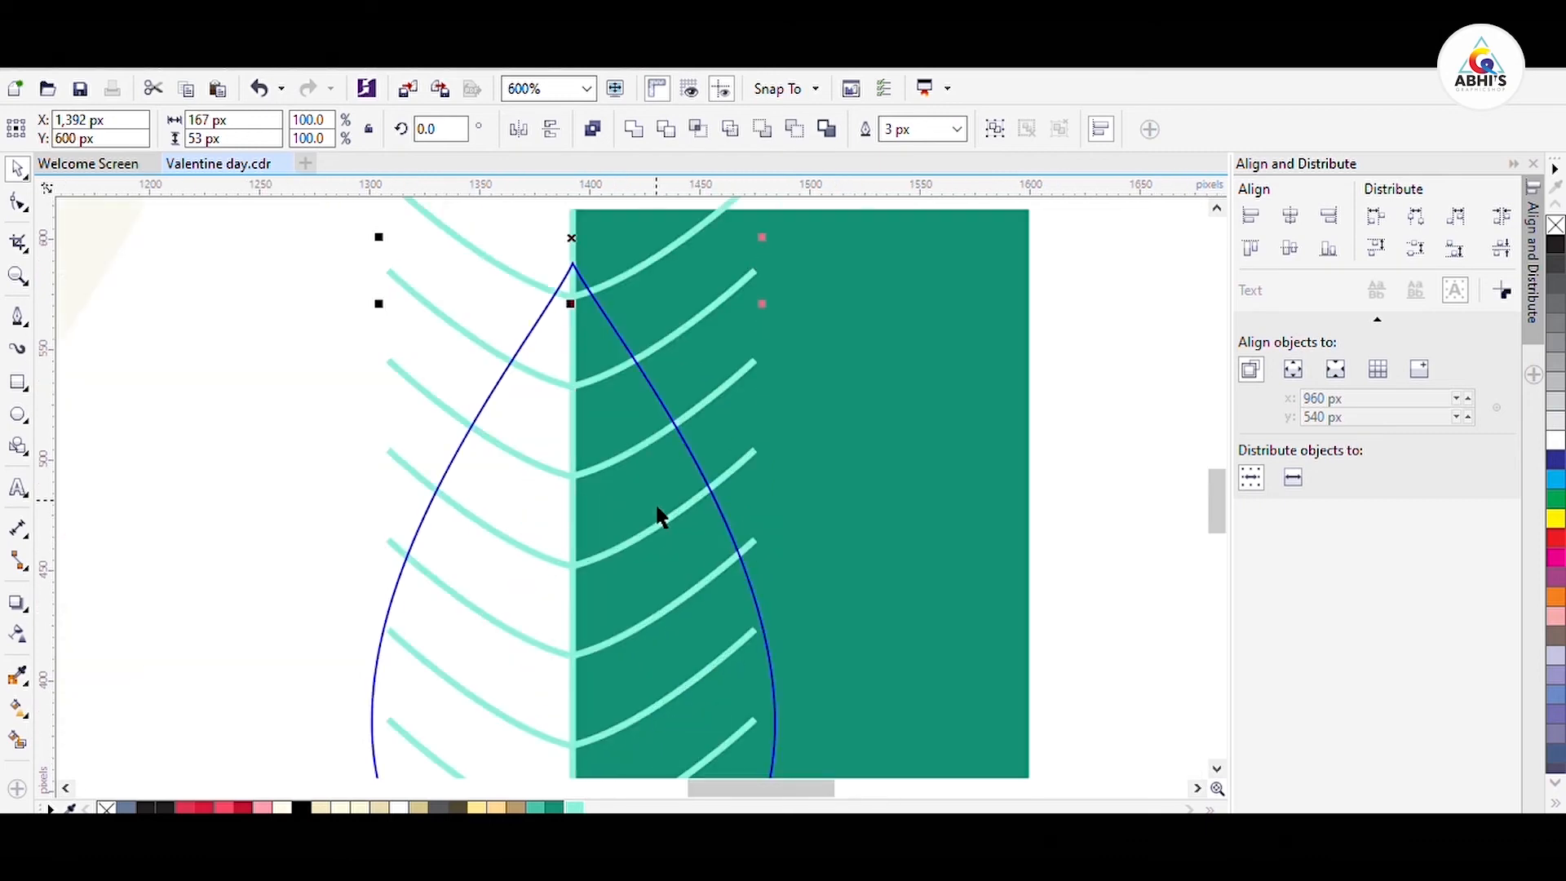
# Step: Shrink and respace the top three vein pairs along the midrib to fit inside the leaf's tip
pyautogui.moveTo(777, 277); pyautogui.dragTo(644, 320)
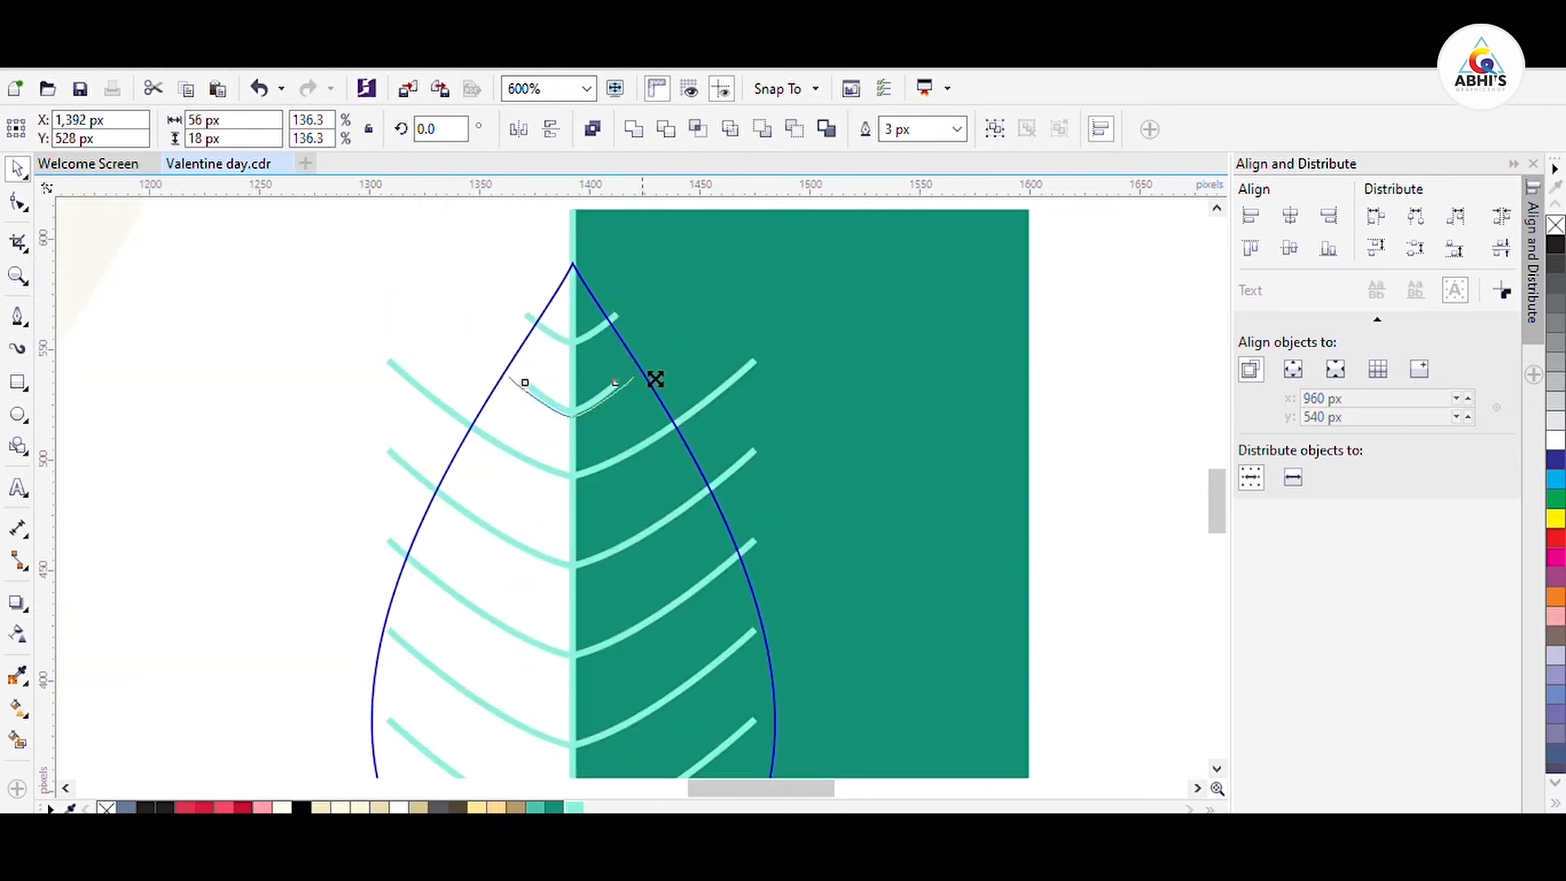
pyautogui.click(621, 316)
pyautogui.moveTo(593, 342); pyautogui.dragTo(593, 350)
pyautogui.click(602, 464)
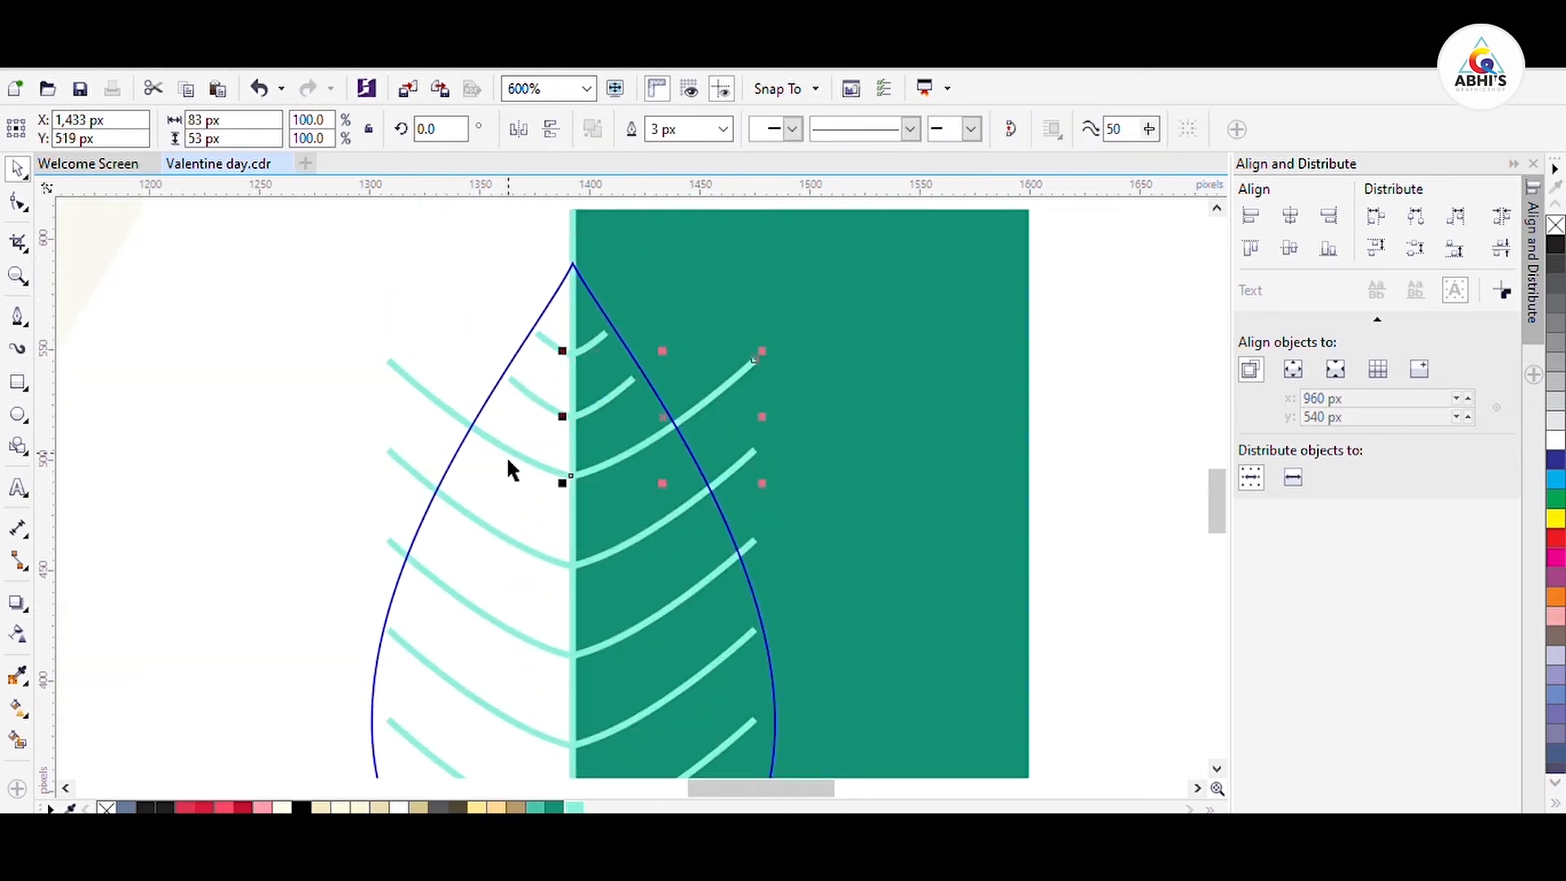
pyautogui.keyDown('shift'); pyautogui.click(497, 444); pyautogui.keyUp('shift')
pyautogui.moveTo(379, 350); pyautogui.dragTo(447, 386)
pyautogui.moveTo(593, 440); pyautogui.dragTo(593, 490)
pyautogui.moveTo(681, 454); pyautogui.dragTo(689, 450)
# Step: Scale down the fourth to sixth vein pairs and adjust their spacing to fit within the leaf's outline
pyautogui.click(670, 516)
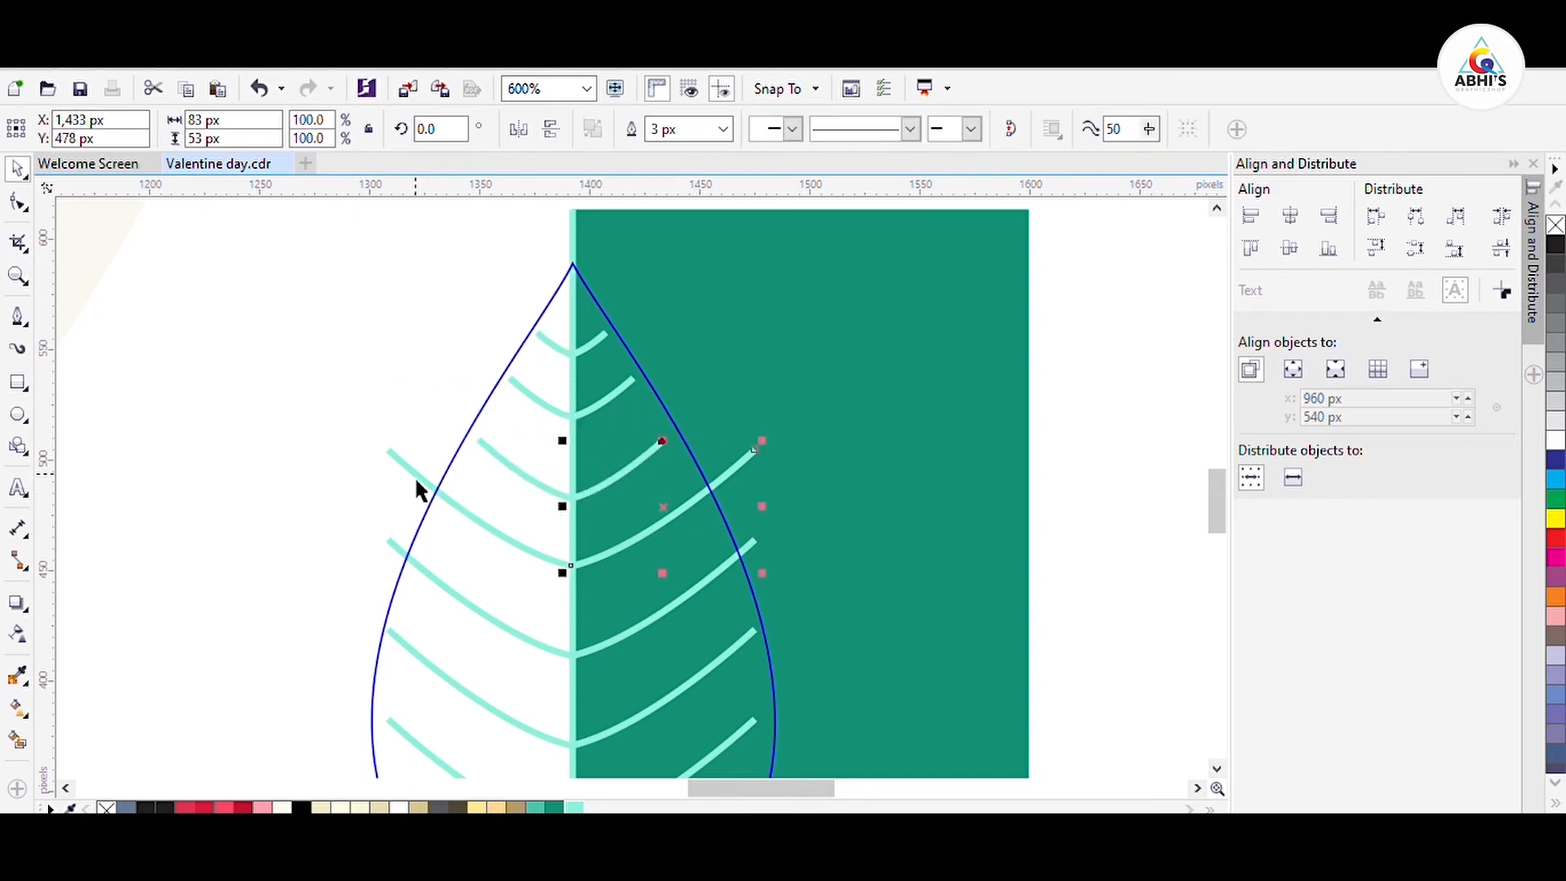
pyautogui.keyDown('shift'); pyautogui.click(416, 472); pyautogui.keyUp('shift')
pyautogui.moveTo(379, 441); pyautogui.dragTo(443, 480)
pyautogui.moveTo(723, 507); pyautogui.dragTo(722, 507)
pyautogui.moveTo(661, 553); pyautogui.dragTo(662, 538)
pyautogui.click(662, 612)
pyautogui.keyDown('shift'); pyautogui.click(453, 590); pyautogui.keyUp('shift')
pyautogui.moveTo(380, 532); pyautogui.dragTo(429, 560)
pyautogui.moveTo(465, 587); pyautogui.dragTo(468, 608)
pyautogui.scroll(-1, 586, 507)
pyautogui.scroll(1, 578, 711)
pyautogui.click(680, 499)
pyautogui.keyDown('shift'); pyautogui.click(434, 456); pyautogui.keyUp('shift')
pyautogui.moveTo(390, 416); pyautogui.dragTo(419, 437)
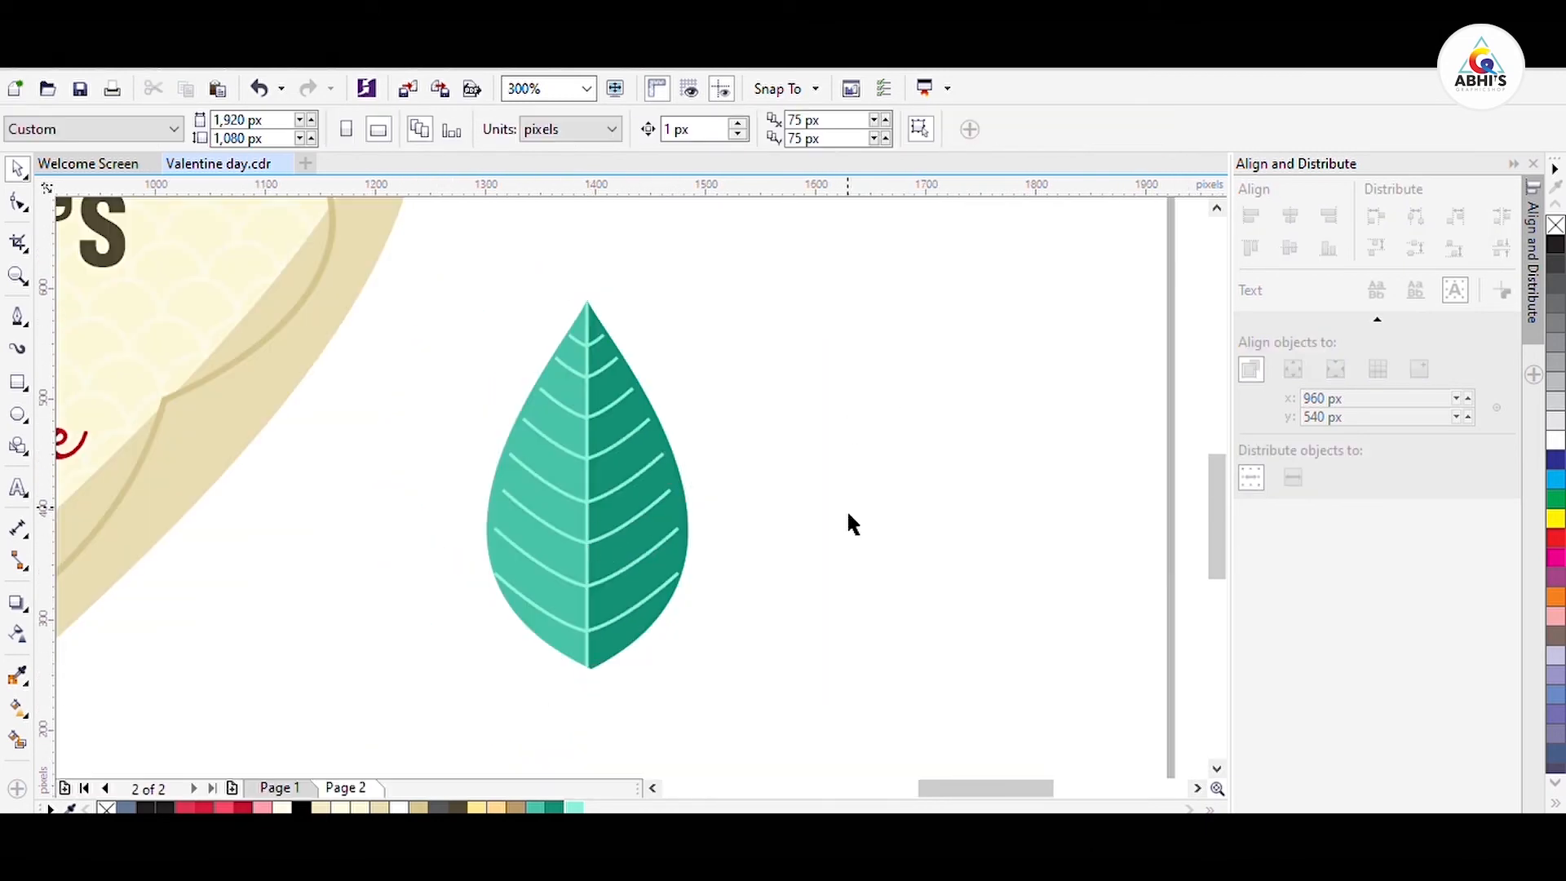
# Step: Place the leaf on page 1 beside the red "Valentine" lettering, tilted to 359.339° and scaled down to 98 × 162 px
pyautogui.scroll(-1, 847, 509)
pyautogui.click(700, 499)
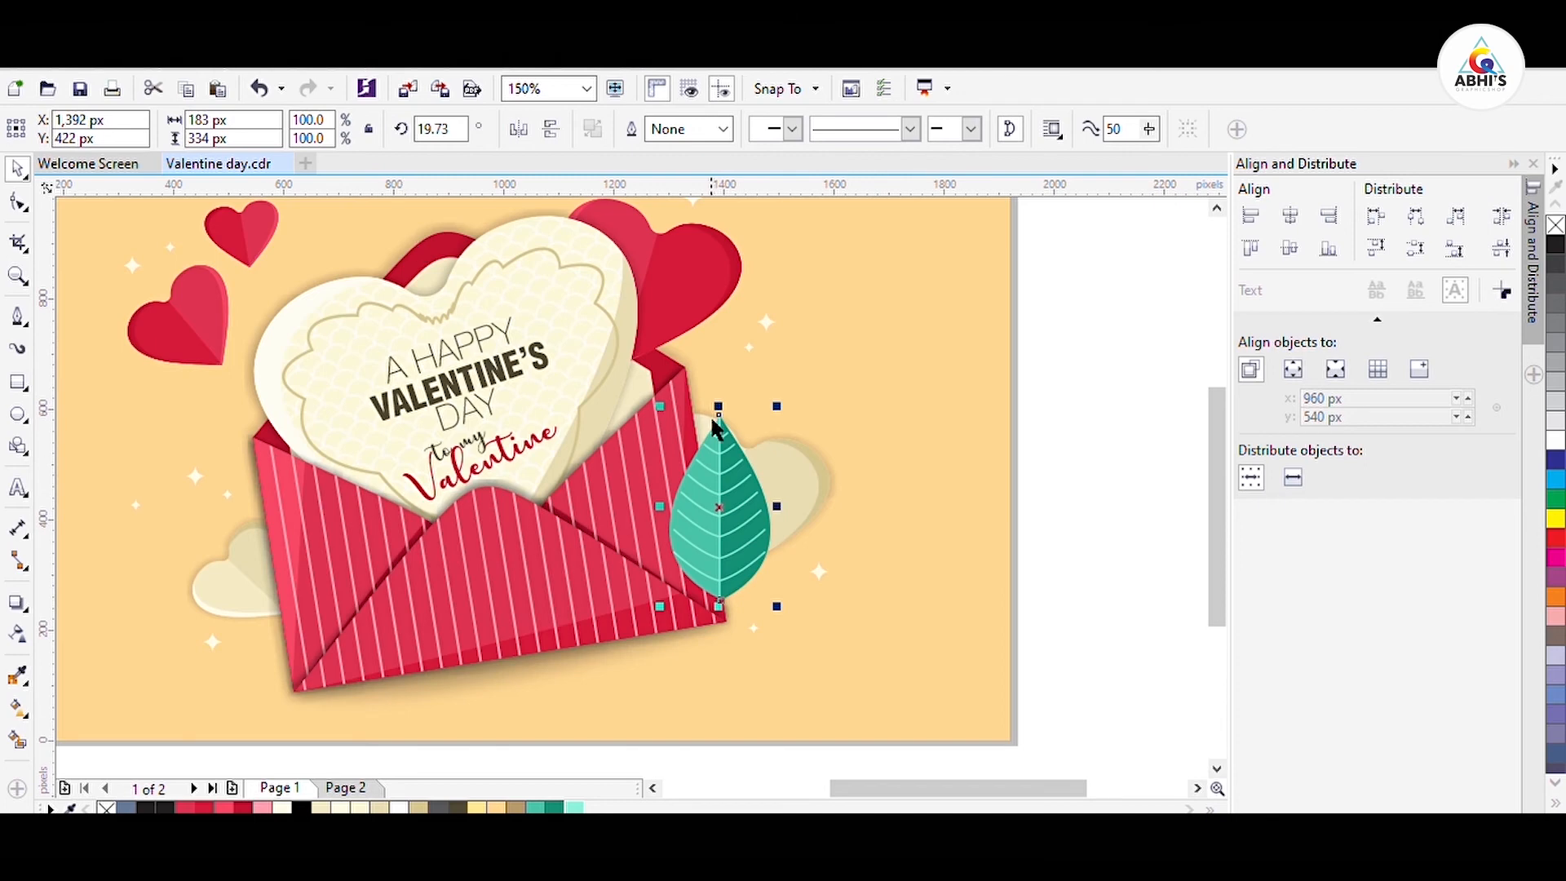
pyautogui.moveTo(717, 505); pyautogui.dragTo(559, 418)
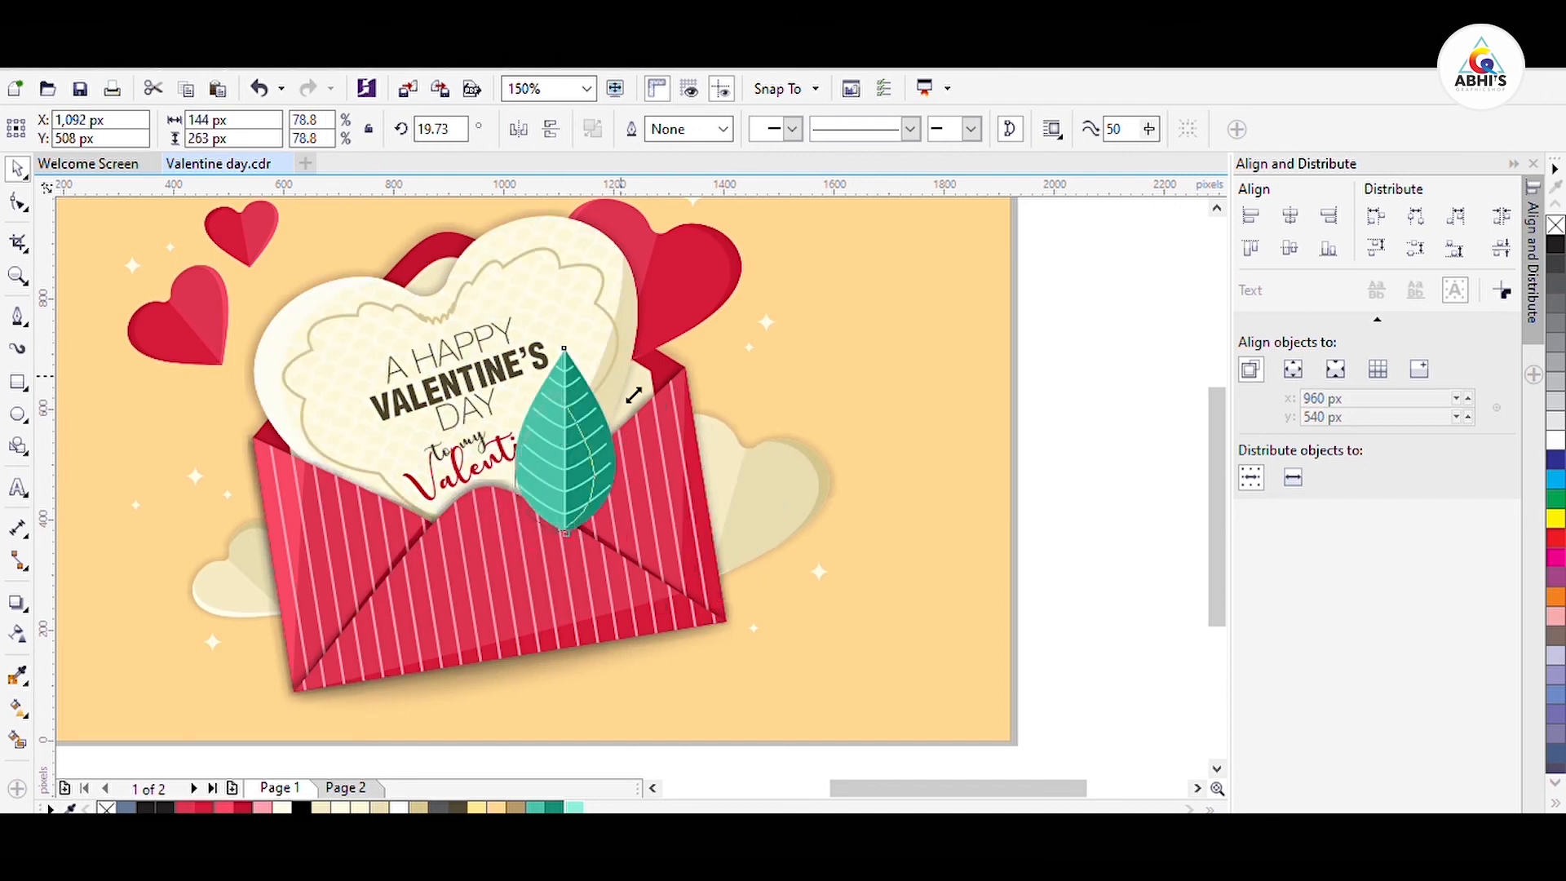
pyautogui.moveTo(594, 356); pyautogui.dragTo(622, 388)
pyautogui.hotkey('ctrl', 'z')
pyautogui.doubleClick(580, 453)
pyautogui.click(734, 380)
pyautogui.scroll(1, 520, 429)
pyautogui.moveTo(530, 444); pyautogui.dragTo(552, 463)
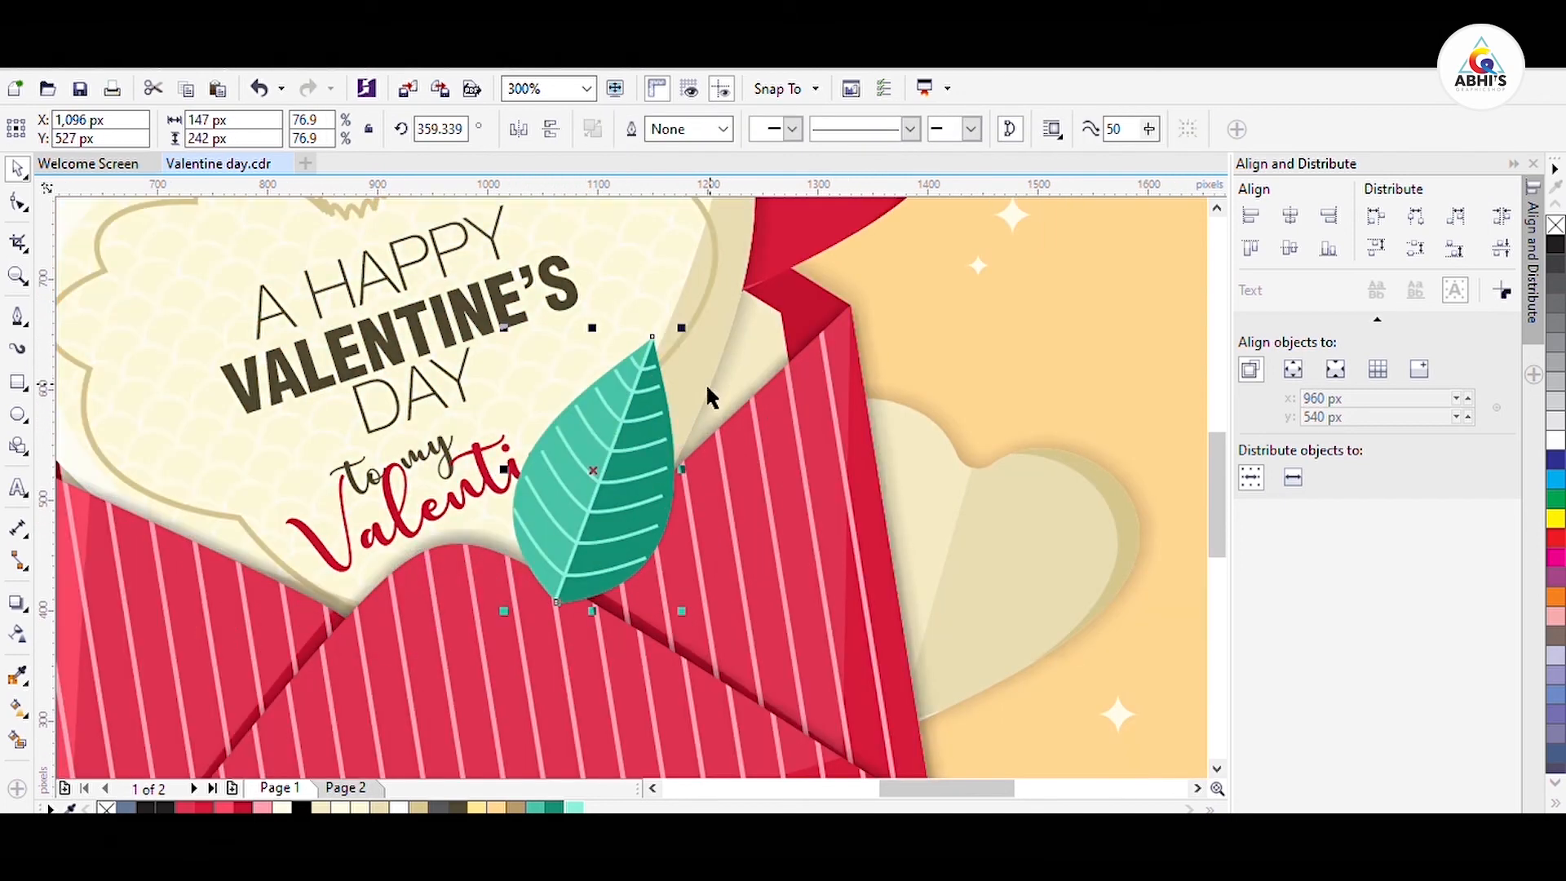
pyautogui.moveTo(683, 326); pyautogui.dragTo(664, 351)
pyautogui.moveTo(606, 509); pyautogui.dragTo(670, 471)
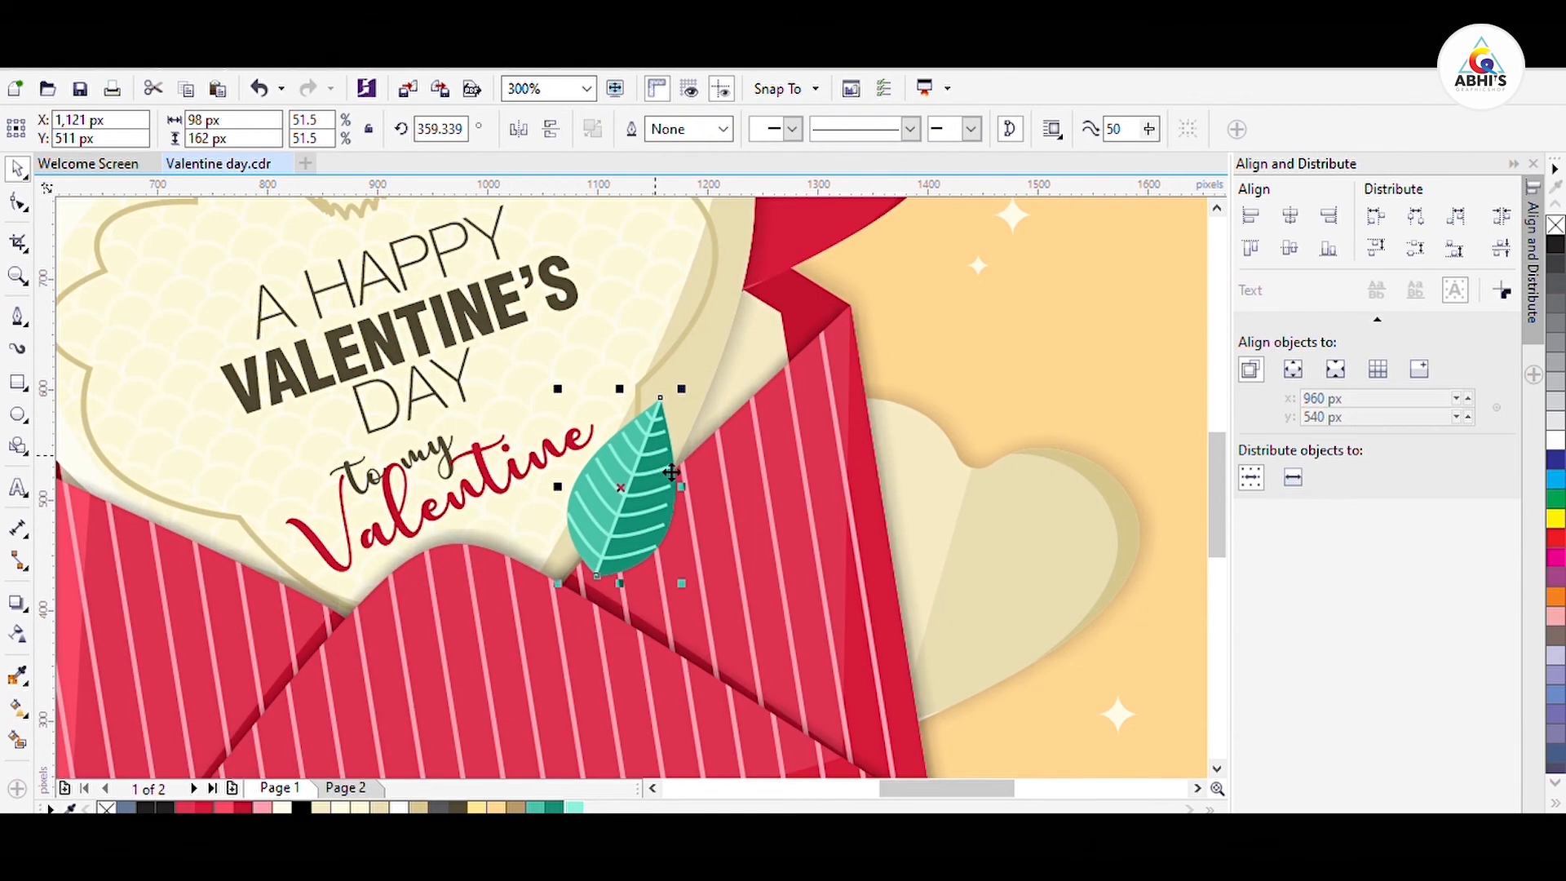
# Step: Try placing the leaf behind the envelope's right flap
pyautogui.hotkey('ctrl', 'pagedown')
pyautogui.hotkey('ctrl', 'pageup')
pyautogui.hotkey('ctrl', 'pagedown')
pyautogui.click(675, 440)
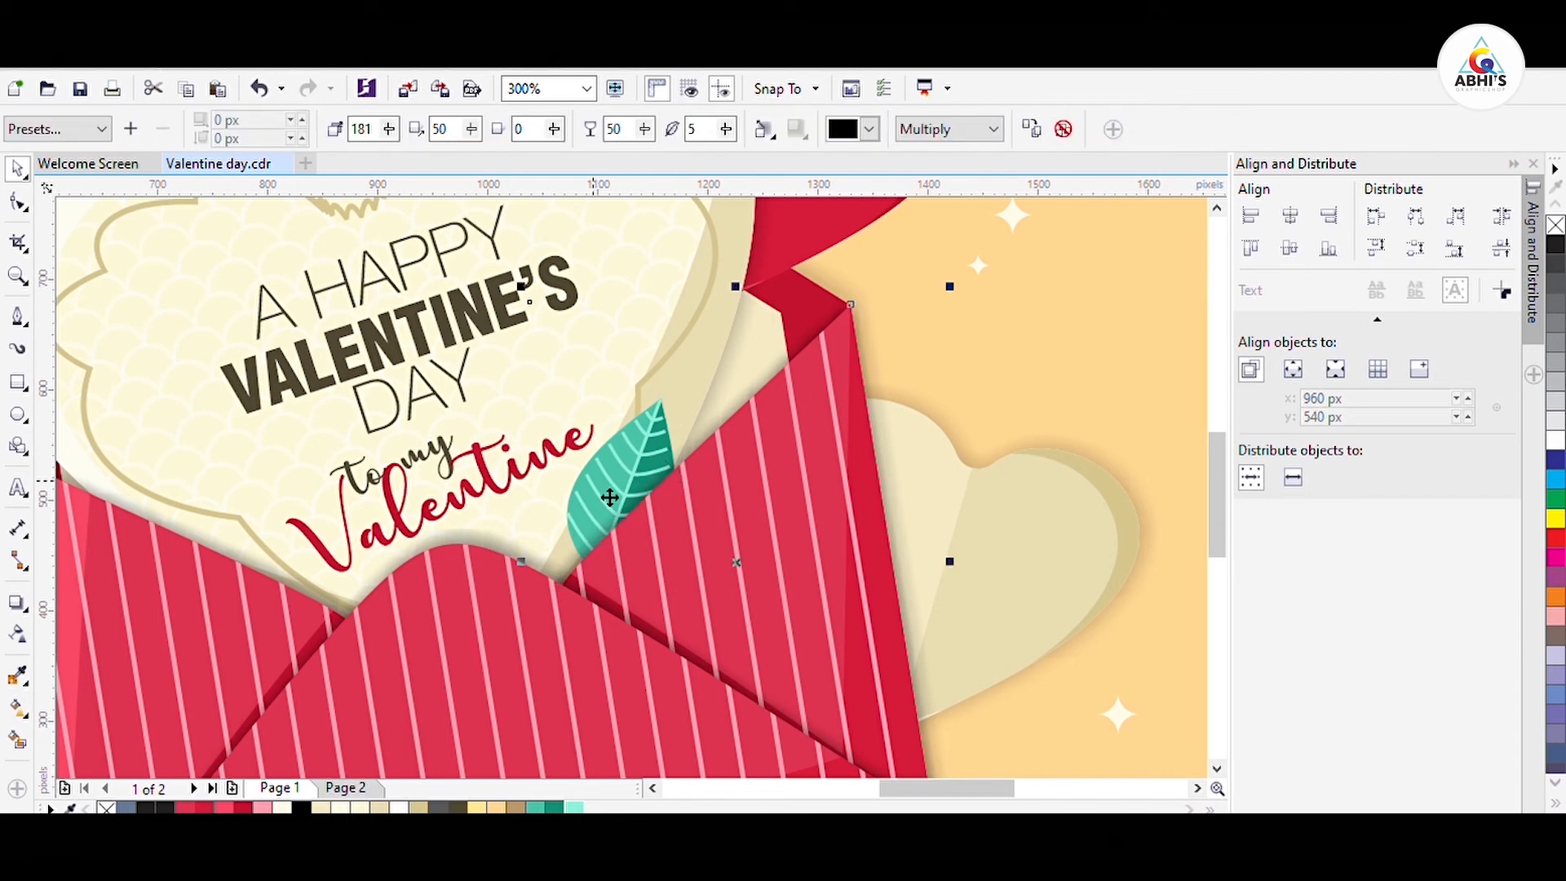
pyautogui.doubleClick(609, 498)
pyautogui.hotkey('ctrl', 'pageup')
# Step: Add a smaller copy of the leaf, tilted the opposite way, at the lower left of the first leaf
pyautogui.moveTo(681, 395); pyautogui.dragTo(591, 395)
pyautogui.moveTo(613, 489); pyautogui.dragTo(574, 559)
pyautogui.scroll(-1, 716, 664)
pyautogui.scroll(1, 564, 612)
pyautogui.click(445, 578)
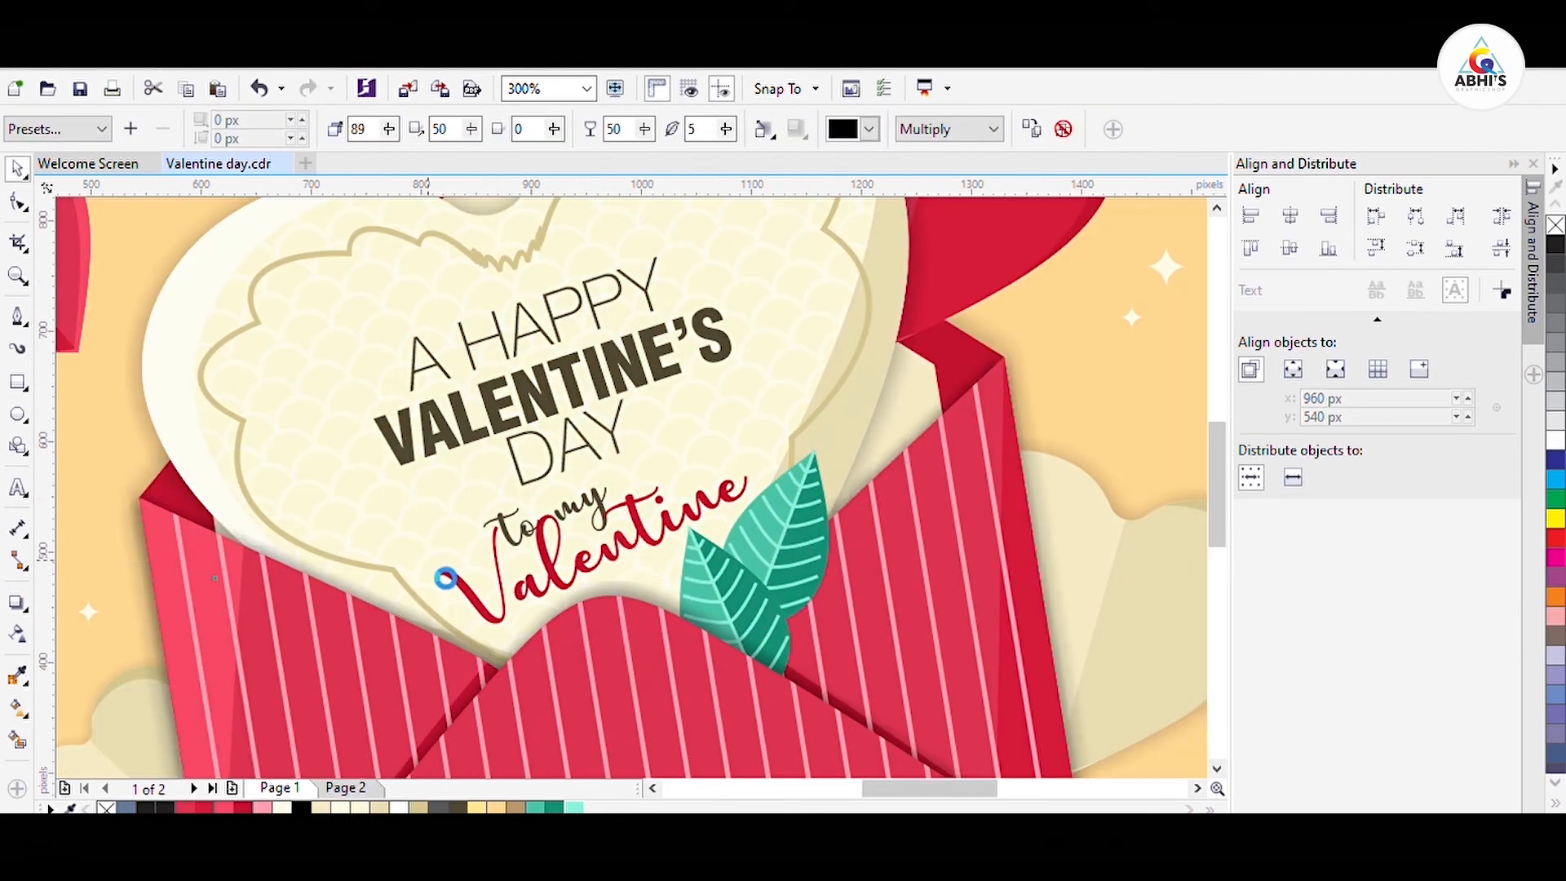
# Step: Copy the leaf pair to the card's lower left edge and rotate the copies to suit that side
pyautogui.moveTo(788, 539); pyautogui.dragTo(380, 594)
pyautogui.click(379, 594)
pyautogui.moveTo(414, 499); pyautogui.dragTo(303, 492)
pyautogui.moveTo(346, 575); pyautogui.dragTo(308, 562)
pyautogui.moveTo(405, 567); pyautogui.dragTo(424, 550)
pyautogui.moveTo(431, 478); pyautogui.dragTo(373, 464)
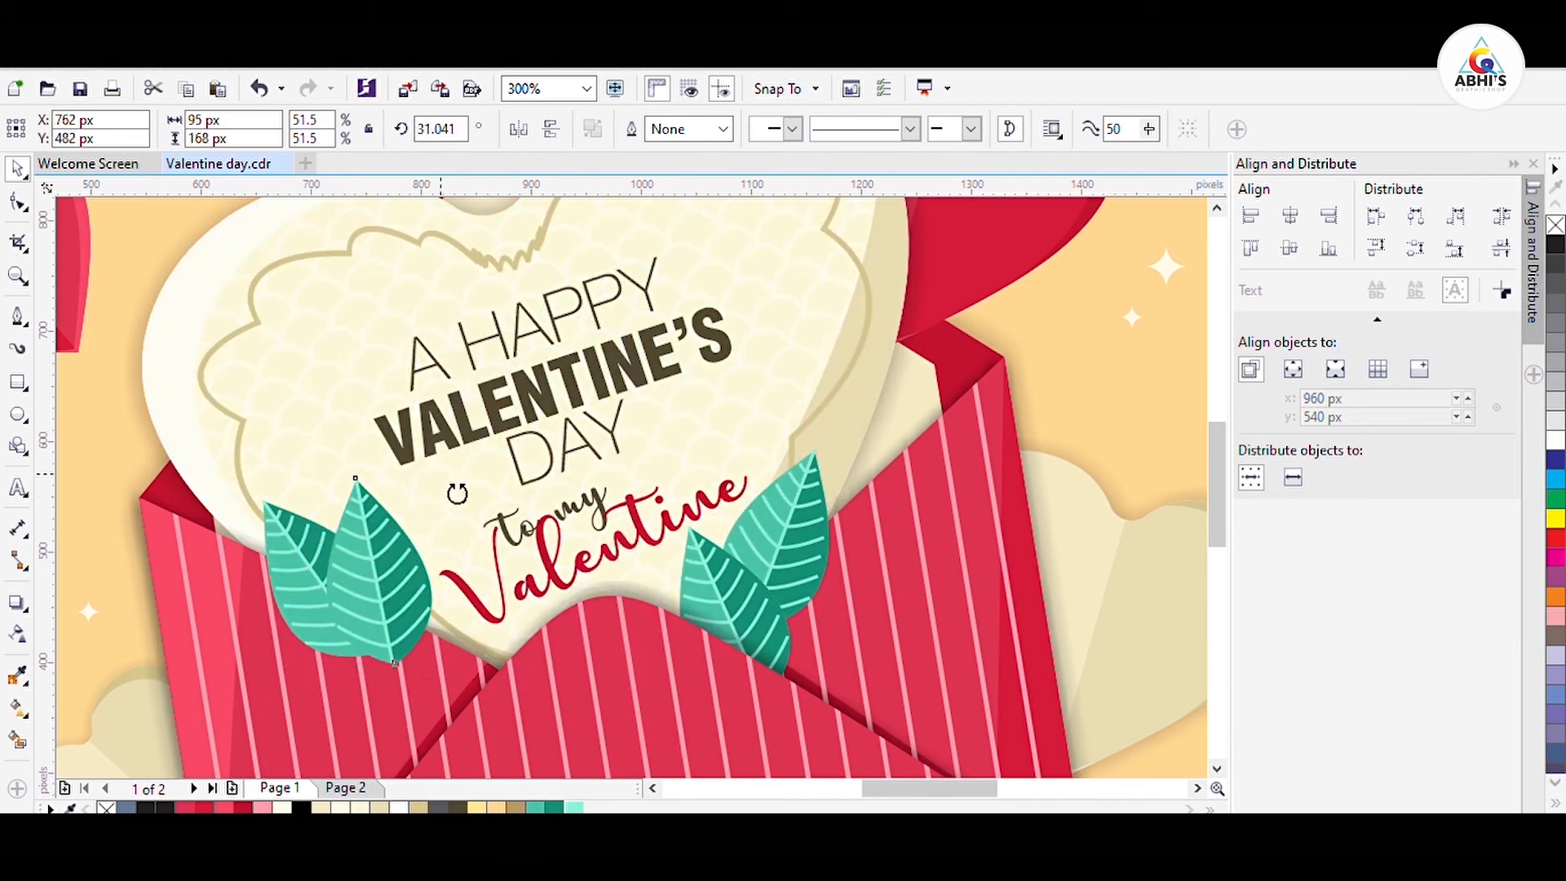
pyautogui.moveTo(457, 494); pyautogui.dragTo(477, 513)
# Step: Rotate the smaller left leaf to 54.958° and arrange the left pair as a V across the envelope's edge
pyautogui.click(306, 540)
pyautogui.moveTo(252, 490); pyautogui.dragTo(266, 506)
pyautogui.moveTo(403, 567); pyautogui.dragTo(379, 584)
pyautogui.moveTo(419, 487); pyautogui.dragTo(411, 498)
pyautogui.moveTo(322, 566); pyautogui.dragTo(304, 563)
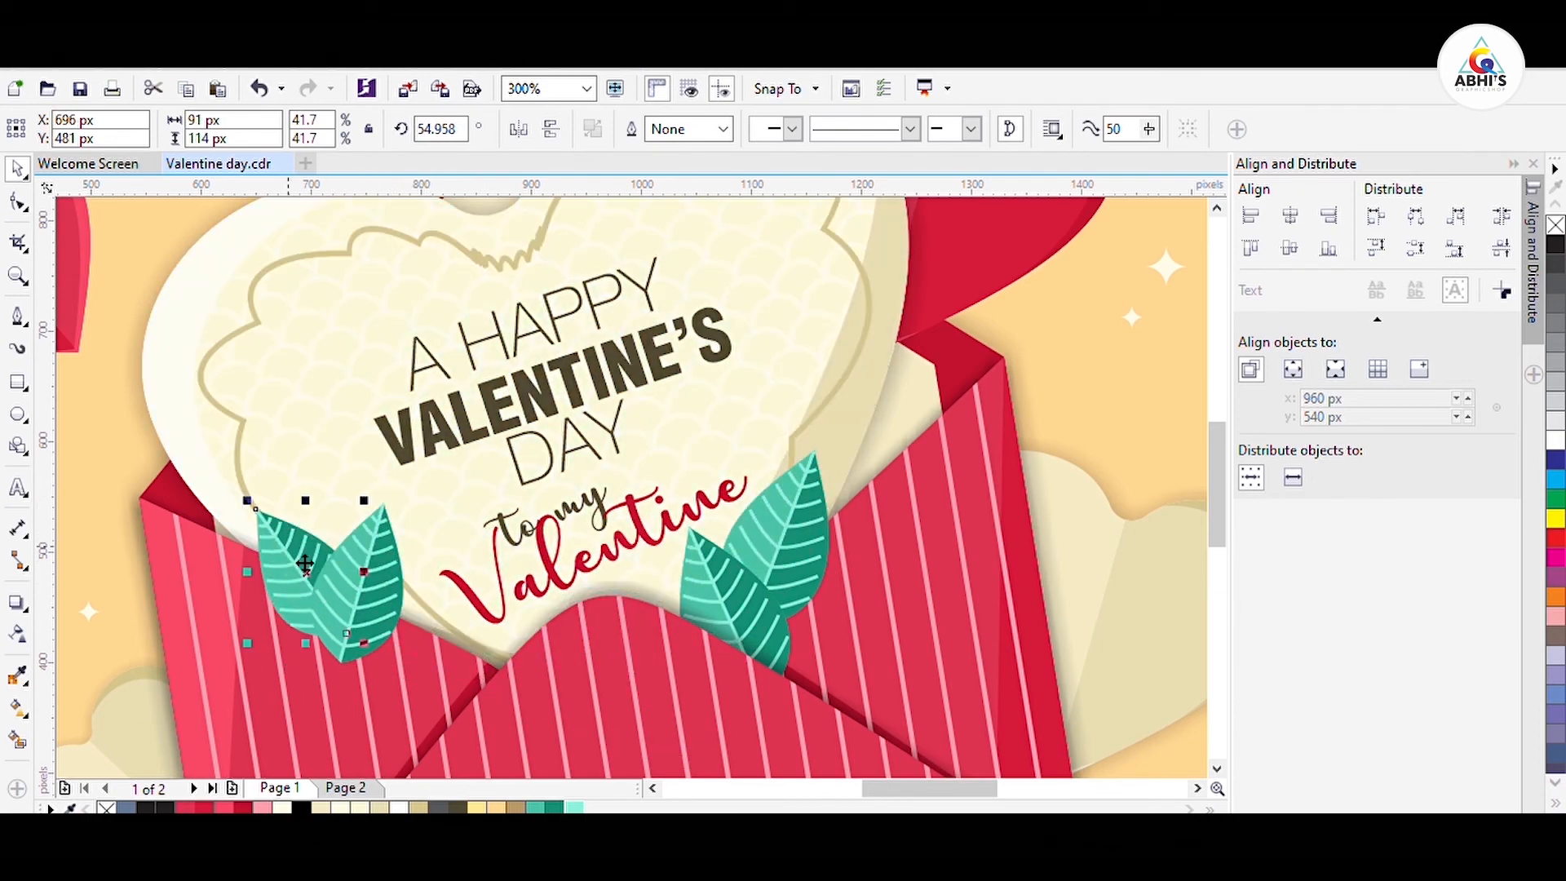
# Step: Copy the left leaf pair onto the upper edge of the heart card's left lobe
pyautogui.scroll(-1, 392, 679)
pyautogui.scroll(1, 335, 571)
pyautogui.keyDown('shift'); pyautogui.click(420, 712); pyautogui.keyUp('shift')
pyautogui.moveTo(421, 716); pyautogui.dragTo(358, 309)
pyautogui.rightClick(439, 305)
pyautogui.moveTo(473, 282); pyautogui.dragTo(463, 258)
# Step: Bring the envelope's front flaps to the front so they cover the bases of the lower leaves
pyautogui.scroll(-2, 465, 269)
pyautogui.click(630, 539)
pyautogui.keyDown('shift'); pyautogui.click(737, 570); pyautogui.keyUp('shift')
pyautogui.click(433, 615)
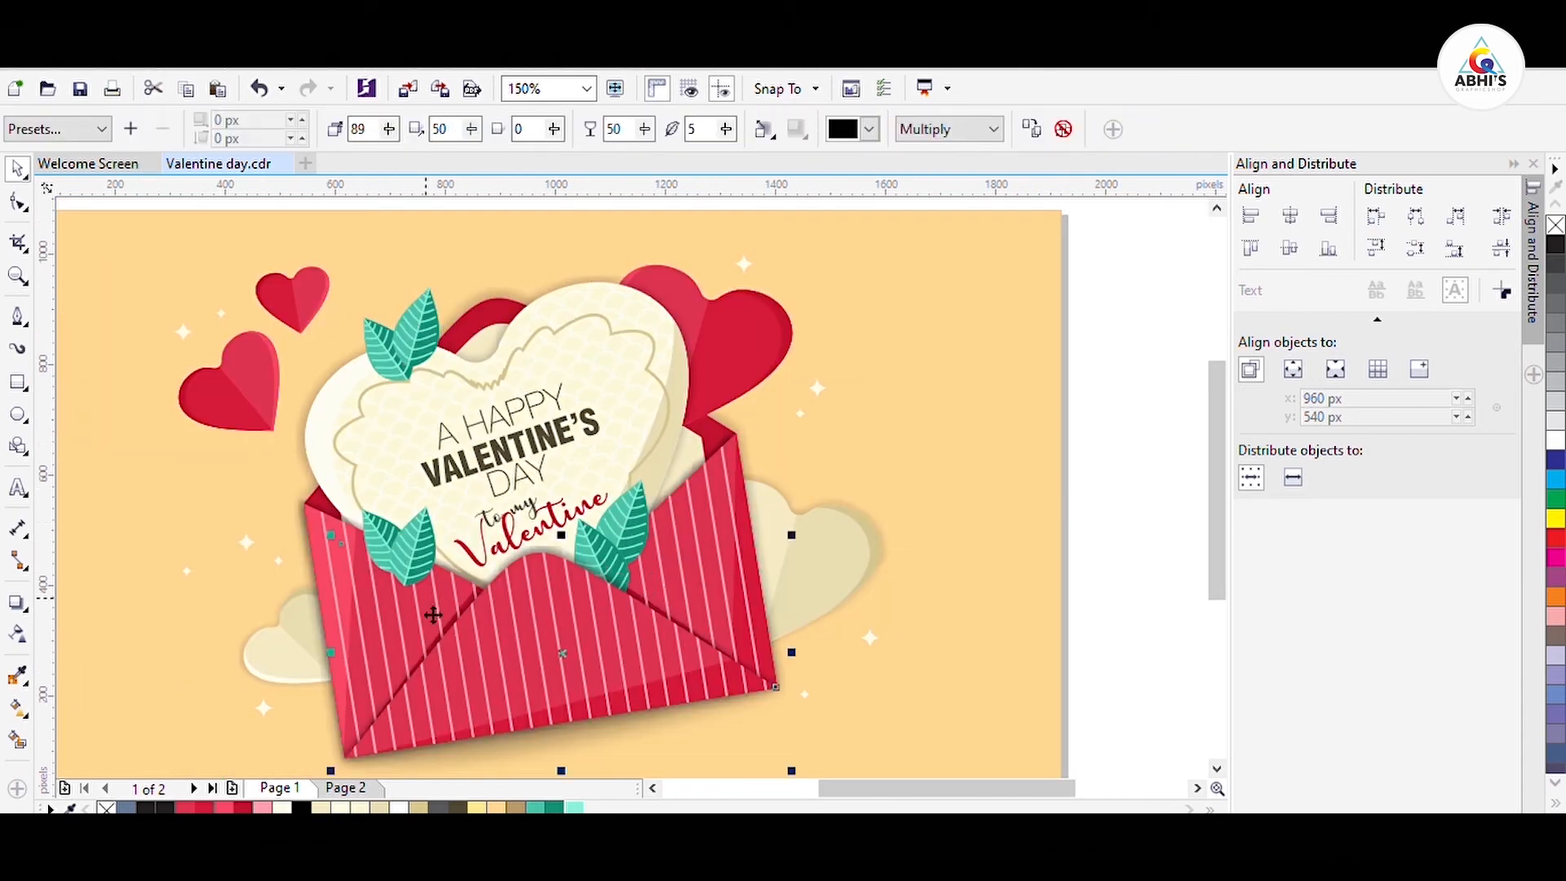
pyautogui.click(336, 555)
pyautogui.keyDown('shift'); pyautogui.click(687, 542); pyautogui.keyUp('shift')
pyautogui.keyDown('shift'); pyautogui.click(645, 669); pyautogui.keyUp('shift')
pyautogui.hotkey('shift', 'pageup')
pyautogui.click(375, 336)
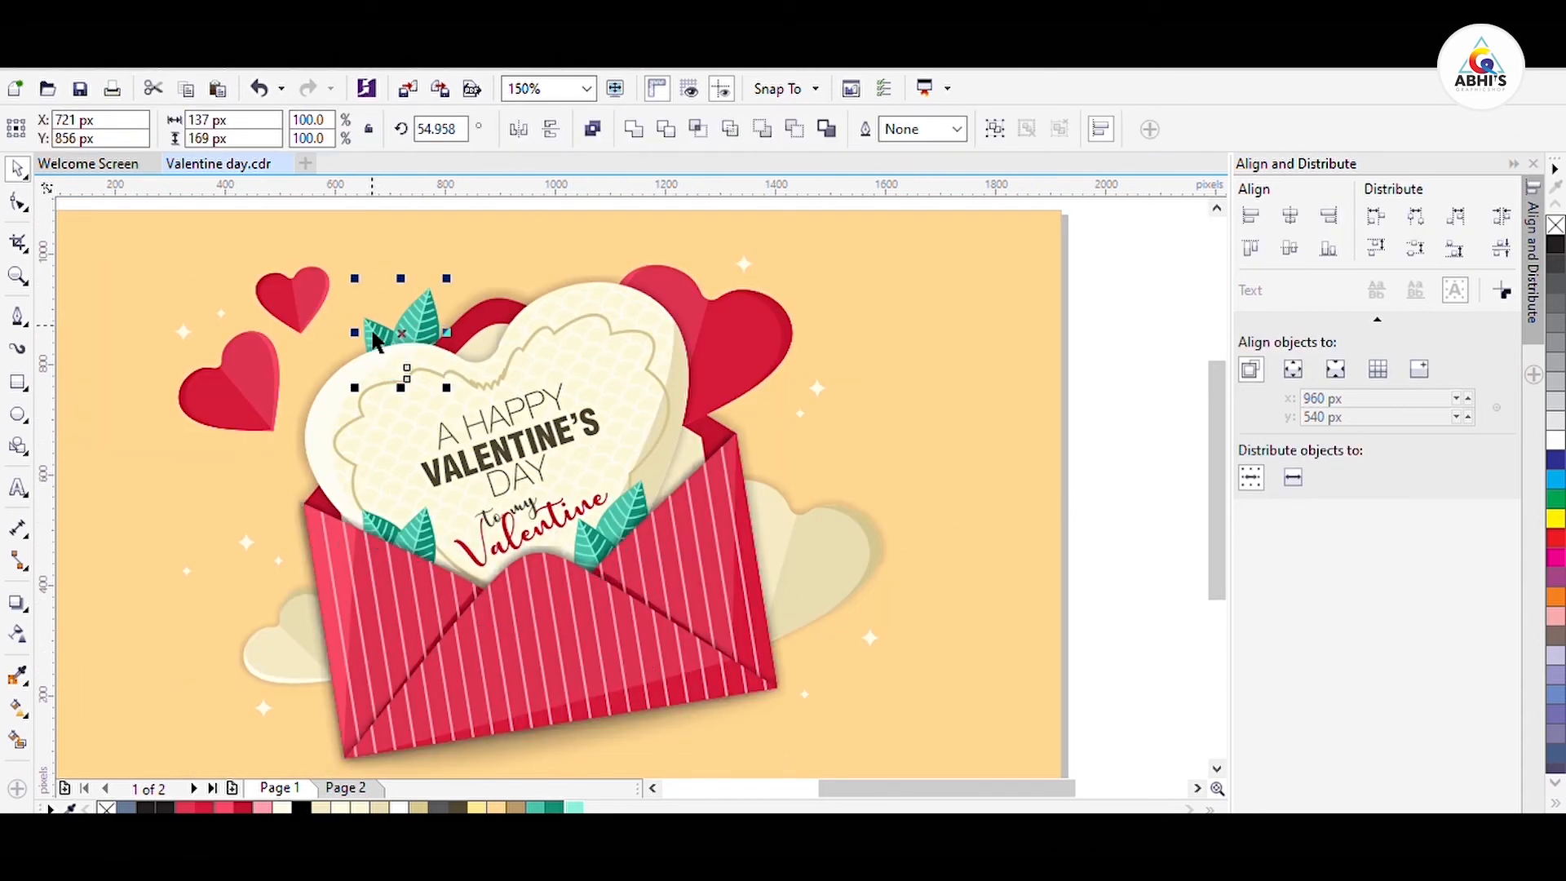
pyautogui.click(462, 352)
pyautogui.click(430, 307)
pyautogui.hotkey('shift', 'pageup')
pyautogui.moveTo(441, 343); pyautogui.dragTo(341, 372)
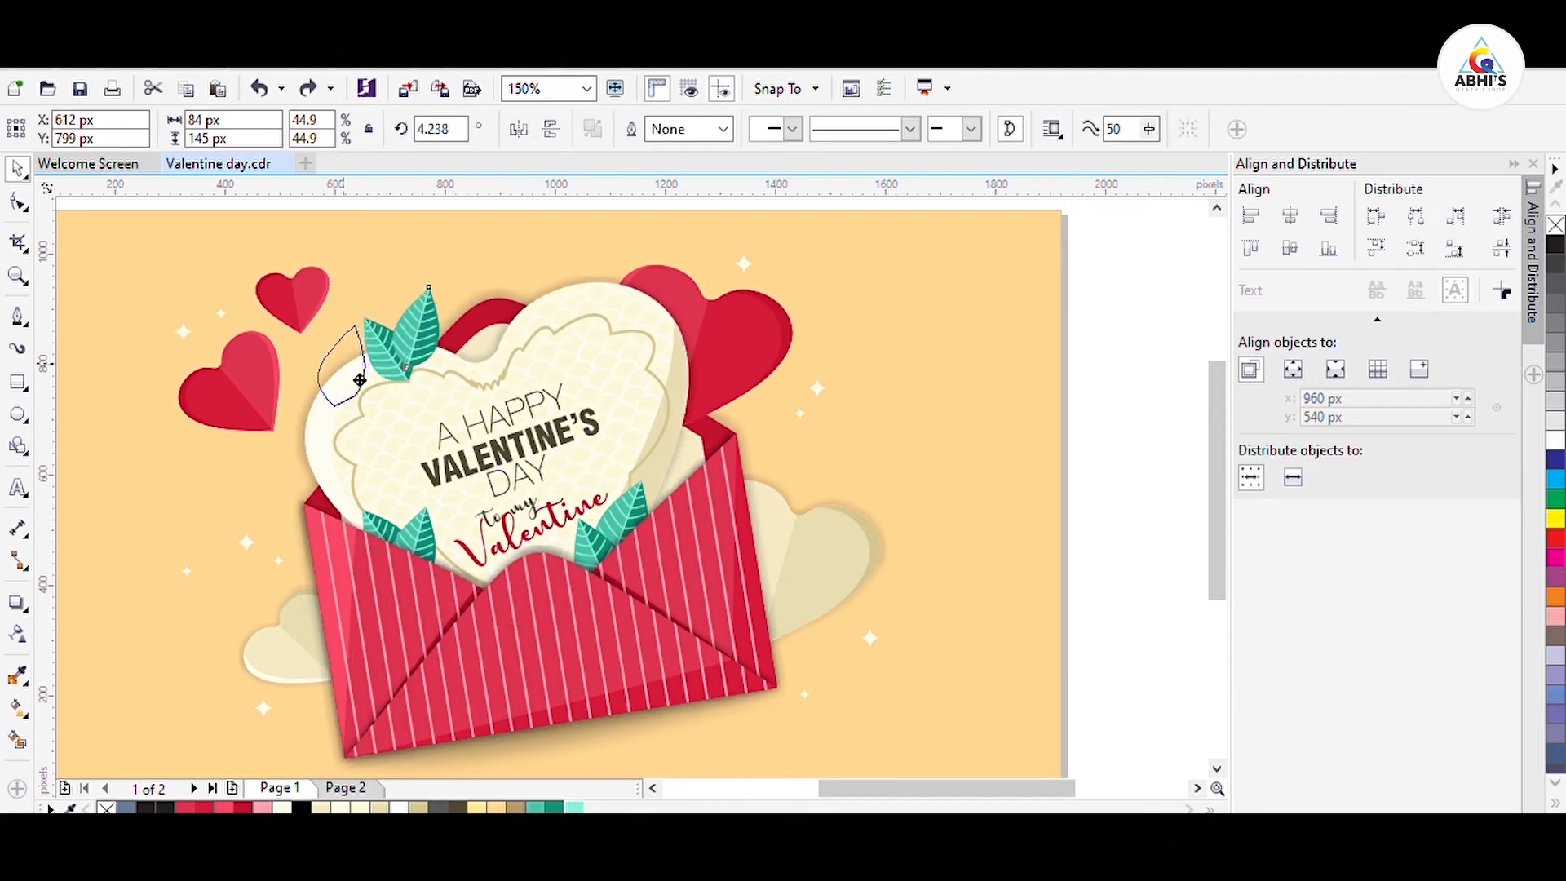
pyautogui.hotkey('ctrl', 'z')
# Step: Add a third leaf to the upper pair and fan the leaves into a cluster above the card's left lobe
pyautogui.keyDown('shift'); pyautogui.click(422, 318); pyautogui.keyUp('shift')
pyautogui.keyDown('shift'); pyautogui.click(443, 320); pyautogui.keyUp('shift')
pyautogui.click(432, 319)
pyautogui.moveTo(448, 279); pyautogui.dragTo(429, 270)
pyautogui.click(448, 263)
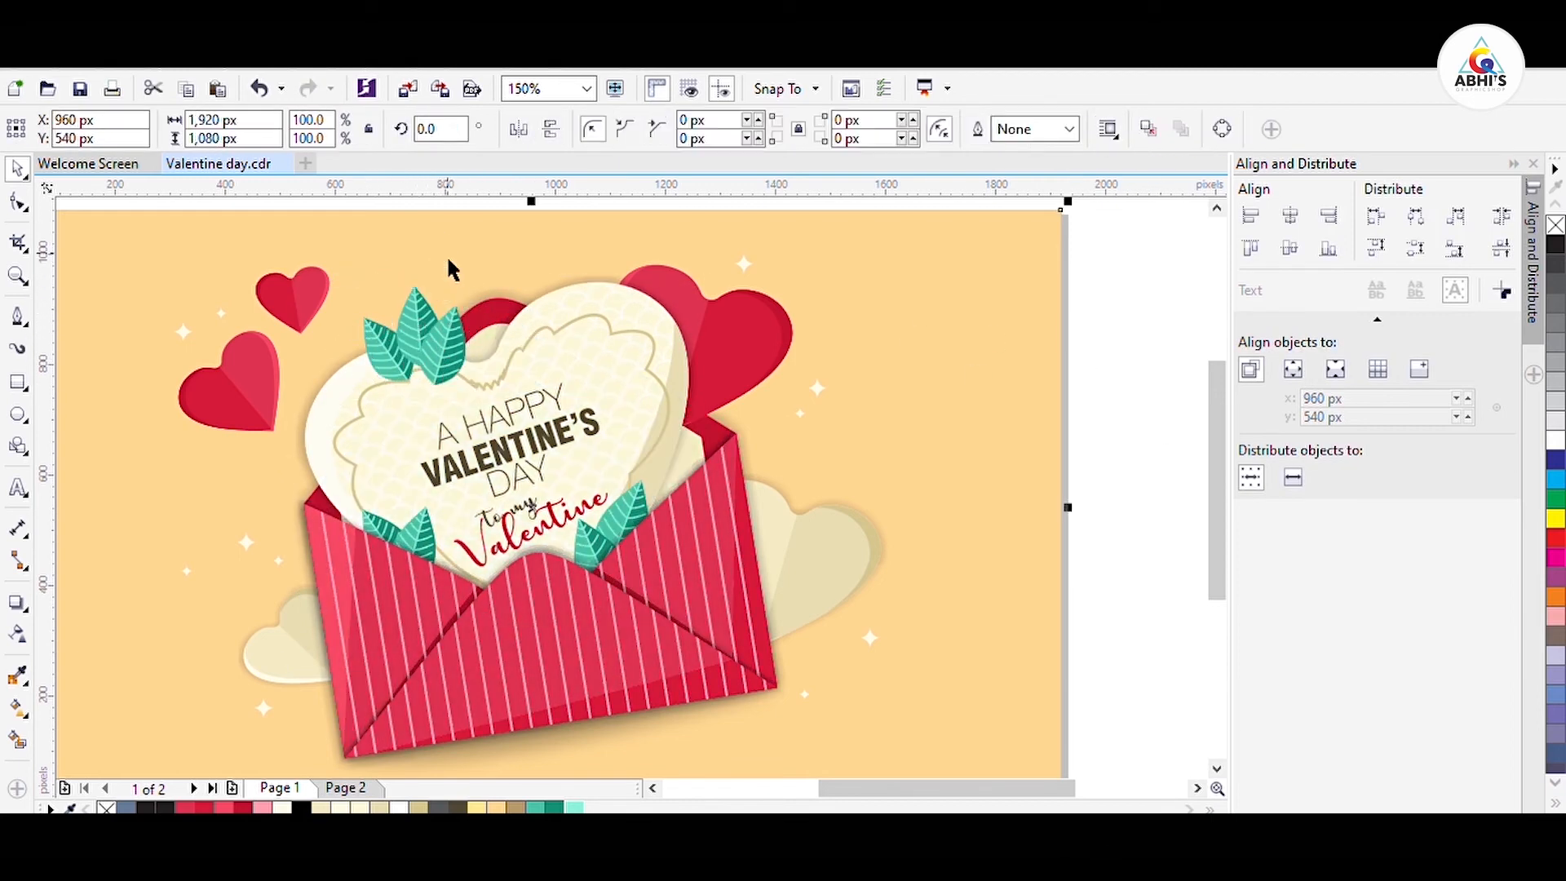
# Step: Place the three-leaf cluster behind the heart card
pyautogui.click(446, 342)
pyautogui.keyDown('shift'); pyautogui.click(418, 322); pyautogui.keyUp('shift')
pyautogui.keyDown('shift'); pyautogui.click(385, 344); pyautogui.keyUp('shift')
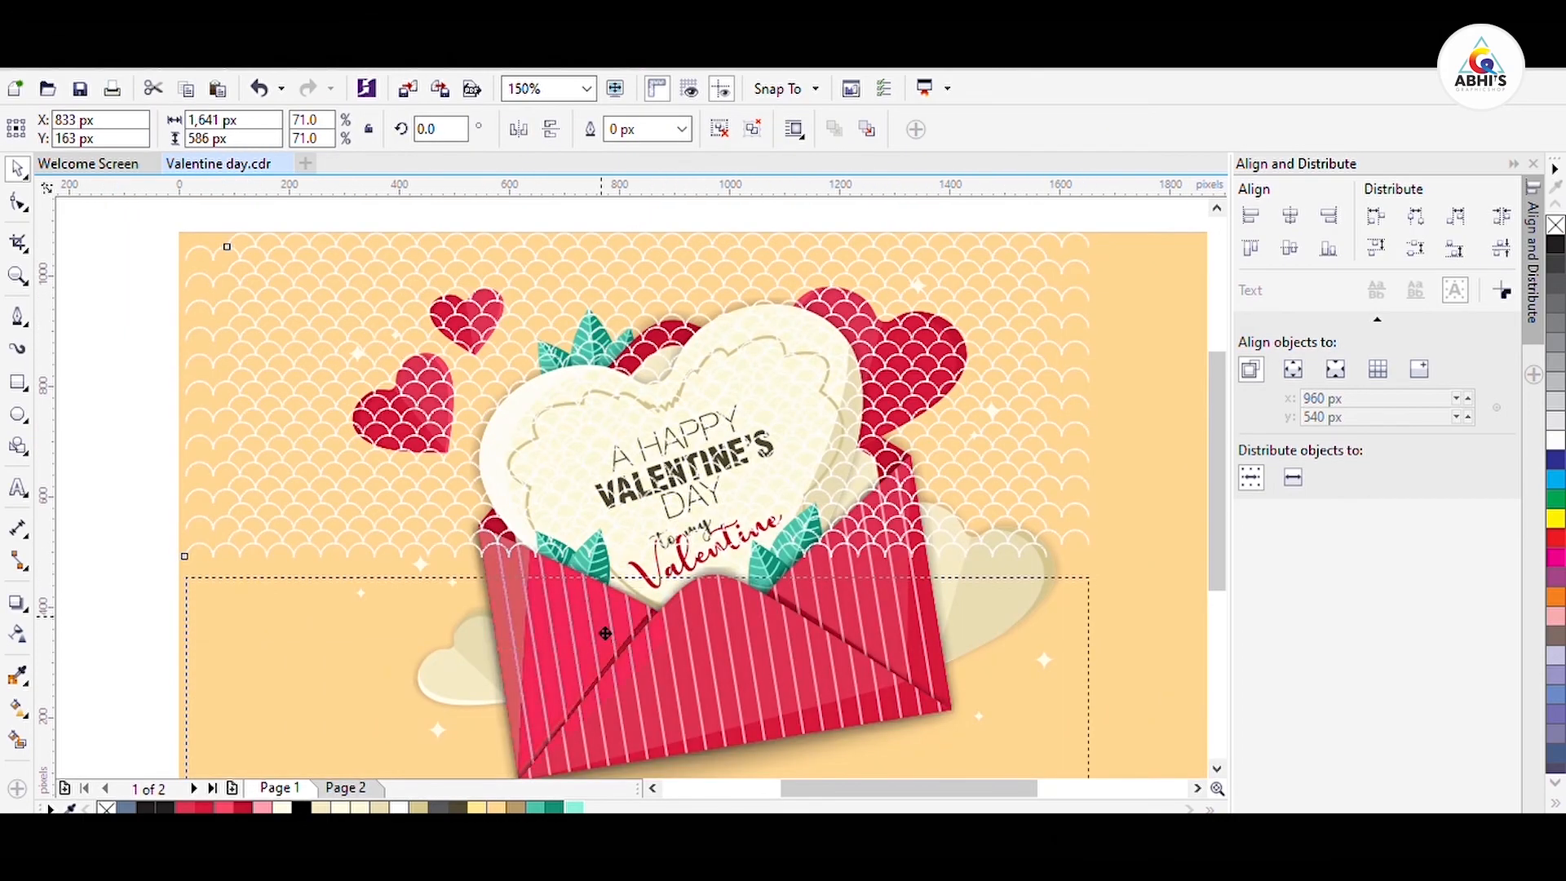
# Step: Repeat the scallop pattern downwards and enlarge it to 2,023 × 1,446 px, centred on the page behind the artwork
pyautogui.moveTo(605, 633); pyautogui.dragTo(604, 613)
pyautogui.rightClick(604, 613)
pyautogui.scroll(-1, 572, 556)
pyautogui.keyDown('shift'); pyautogui.click(695, 471); pyautogui.keyUp('shift')
pyautogui.moveTo(839, 379); pyautogui.dragTo(904, 351)
pyautogui.press('p')
pyautogui.hotkey('shift', 'pagedown')
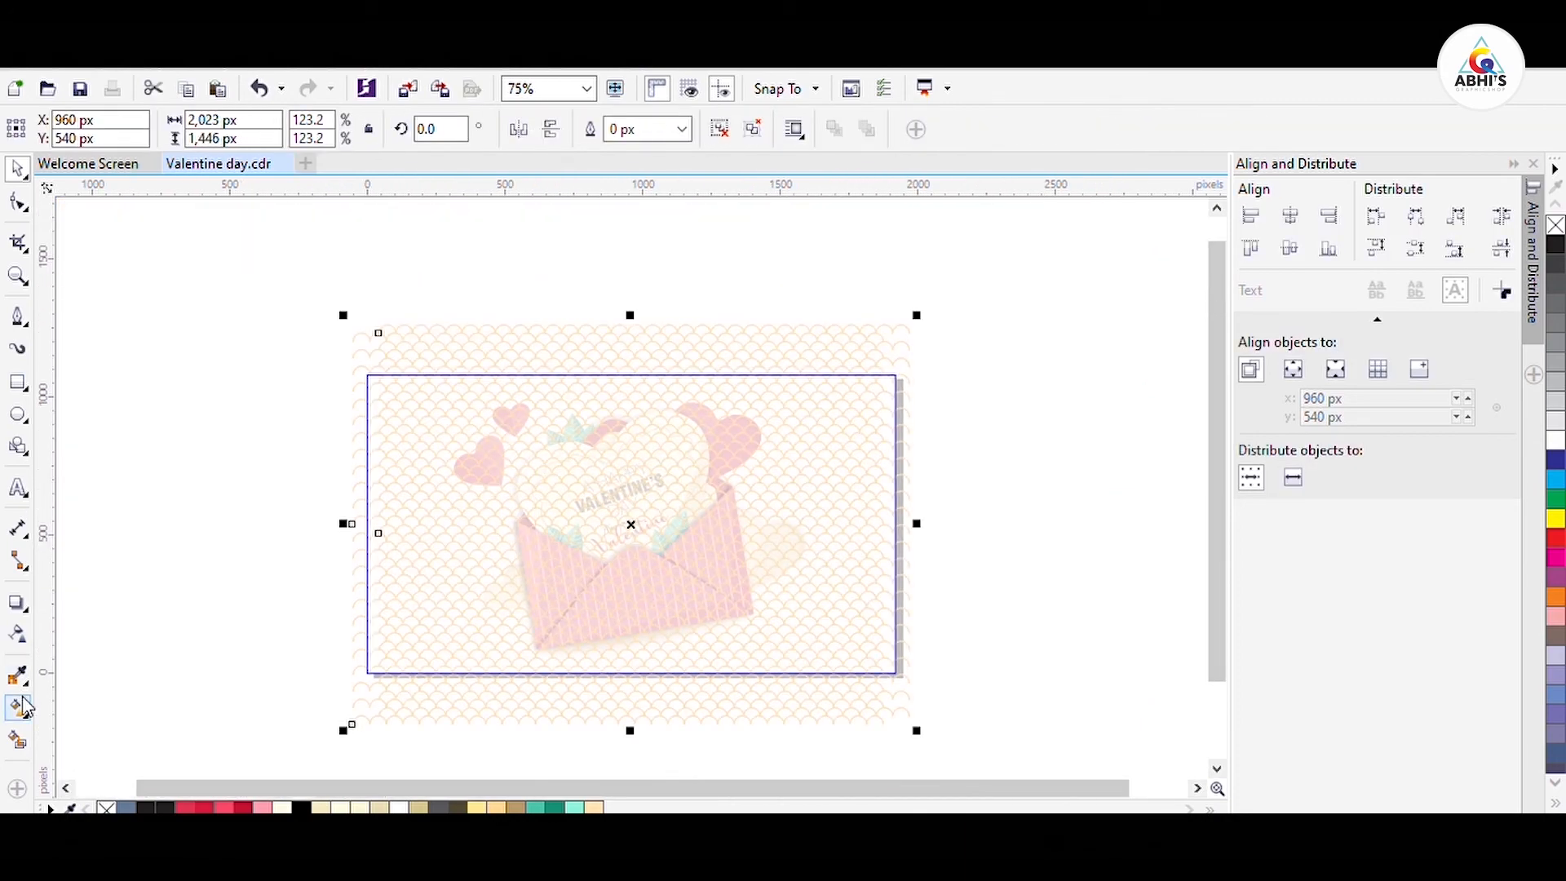
# Step: Try a uniform transparency of 50 and a fountain transparency on the grouped scallop pattern
pyautogui.click(18, 635)
pyautogui.click(49, 129)
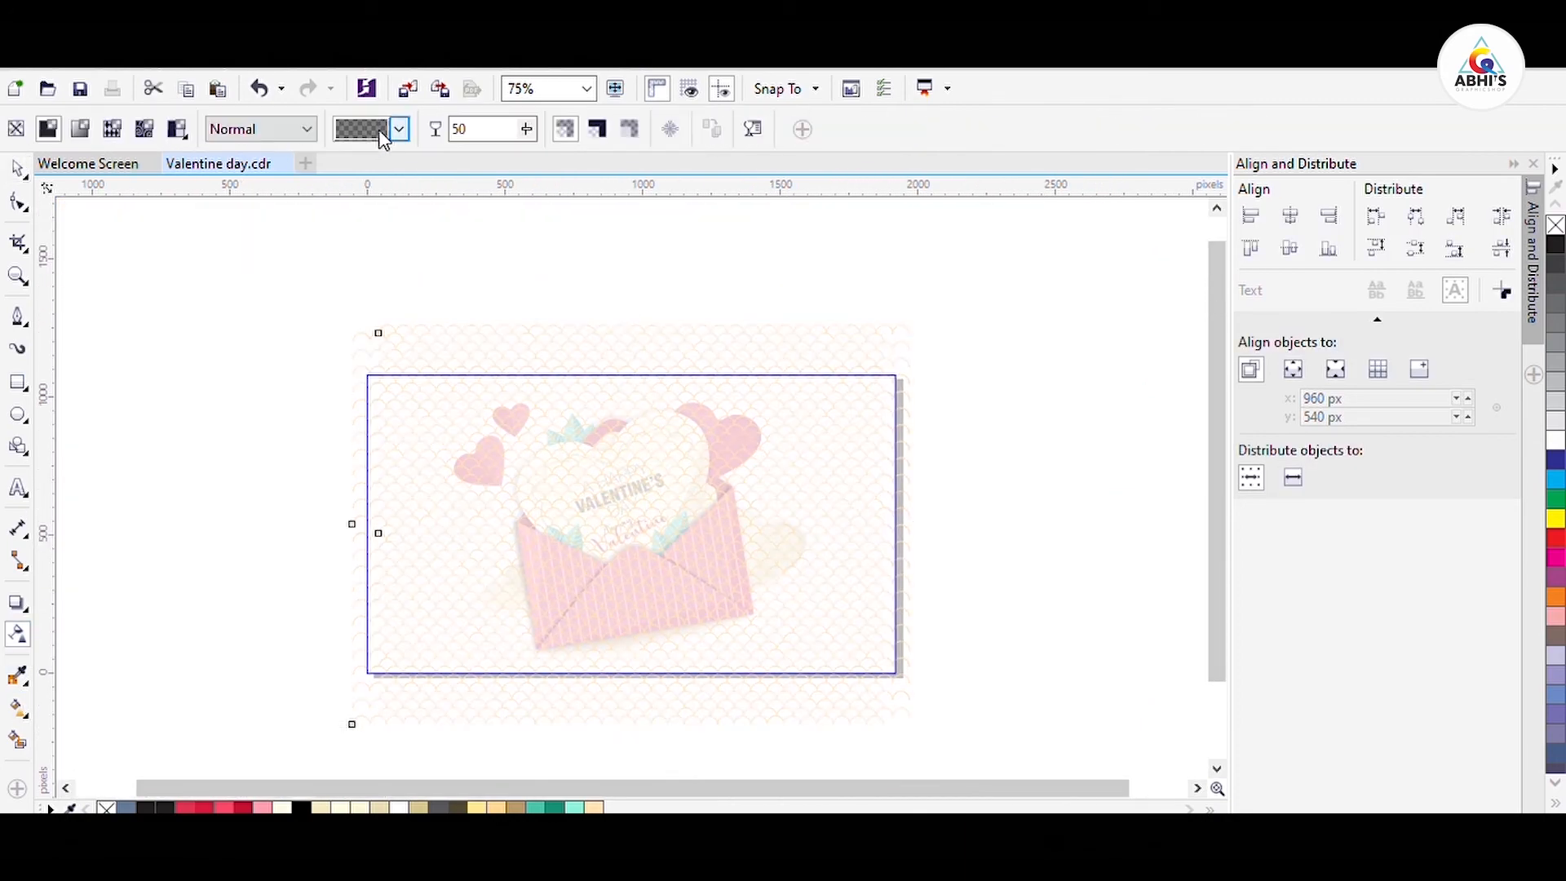
pyautogui.click(79, 129)
pyautogui.click(447, 132)
pyautogui.press('space')
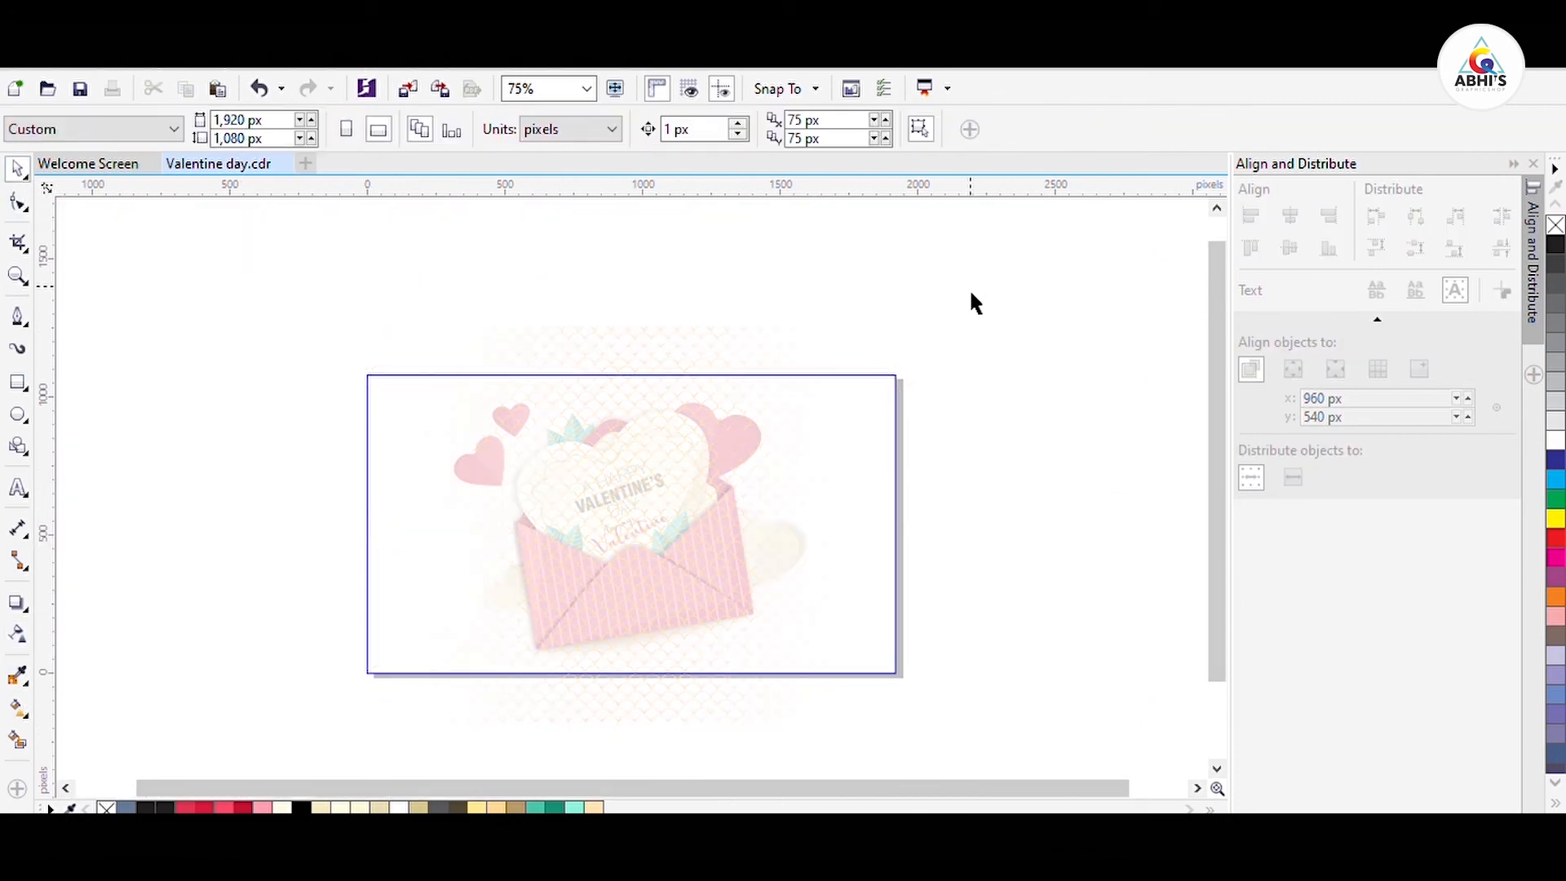
pyautogui.hotkey('ctrl', 'z')
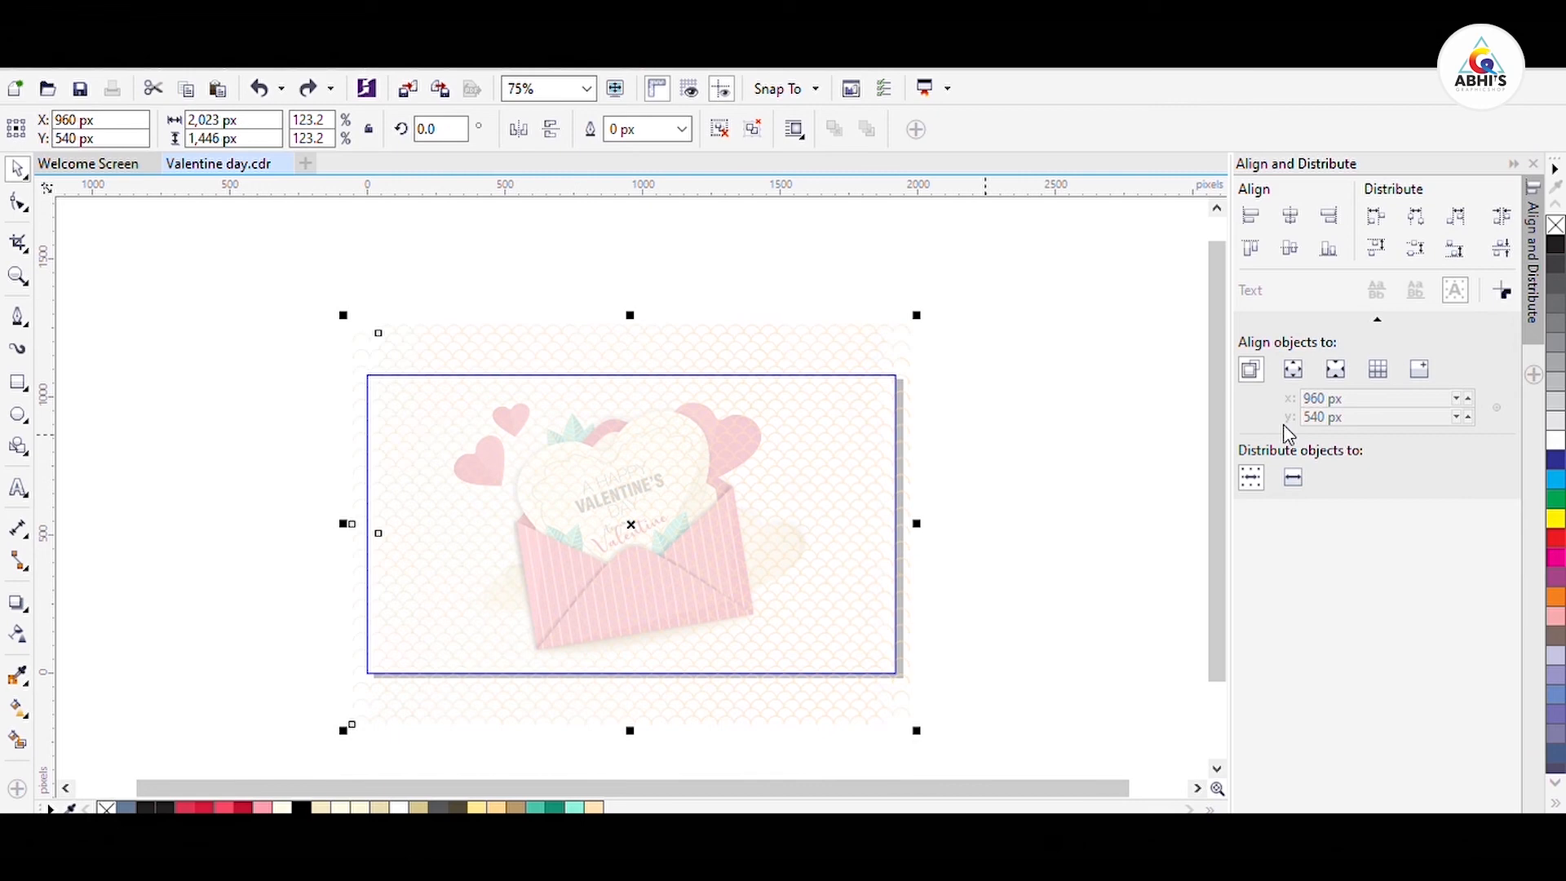
pyautogui.hotkey('ctrl', 'z')
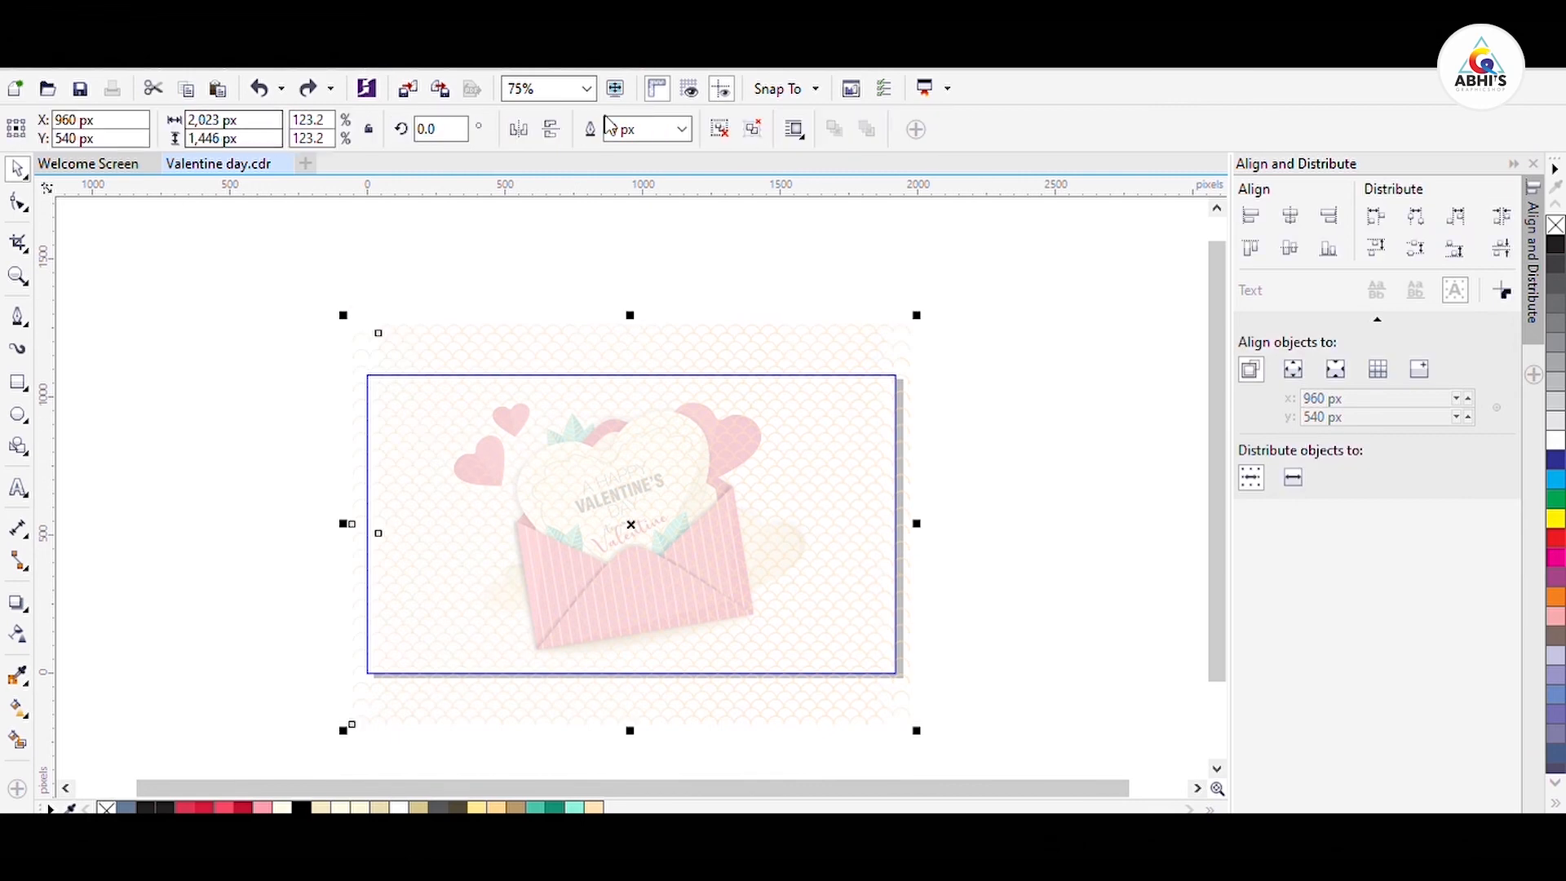
# Step: Ungroup the scallop pattern, combine it into one curve object and fade it with the Transparency tool
pyautogui.click(720, 129)
pyautogui.click(635, 131)
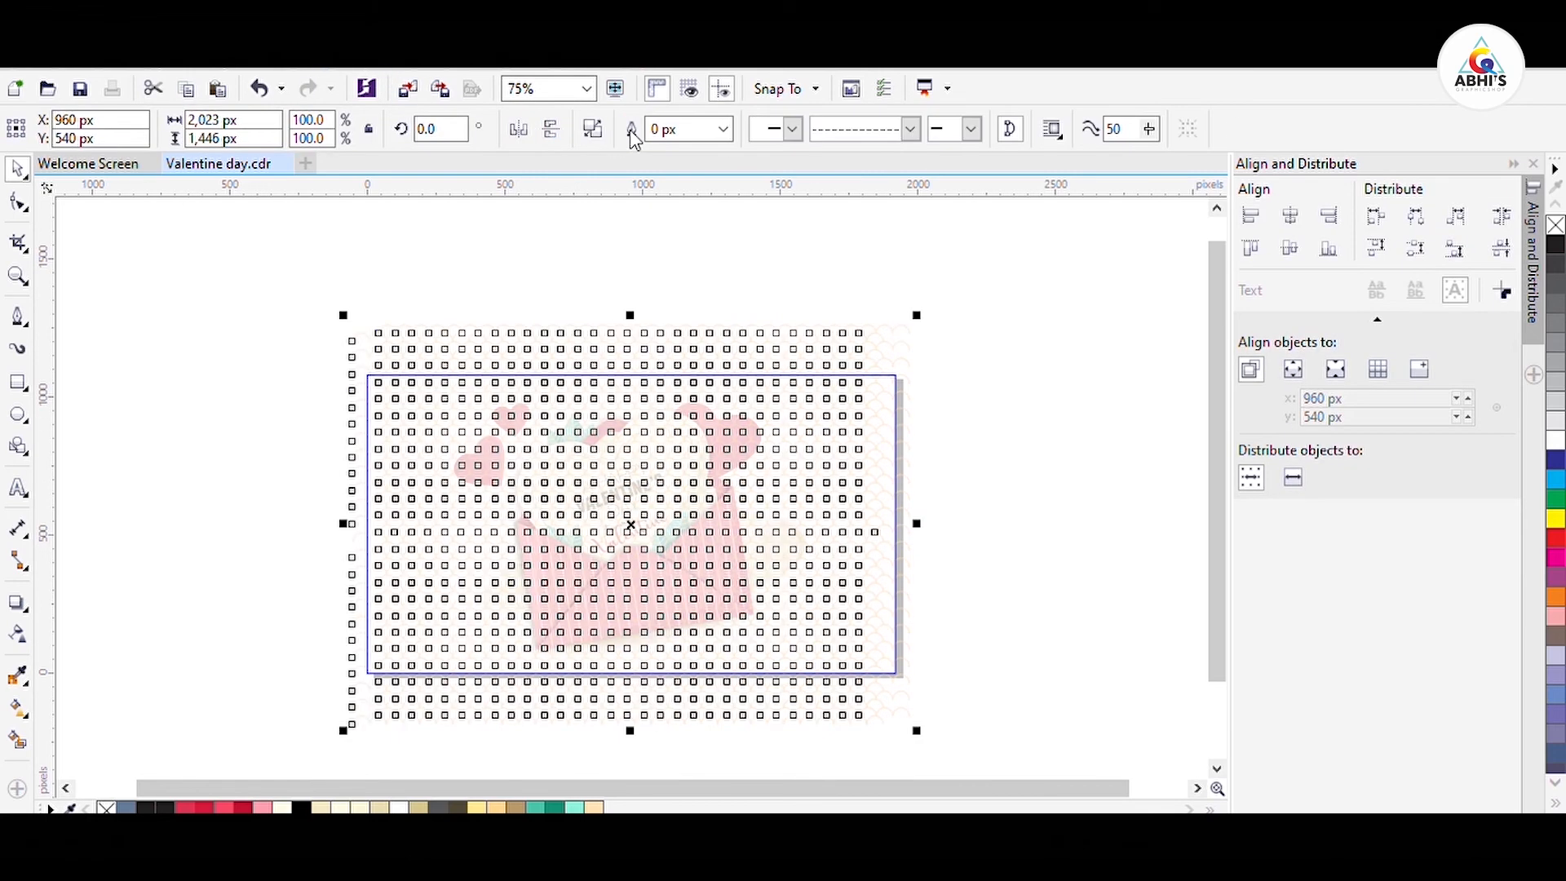
pyautogui.click(18, 634)
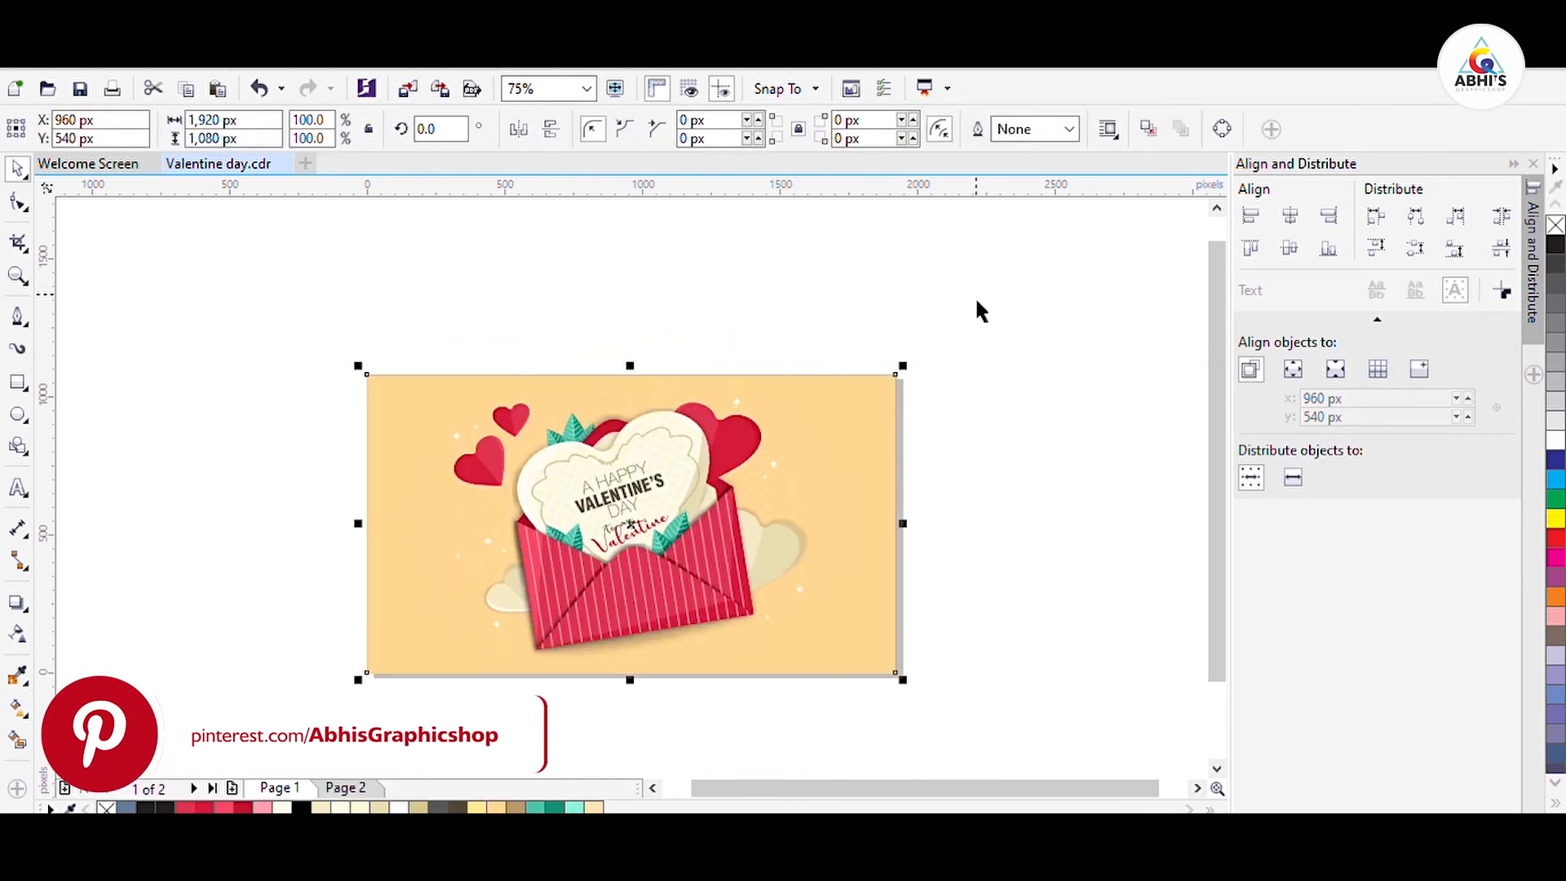
pyautogui.scroll(2, 860, 506)
pyautogui.scroll(-1, 861, 526)
pyautogui.hscroll(3, 828, 393)
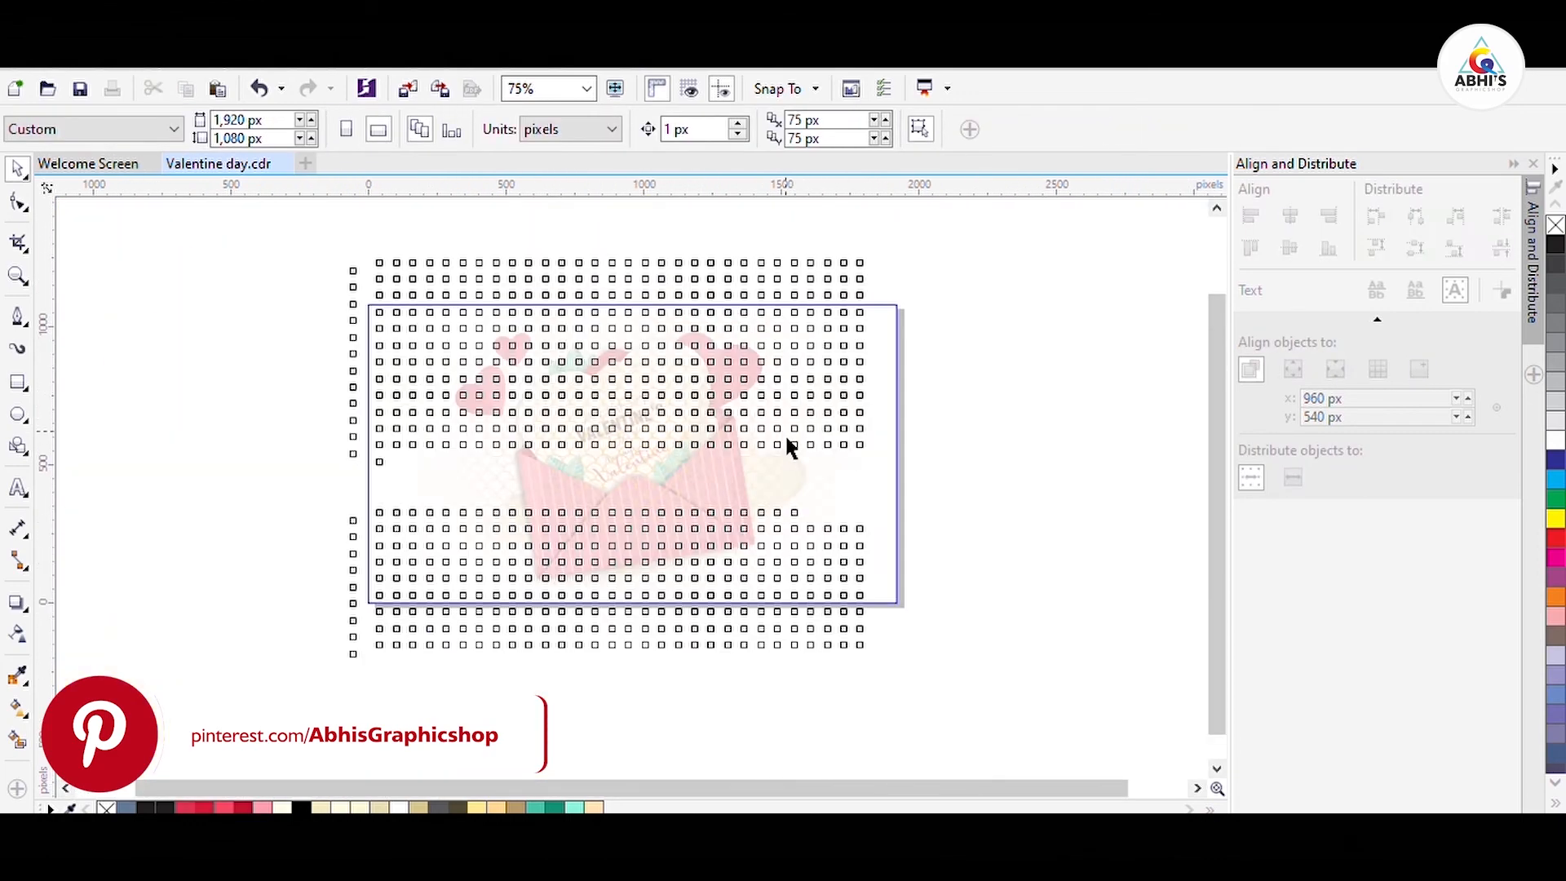
# Step: Move the combined scallop pattern to about X 1,006, Y 544 px and adjust its transparency for a faint background texture
pyautogui.click(815, 447)
pyautogui.moveTo(815, 447); pyautogui.dragTo(790, 447)
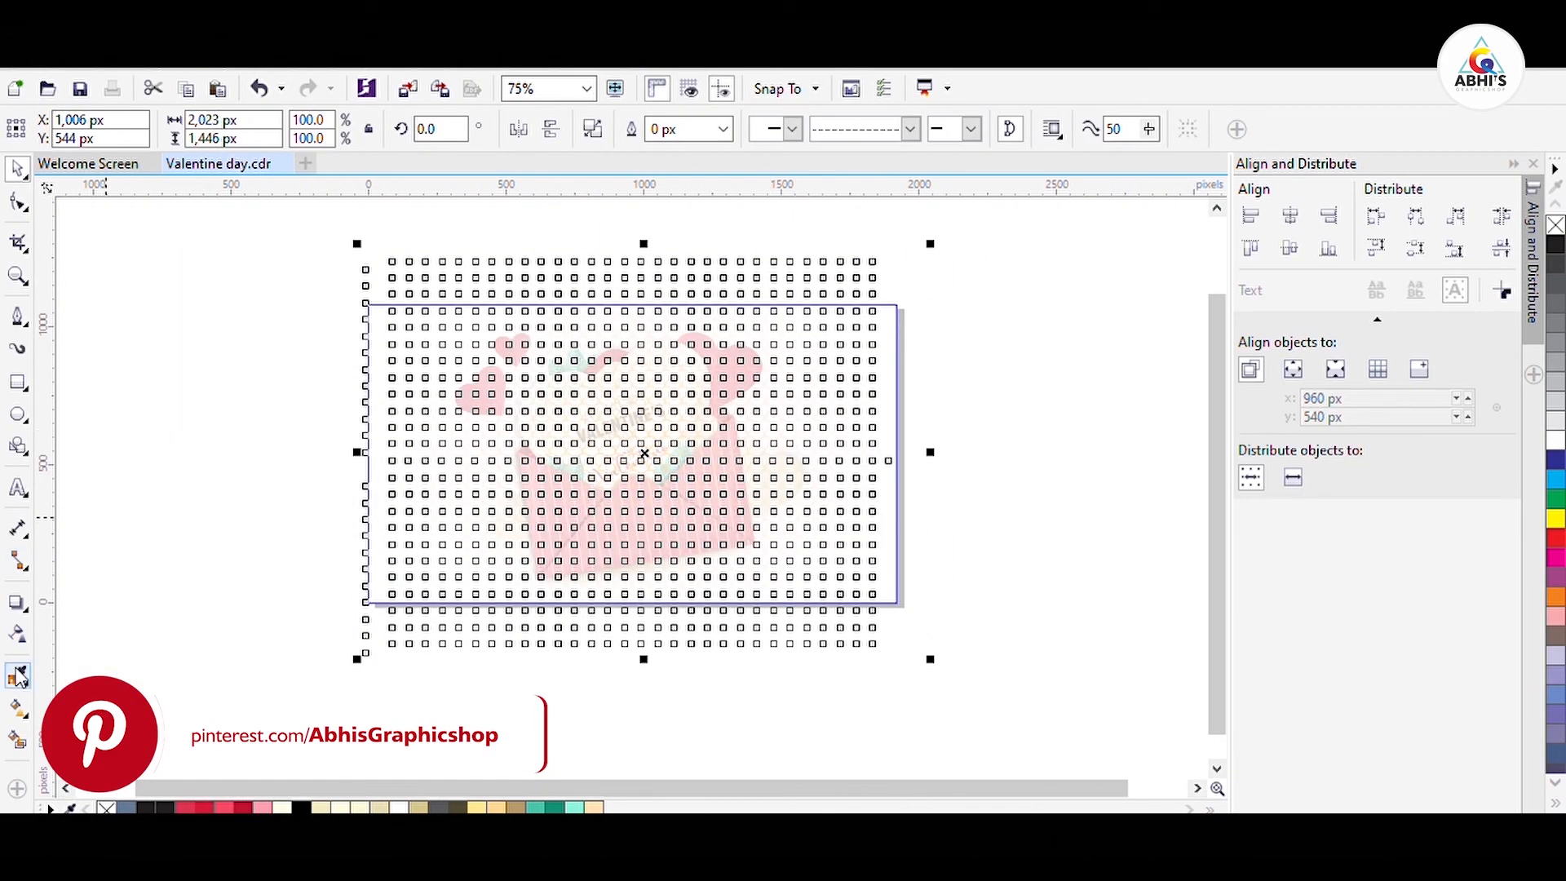
pyautogui.click(18, 634)
pyautogui.click(645, 452)
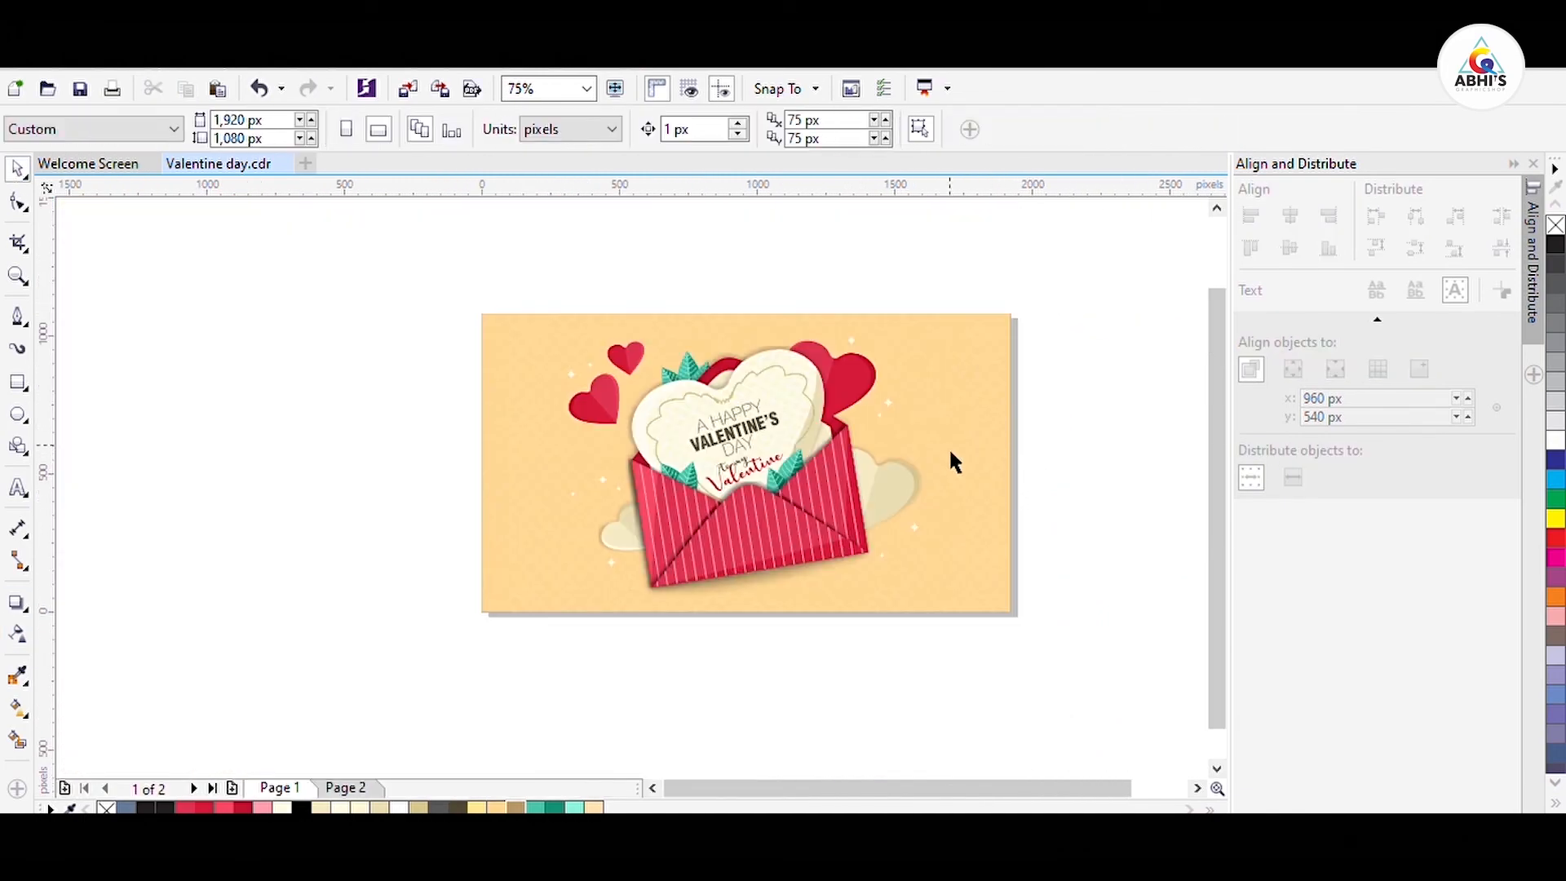
# Step: Add a small red heart to the right of the envelope and the text #ABHISGRAPHICSHOP below the envelope
pyautogui.click(616, 415)
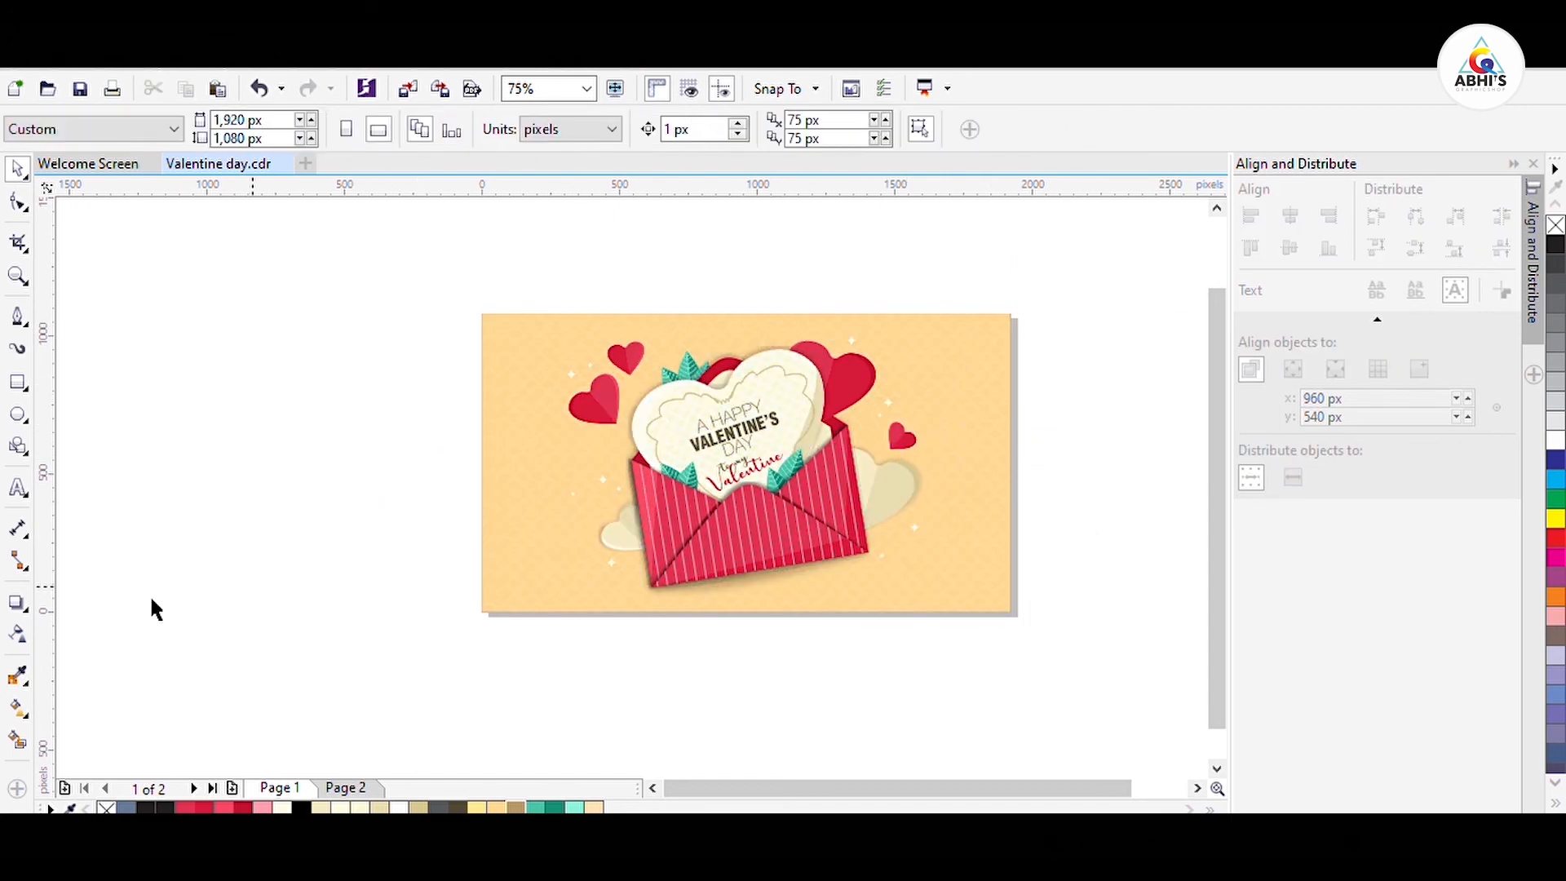
pyautogui.click(18, 487)
pyautogui.click(220, 494)
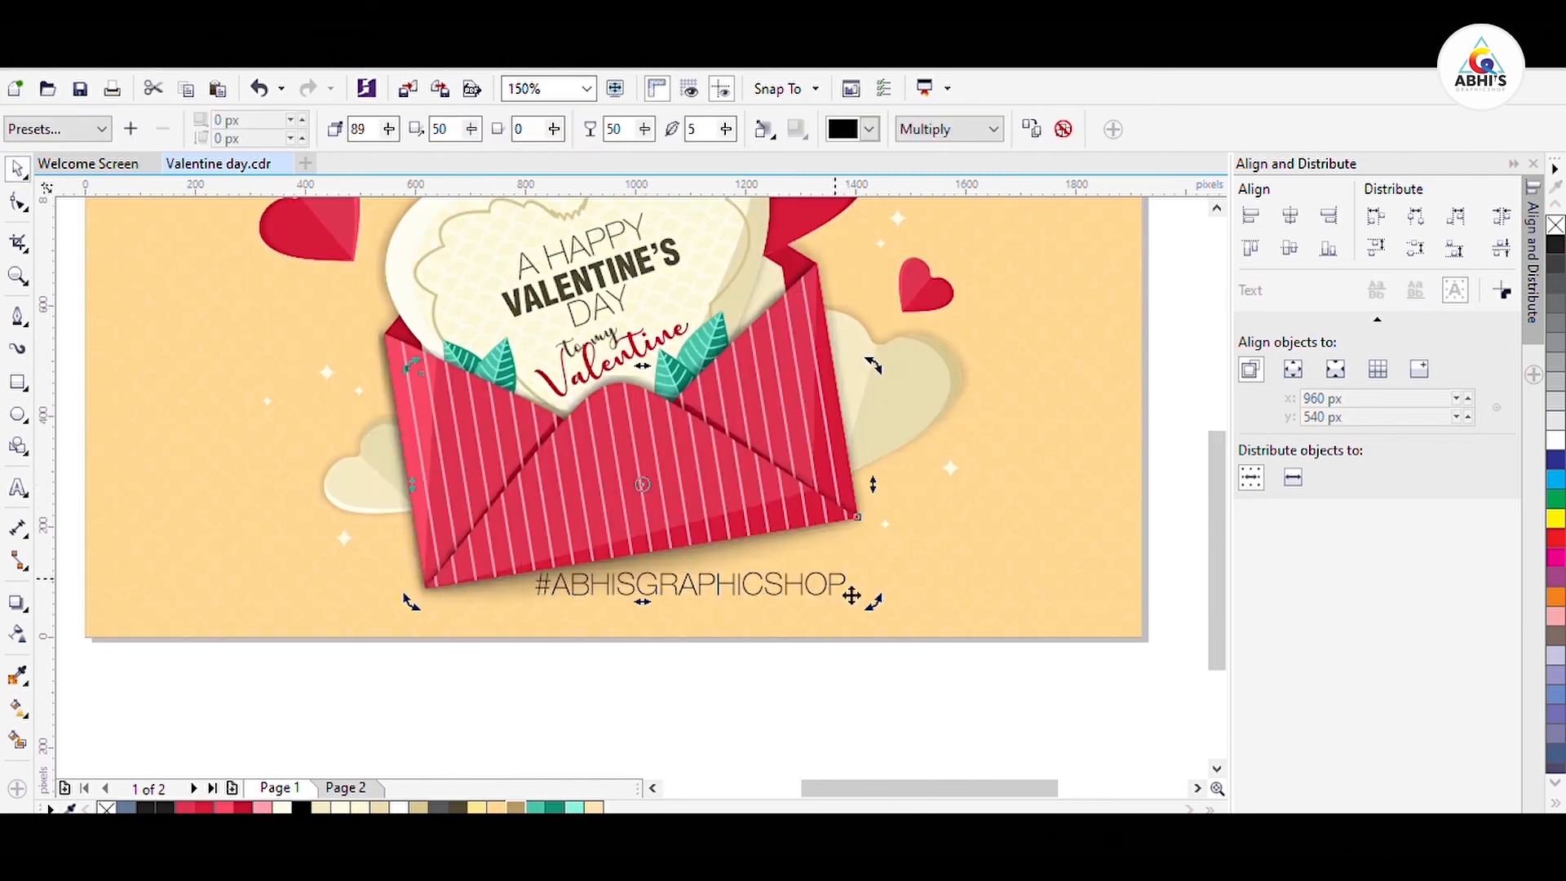
# Step: Scale the hashtag text down to 11.908 pt and rotate it to 7.052° along the envelope's lower edge
pyautogui.click(843, 585)
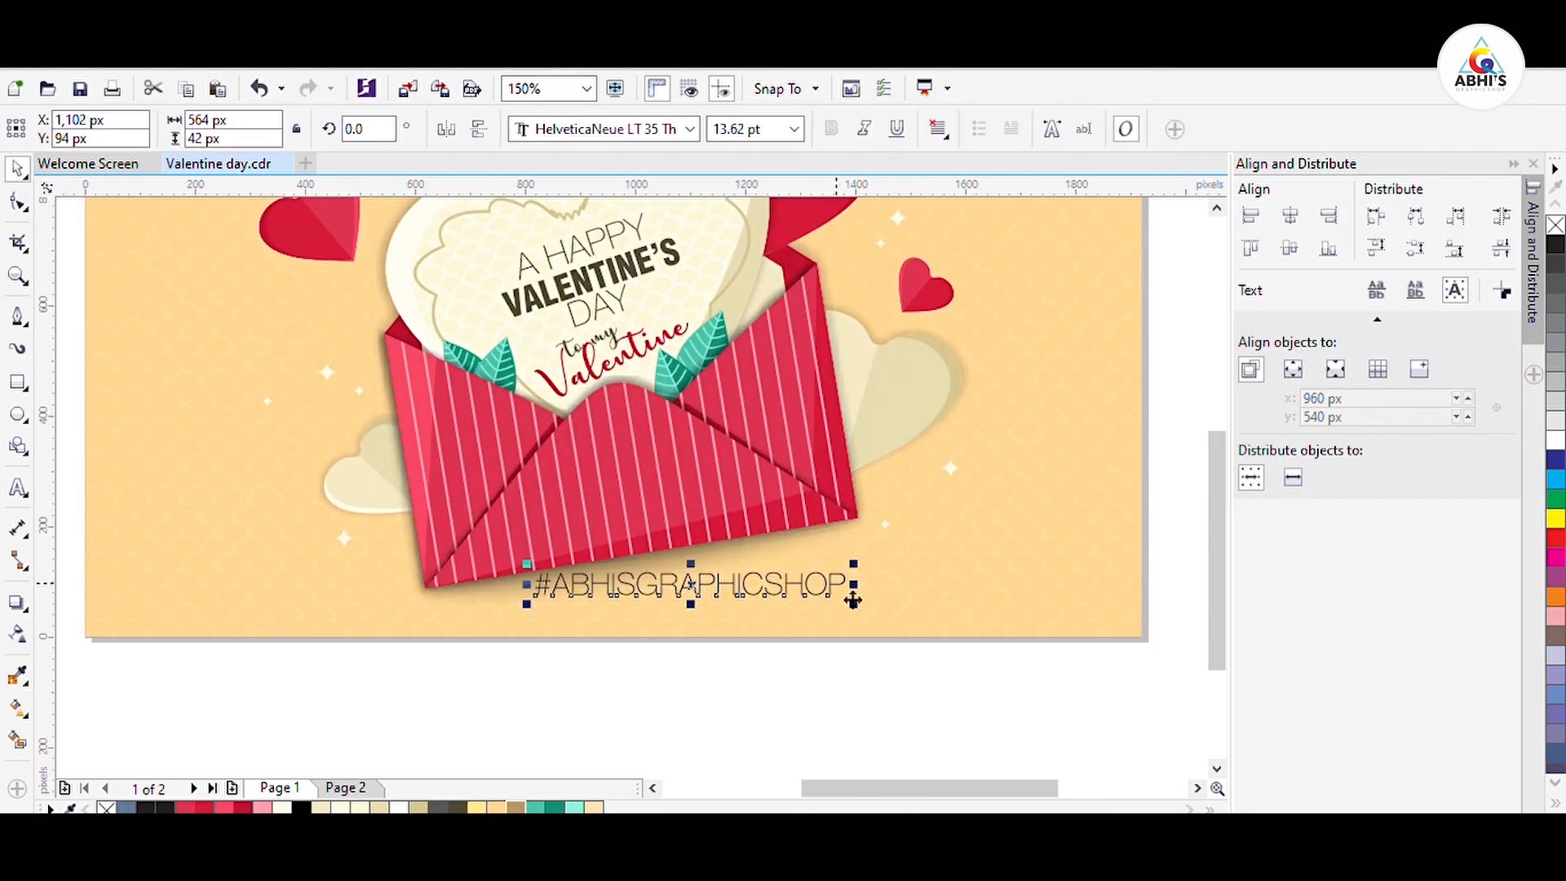
pyautogui.moveTo(852, 598)
pyautogui.mouseDown()
pyautogui.moveTo(808, 594)
pyautogui.moveTo(832, 578)
pyautogui.mouseUp()
pyautogui.click(799, 588)
pyautogui.press('Escape')
pyautogui.click(746, 584)
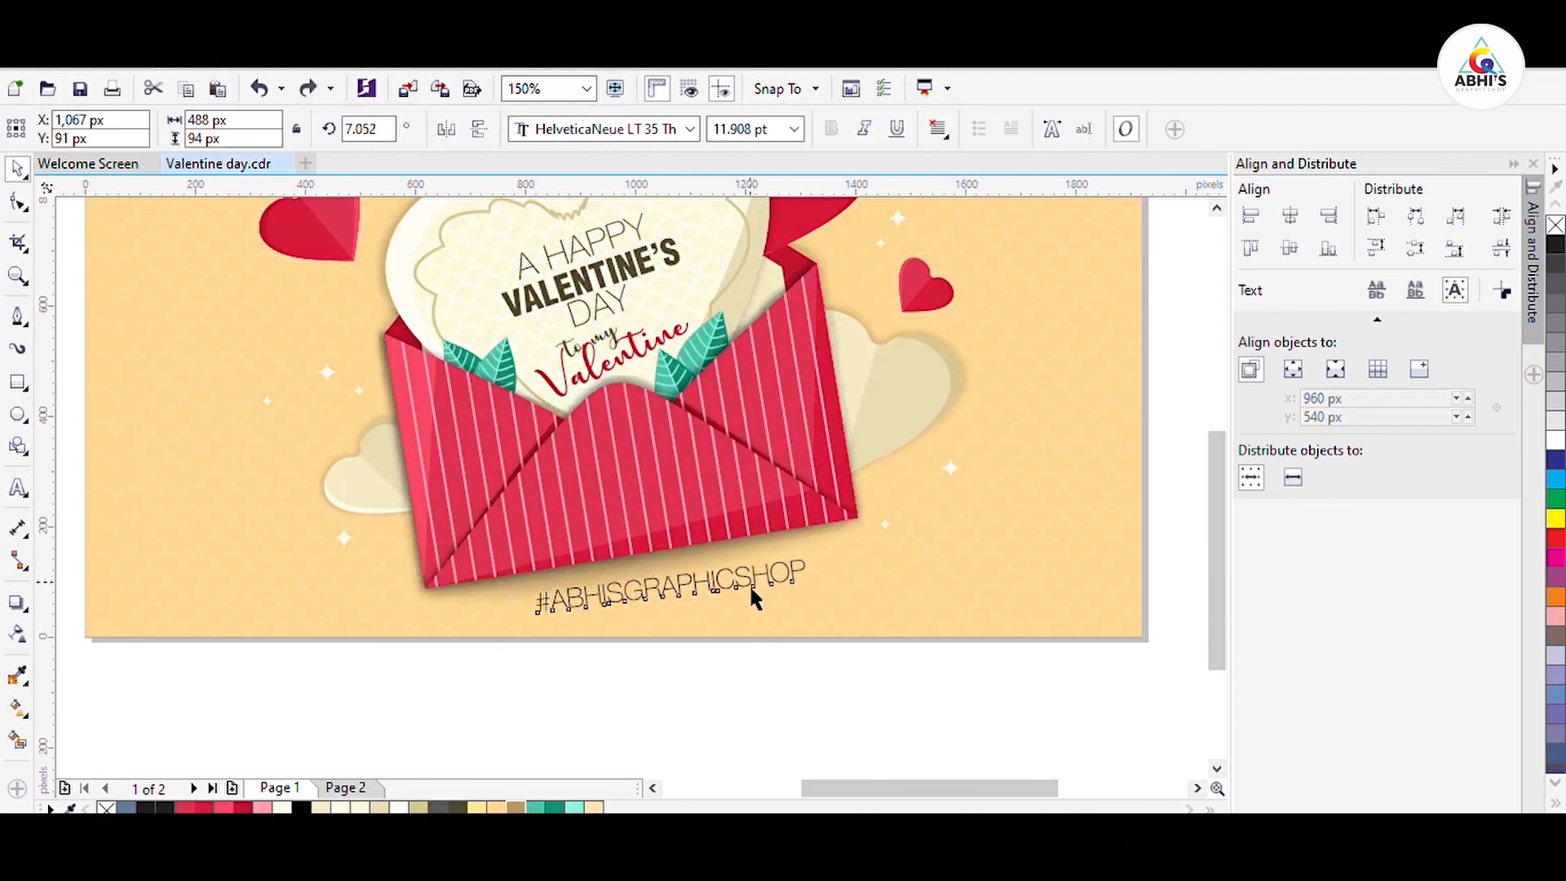
# Step: Tilt the hashtag text to 8.674°, reduce it to 8.951 pt and position it just under the envelope's lower edge
pyautogui.scroll(1, 813, 563)
pyautogui.moveTo(836, 516); pyautogui.dragTo(838, 509)
pyautogui.scroll(-1, 827, 630)
pyautogui.click(691, 714)
pyautogui.scroll(-1, 767, 646)
pyautogui.scroll(1, 764, 645)
pyautogui.moveTo(741, 599); pyautogui.dragTo(684, 621)
pyautogui.click(692, 633)
pyautogui.click(693, 708)
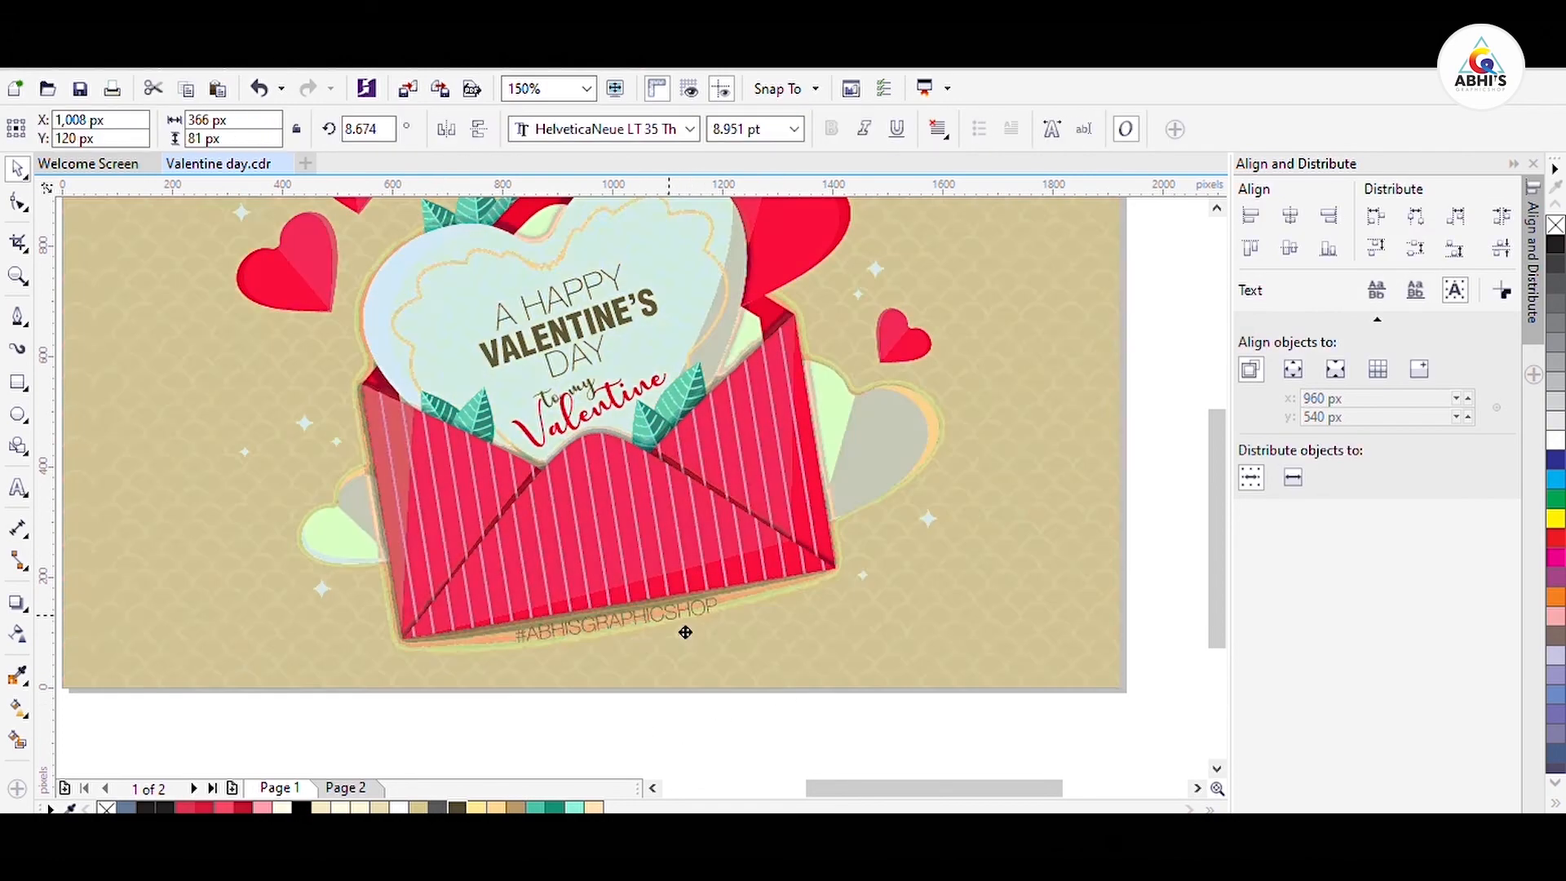
pyautogui.click(399, 808)
pyautogui.click(858, 702)
pyautogui.scroll(-1, 886, 698)
pyautogui.hotkey('ctrl', 'z')
pyautogui.moveTo(759, 668); pyautogui.dragTo(728, 496)
pyautogui.hotkey('ctrl', 'z')
# Step: Move the hashtag text onto the envelope's striped front flap and shrink it to 5.941 pt
pyautogui.scroll(1, 756, 675)
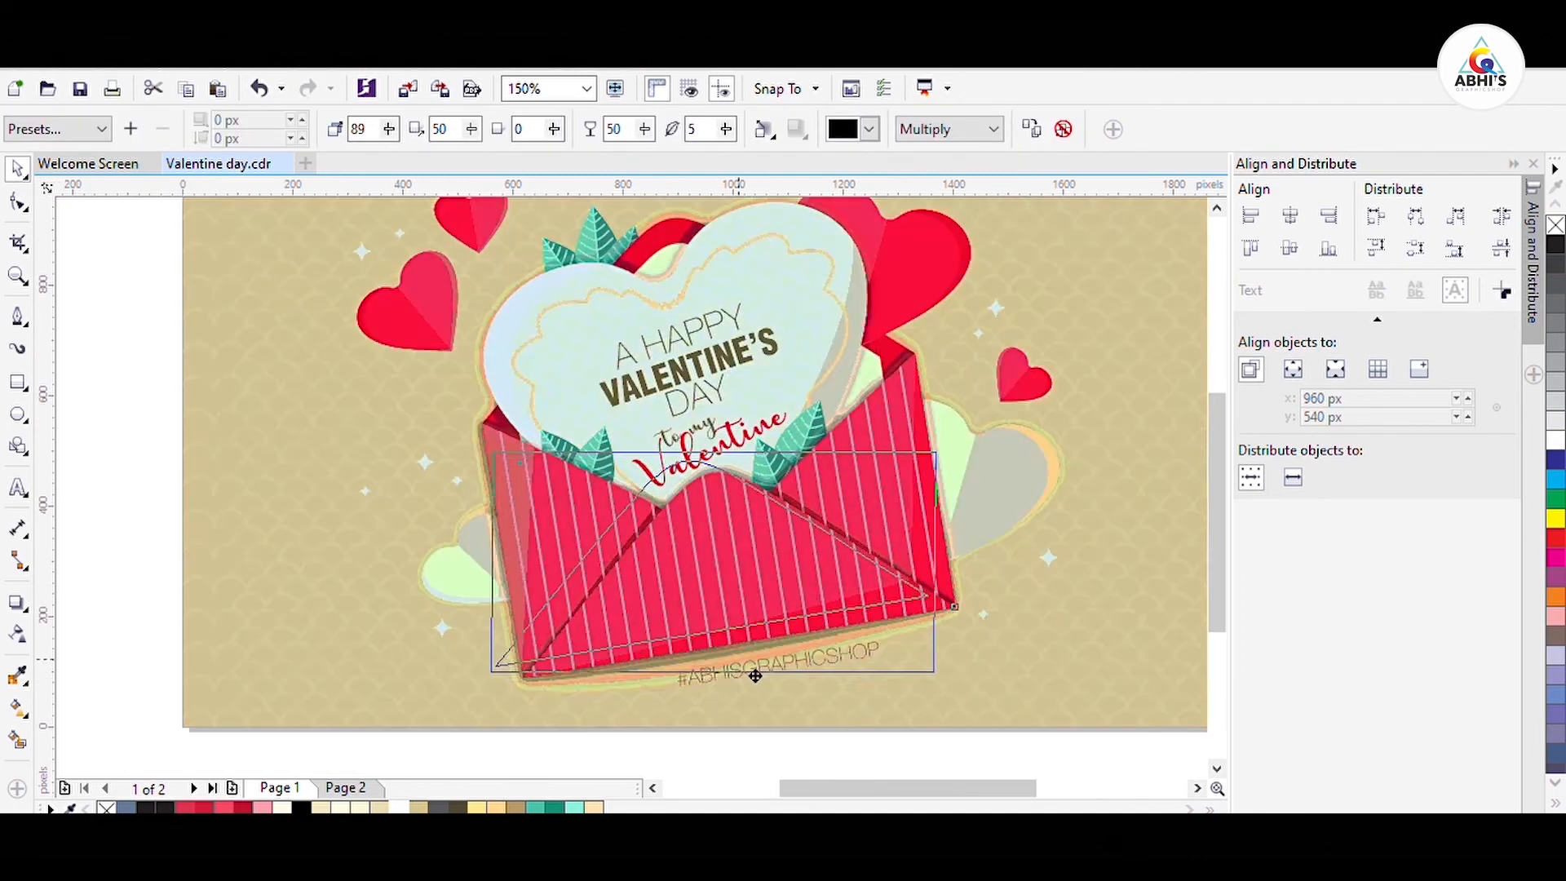
pyautogui.scroll(1, 760, 636)
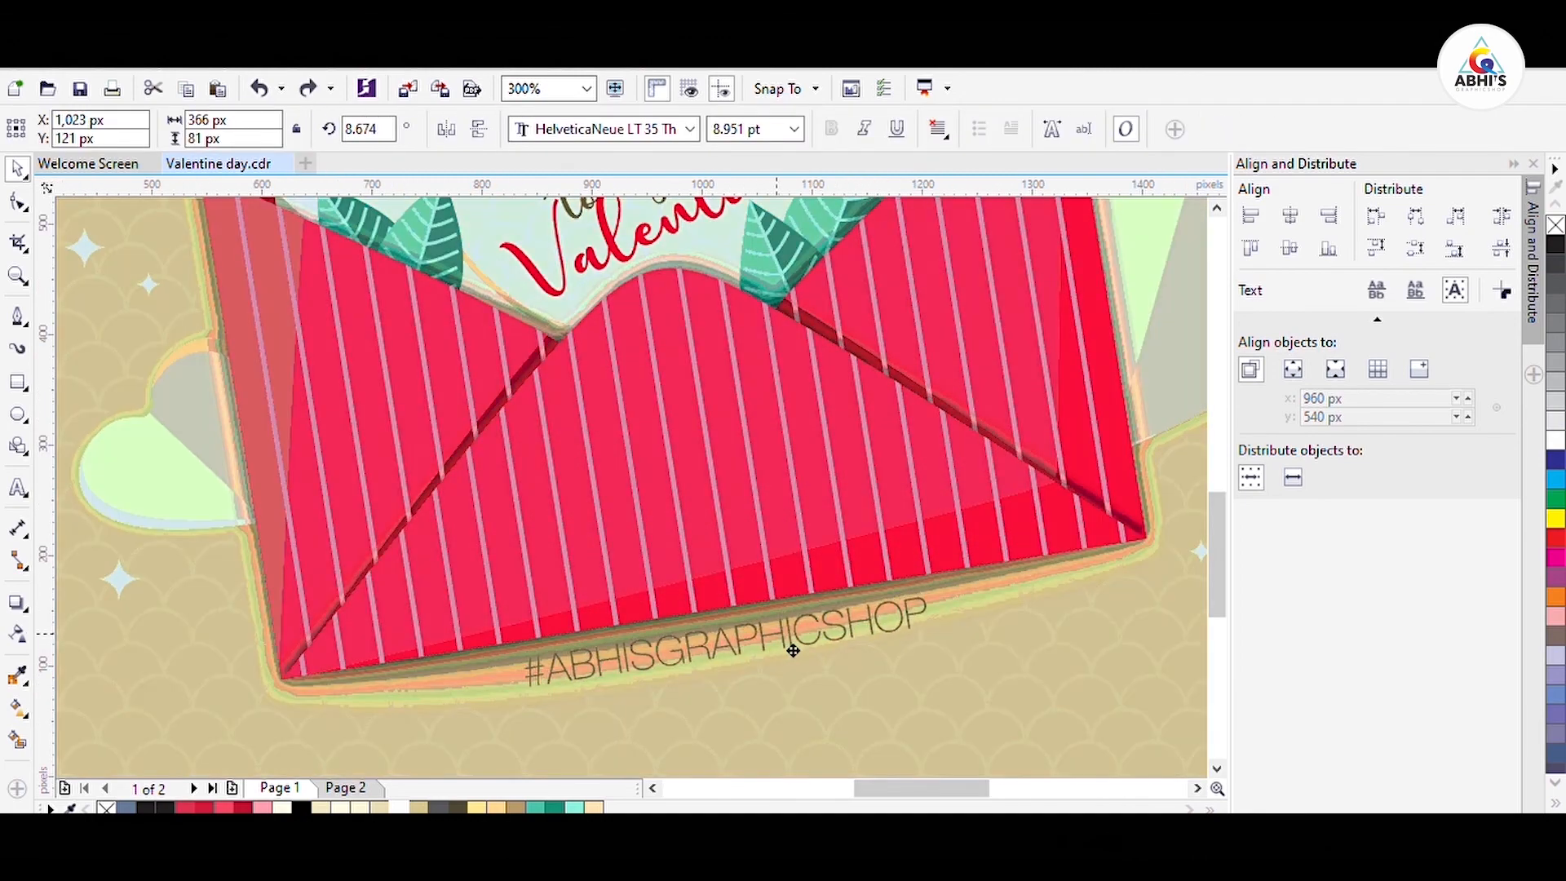
pyautogui.moveTo(794, 644); pyautogui.dragTo(798, 514)
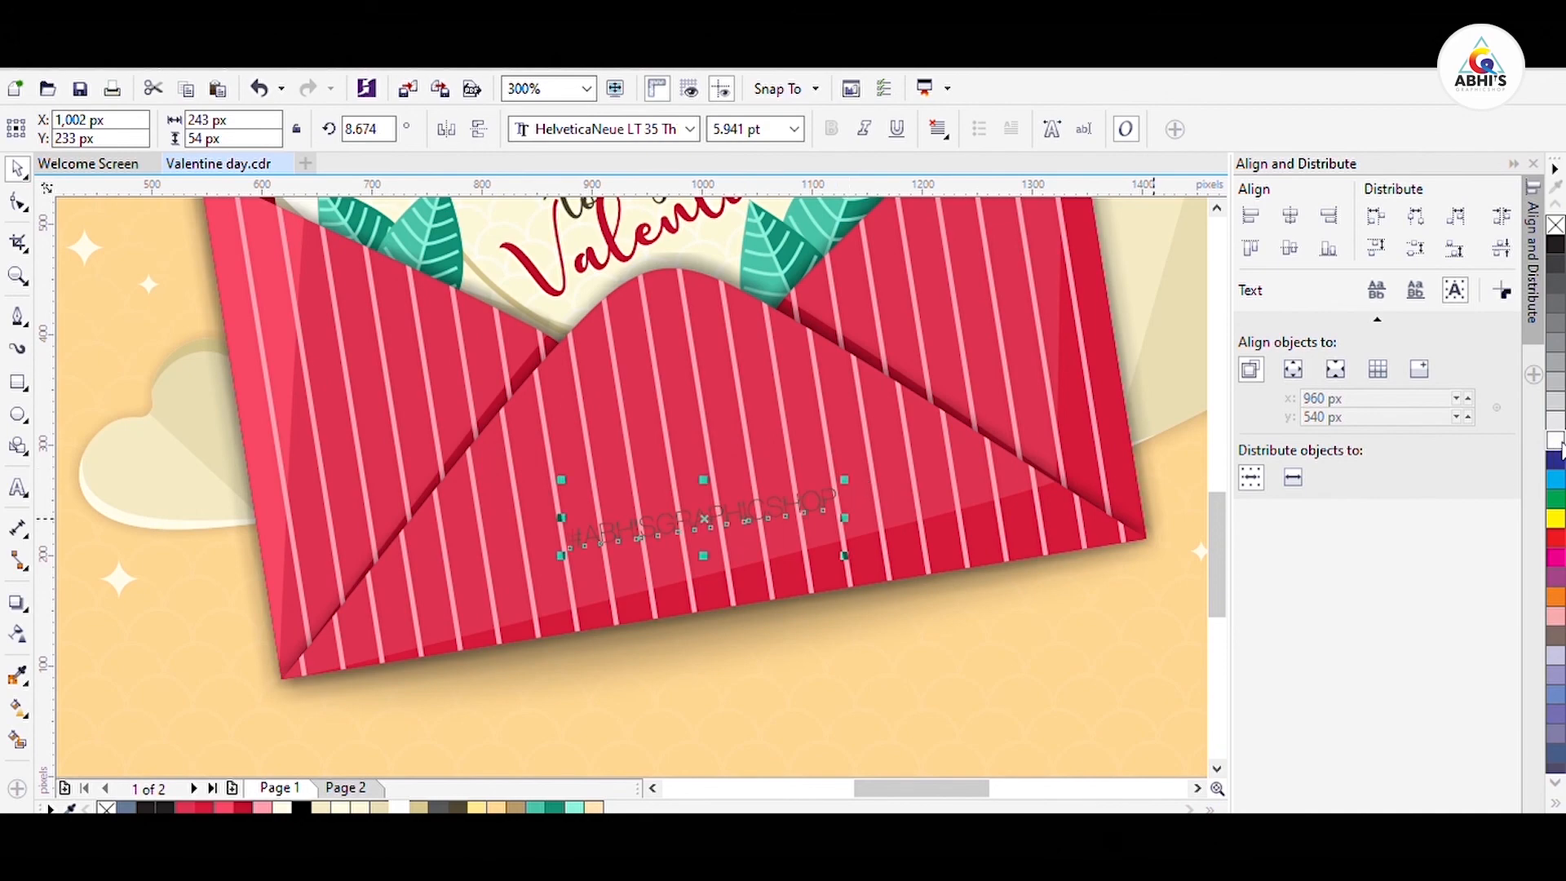